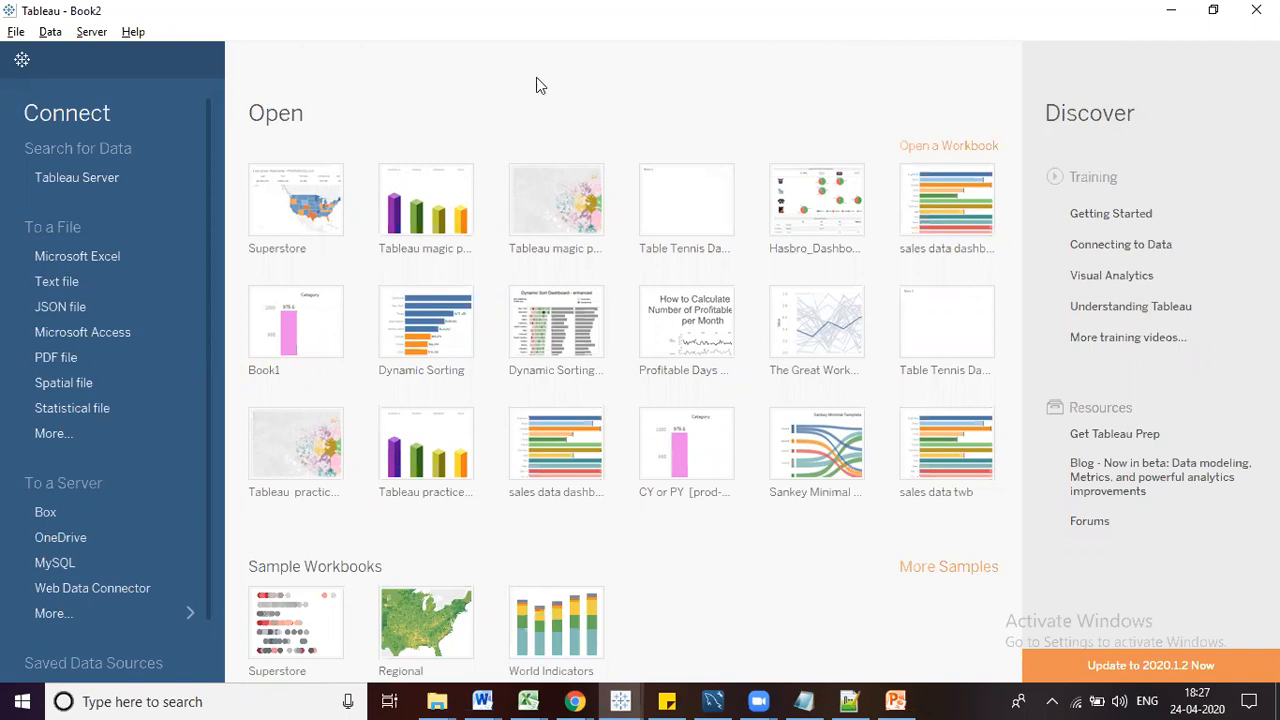
# Connect to the Sample - Superstore Excel file in Datasources > 2019.4 > en_US-US of My Tableau Repository
pyautogui.click(103, 266)
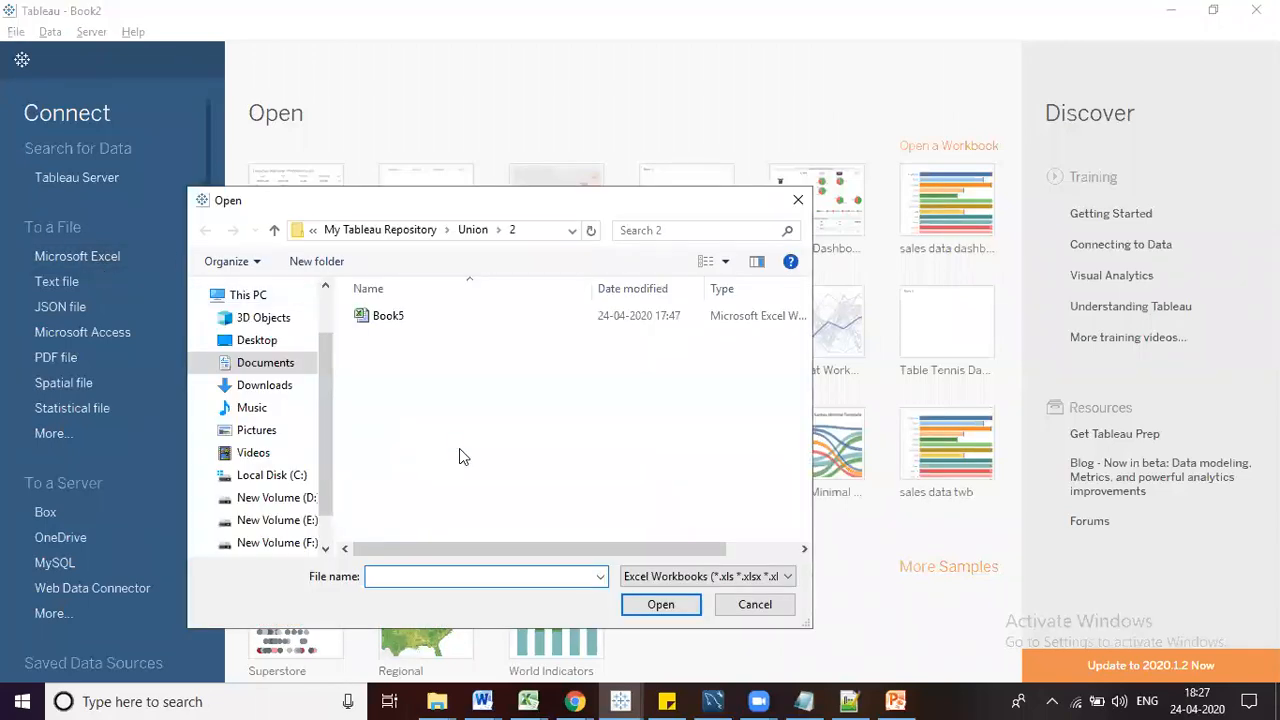
pyautogui.click(381, 231)
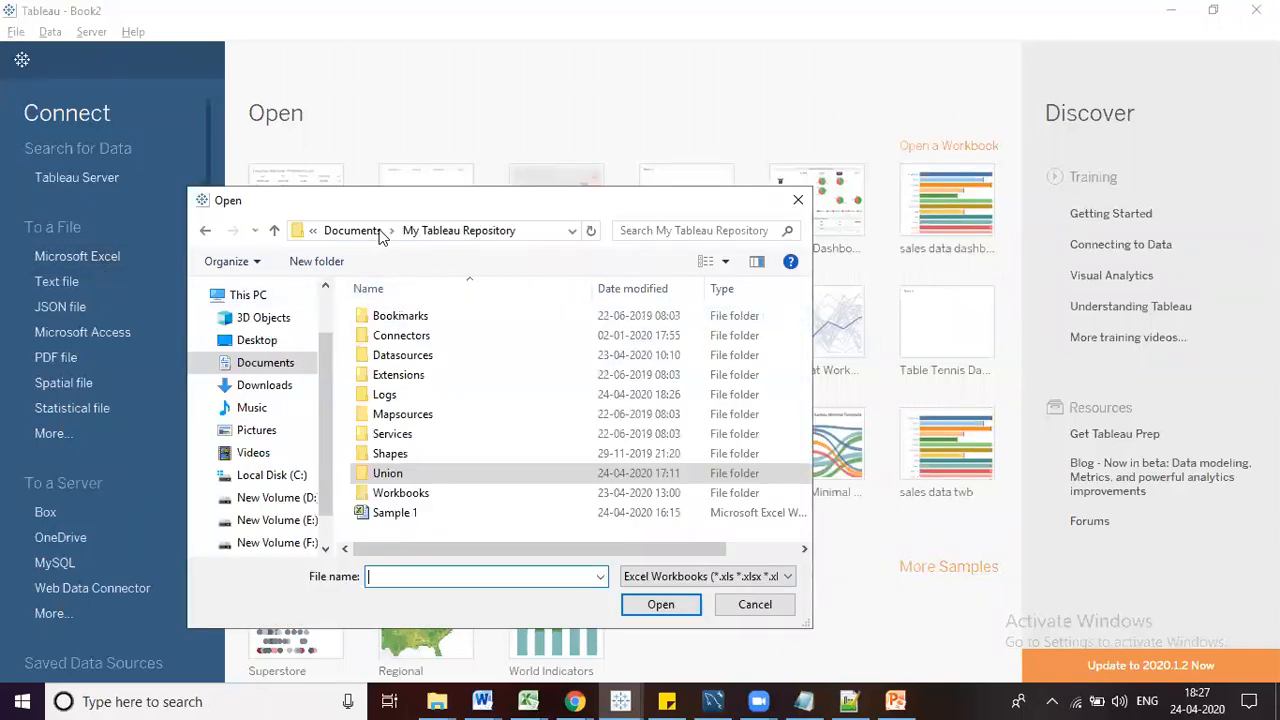
pyautogui.doubleClick(418, 355)
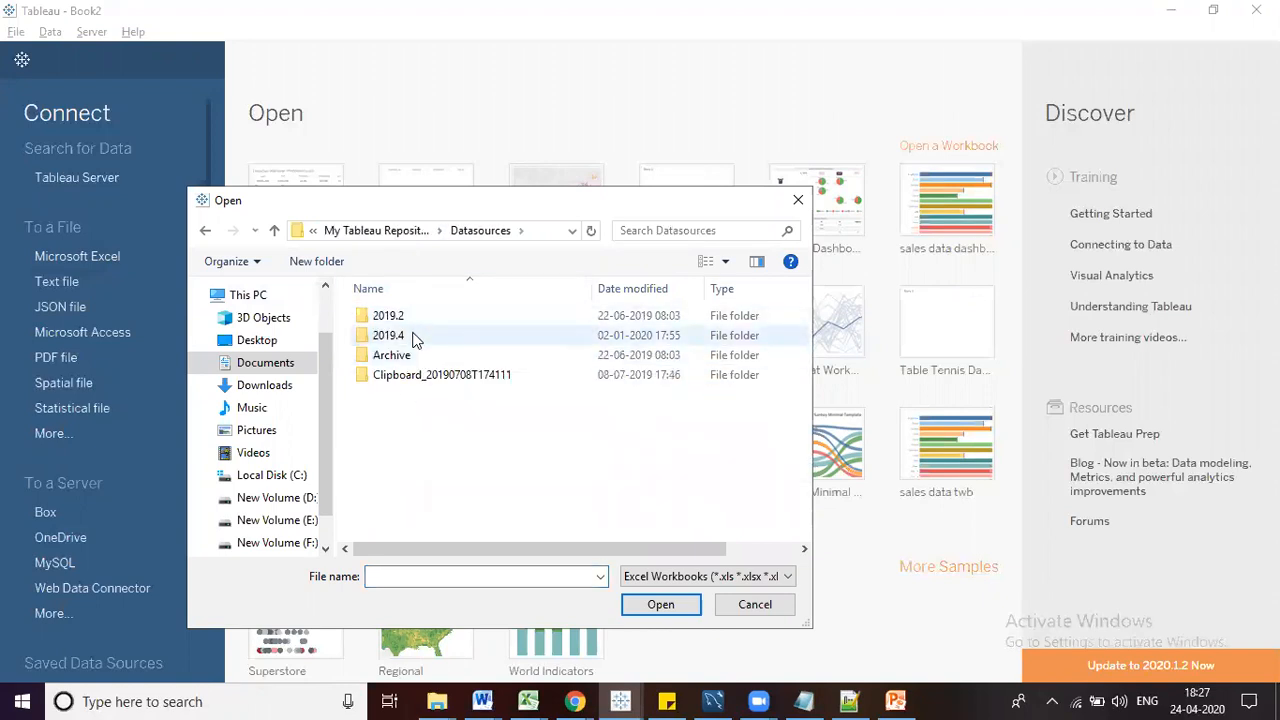
pyautogui.doubleClick(417, 338)
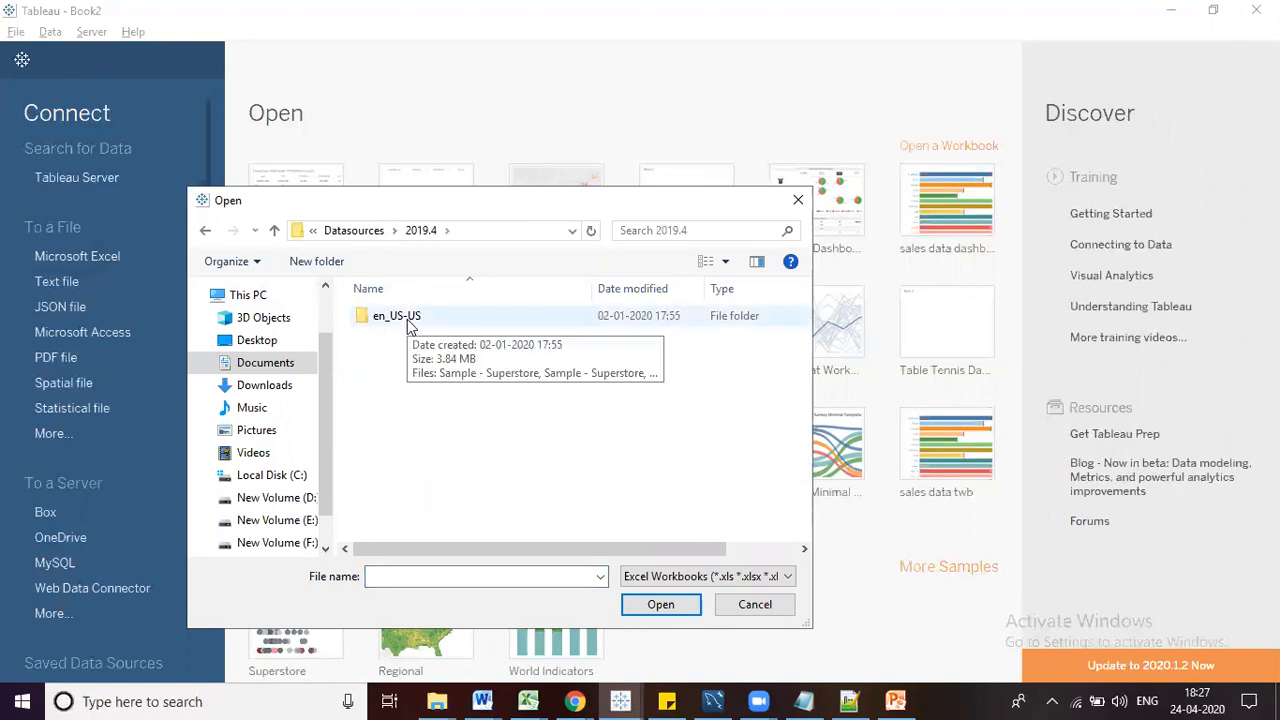
pyautogui.doubleClick(408, 321)
pyautogui.click(407, 319)
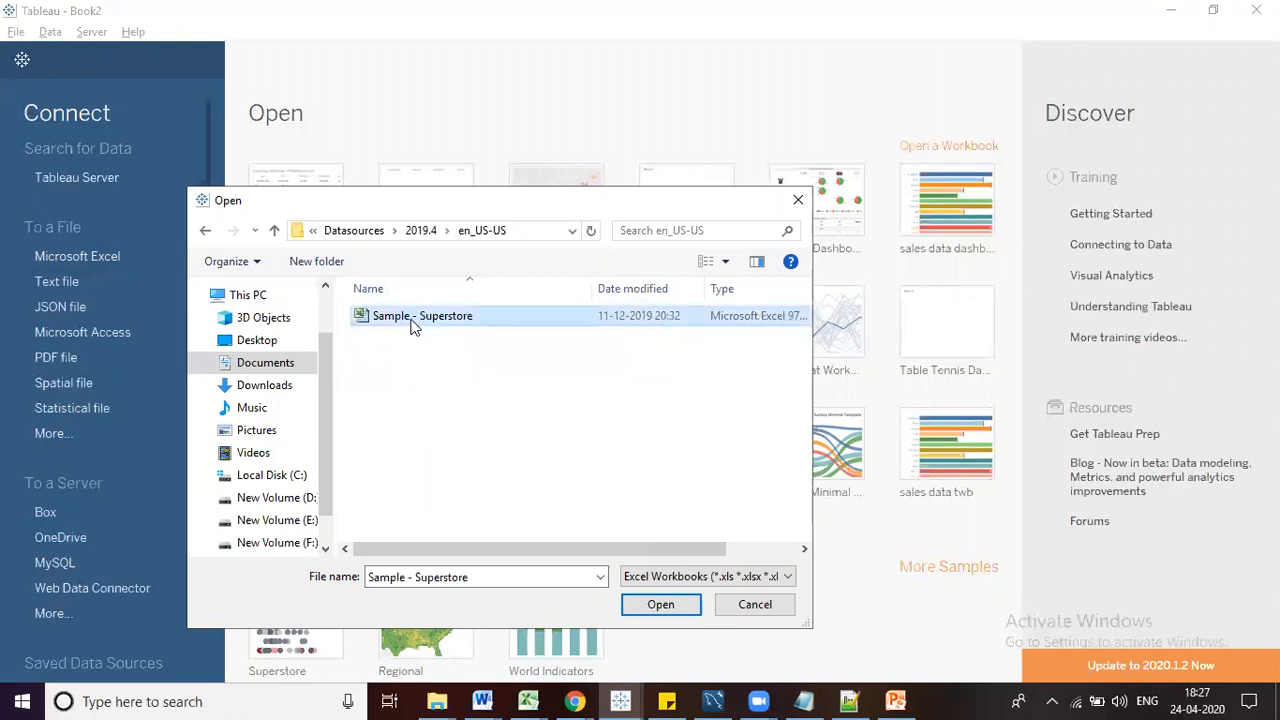
pyautogui.click(664, 612)
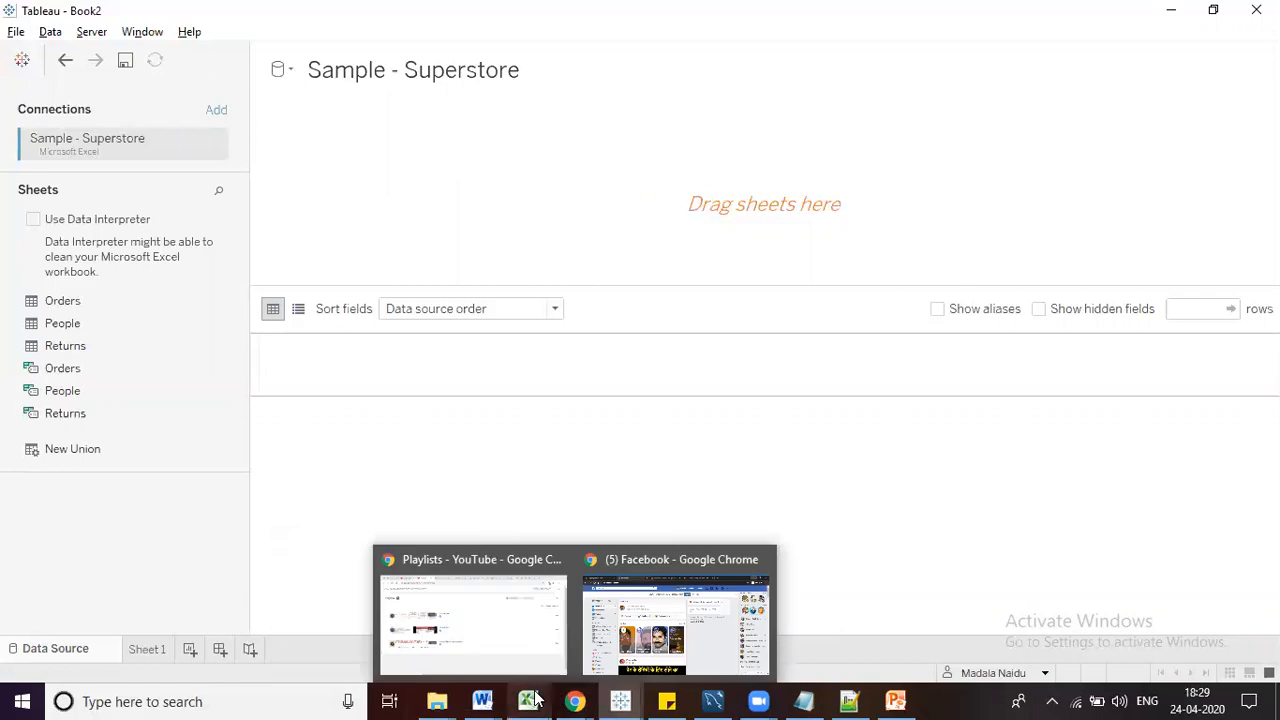
# Switch to the Tableau Book1 workbook, examine its sheet about databases that support unions, and minimize it
pyautogui.moveTo(622, 700)
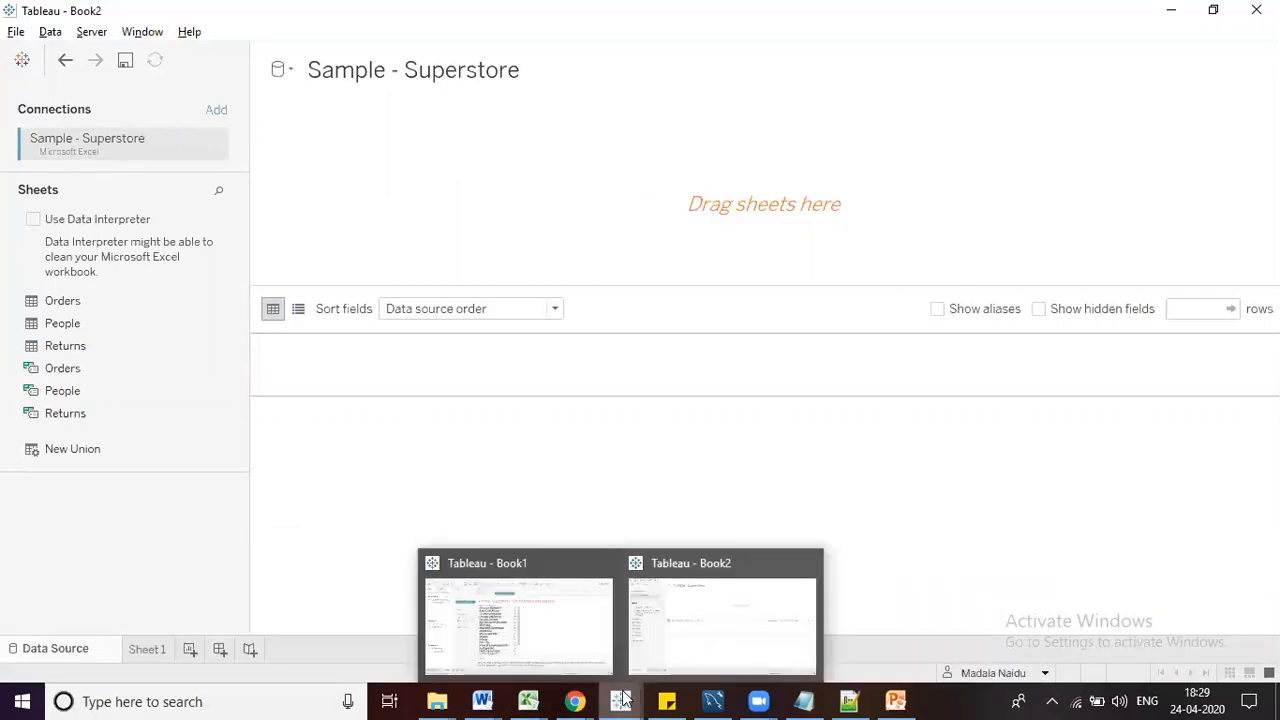
pyautogui.click(574, 645)
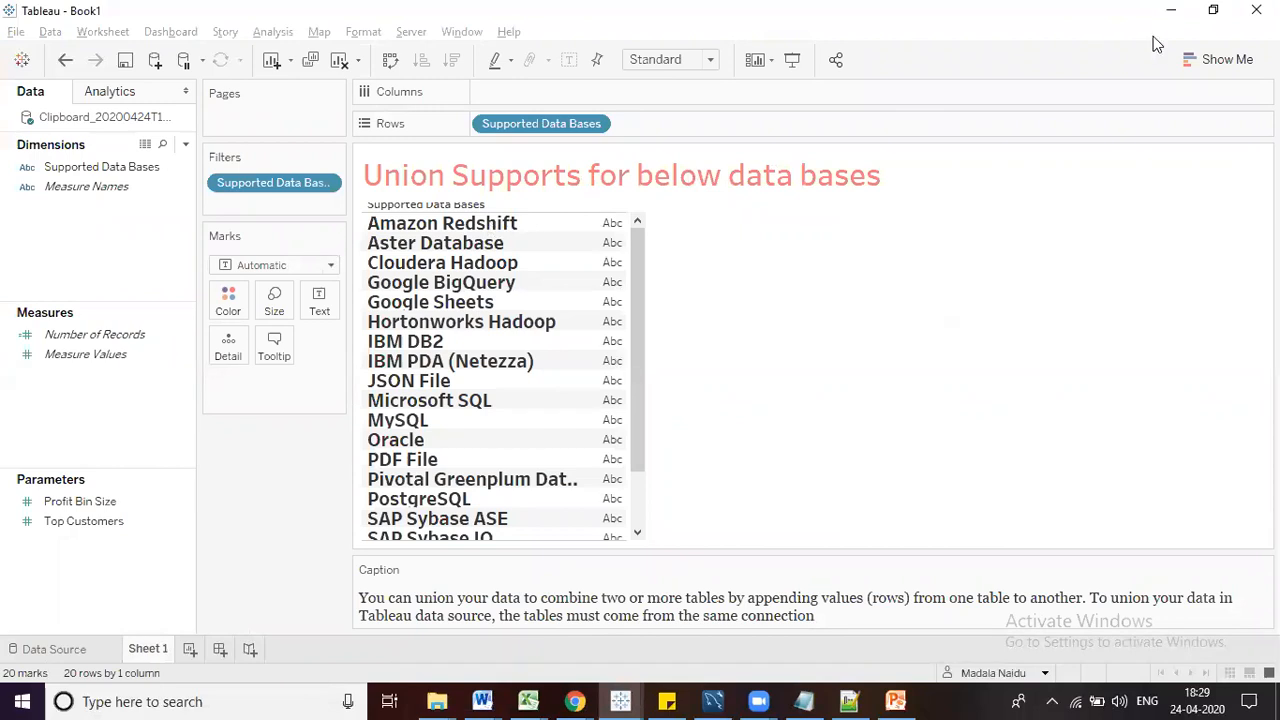
pyautogui.click(1175, 10)
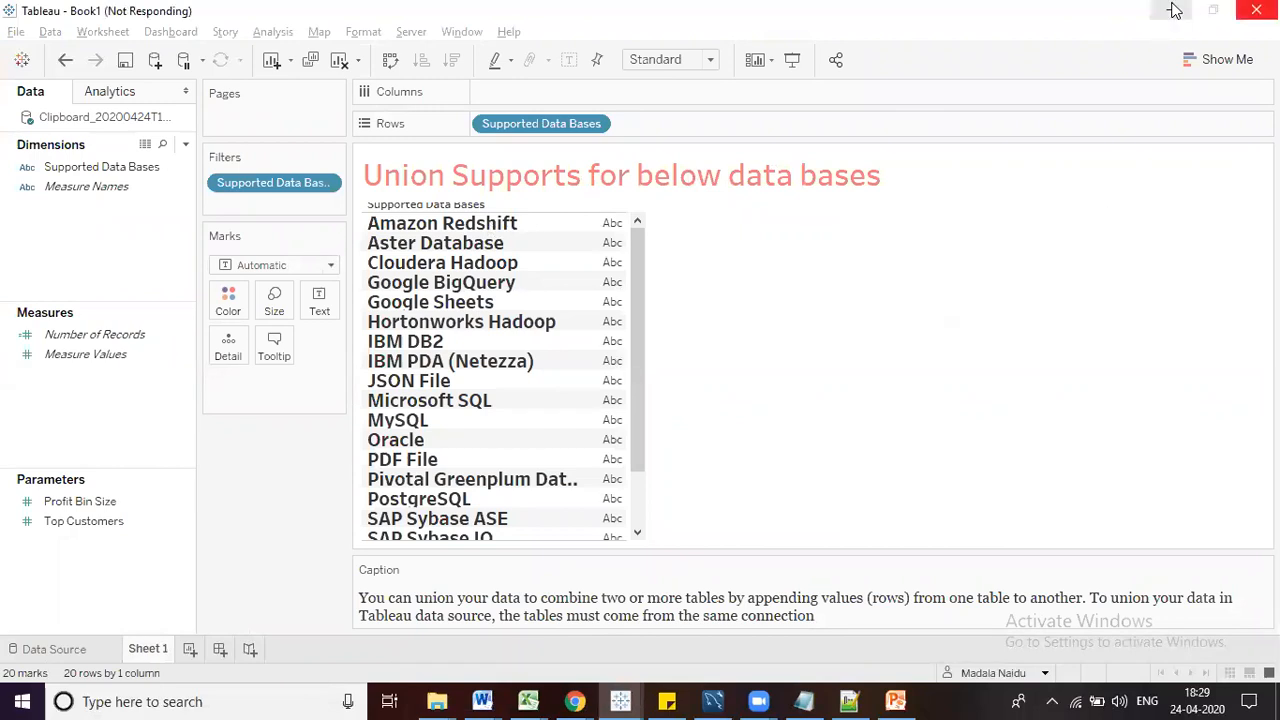
# Examine the marketing executive sales tables in the Sample 1 workbook in Excel and return to Tableau Book2
pyautogui.moveTo(614, 700)
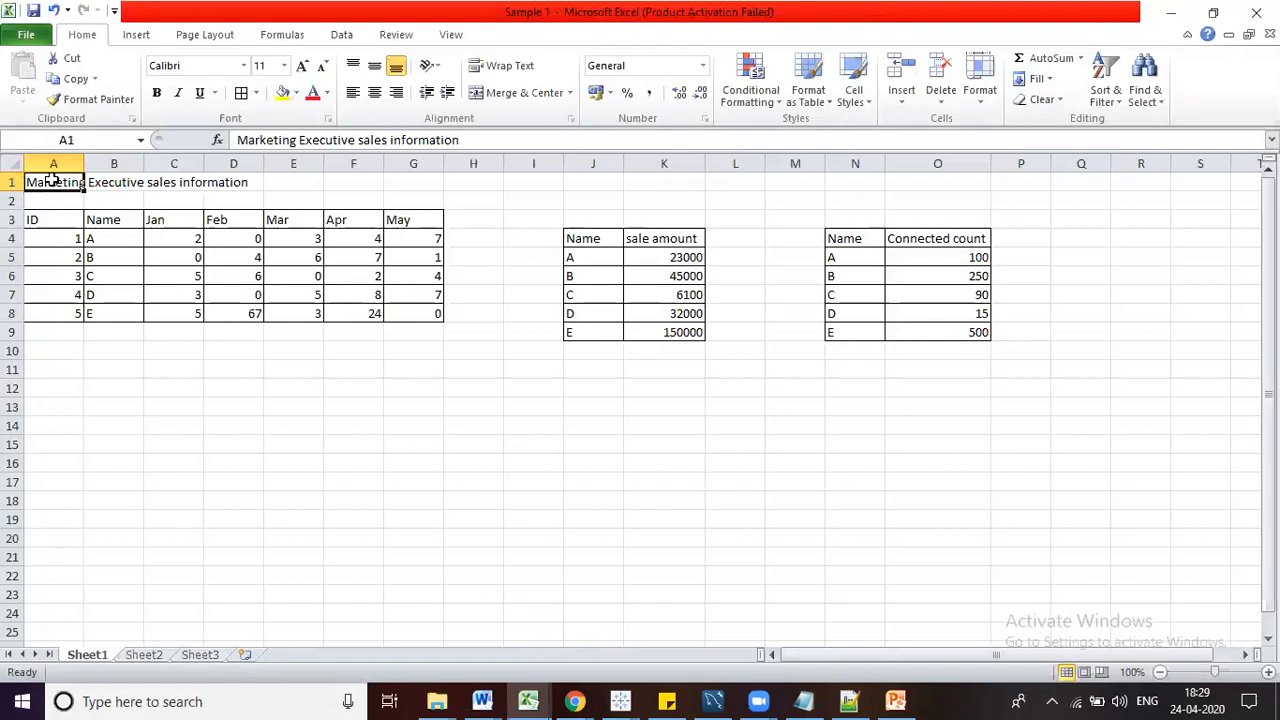
pyautogui.click(110, 187)
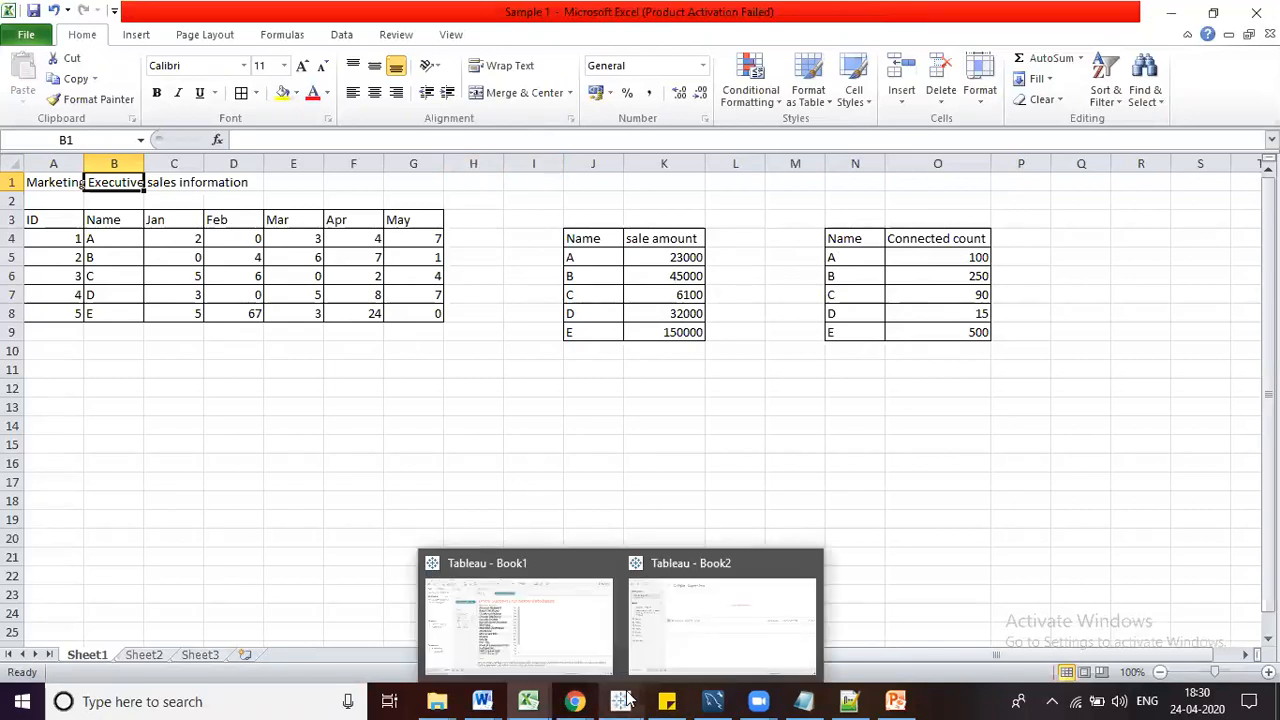
pyautogui.click(688, 647)
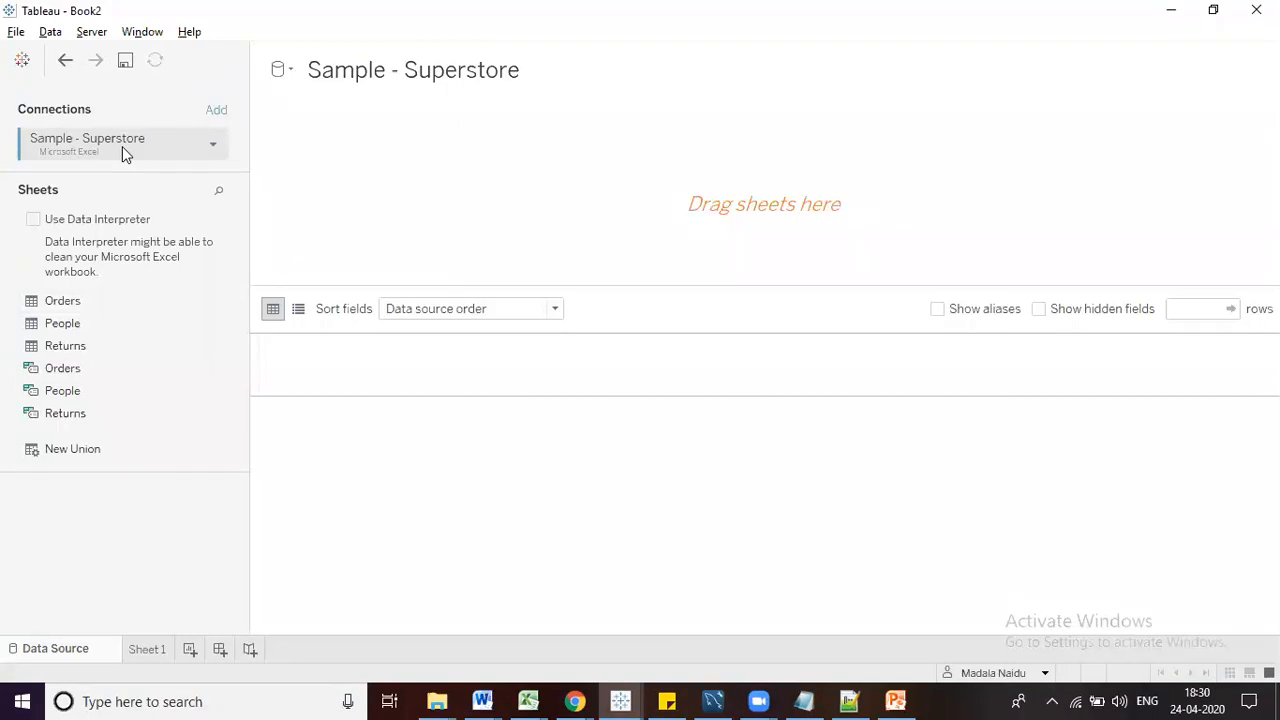
# Edit the Sample - Superstore connection to use the Sample 1 Excel file from My Tableau Repository
pyautogui.click(212, 145)
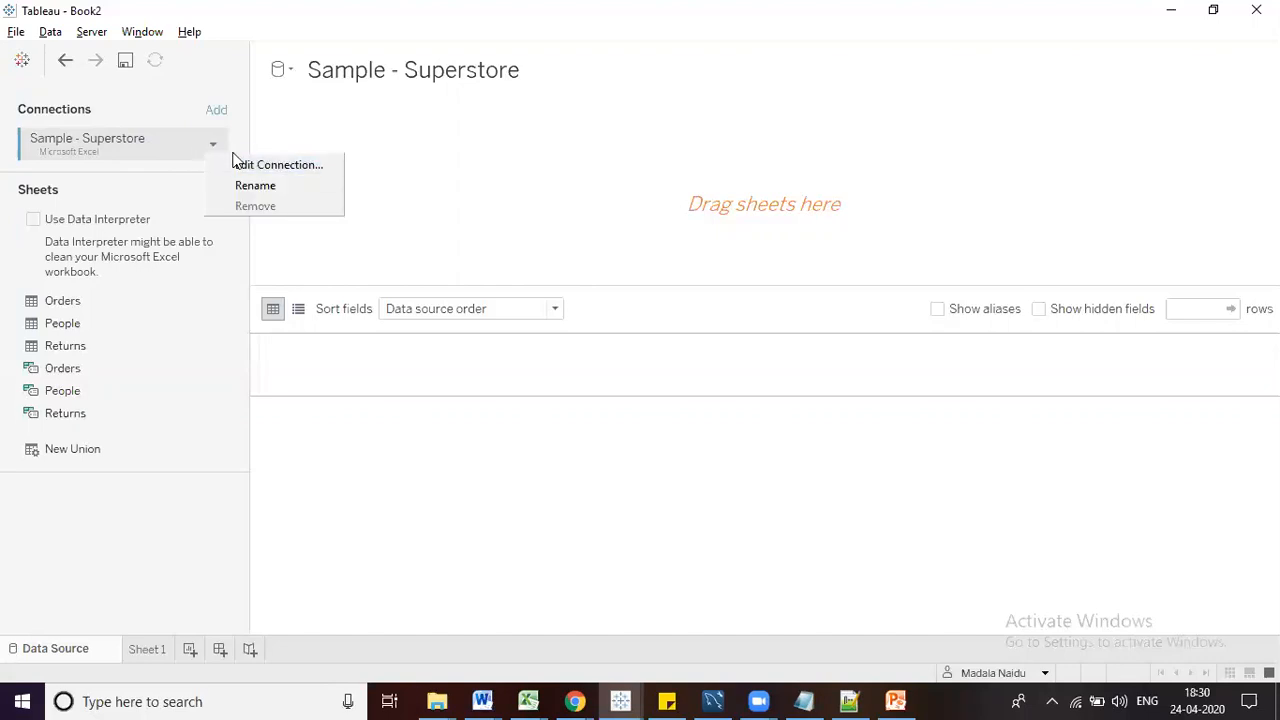
pyautogui.click(242, 163)
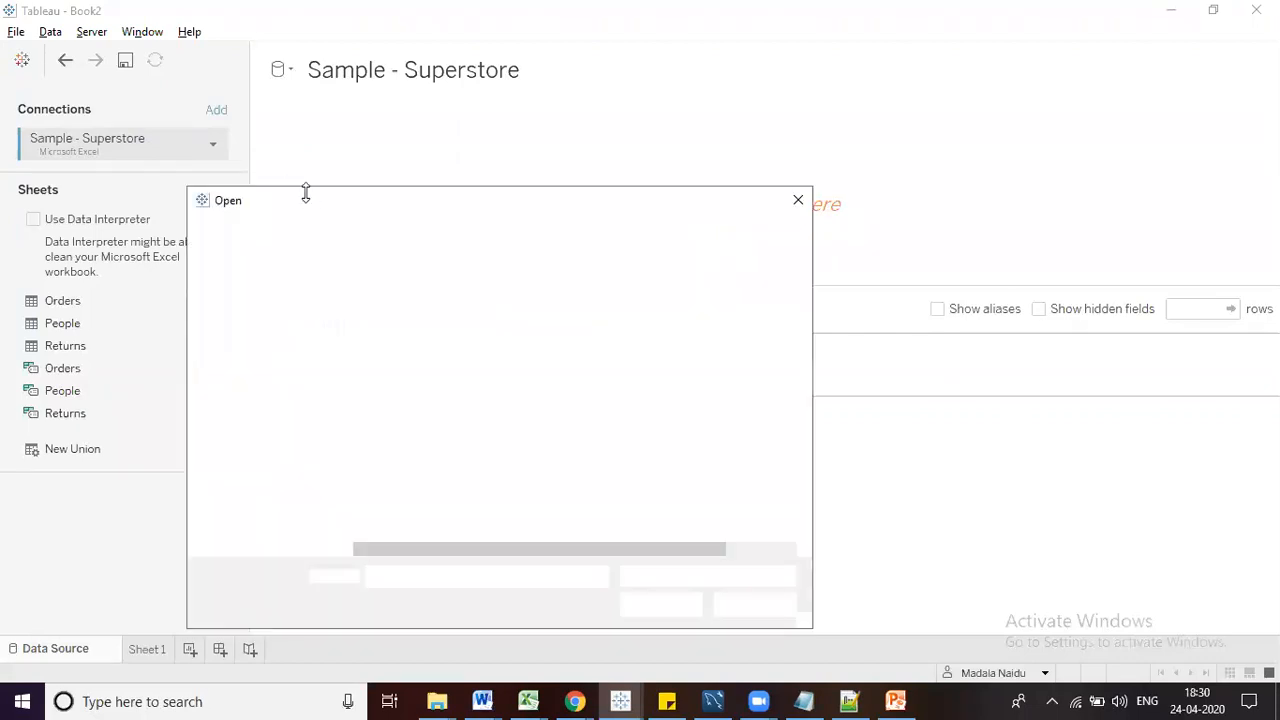
pyautogui.click(355, 231)
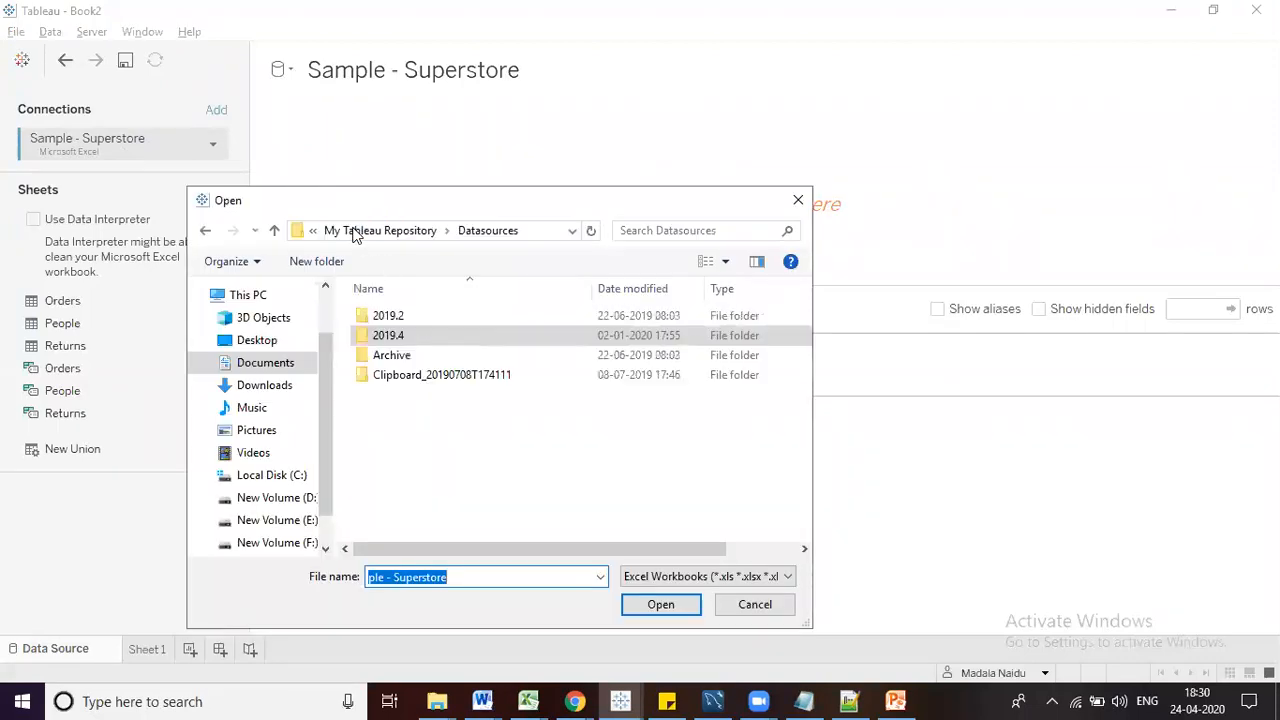
pyautogui.click(355, 231)
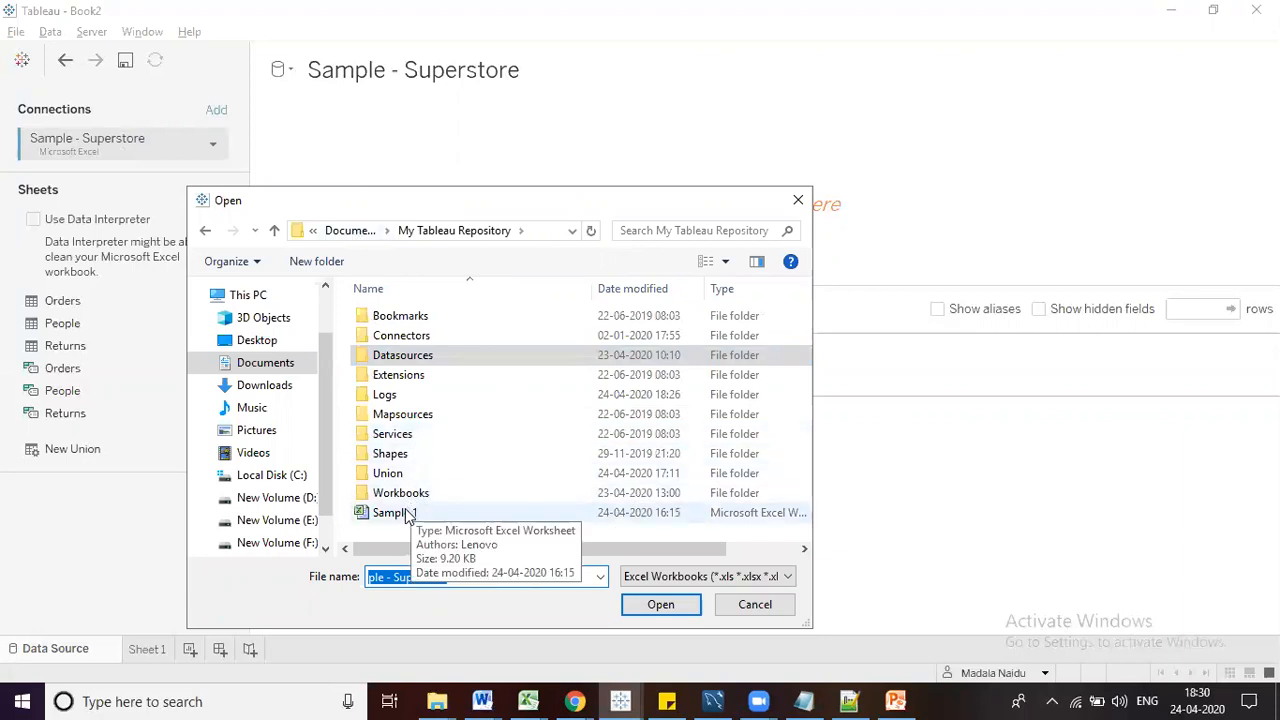
pyautogui.click(392, 513)
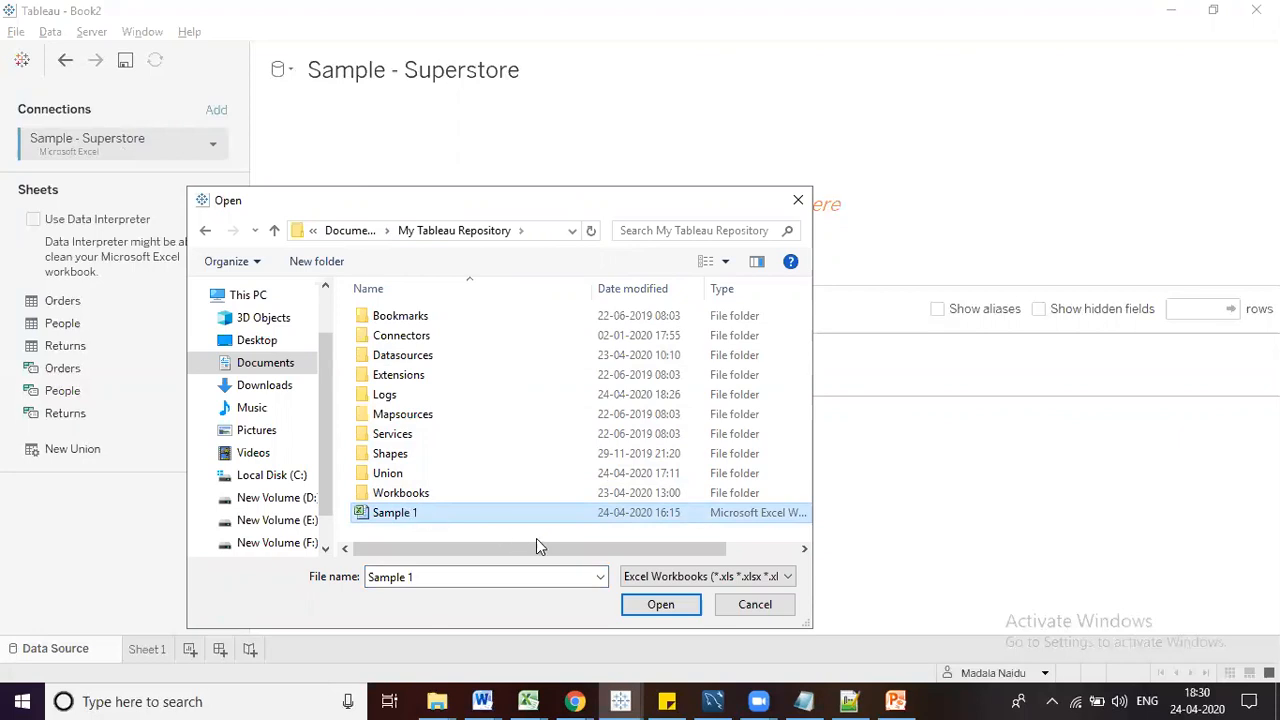
pyautogui.click(662, 606)
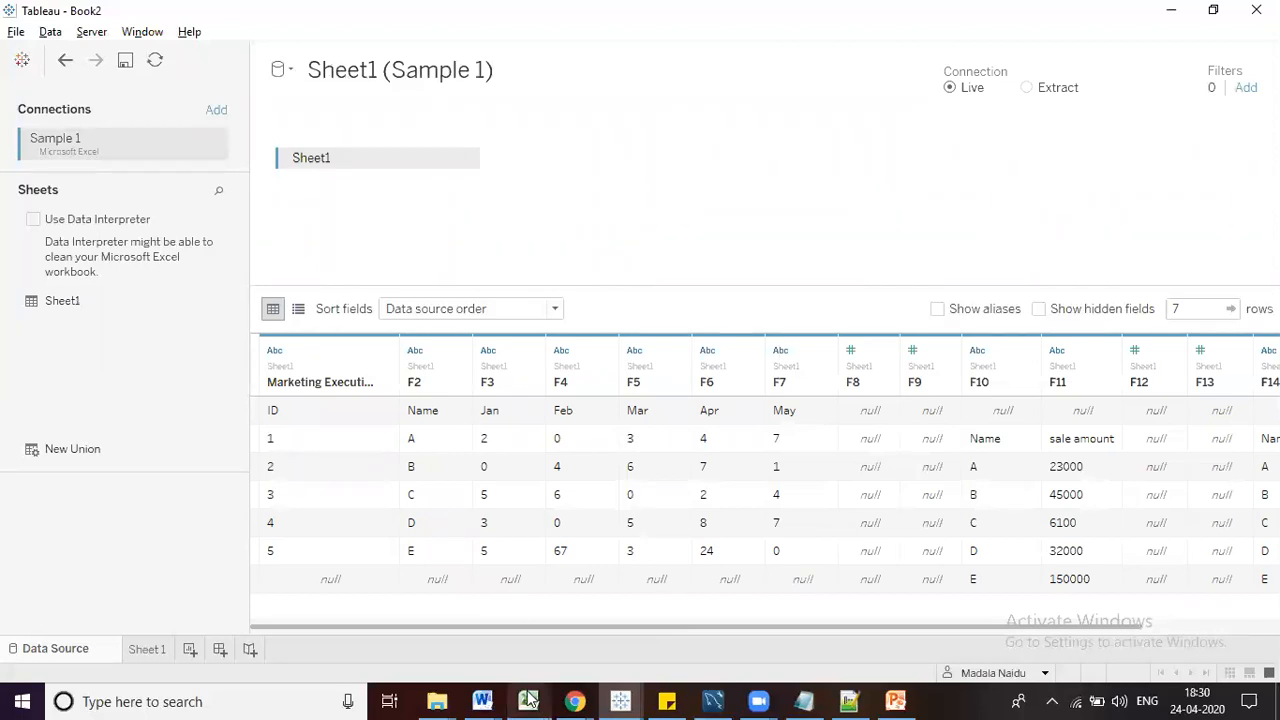
# Compare the tables in the Excel workbook with the Sheet1 data preview in Tableau Book2
pyautogui.moveTo(528, 700)
pyautogui.click(543, 631)
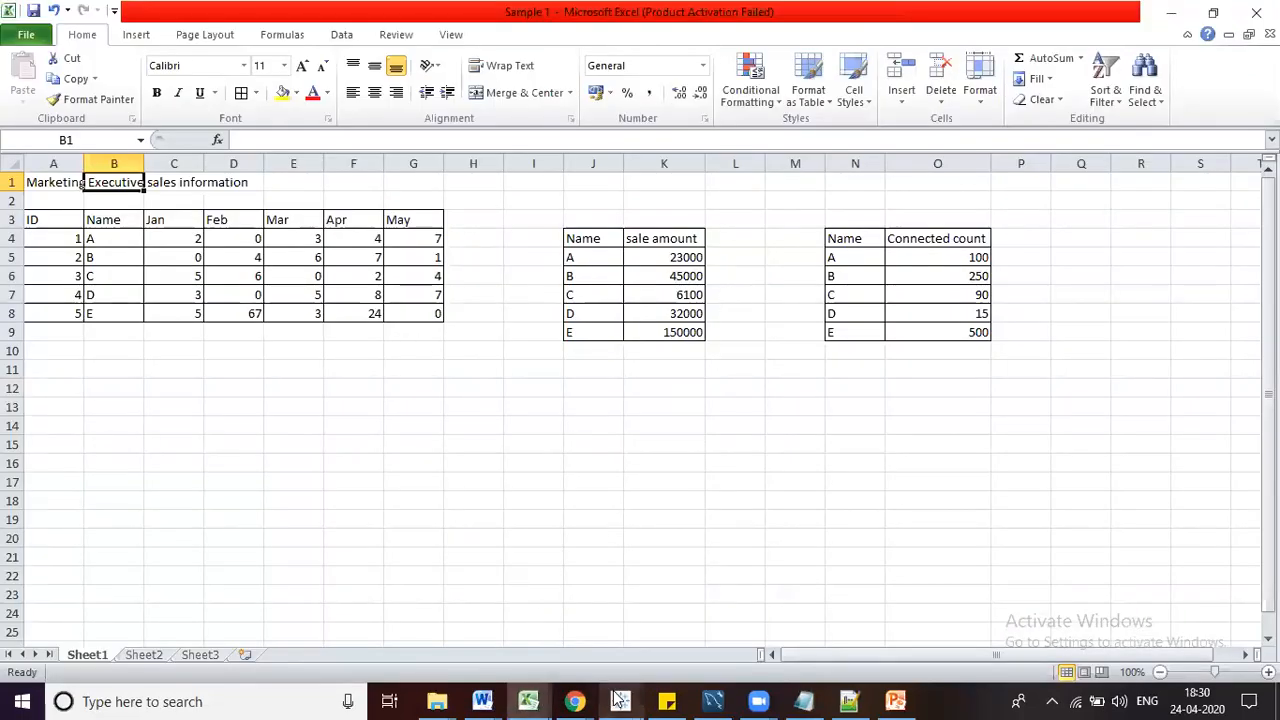
pyautogui.moveTo(620, 700)
pyautogui.click(703, 645)
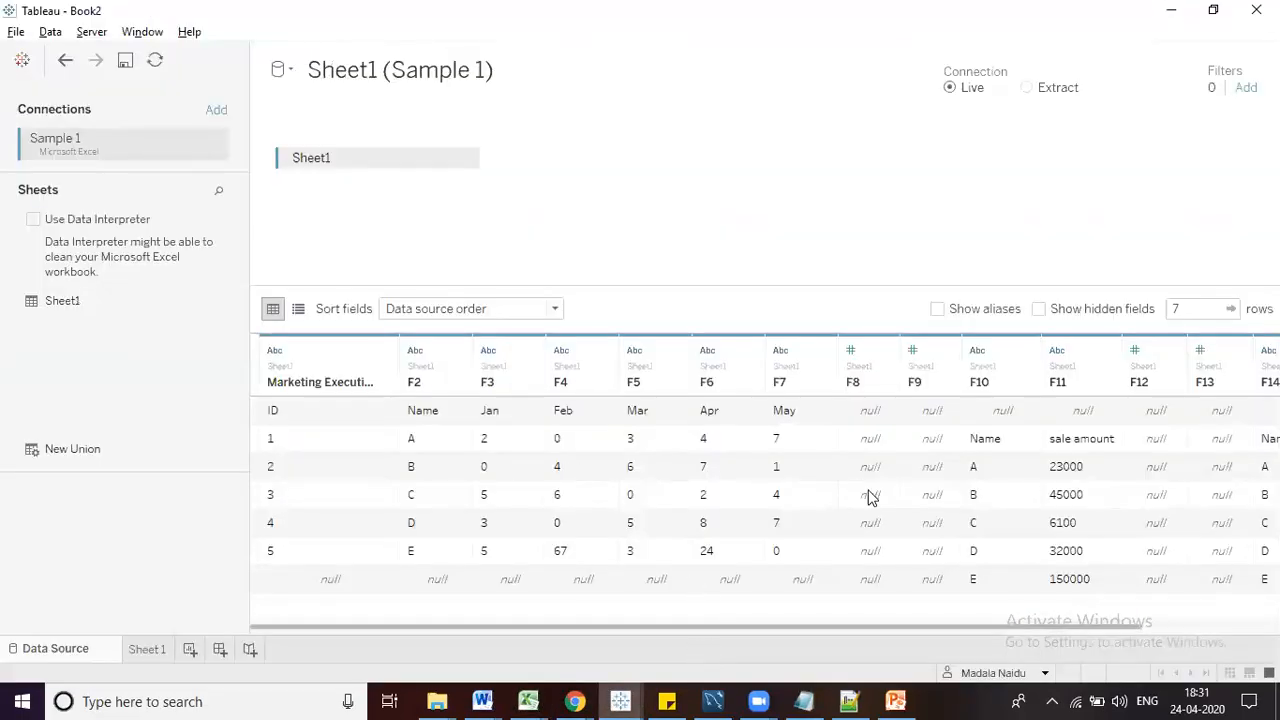
pyautogui.moveTo(834, 627); pyautogui.dragTo(772, 628)
# Clean the source with Data Interpreter and replace Sheet1 on the canvas with the found table Sheet1 A3:G8
pyautogui.click(33, 220)
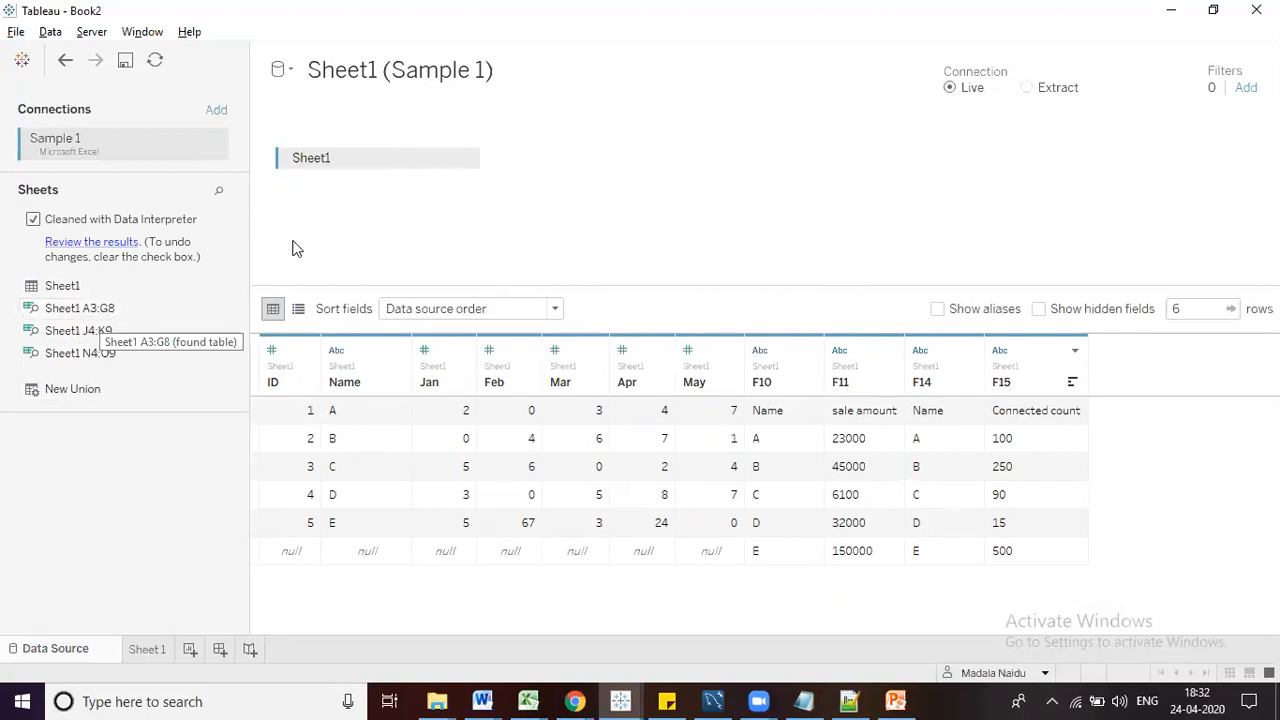
pyautogui.click(466, 161)
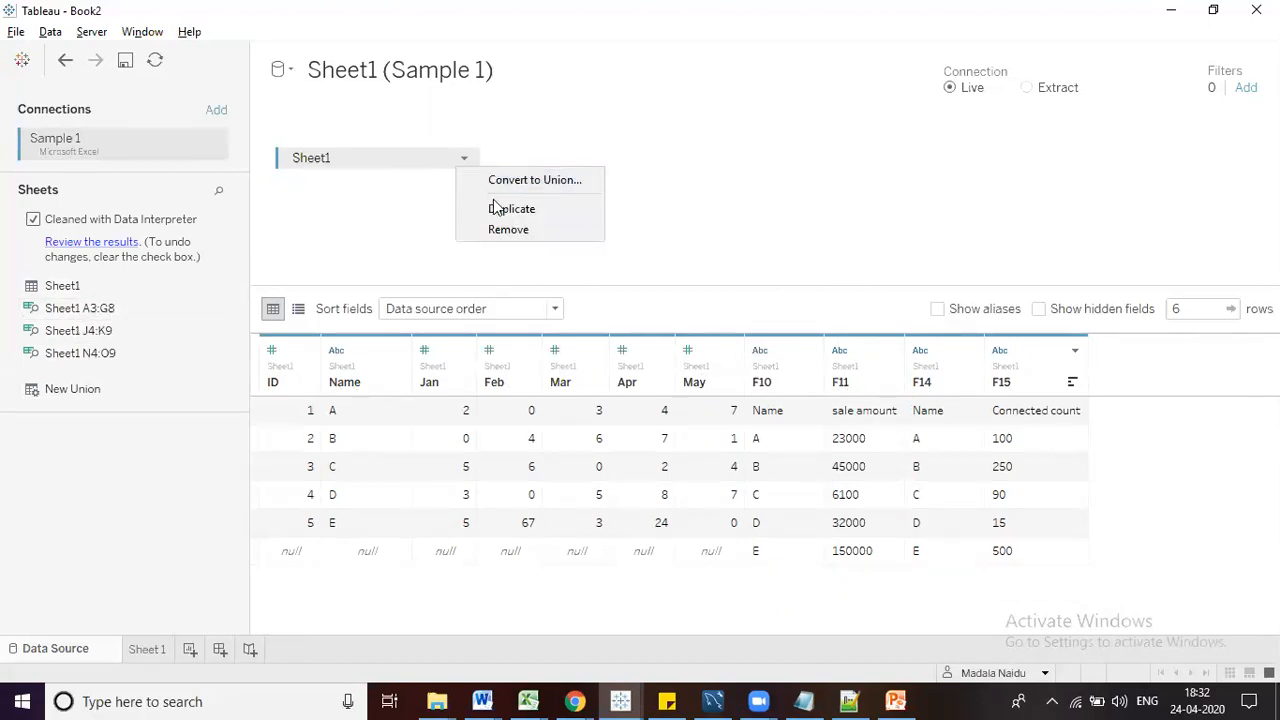
pyautogui.click(502, 230)
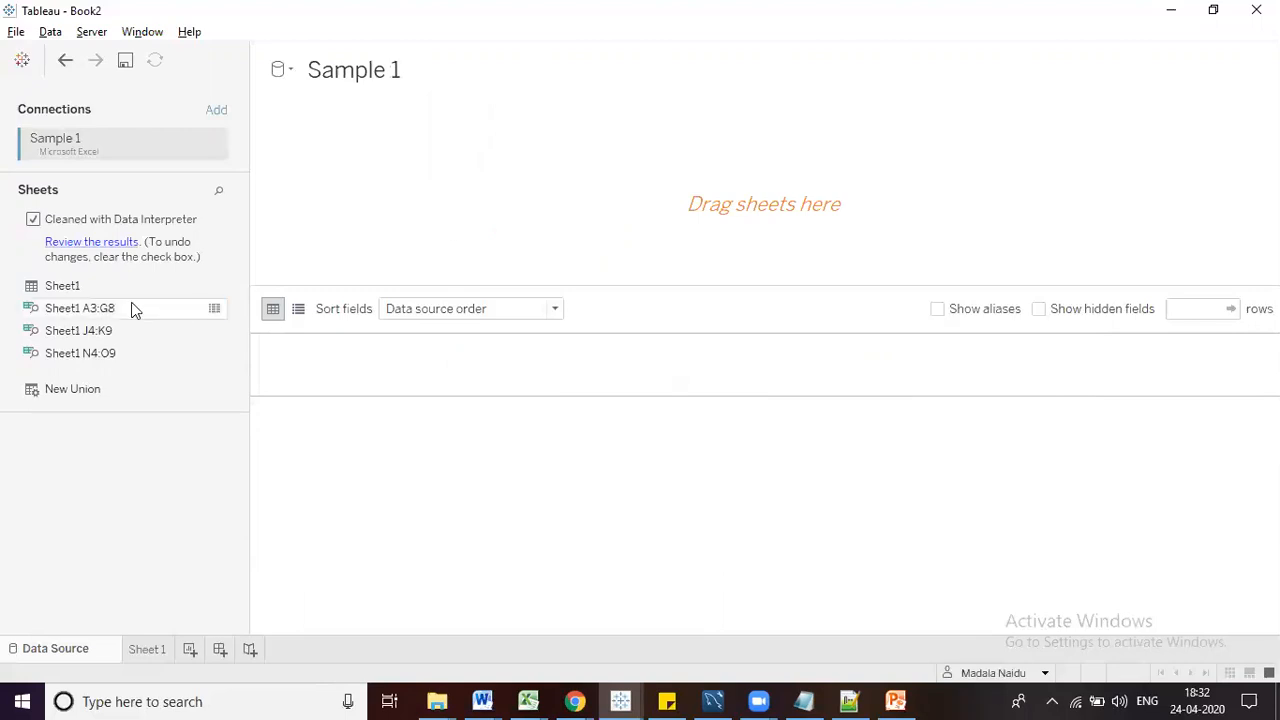
pyautogui.moveTo(100, 313); pyautogui.dragTo(371, 226)
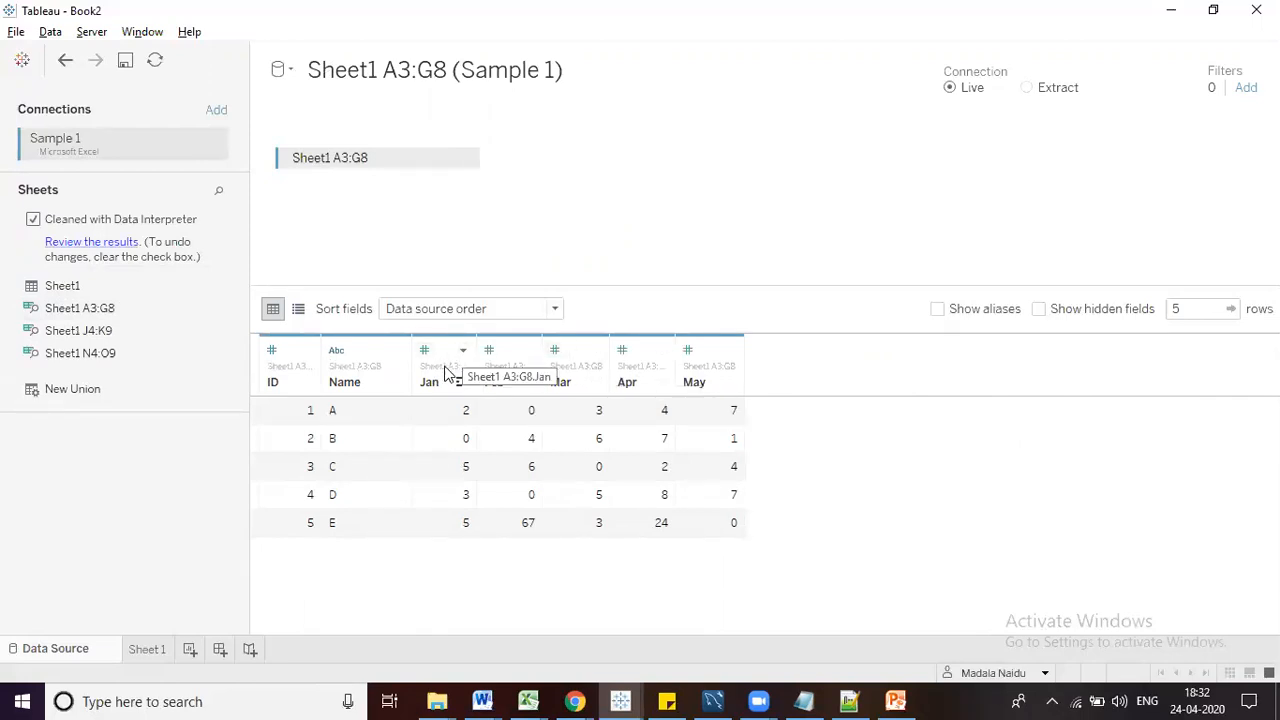
# Pivot the month columns Jan through May of the Sheet1 A3:G8 table
pyautogui.click(445, 372)
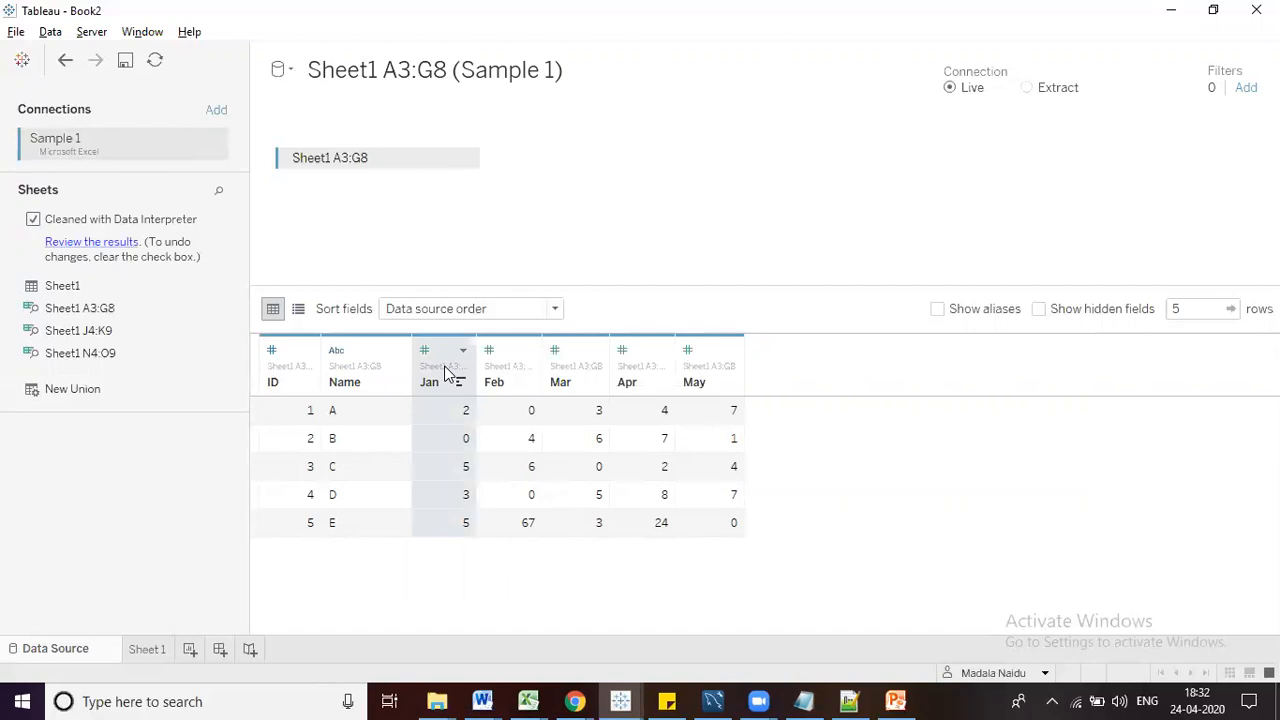
pyautogui.keyDown('shift'); pyautogui.click(718, 386); pyautogui.keyUp('shift')
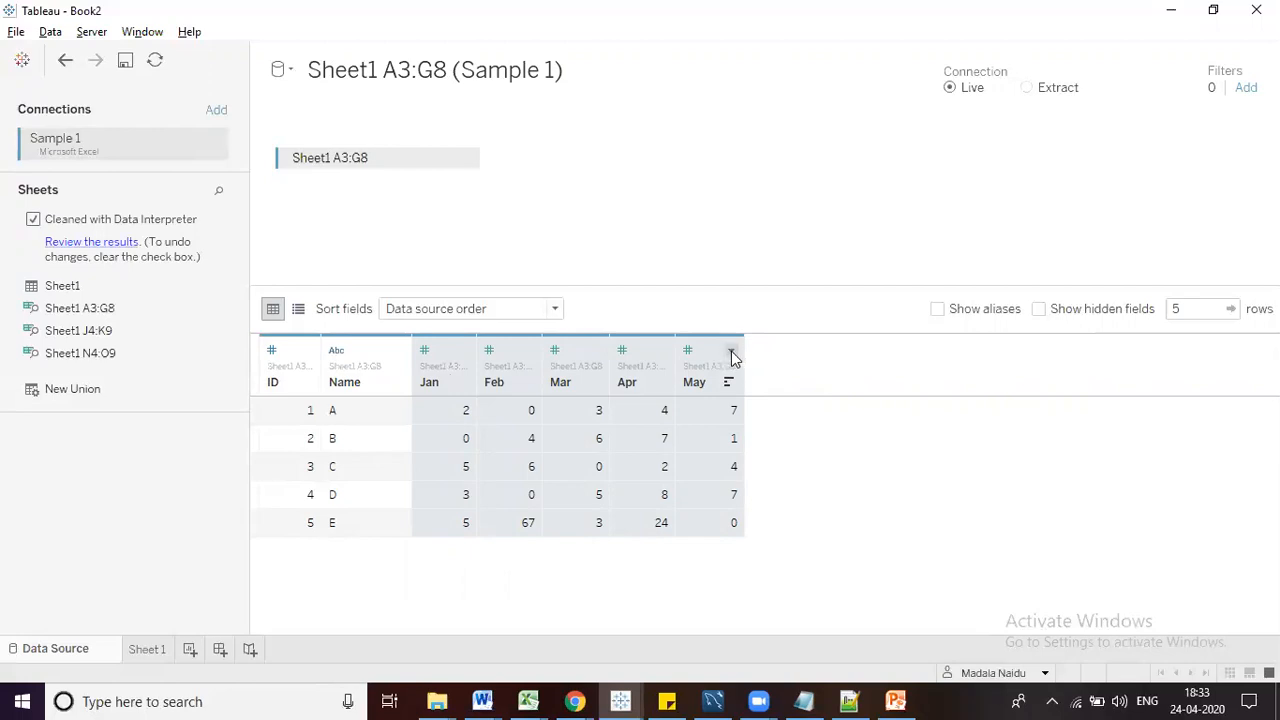
pyautogui.click(731, 351)
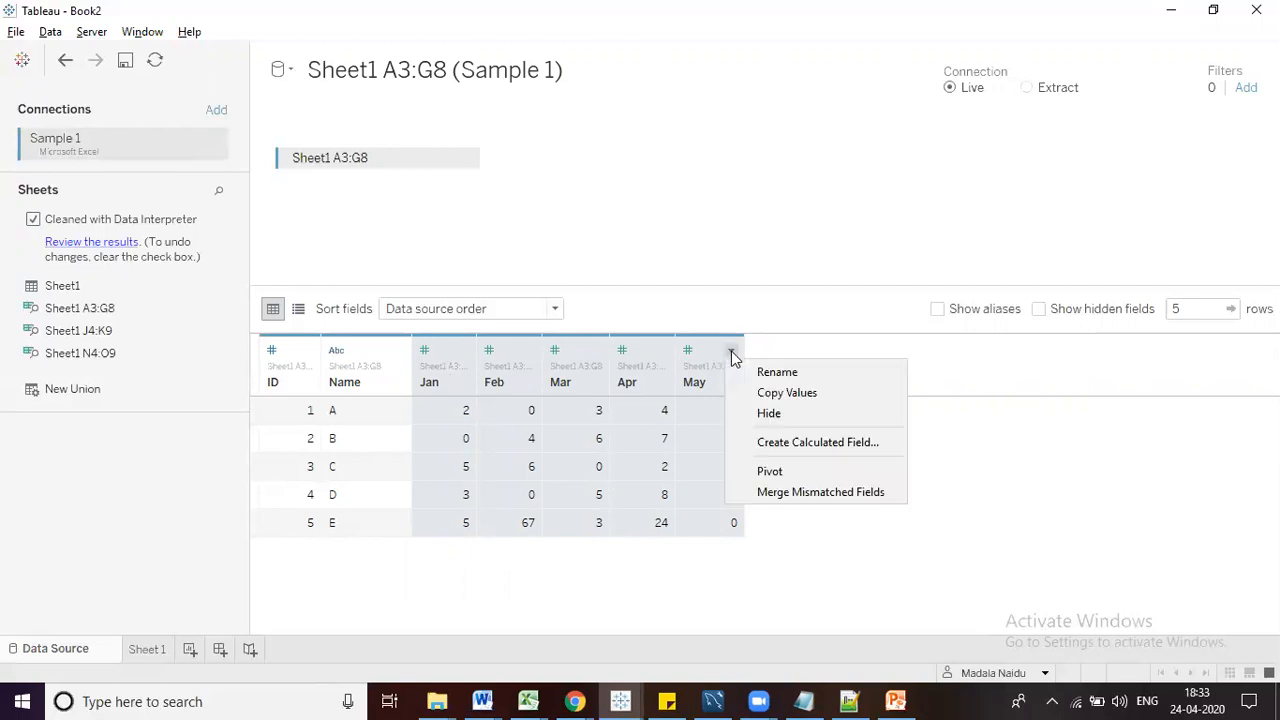
pyautogui.click(787, 469)
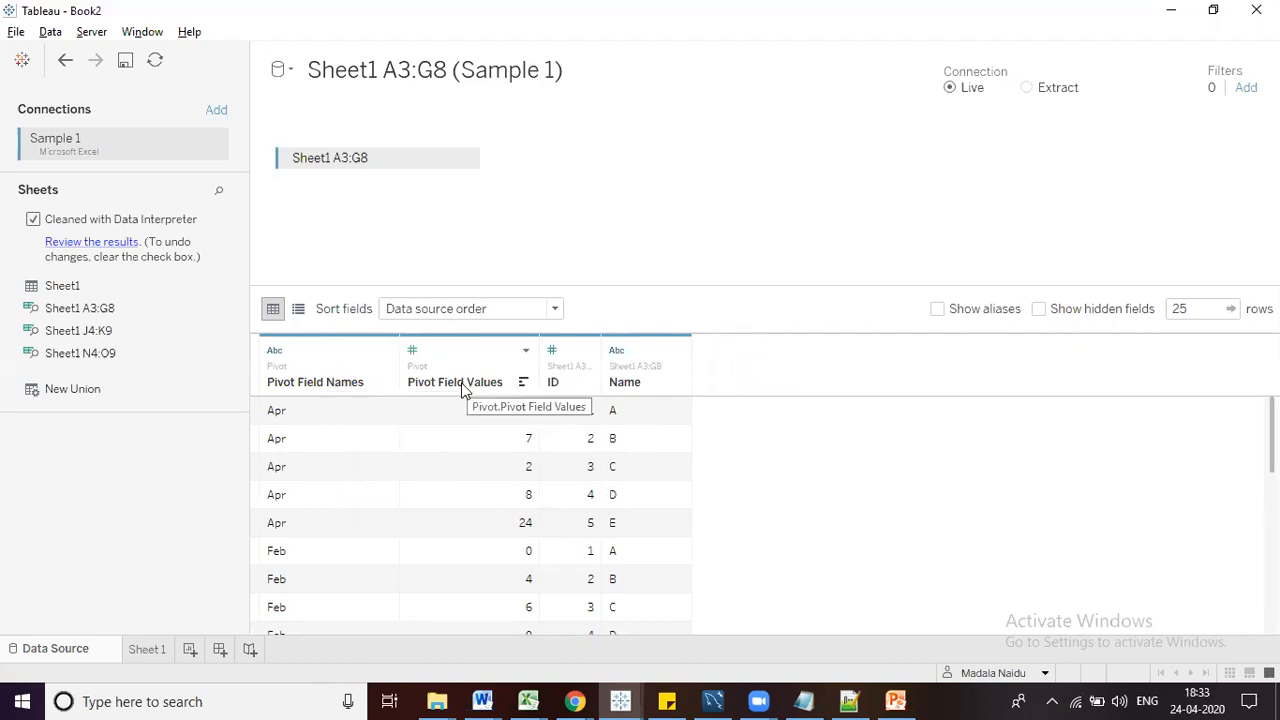
# Rename the Pivot Field Names column as Month and the Pivot Field Values column as Value
pyautogui.doubleClick(339, 383)
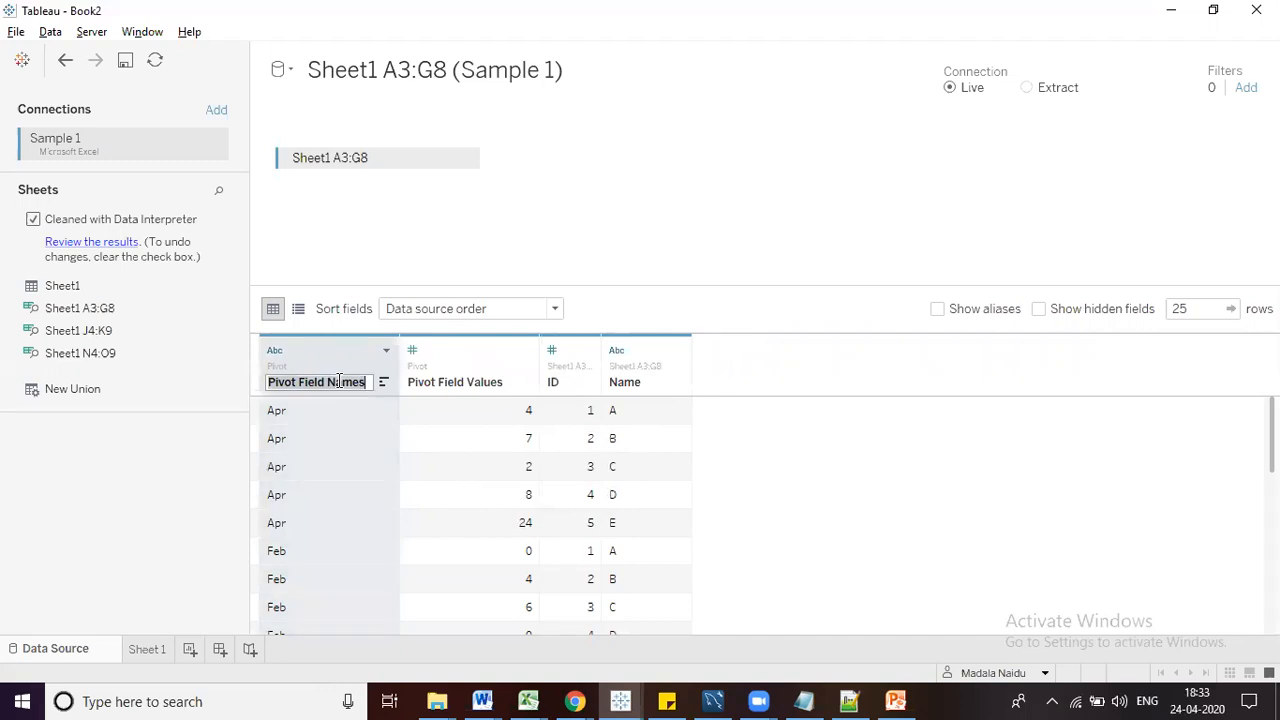
pyautogui.write('Month')
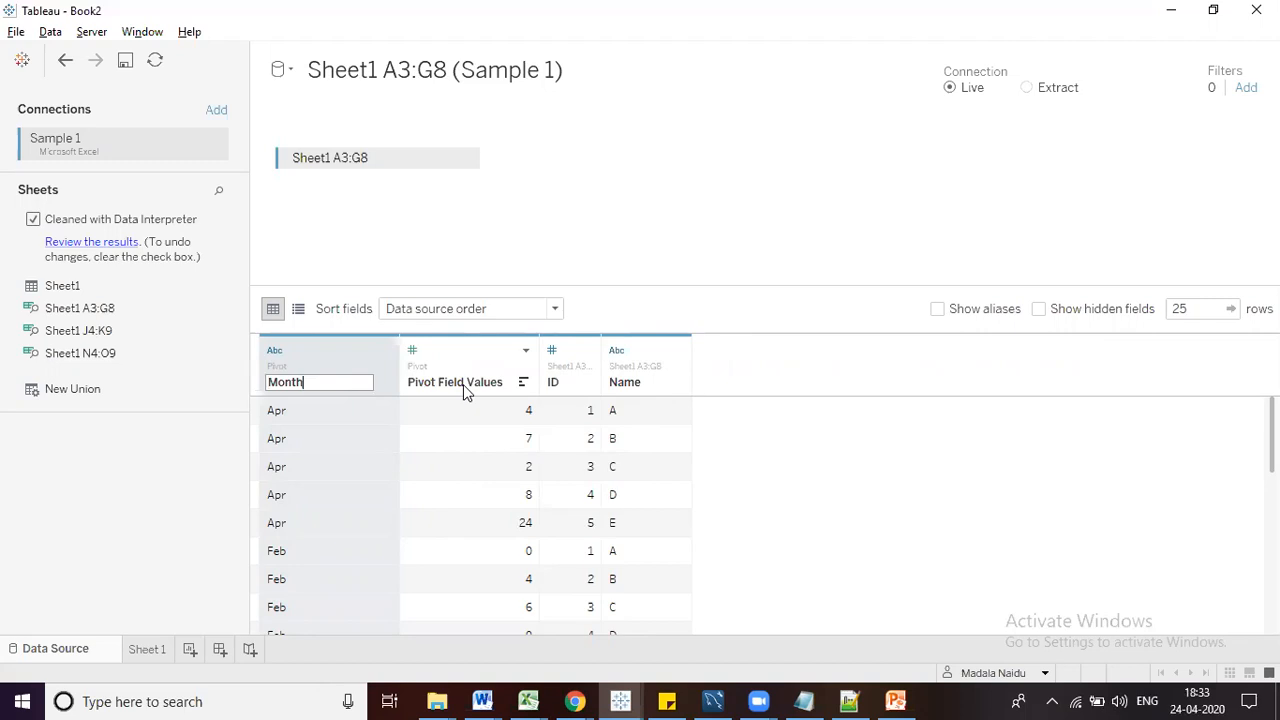
pyautogui.click(463, 392)
pyautogui.doubleClick(434, 388)
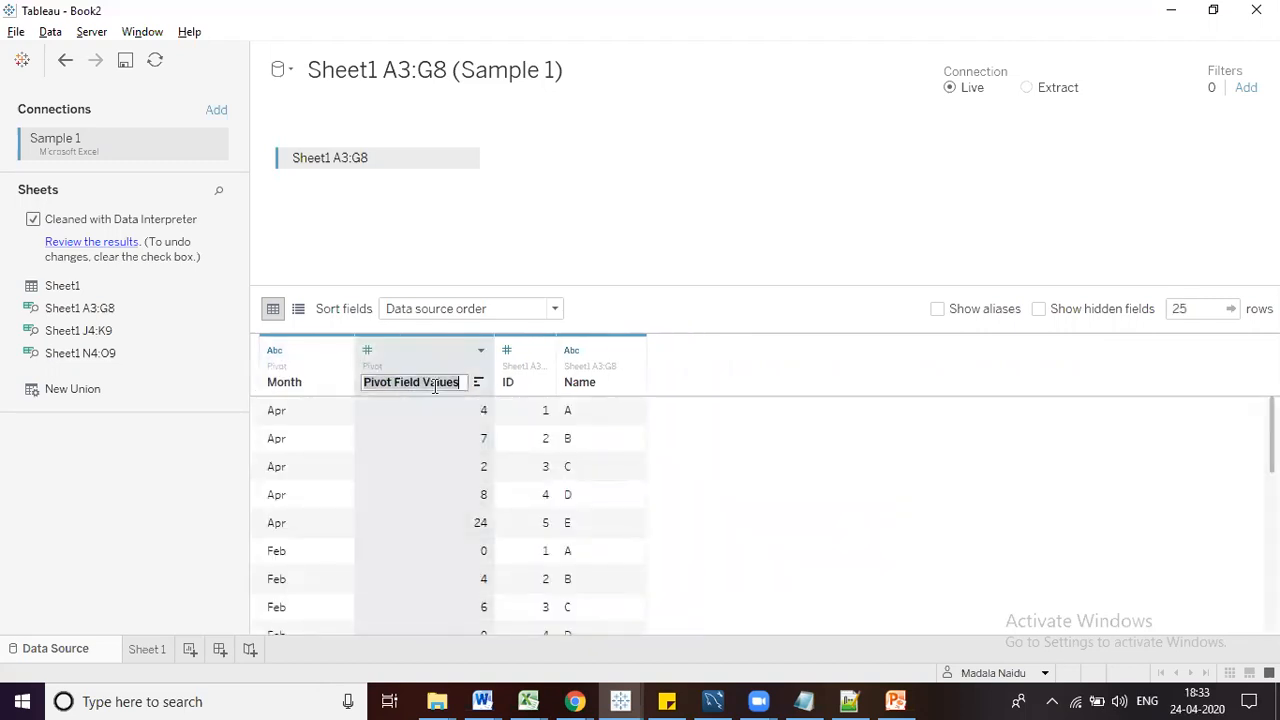
pyautogui.write('Valus')
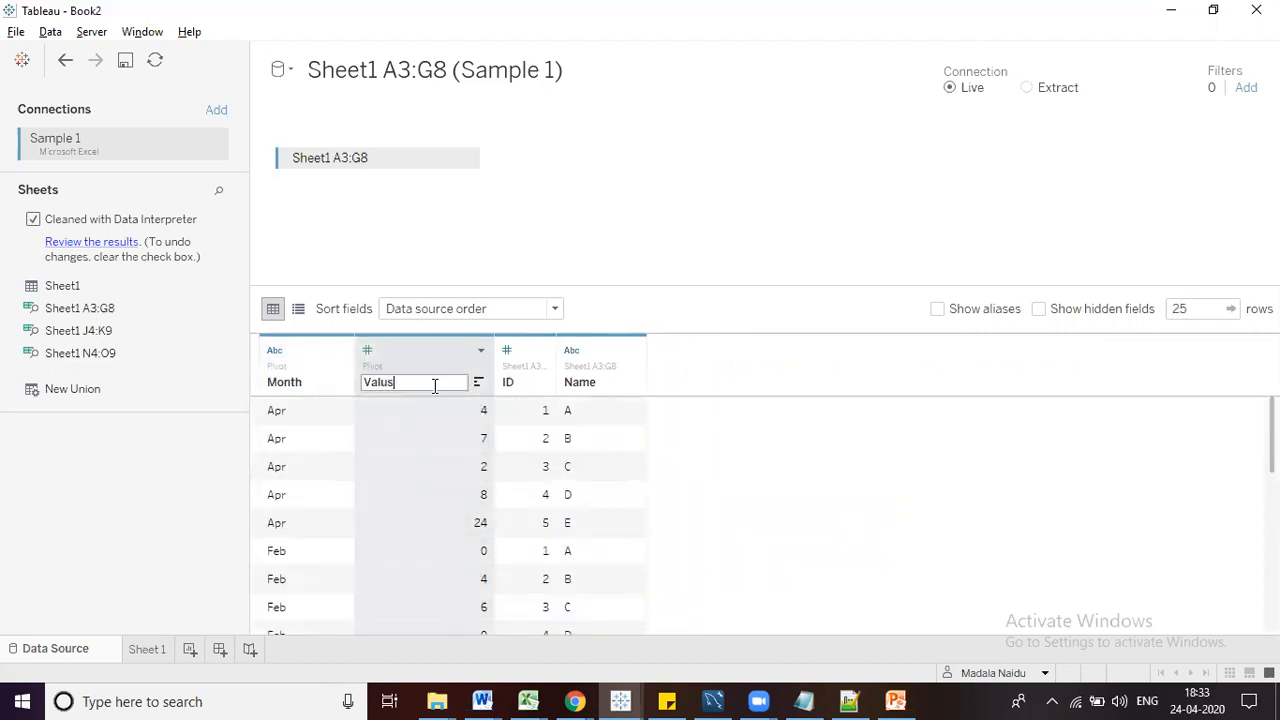
pyautogui.press('BackSpace')
pyautogui.click(754, 205)
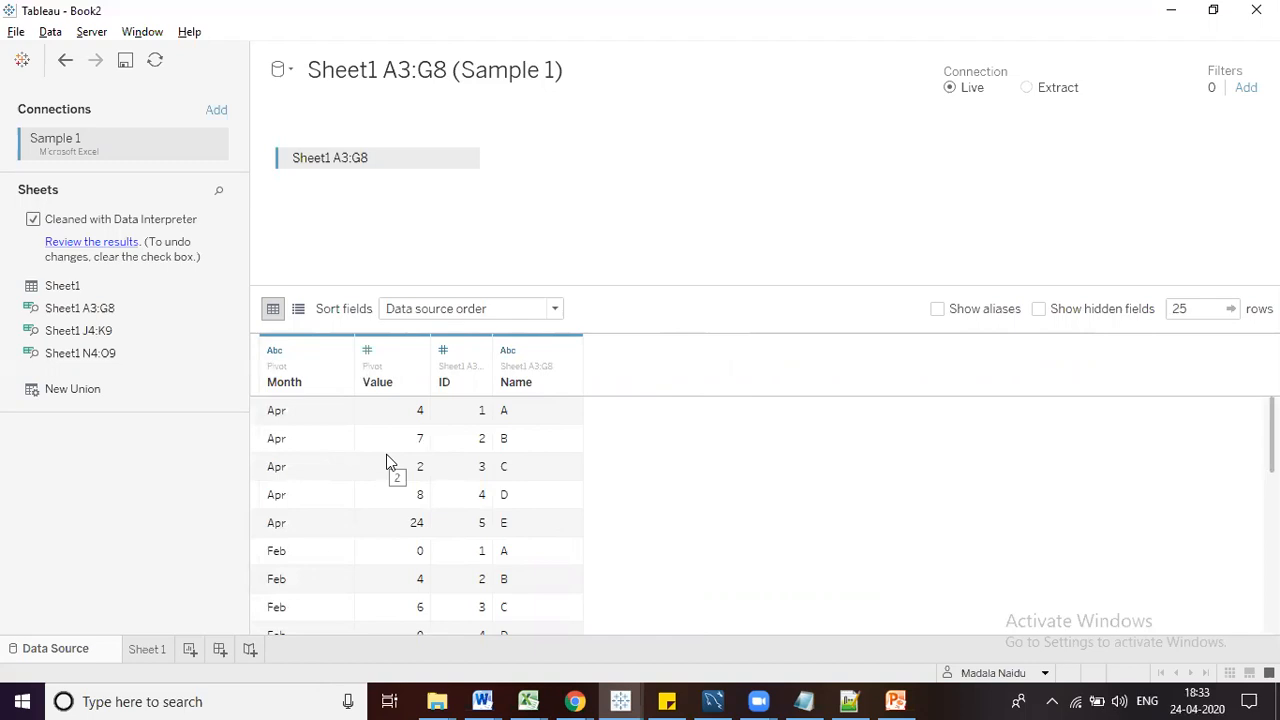
pyautogui.click(274, 350)
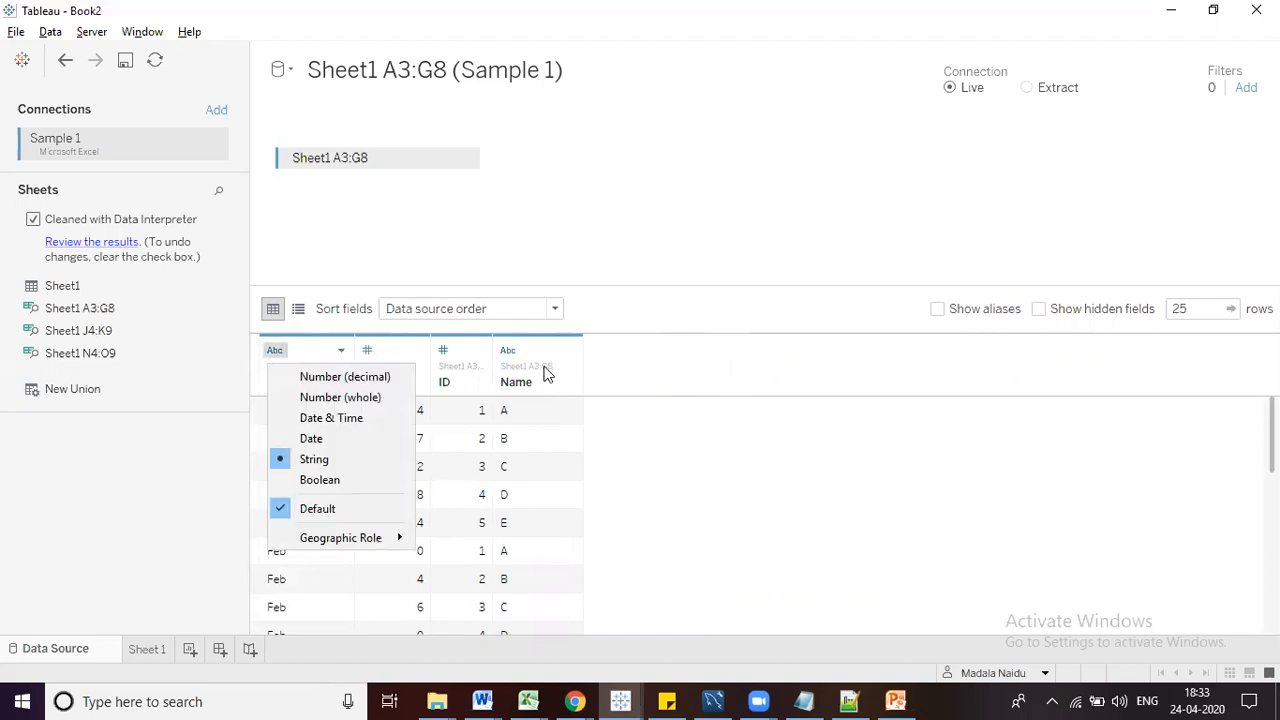
pyautogui.click(689, 349)
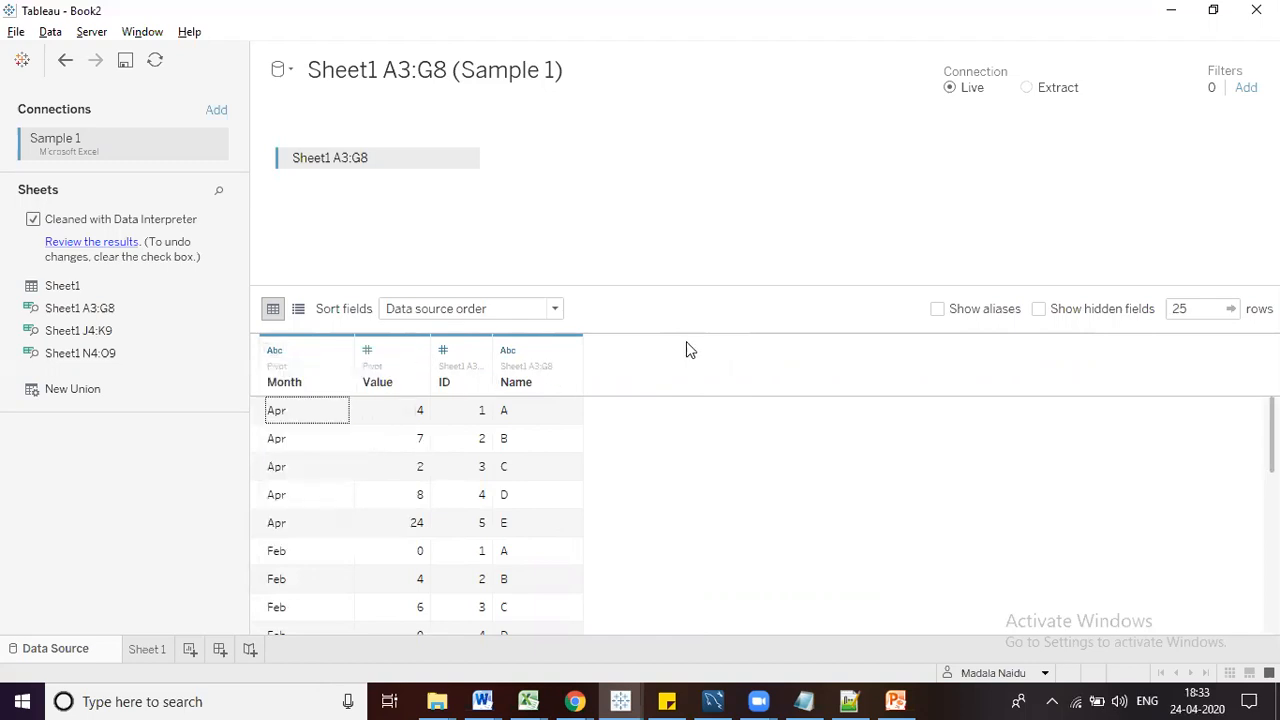
pyautogui.click(294, 378)
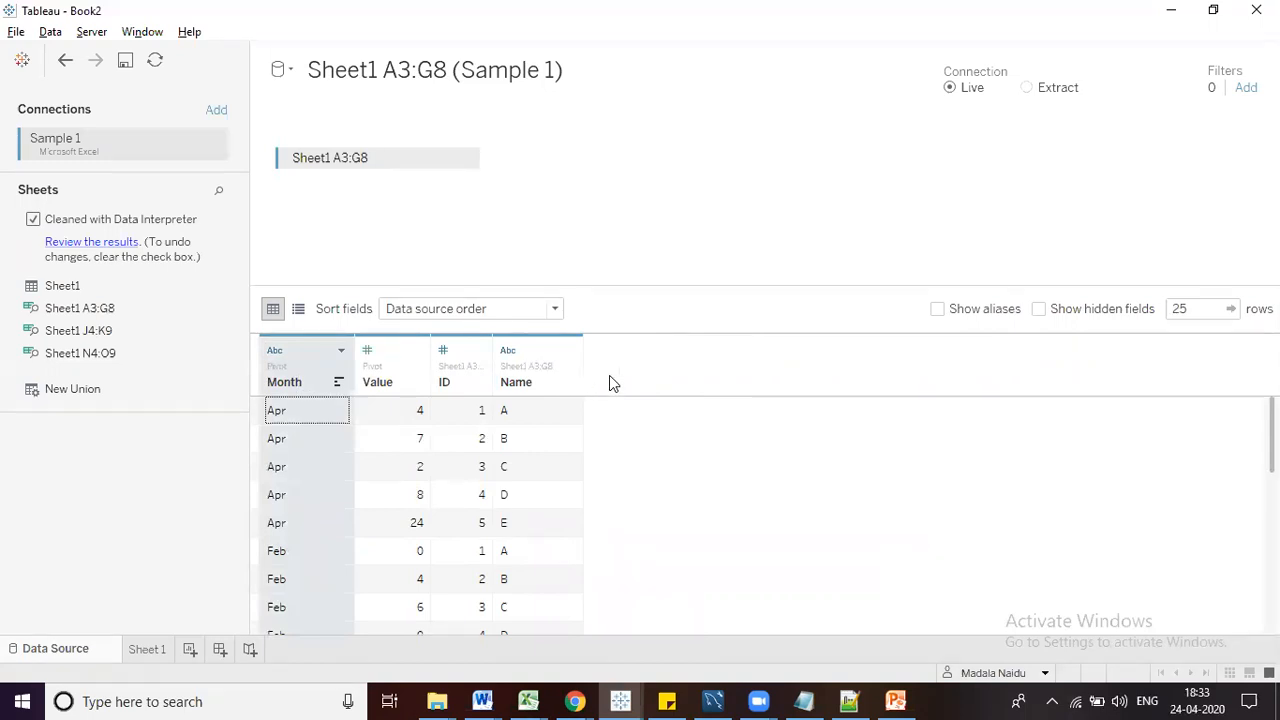
pyautogui.click(638, 430)
pyautogui.click(630, 259)
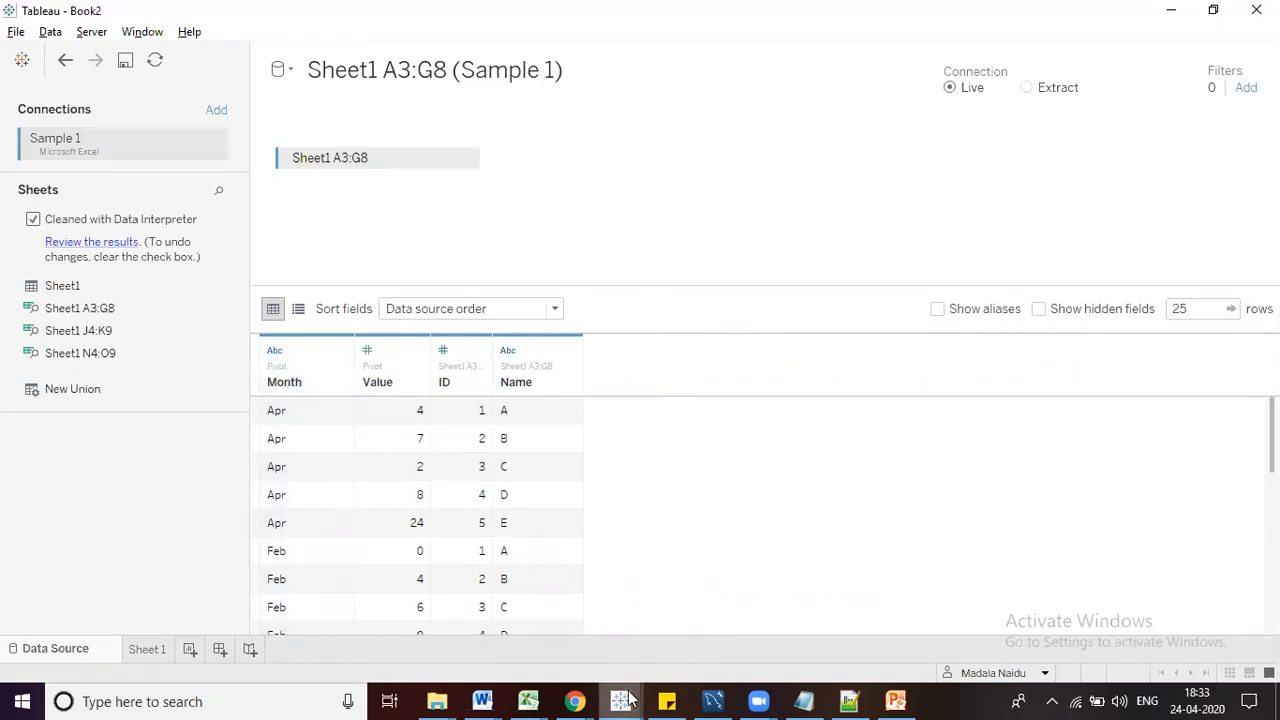
# Check the Sample 1 workbook's tables, join Sheet1 J4:K9 to Sheet1 A3:G8 in Tableau, and hide the duplicate Name column
pyautogui.moveTo(546, 700)
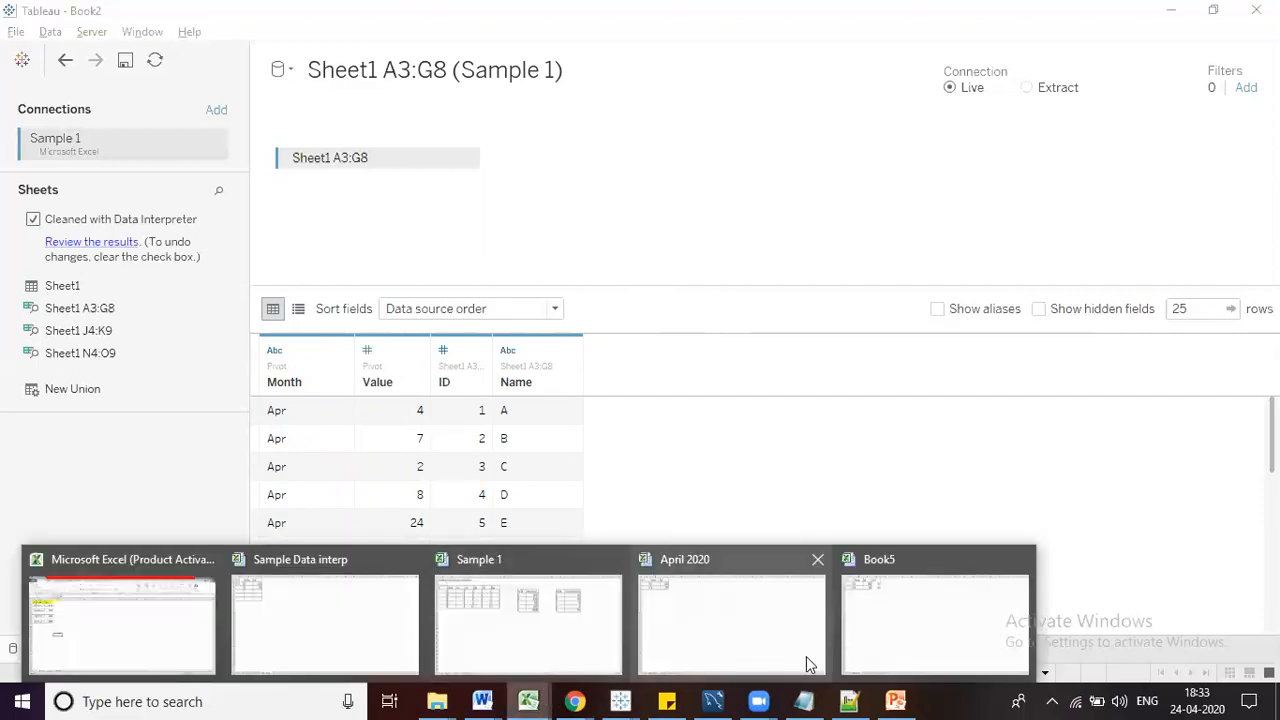
pyautogui.click(604, 620)
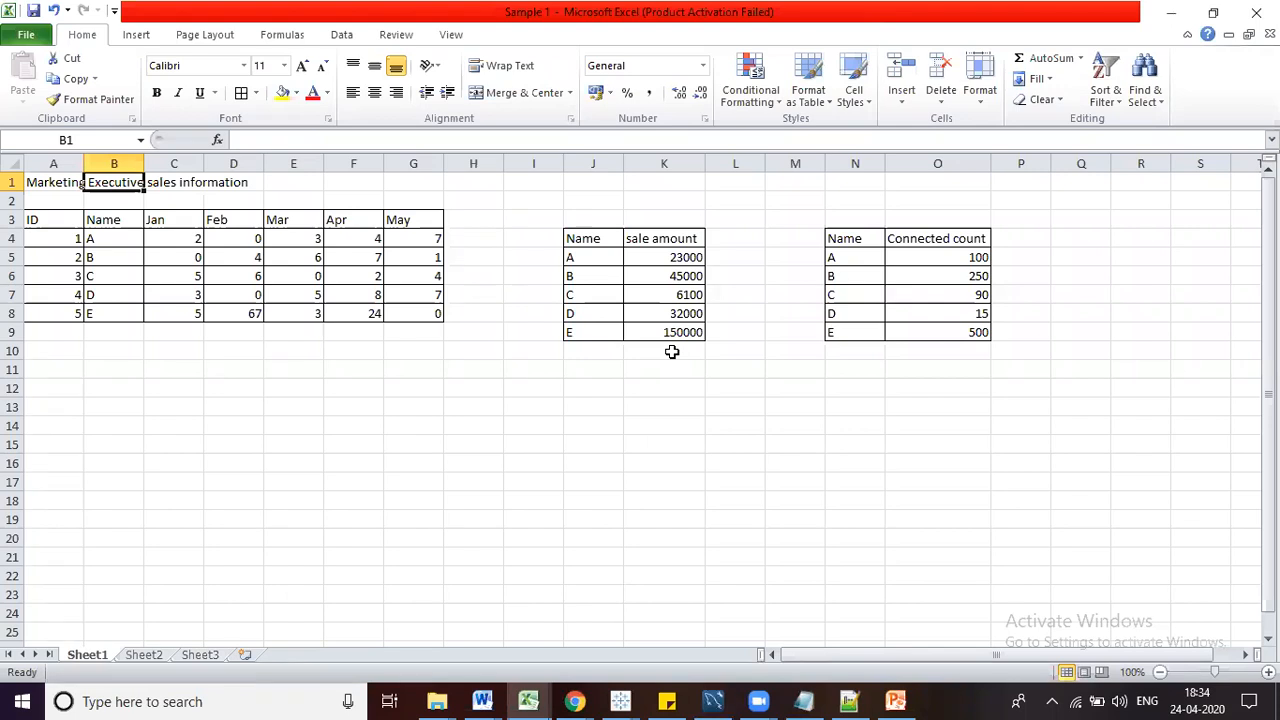
pyautogui.click(1171, 12)
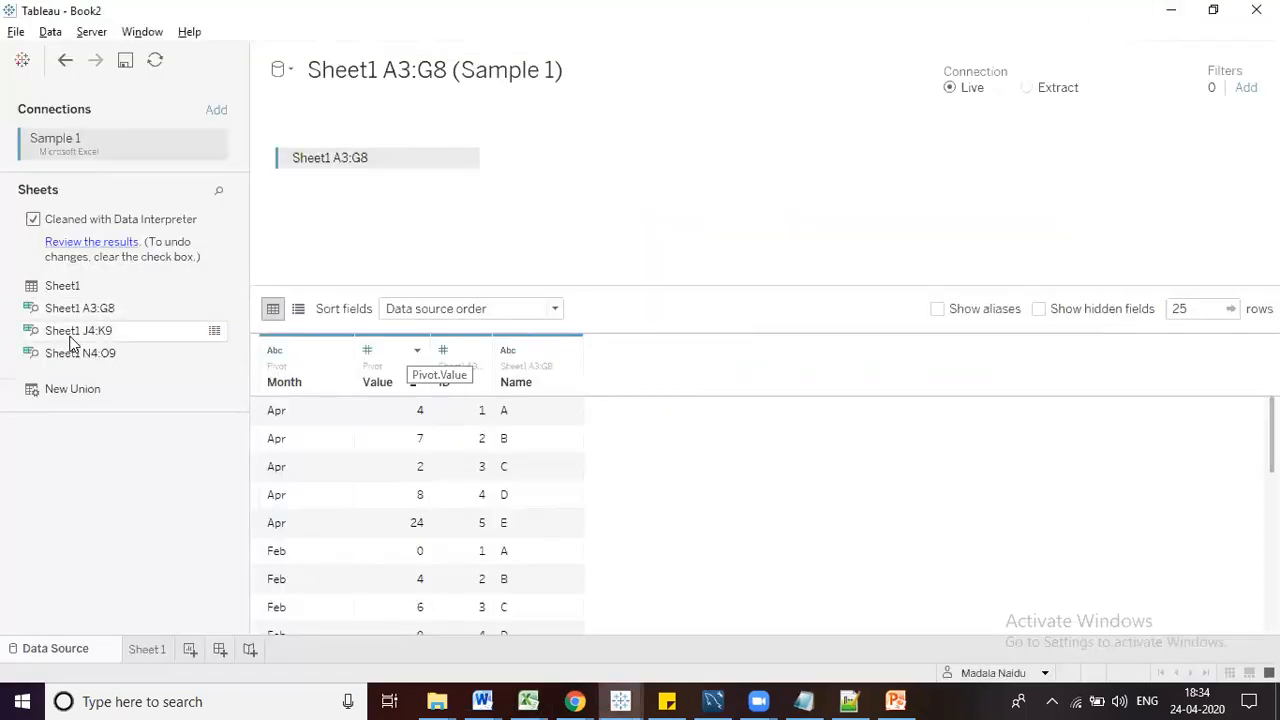
pyautogui.moveTo(72, 344); pyautogui.dragTo(597, 166)
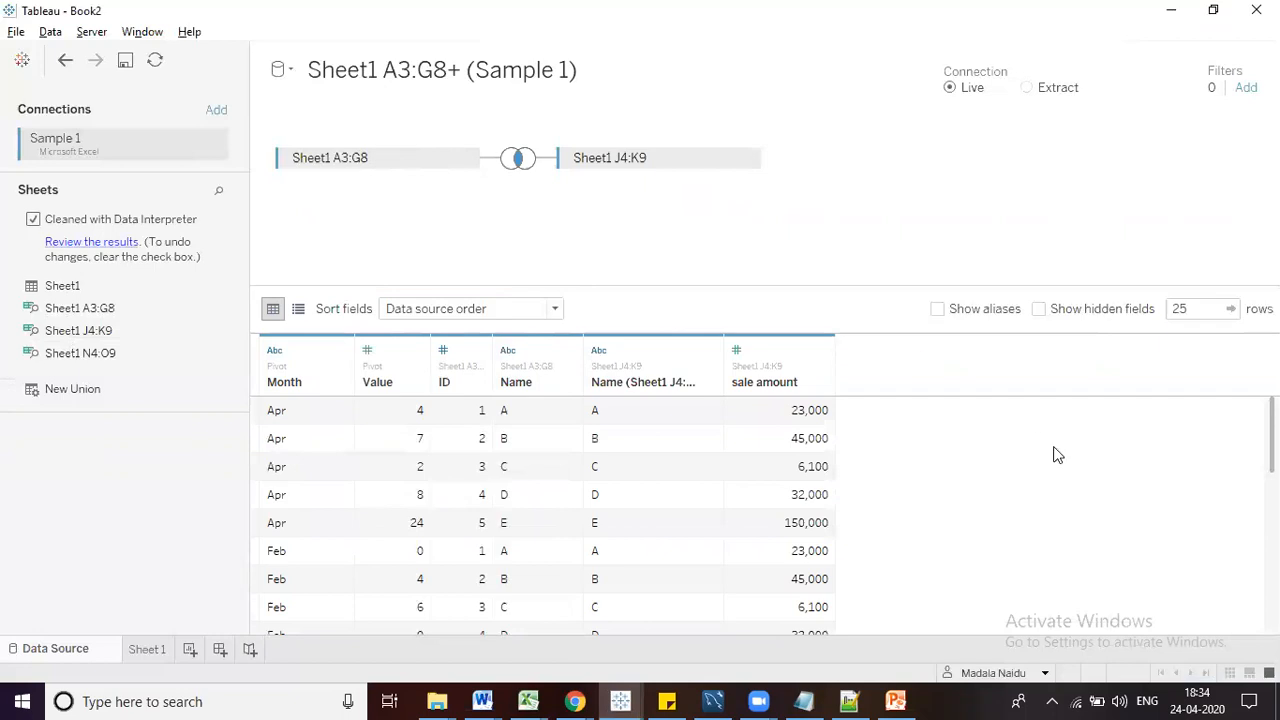
pyautogui.scroll(-5, 765, 515)
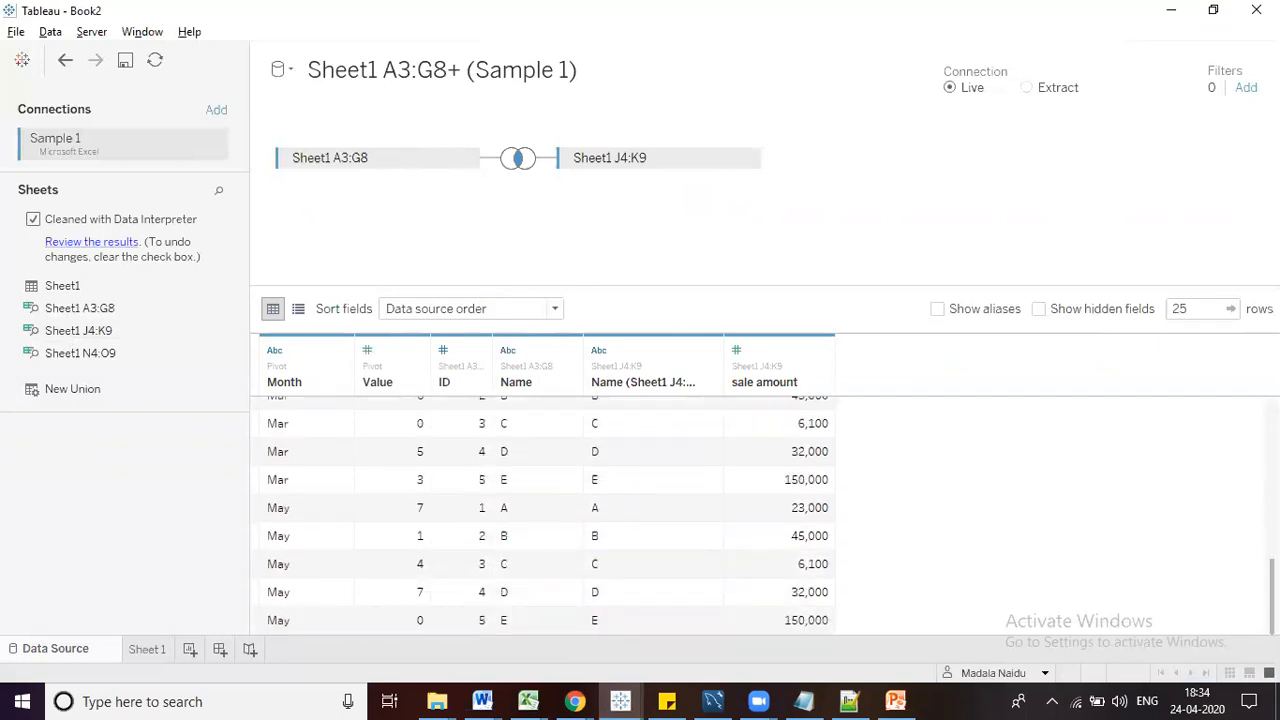
pyautogui.scroll(6, 765, 515)
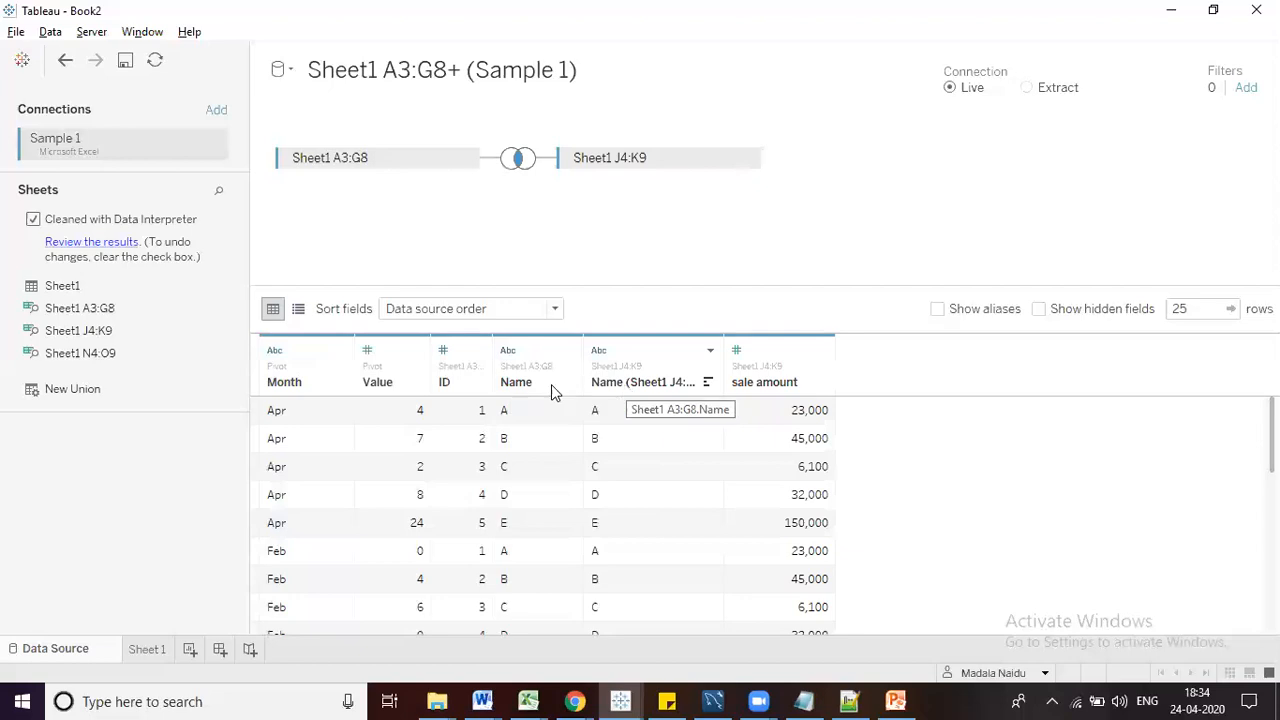
pyautogui.click(710, 351)
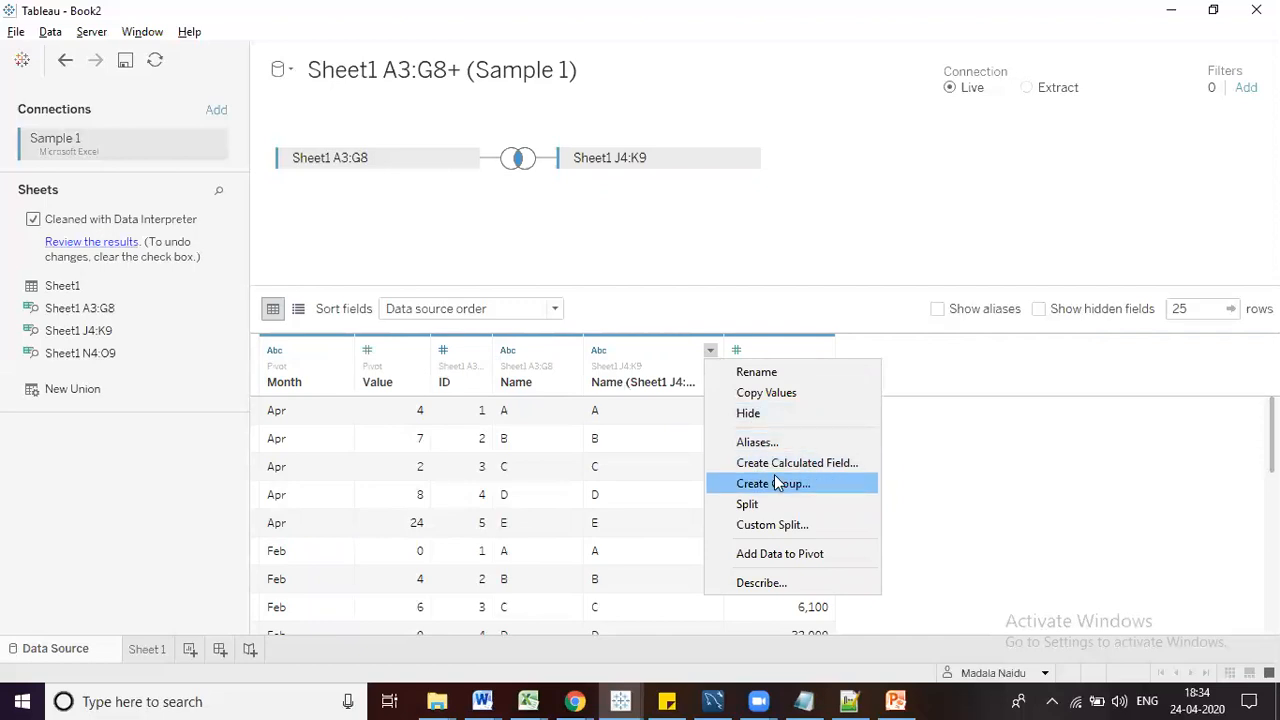
pyautogui.click(778, 418)
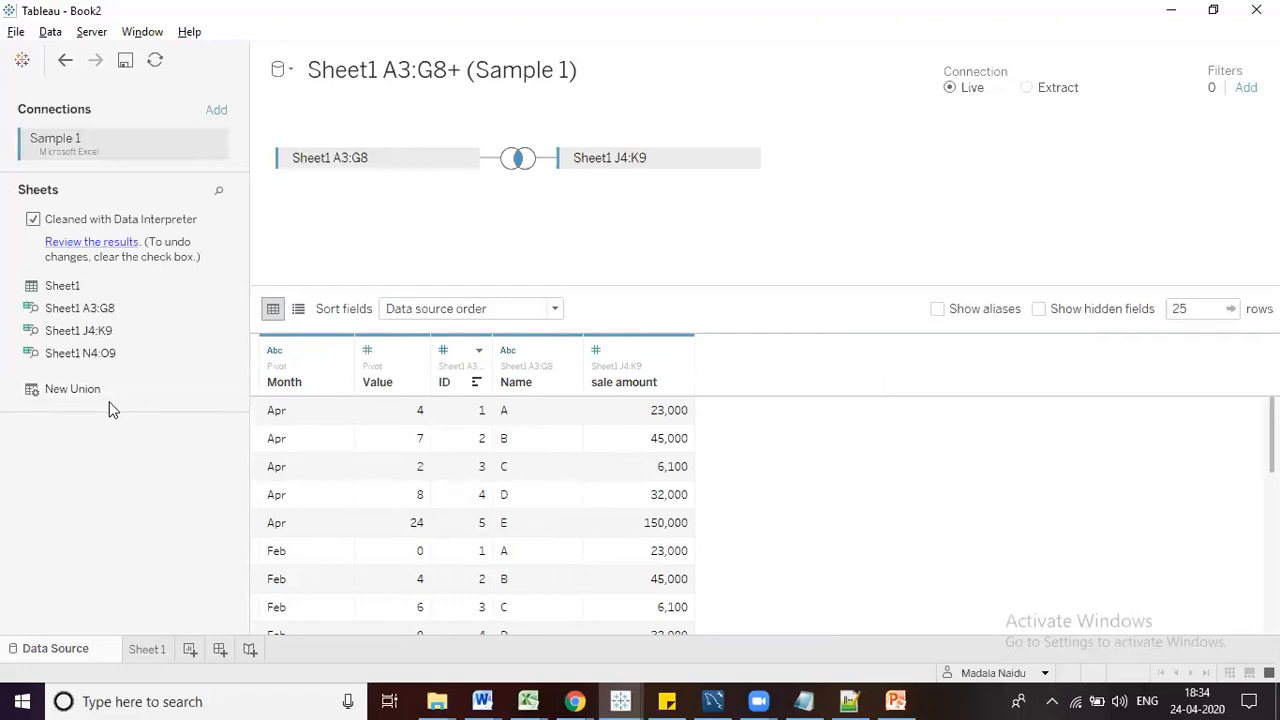
# Remove the tables from the Sample 1 data source canvas and turn off Data Interpreter
pyautogui.click(465, 163)
pyautogui.click(512, 250)
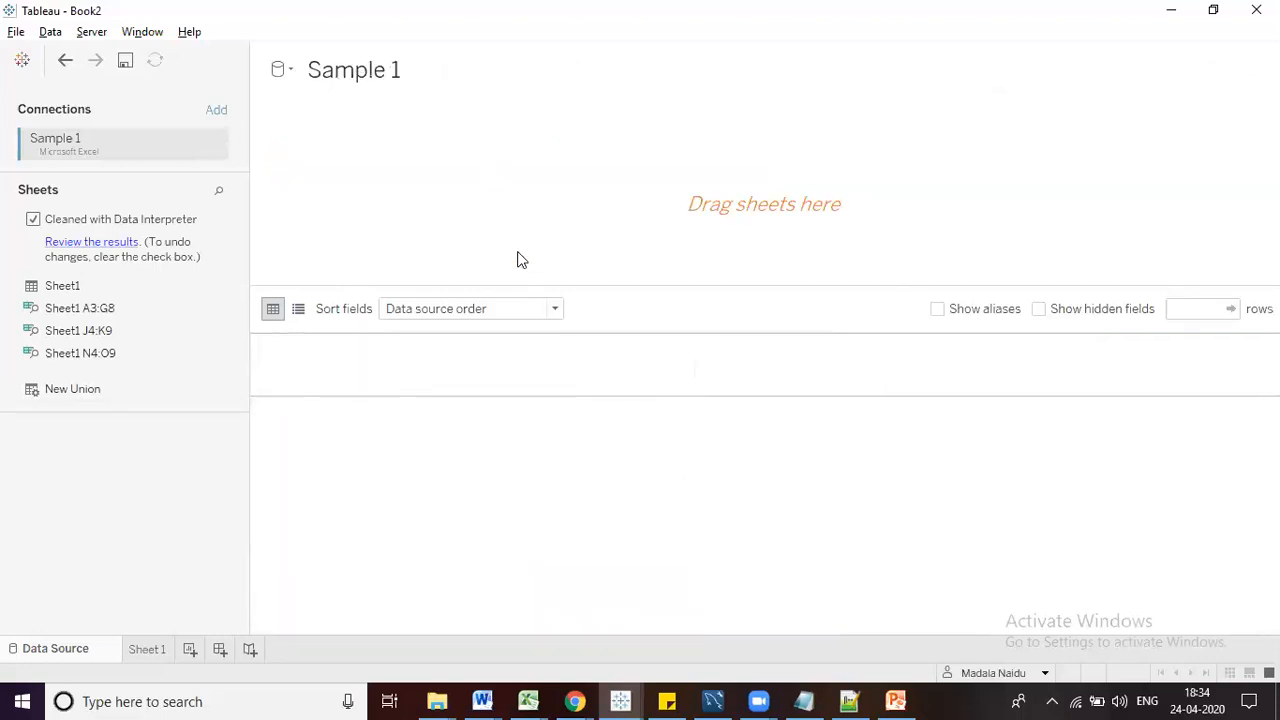
pyautogui.click(35, 220)
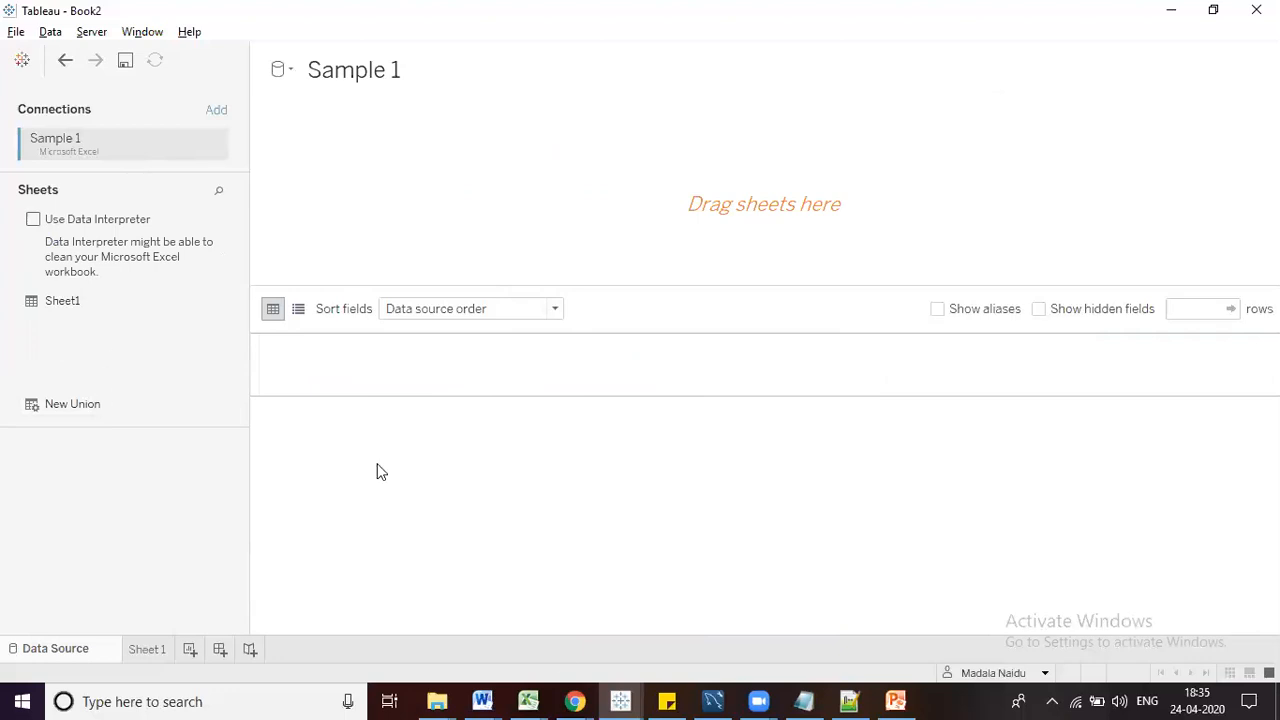
# Switch to File Explorer and create a folder named Union in the Pictures folder
pyautogui.click(541, 697)
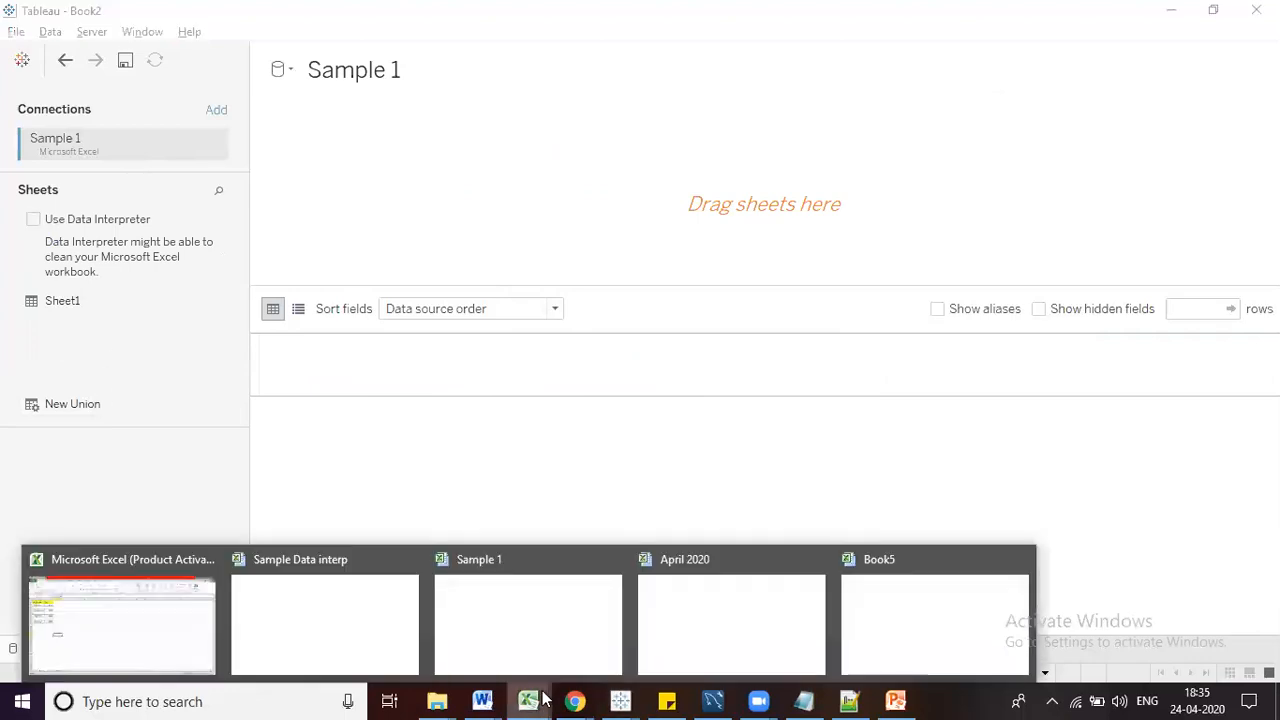
pyautogui.click(752, 465)
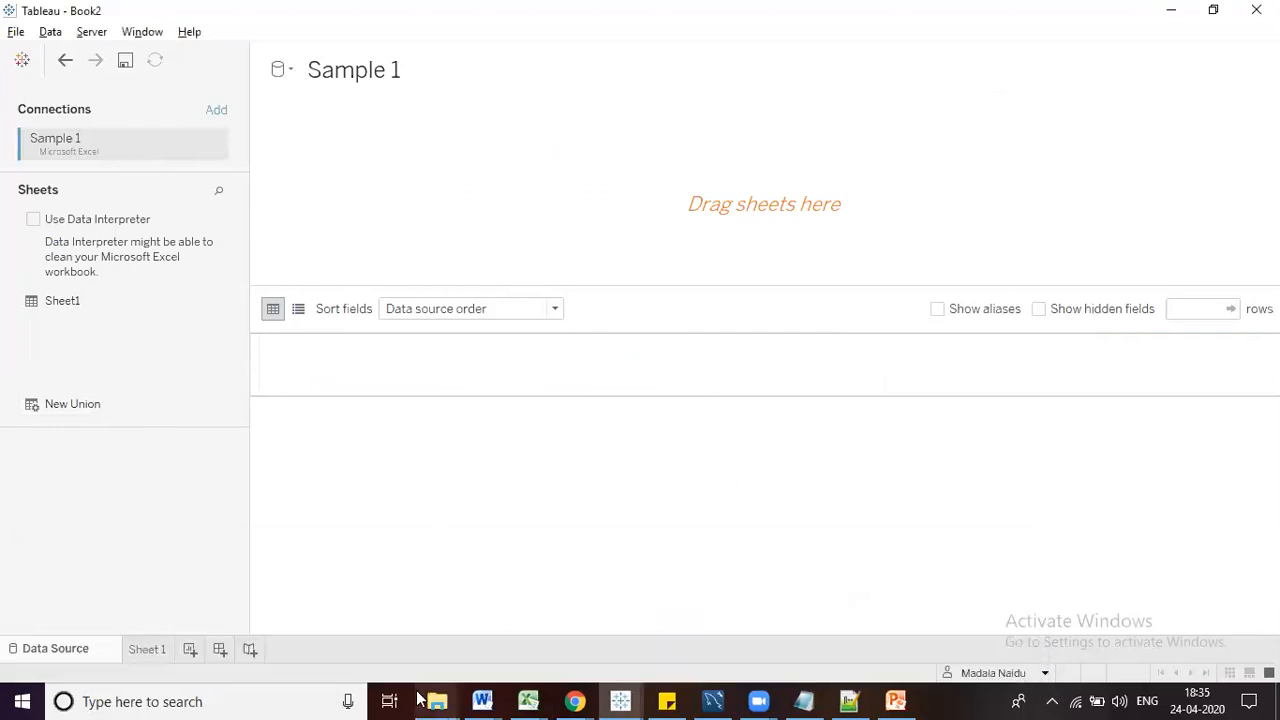
pyautogui.moveTo(437, 700)
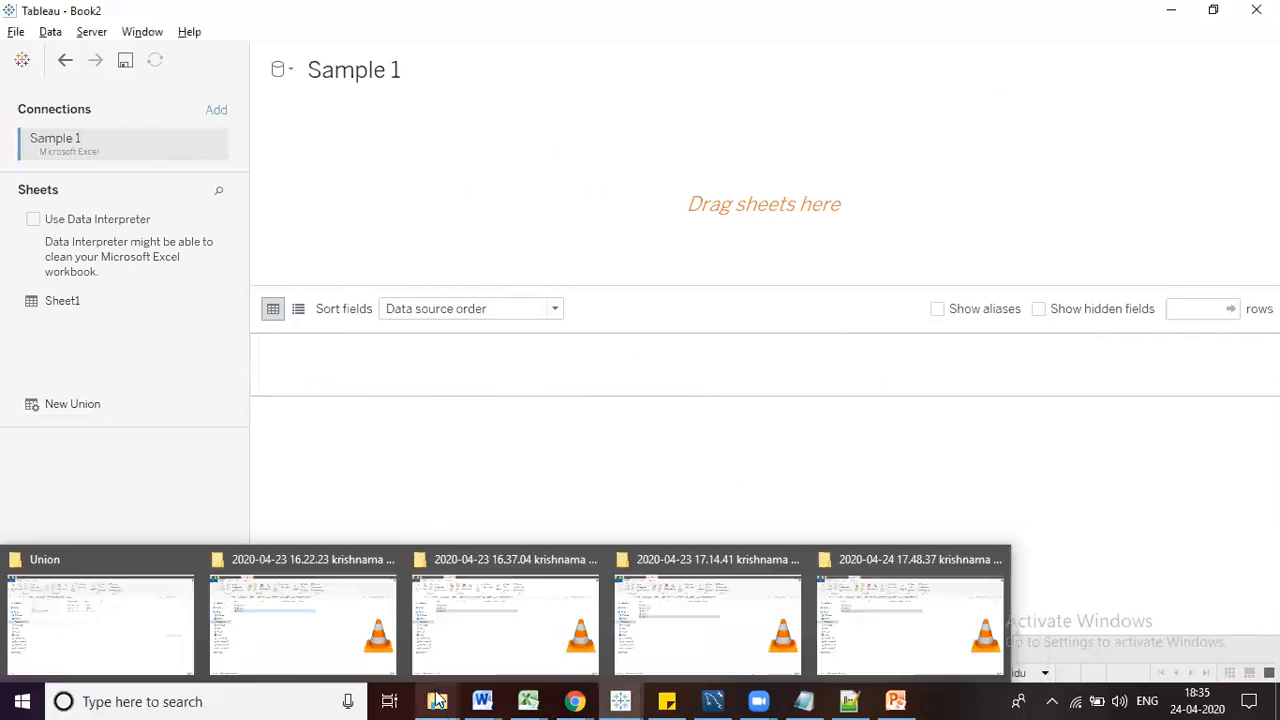
pyautogui.click(129, 644)
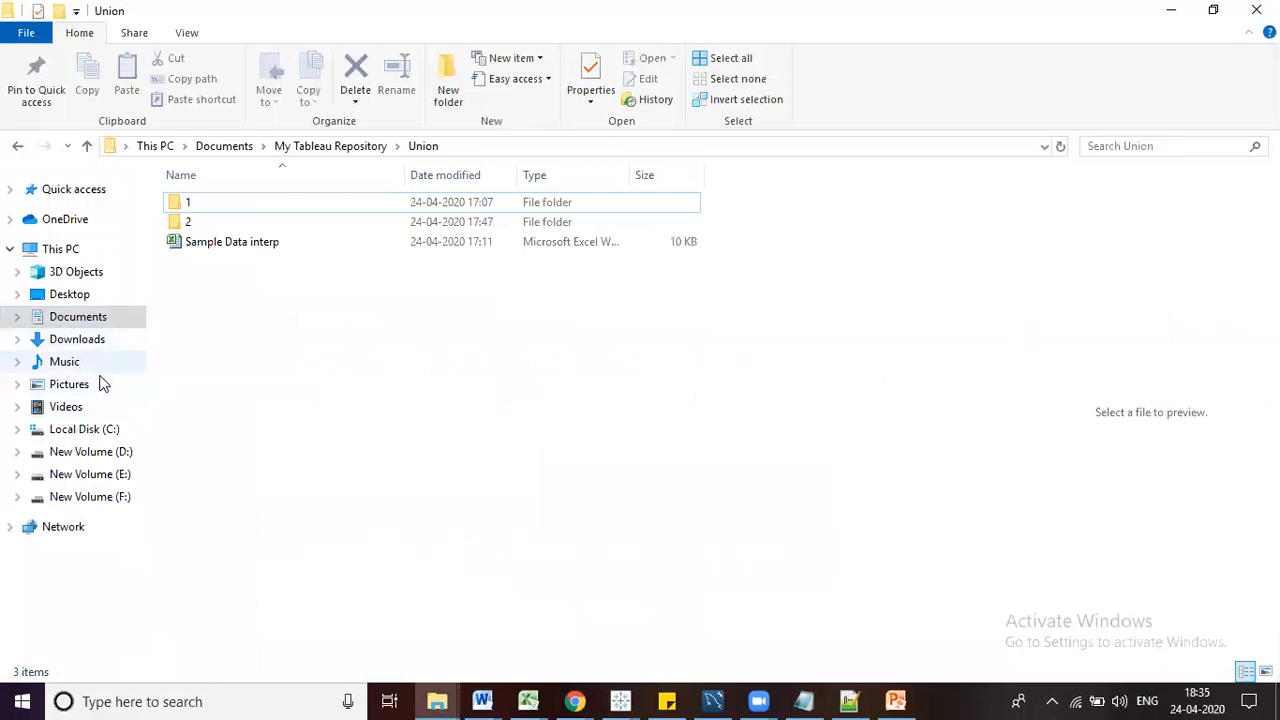
pyautogui.click(102, 388)
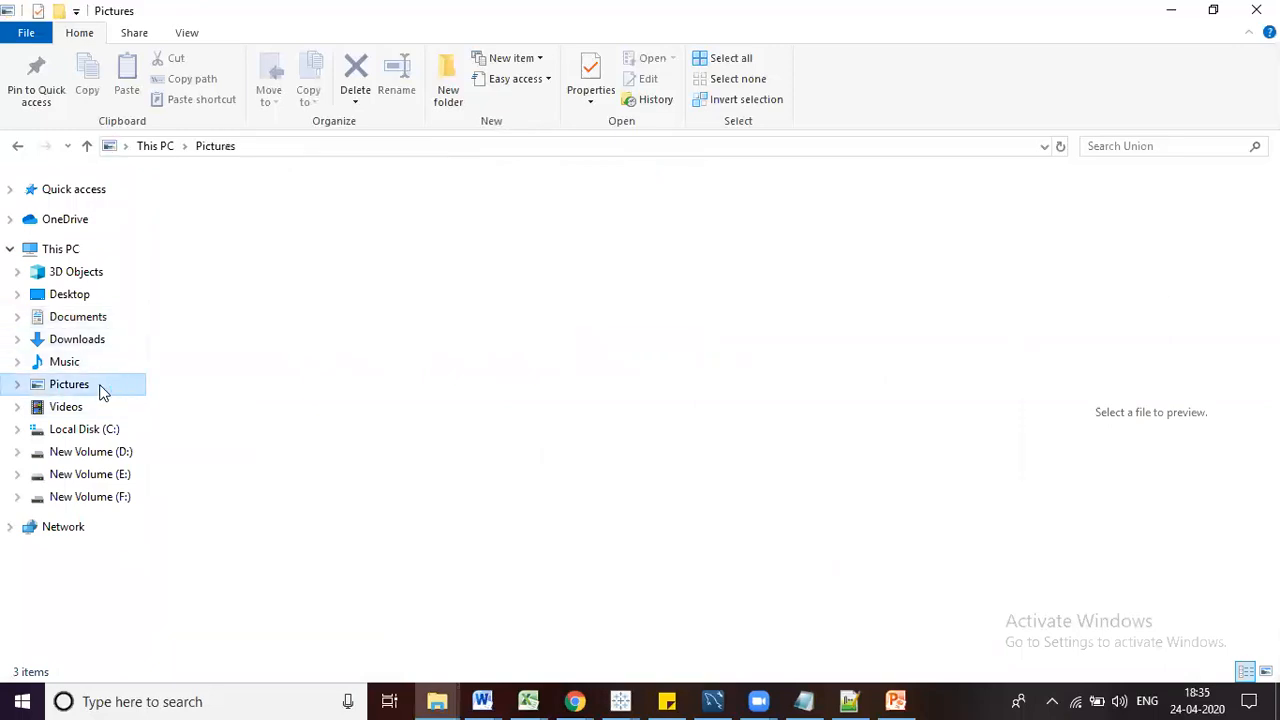
pyautogui.rightClick(295, 400)
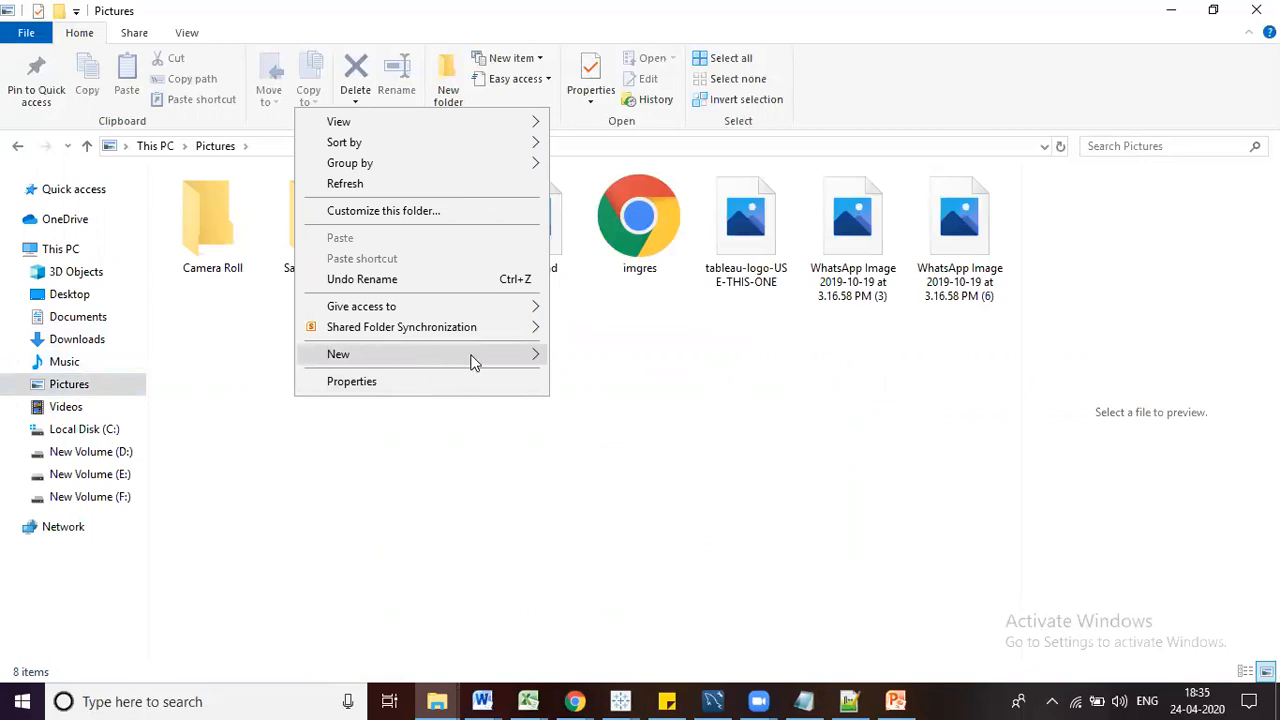
pyautogui.moveTo(474, 360)
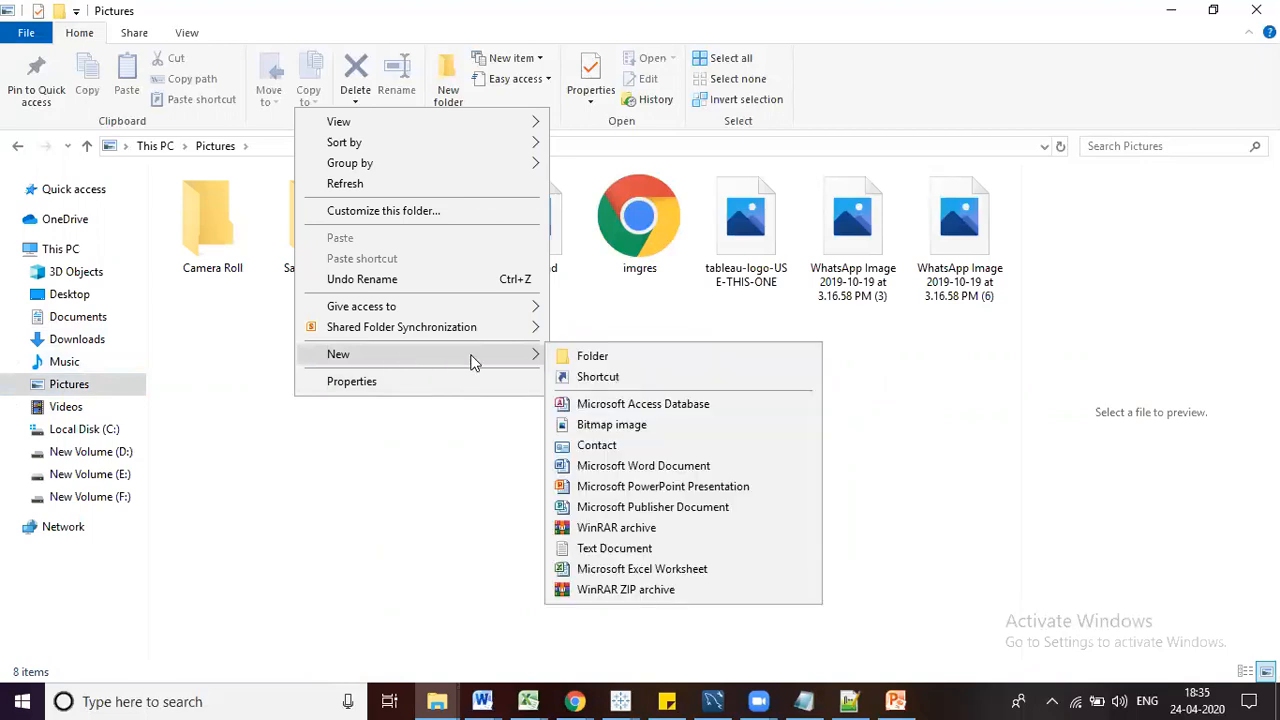
pyautogui.click(591, 360)
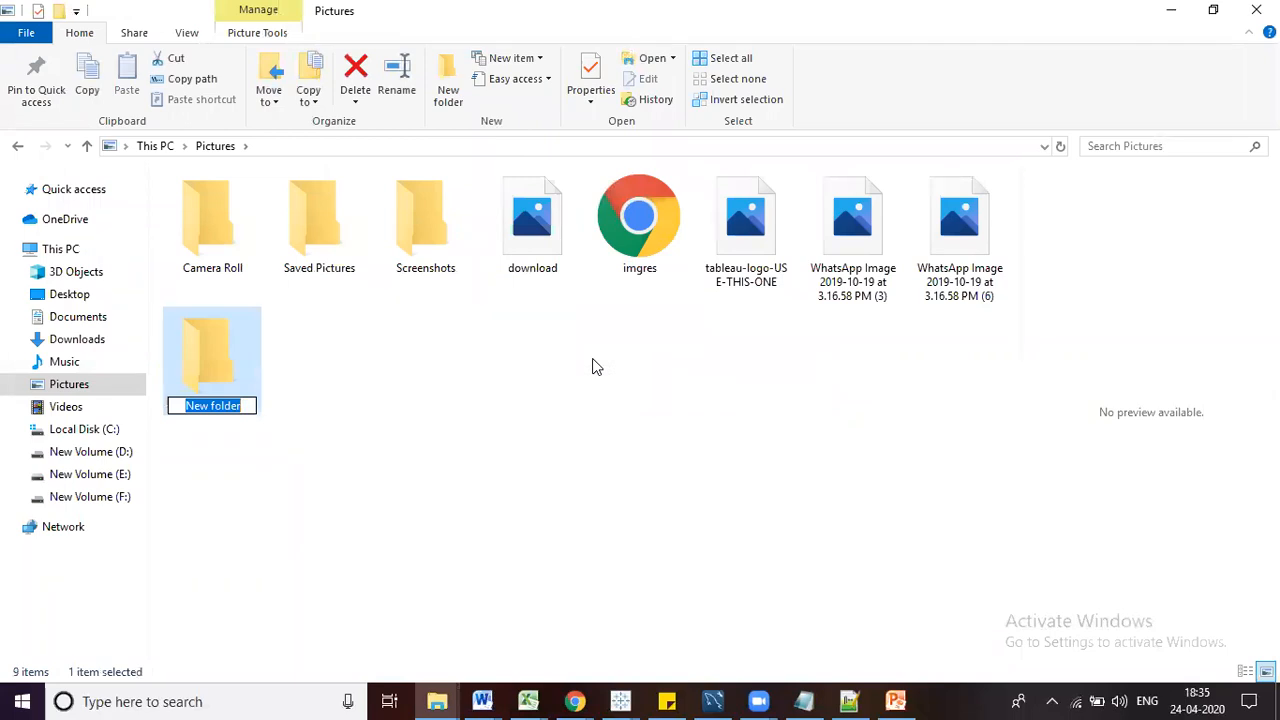
pyautogui.write('Union')
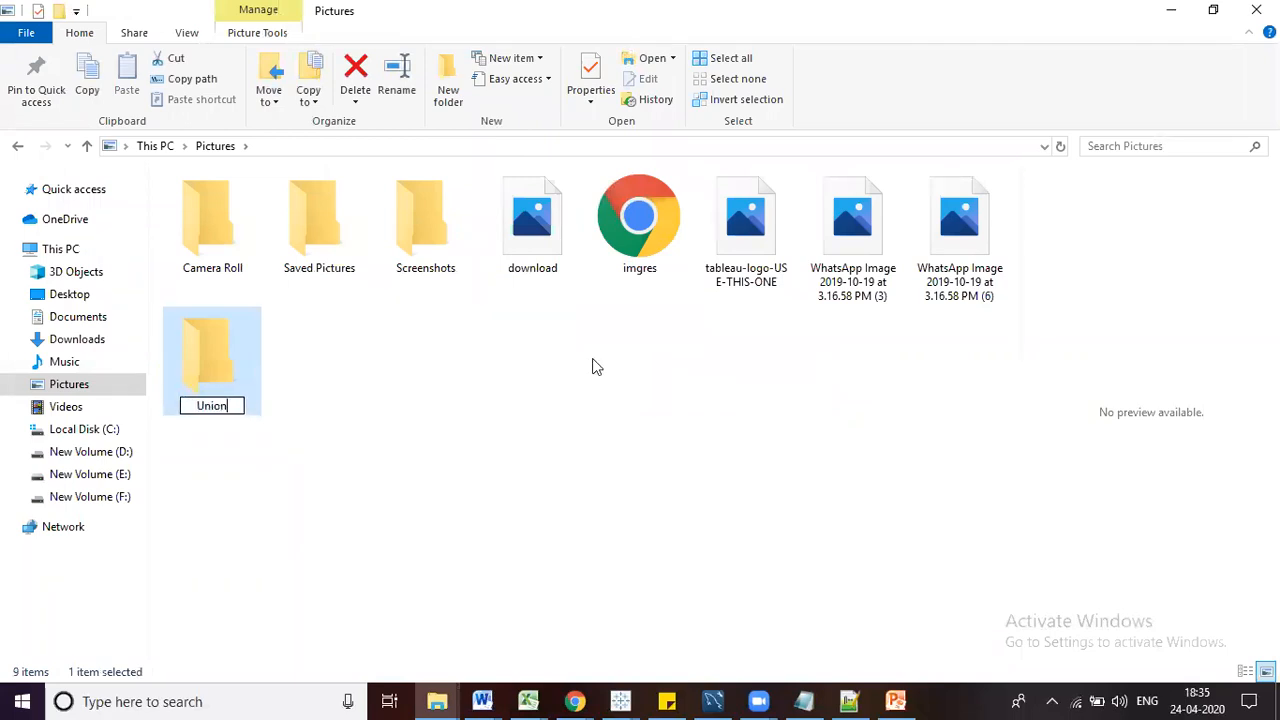
pyautogui.click(419, 462)
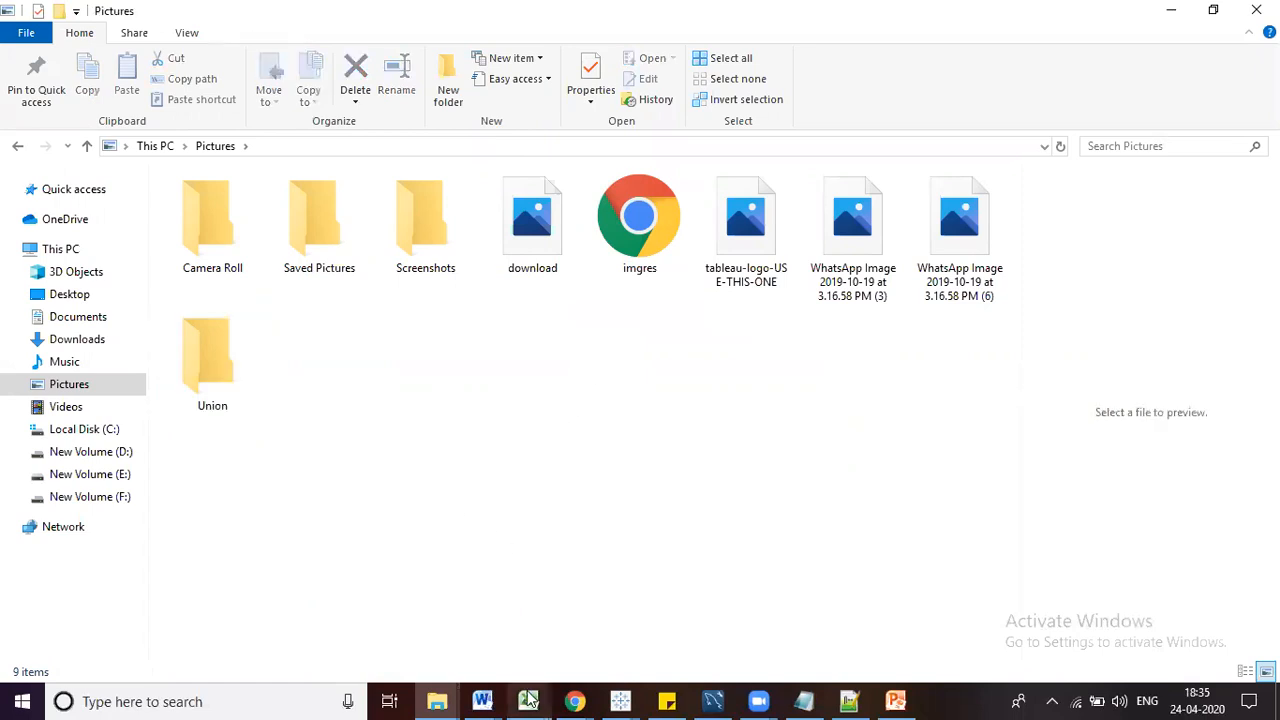
# Examine the Jan 2020, Feb 2020 and Mar 2020 sheets of the Sample Data interp workbook in Excel
pyautogui.moveTo(527, 693)
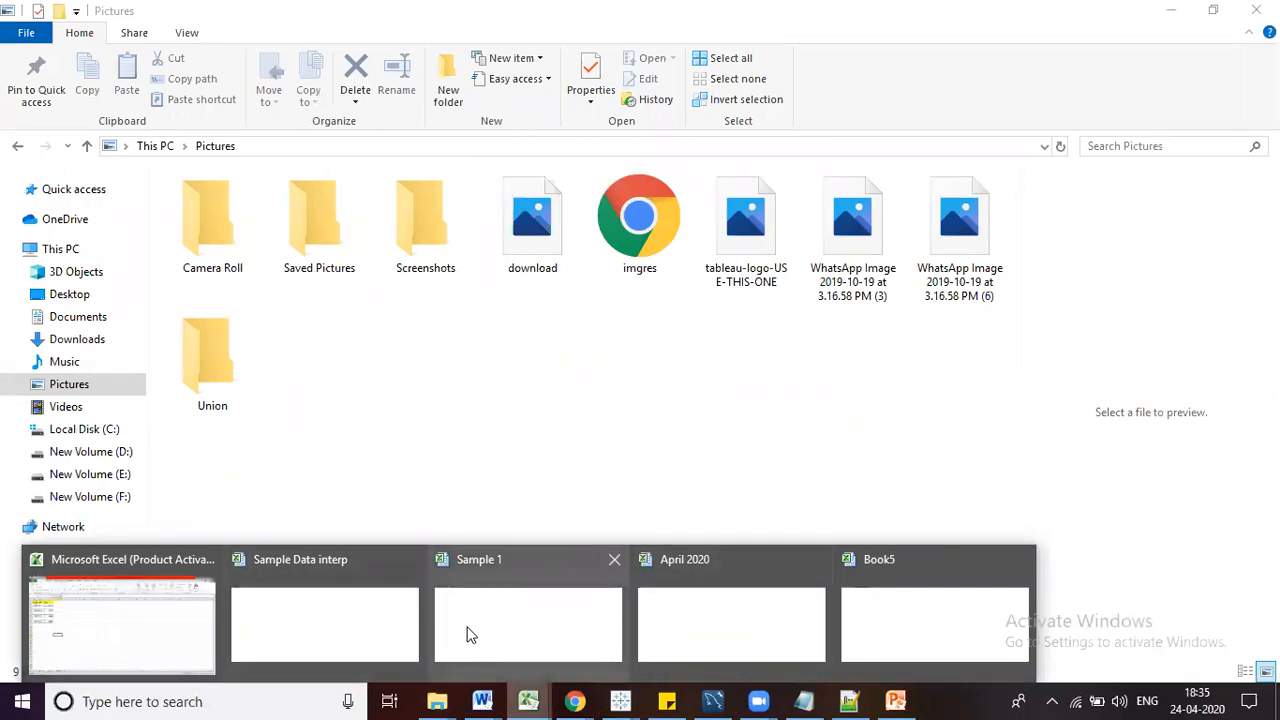
pyautogui.click(352, 622)
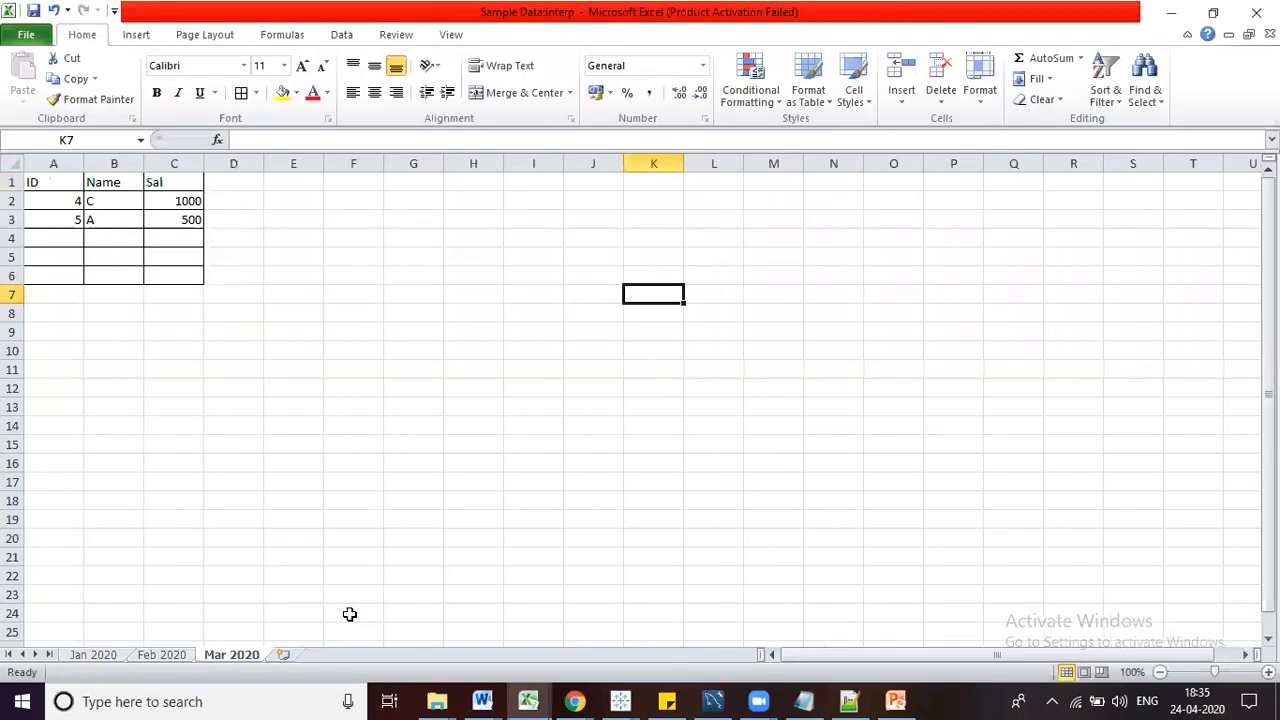
pyautogui.click(104, 654)
pyautogui.click(172, 655)
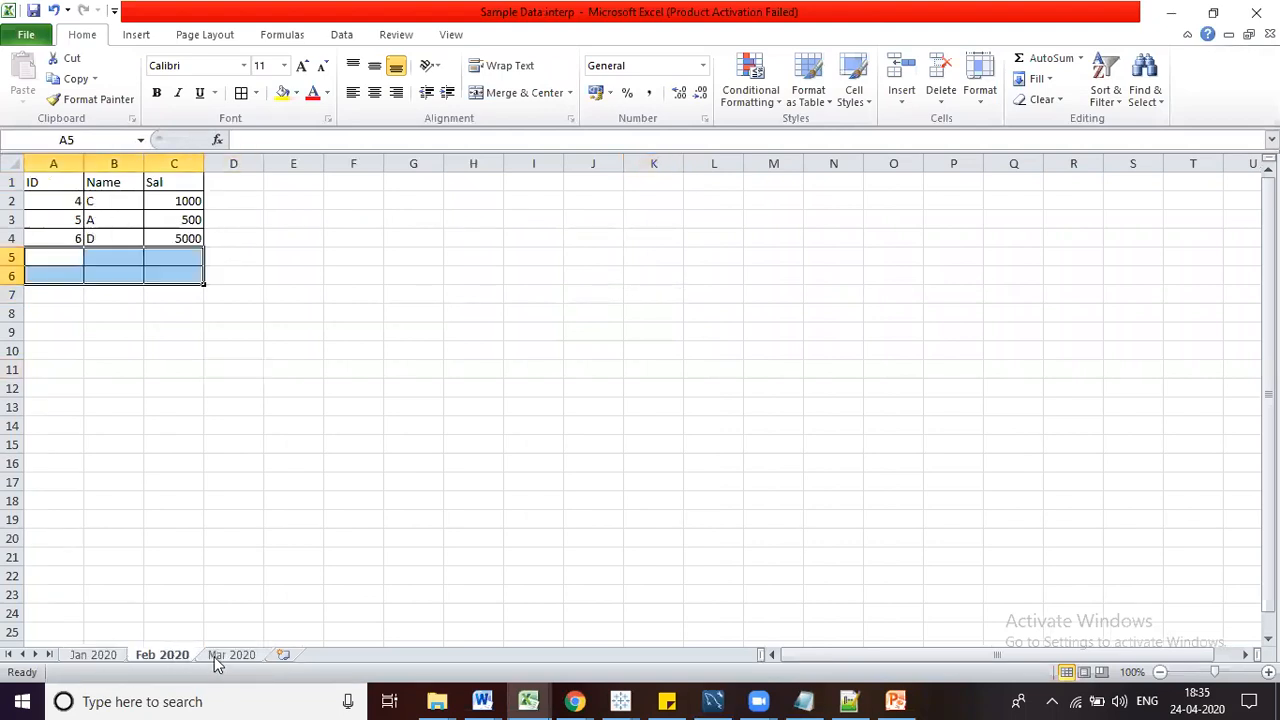
pyautogui.click(214, 656)
pyautogui.click(100, 655)
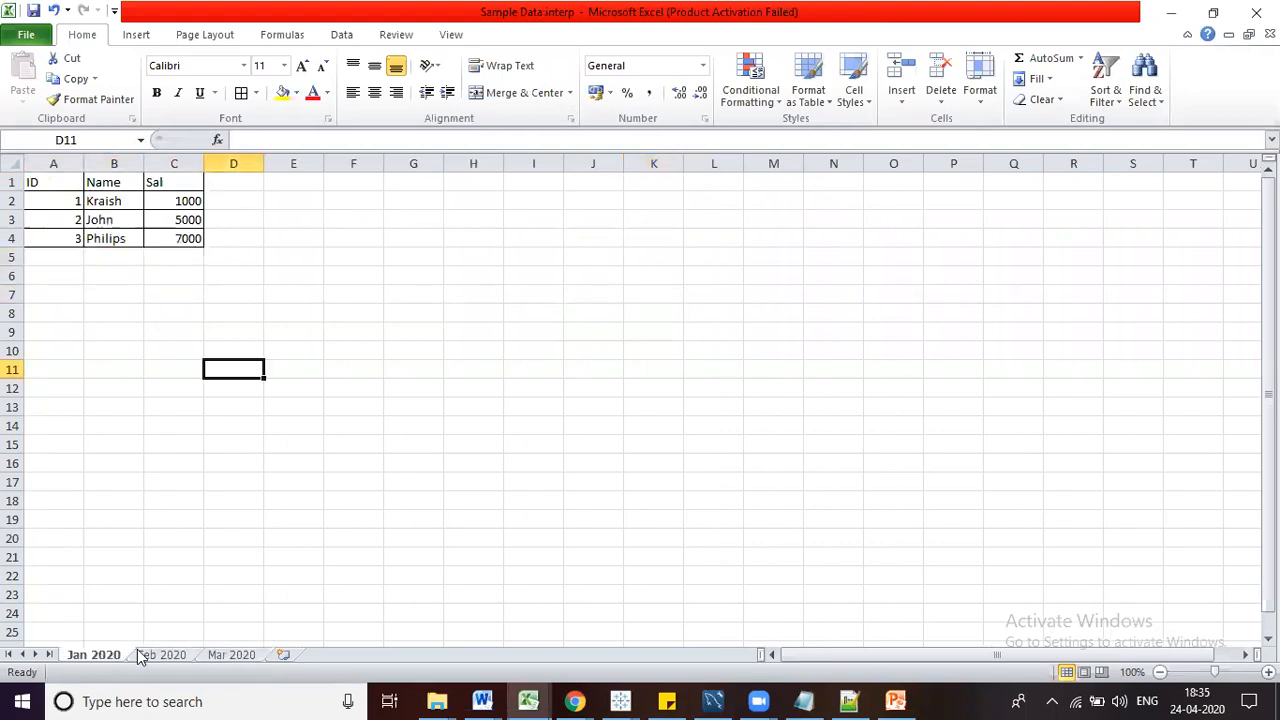
pyautogui.click(162, 655)
pyautogui.click(218, 660)
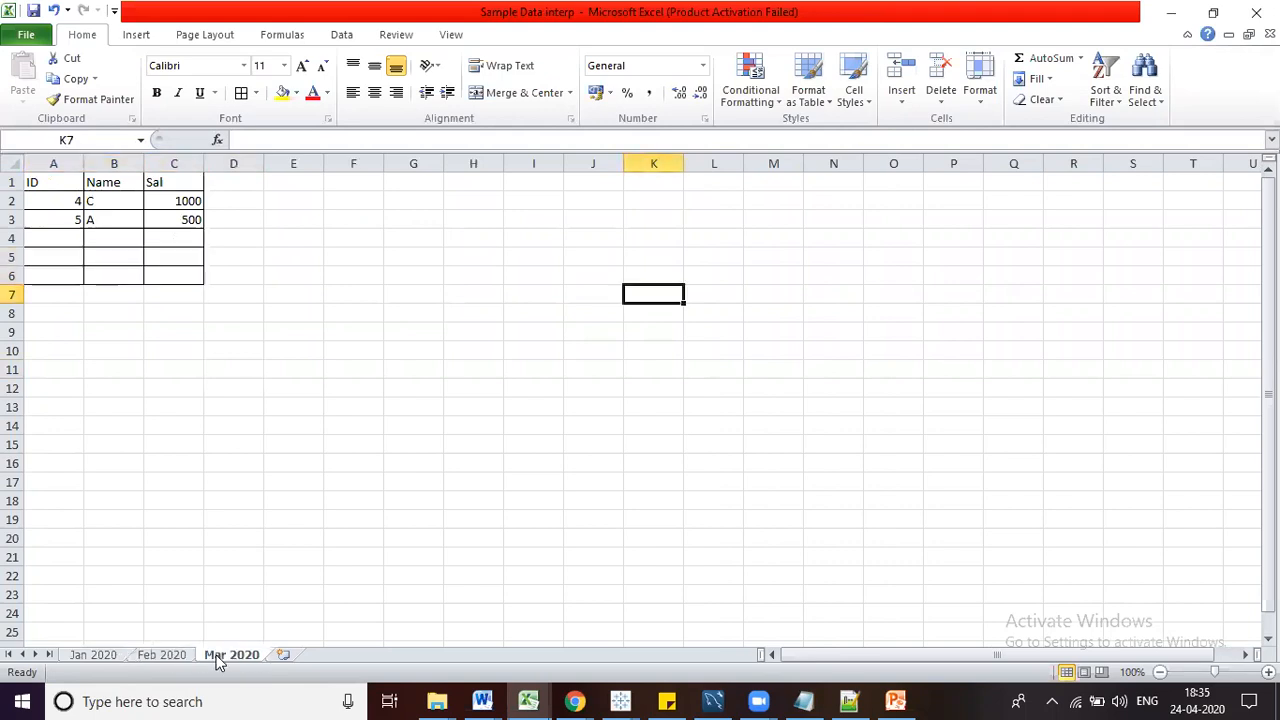
pyautogui.click(235, 521)
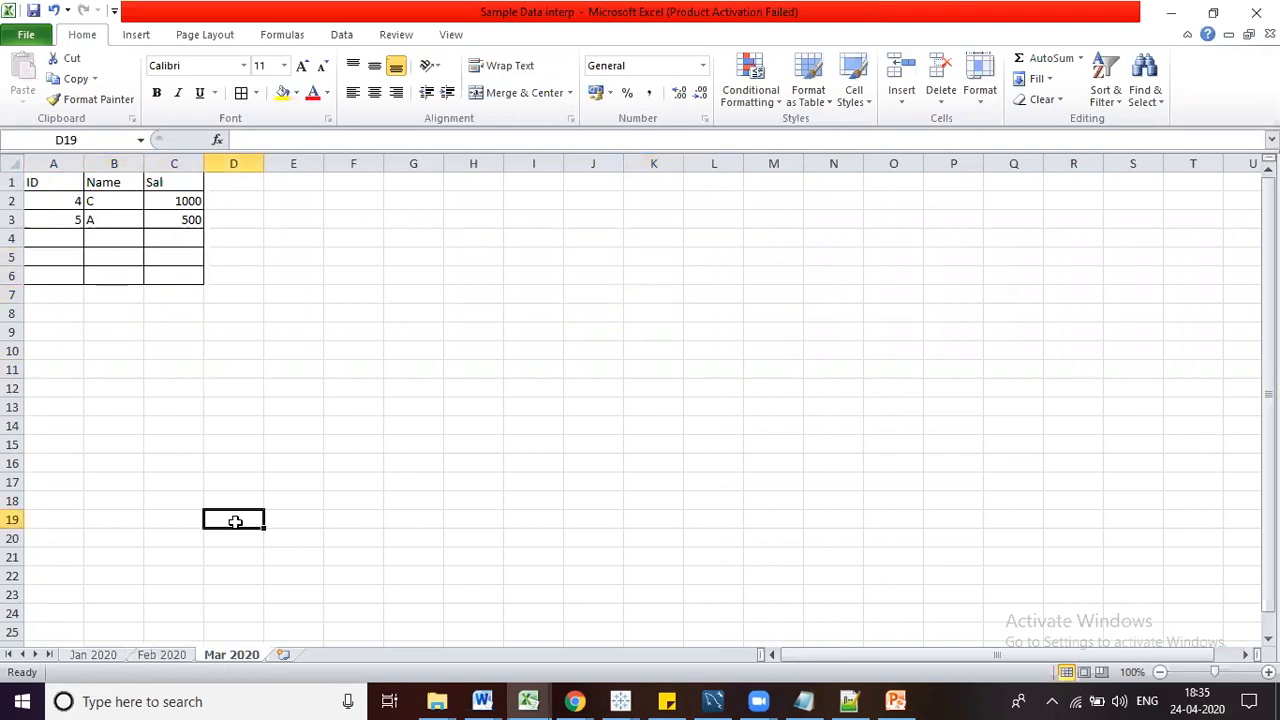
pyautogui.click(95, 656)
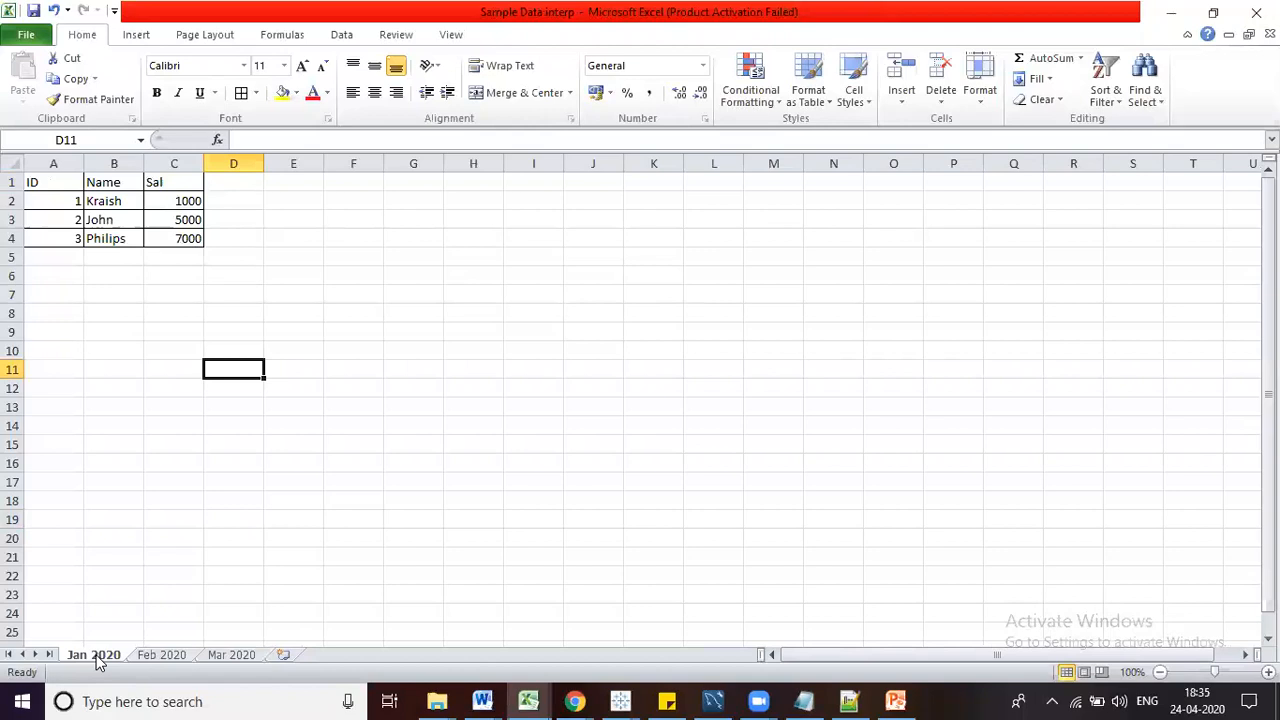
# Save a copy of the workbook as Sample Data interp in the Union folder under Pictures
pyautogui.click(27, 40)
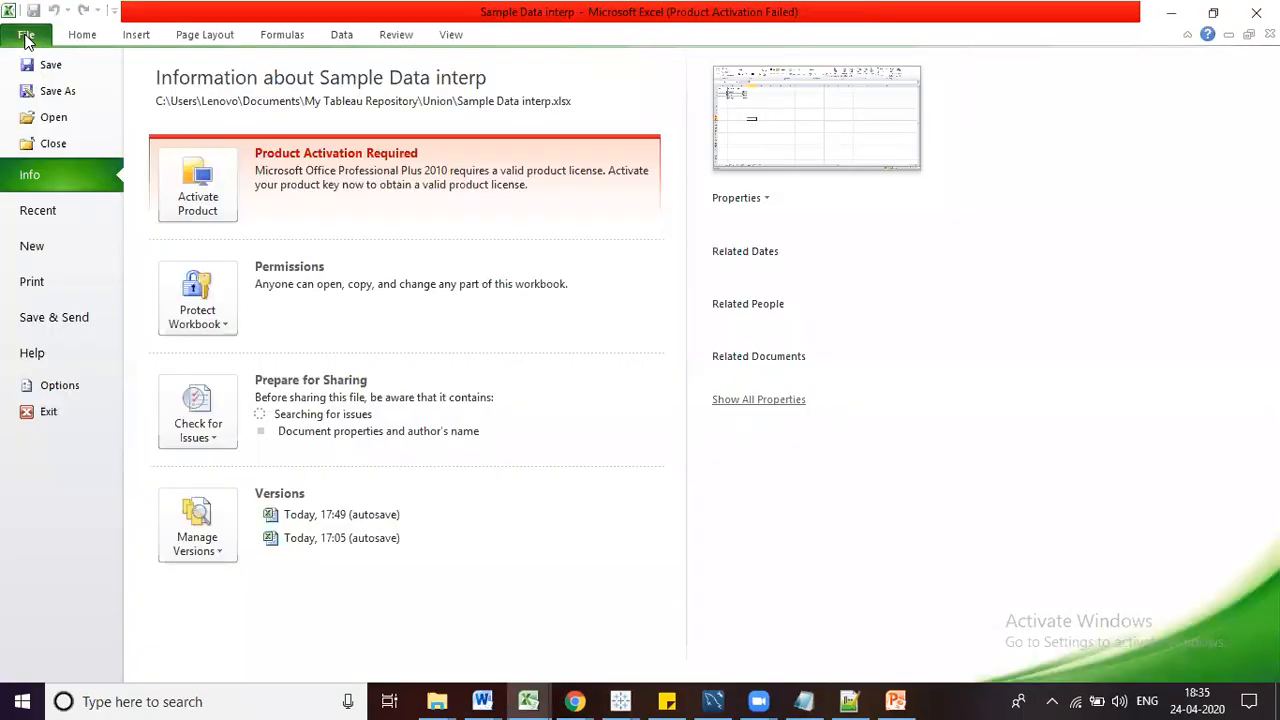
pyautogui.click(47, 92)
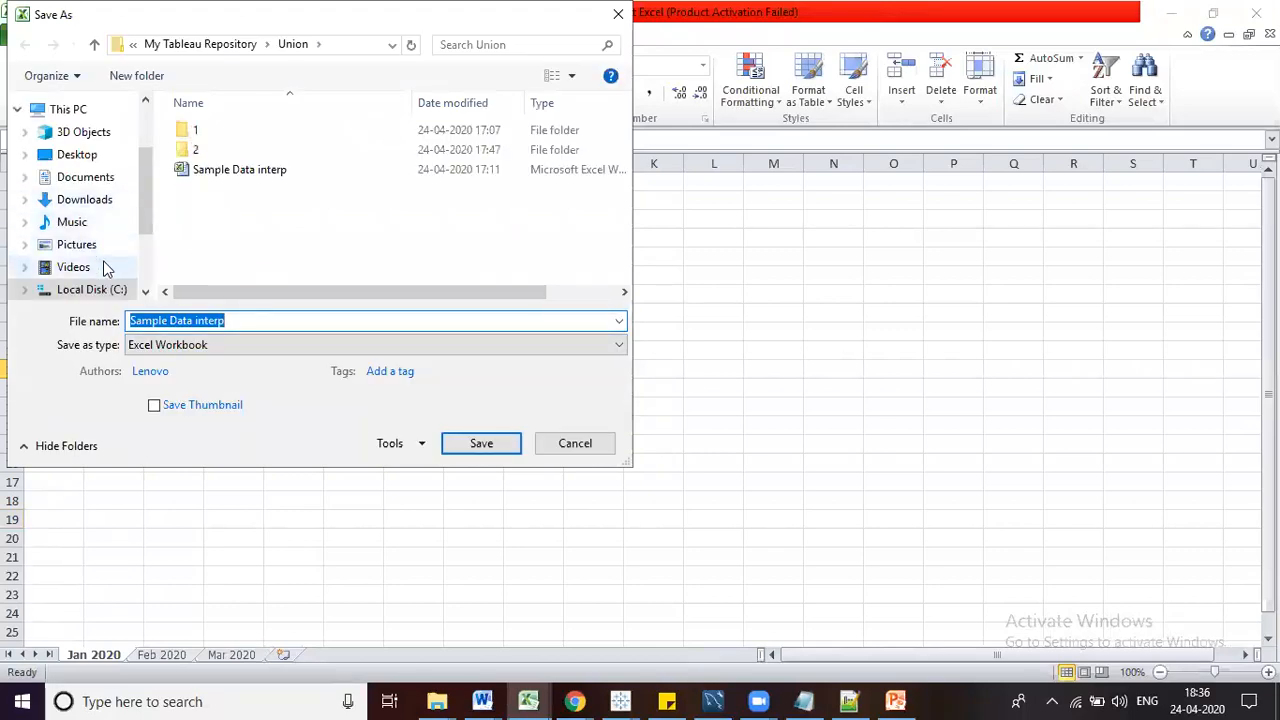
pyautogui.click(103, 246)
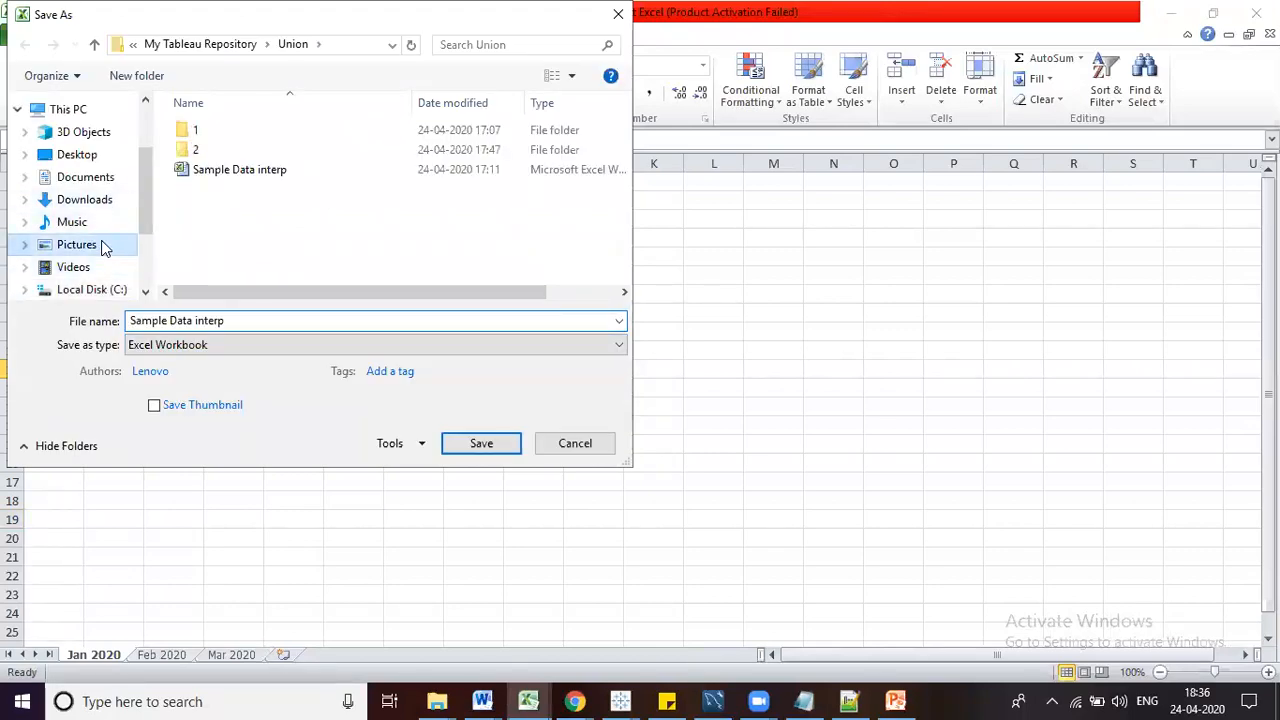
pyautogui.click(555, 184)
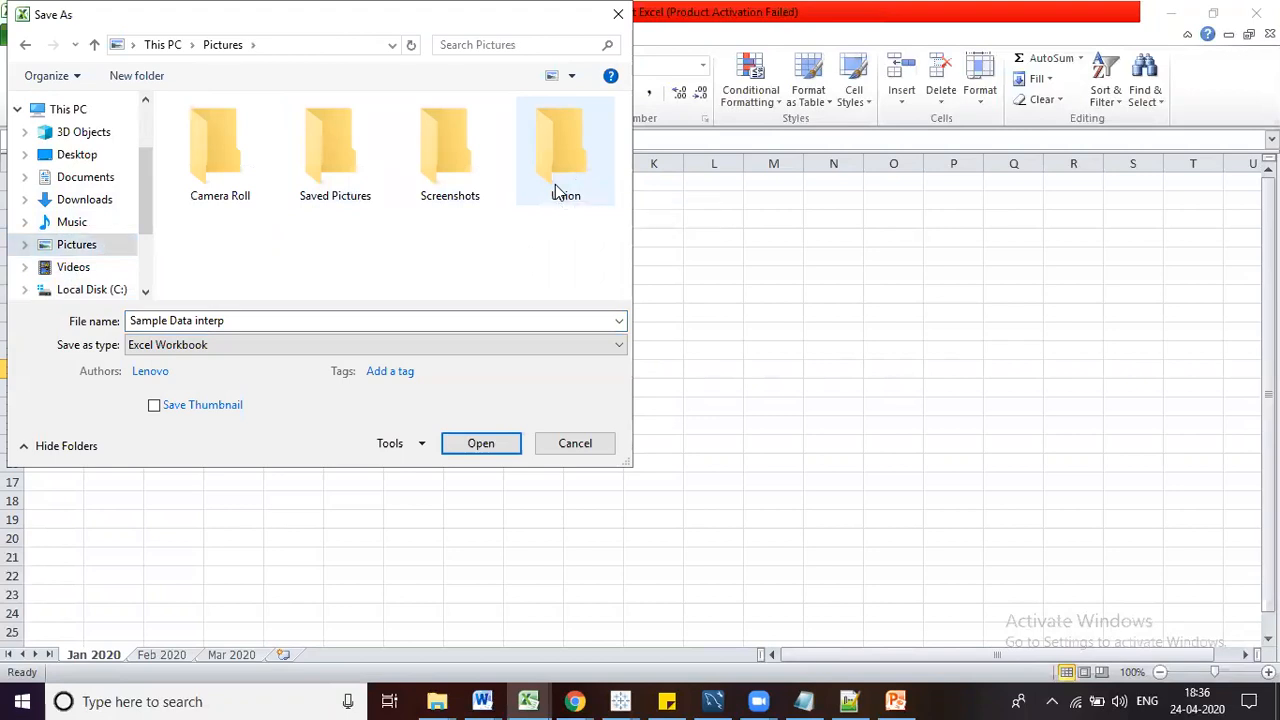
pyautogui.doubleClick(555, 184)
pyautogui.click(482, 446)
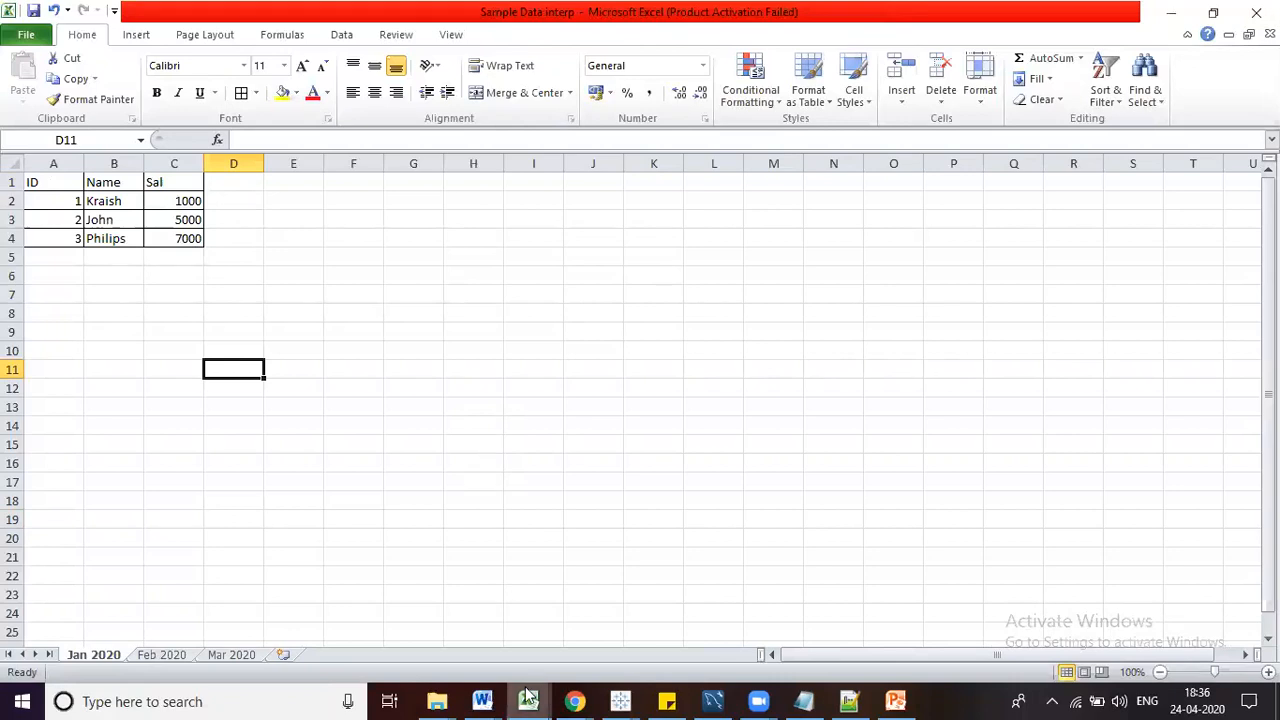
# Switch to the Tableau Book2 window and repoint its Excel connection to Sample Data interp in the Union folder under Pictures
pyautogui.moveTo(612, 697)
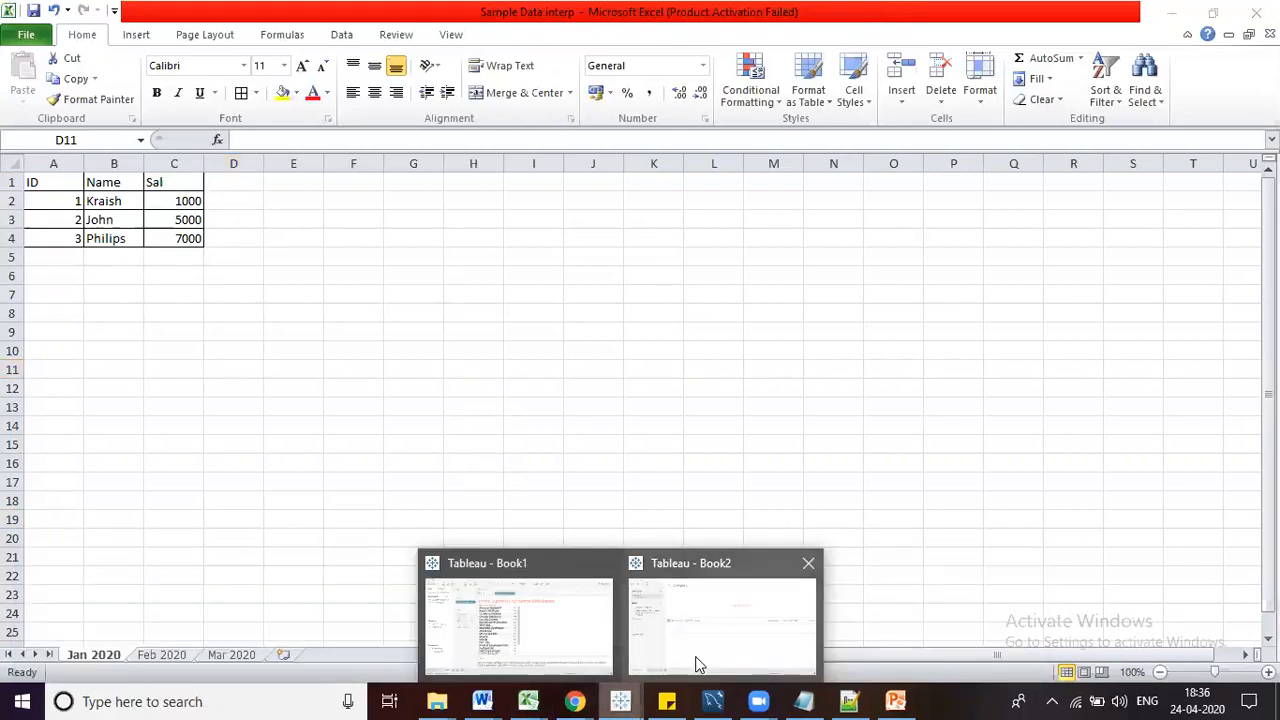
pyautogui.click(694, 662)
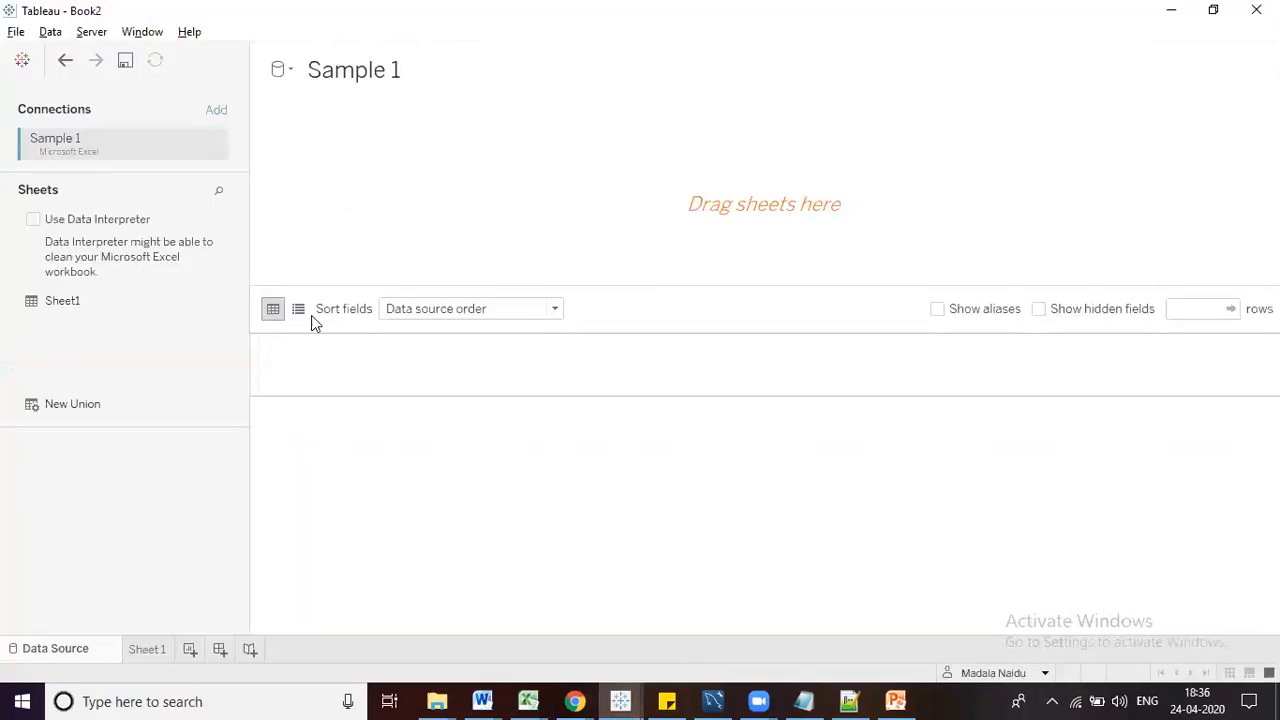
pyautogui.click(217, 150)
pyautogui.click(258, 165)
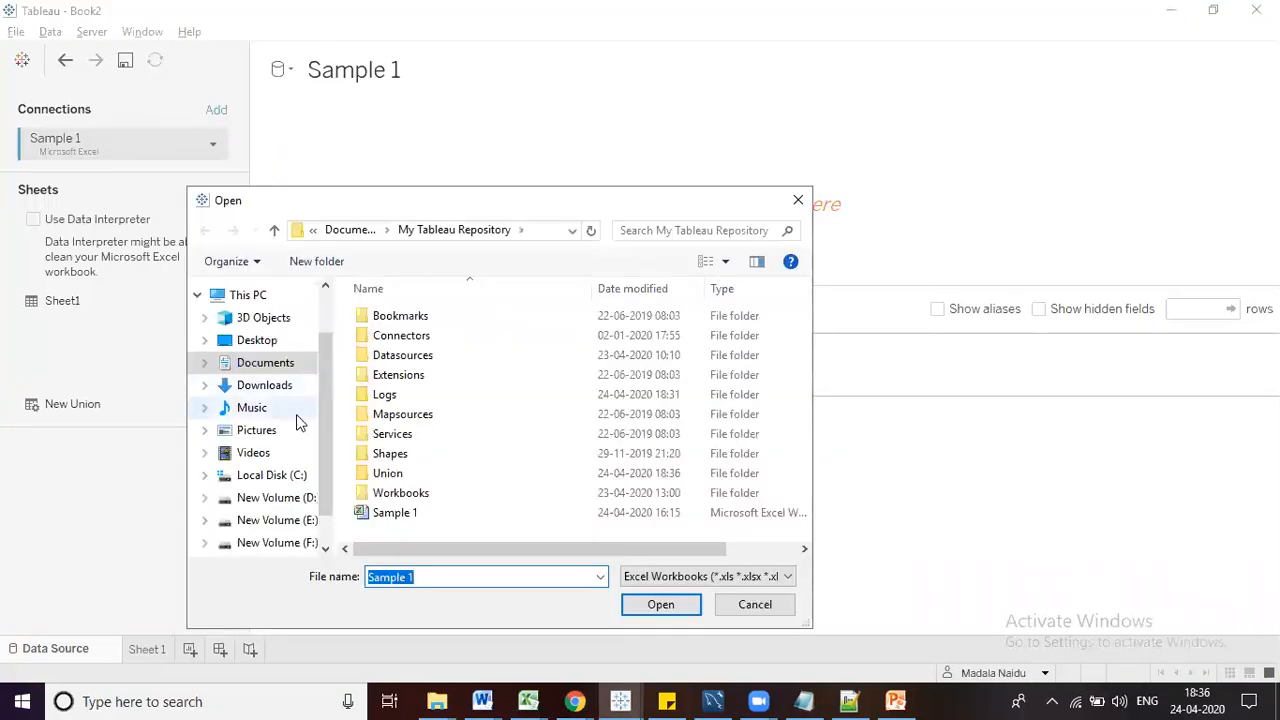
pyautogui.click(283, 434)
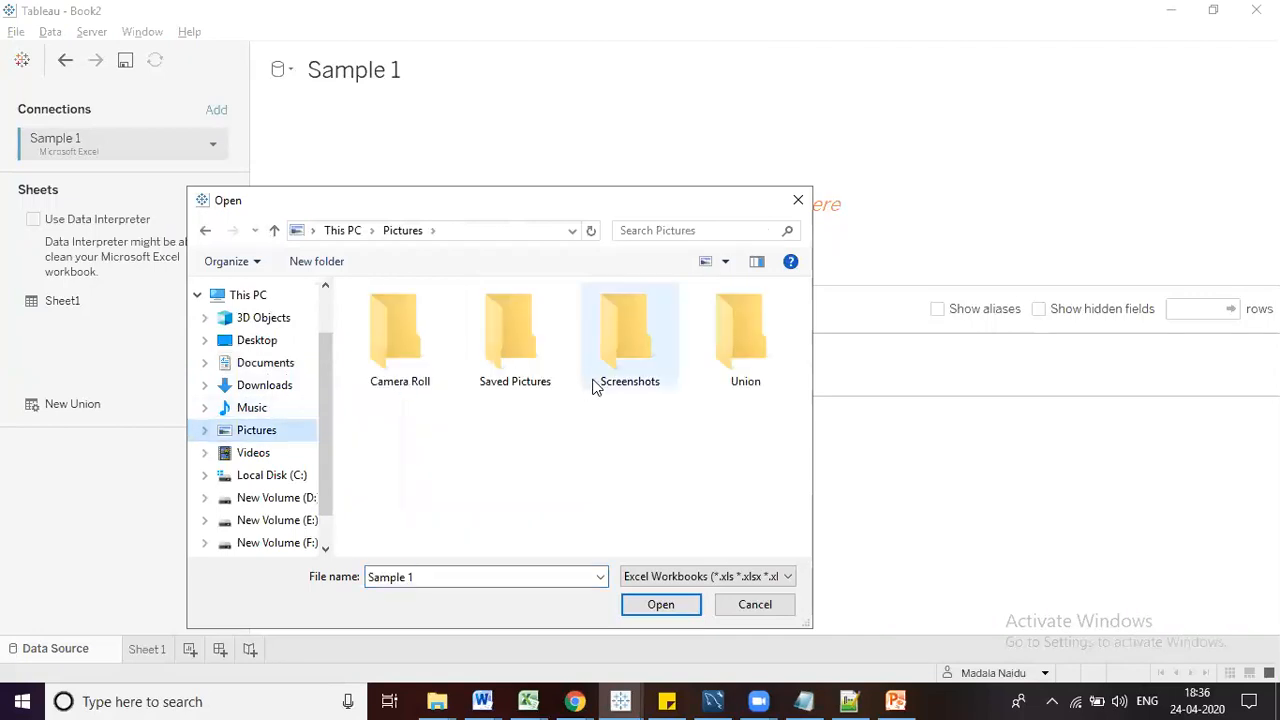
pyautogui.doubleClick(731, 351)
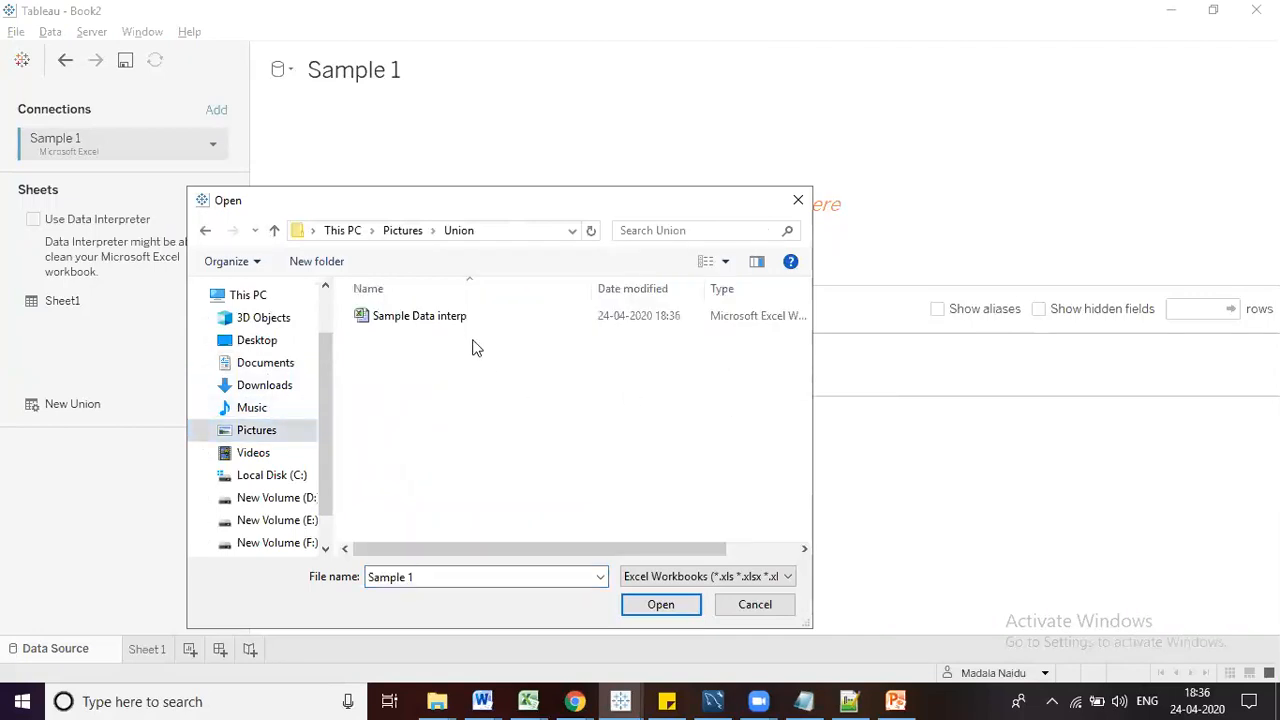
pyautogui.click(452, 319)
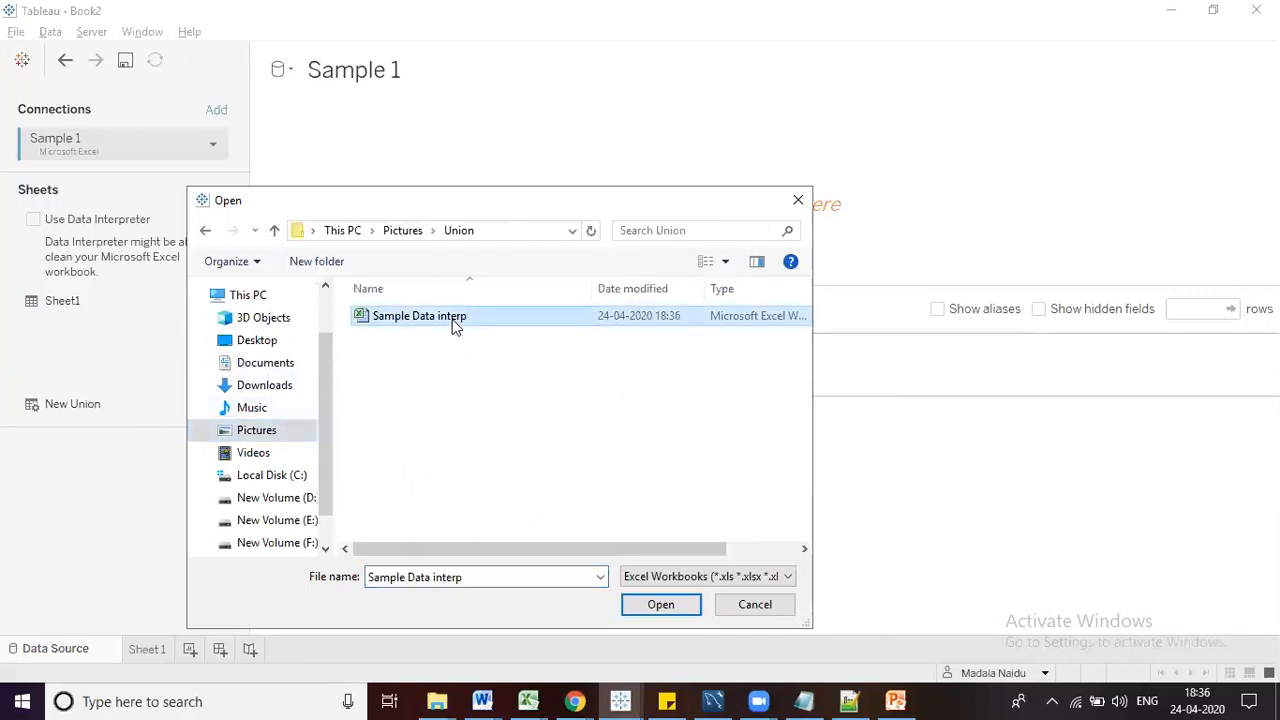
pyautogui.click(660, 605)
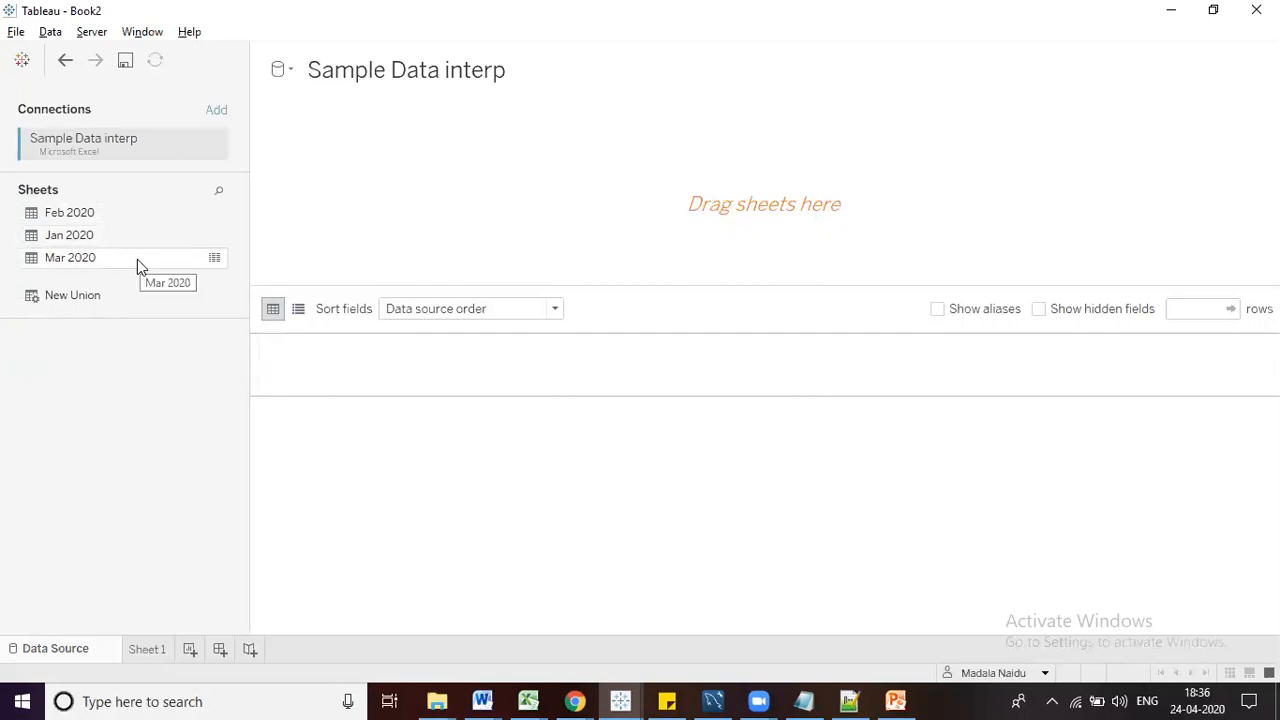
# Add the Jan 2020 sheet to the data source canvas
pyautogui.click(83, 221)
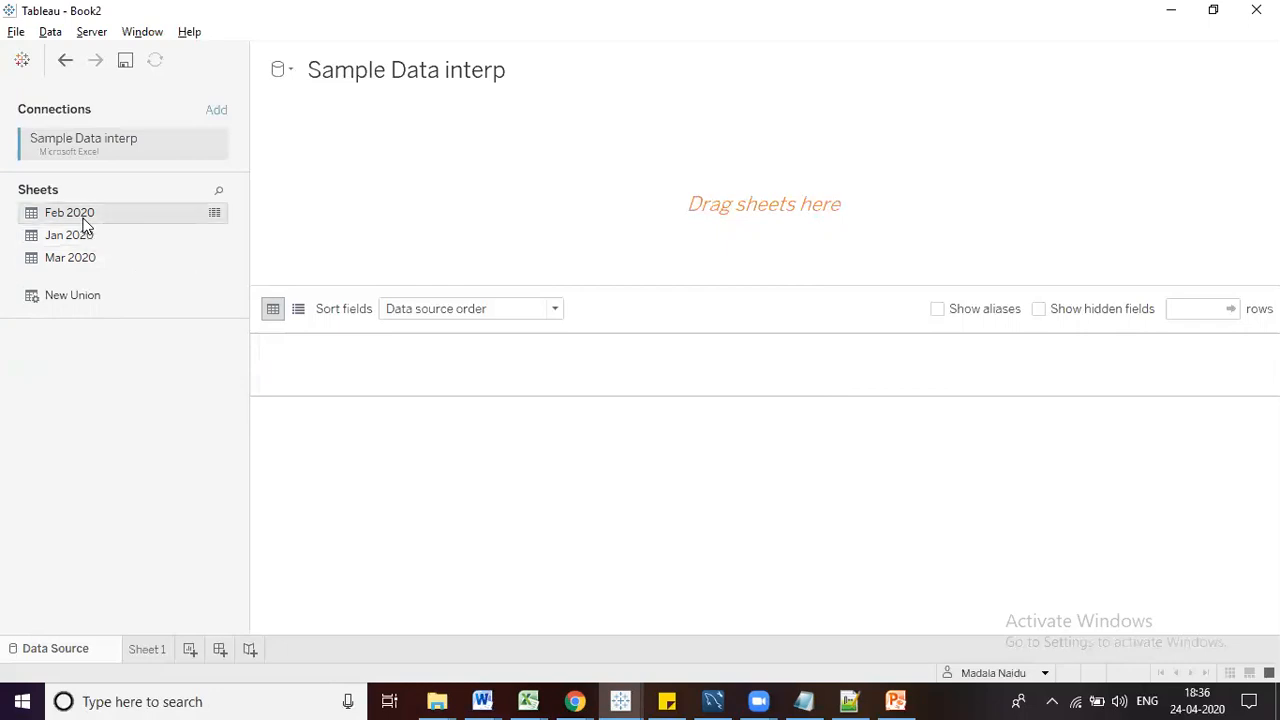
pyautogui.moveTo(80, 236); pyautogui.dragTo(427, 197)
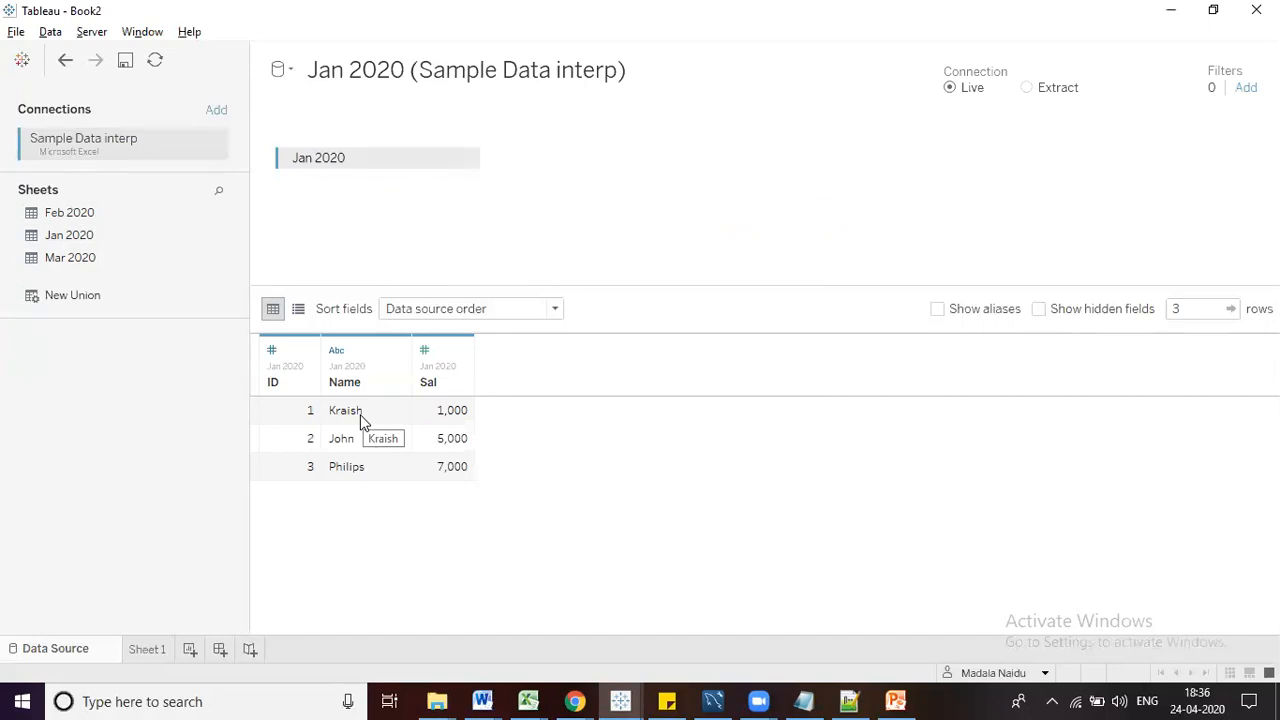
pyautogui.click(89, 214)
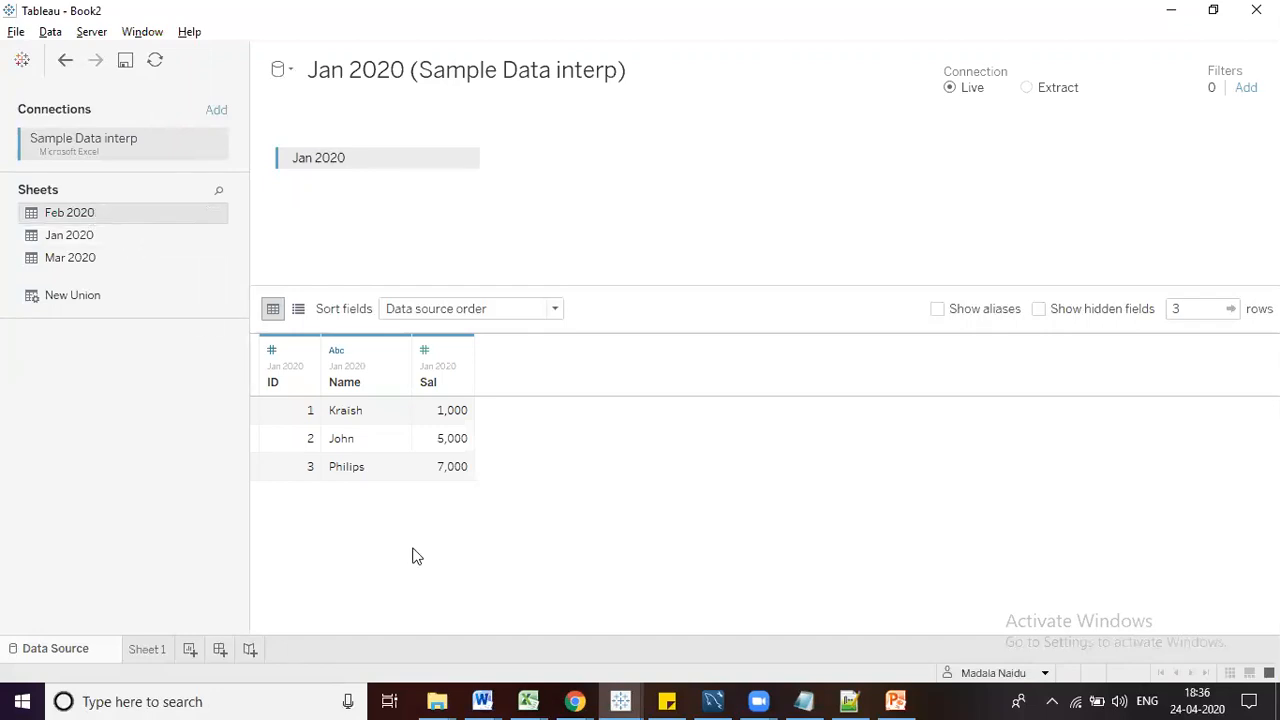
# Switch to the Sample Data interp workbook in Excel and compare the columns of the Jan 2020, Feb 2020 and Mar 2020 sheets
pyautogui.click(528, 700)
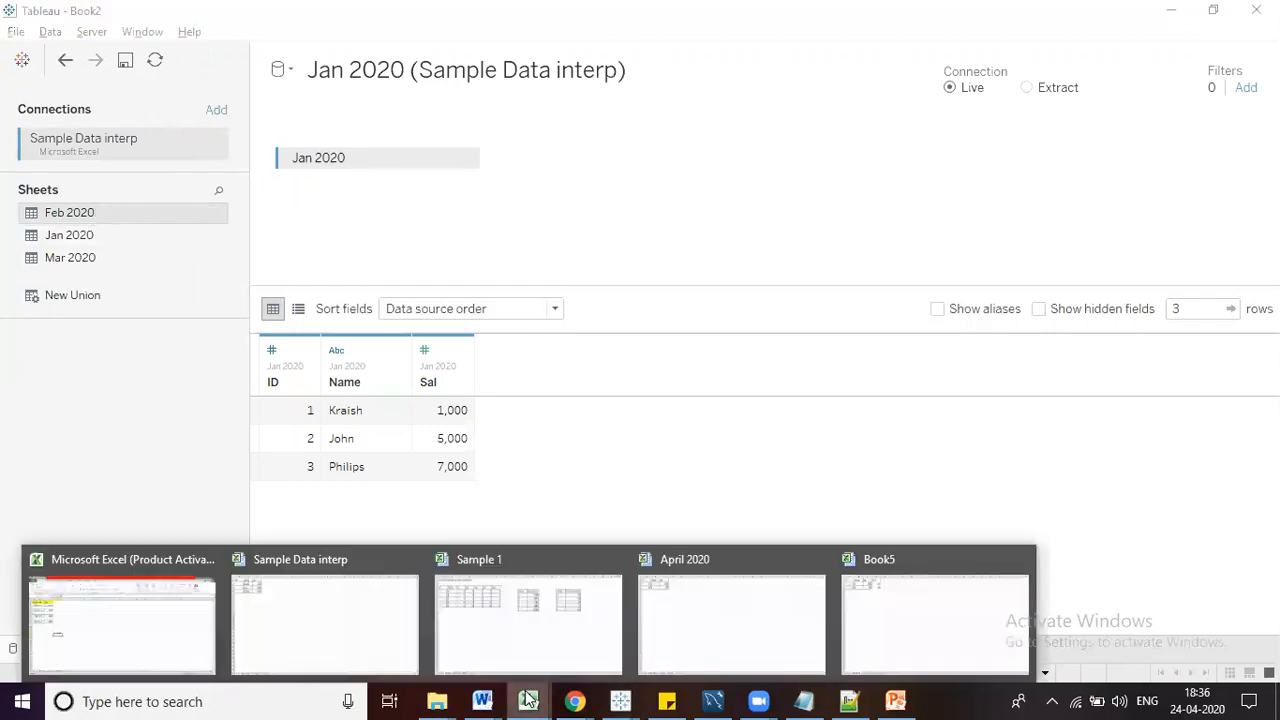
pyautogui.click(380, 646)
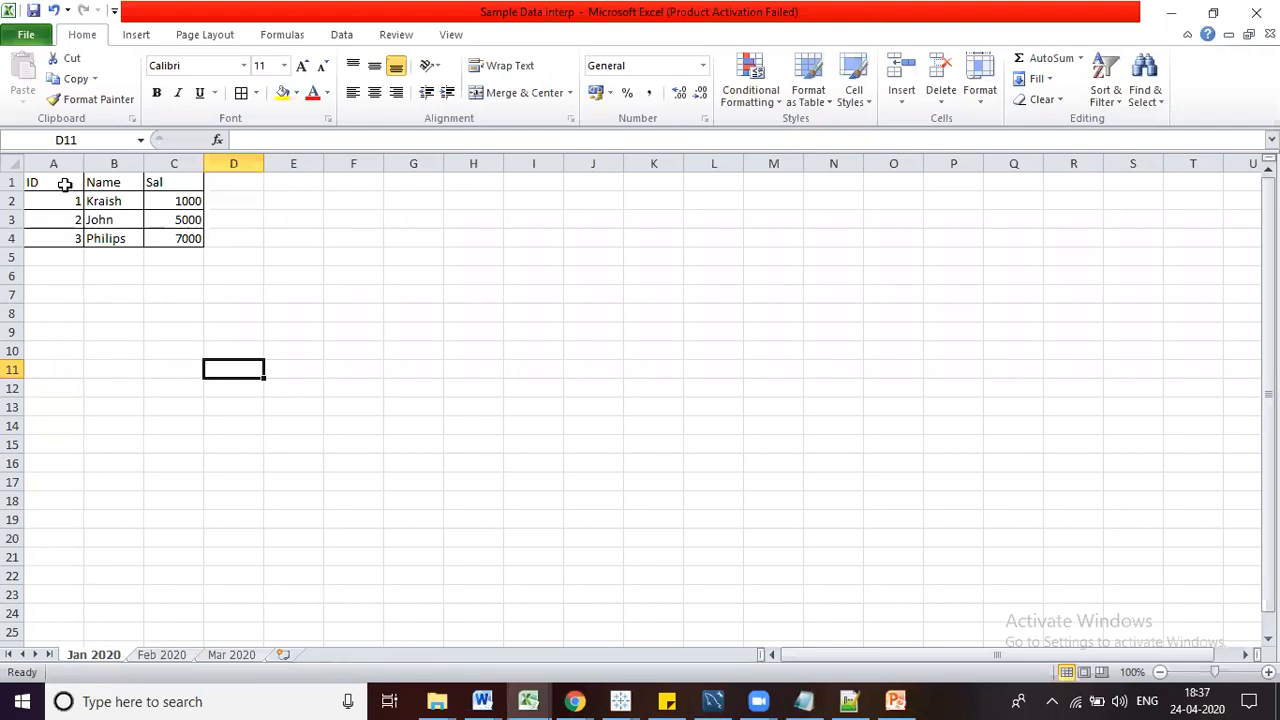
pyautogui.click(141, 656)
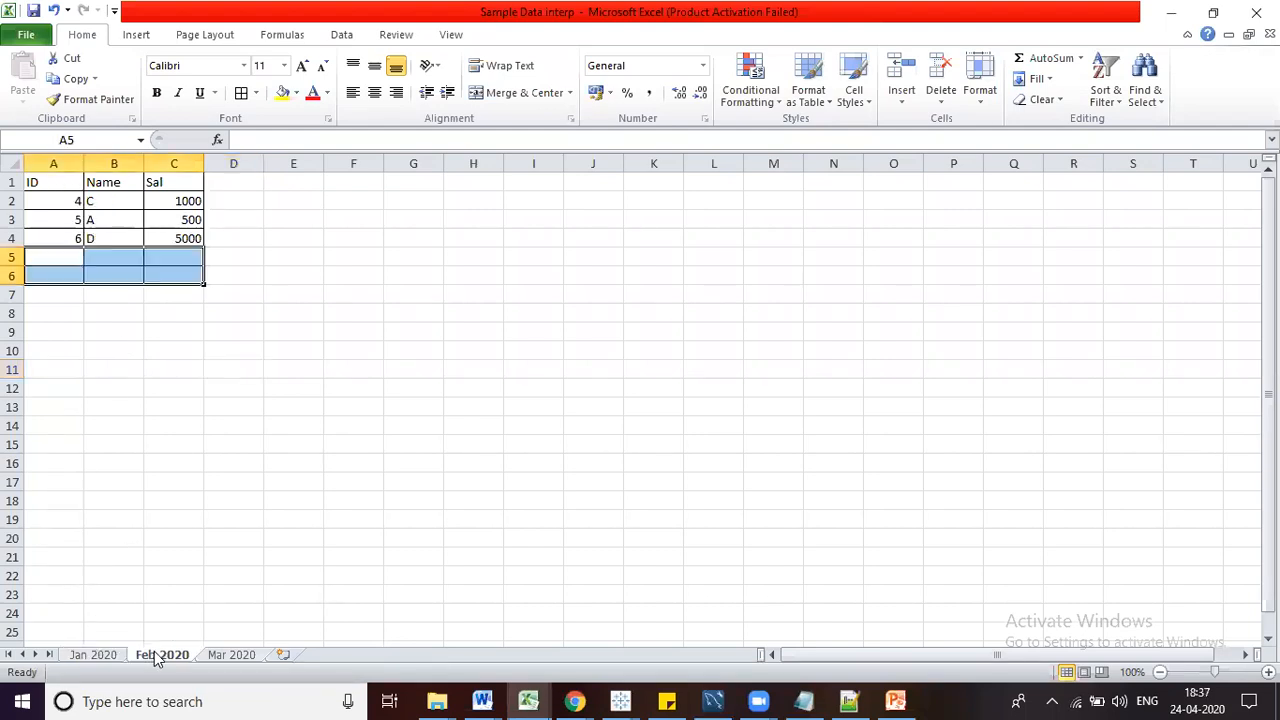
pyautogui.click(237, 660)
pyautogui.click(265, 384)
pyautogui.click(95, 656)
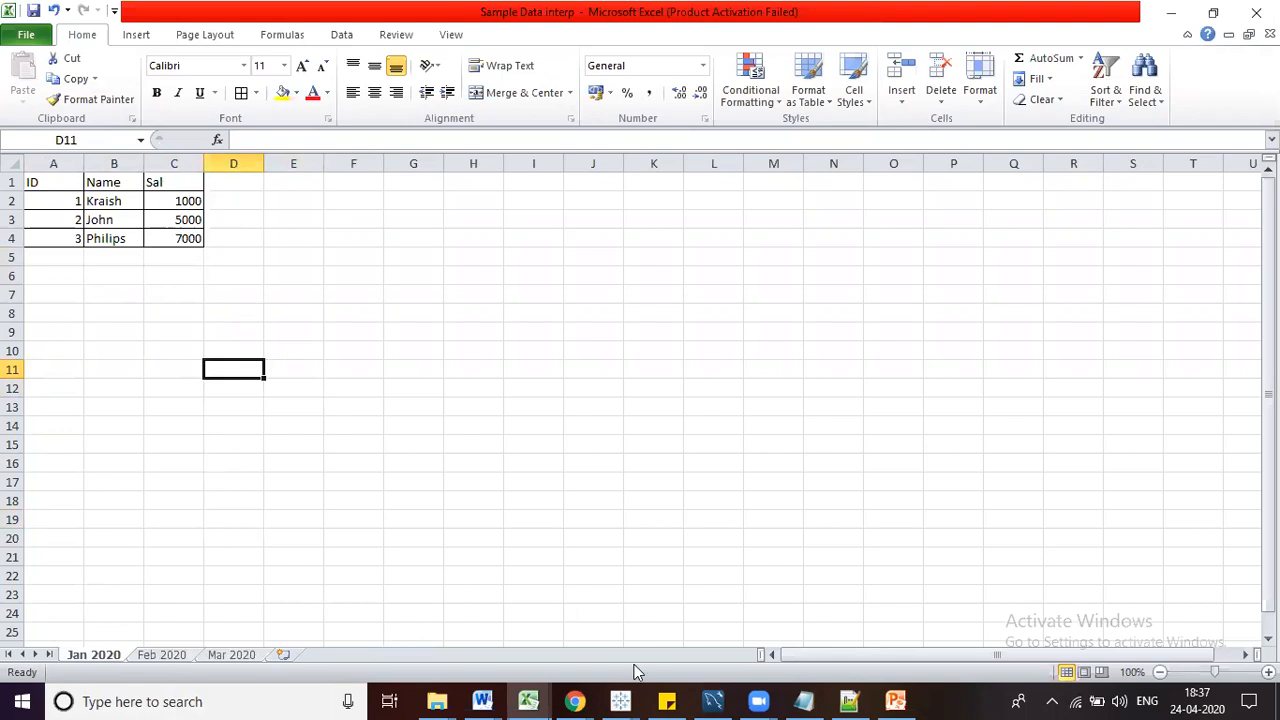
# Switch to the Tableau Book1 window, review the list of databases that support unions, and minimize the window
pyautogui.click(620, 701)
pyautogui.click(562, 644)
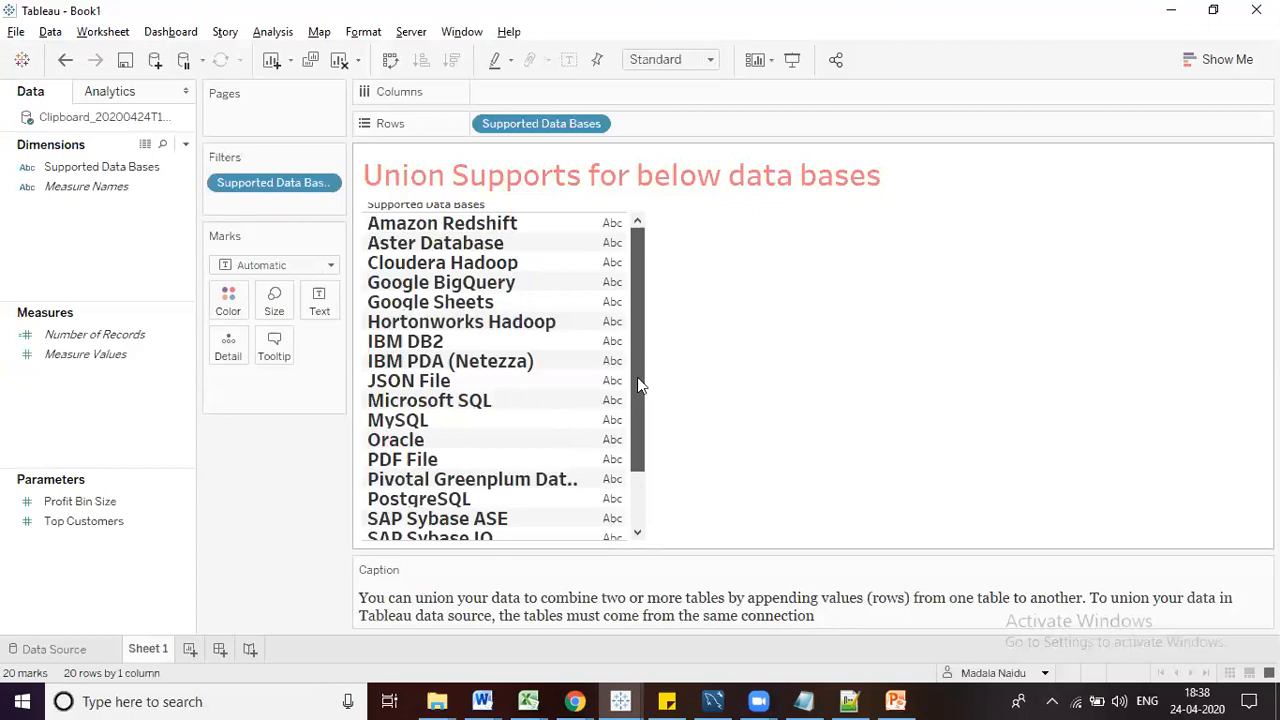
pyautogui.scroll(-3, 641, 370)
pyautogui.moveTo(644, 413); pyautogui.dragTo(637, 304)
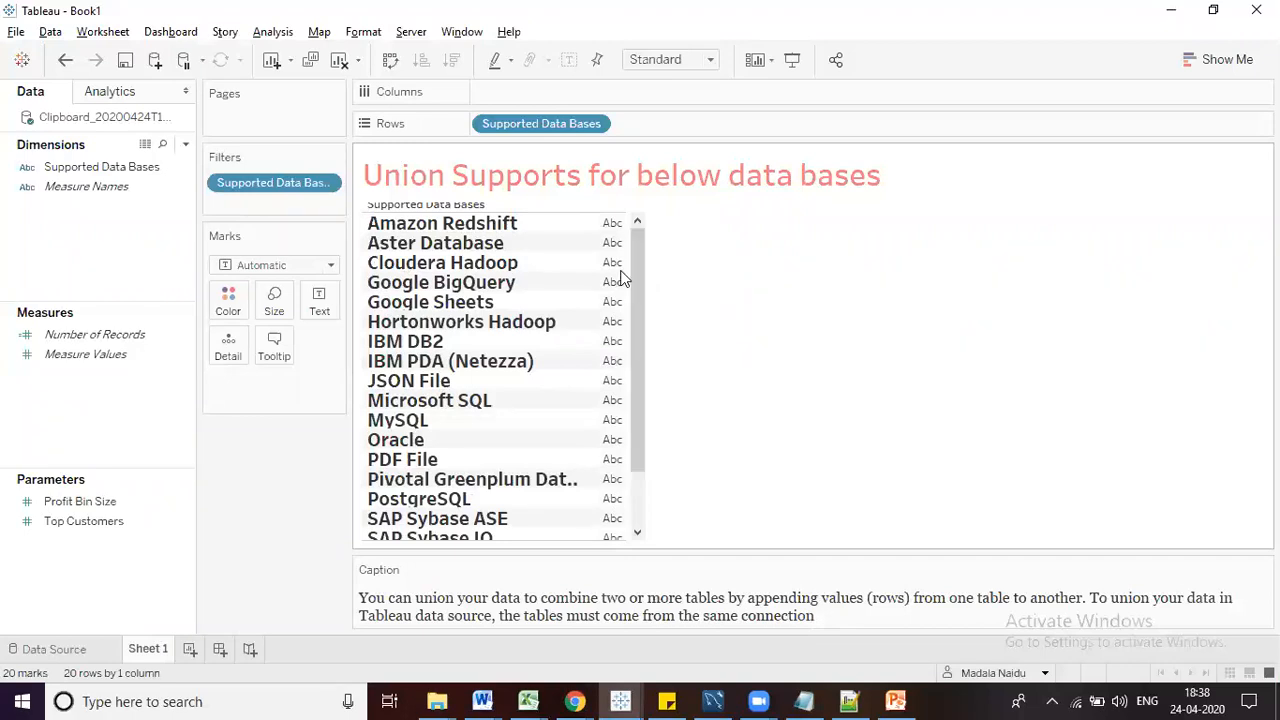
pyautogui.moveTo(639, 276)
pyautogui.mouseDown()
pyautogui.moveTo(639, 362)
pyautogui.moveTo(641, 268)
pyautogui.mouseUp()
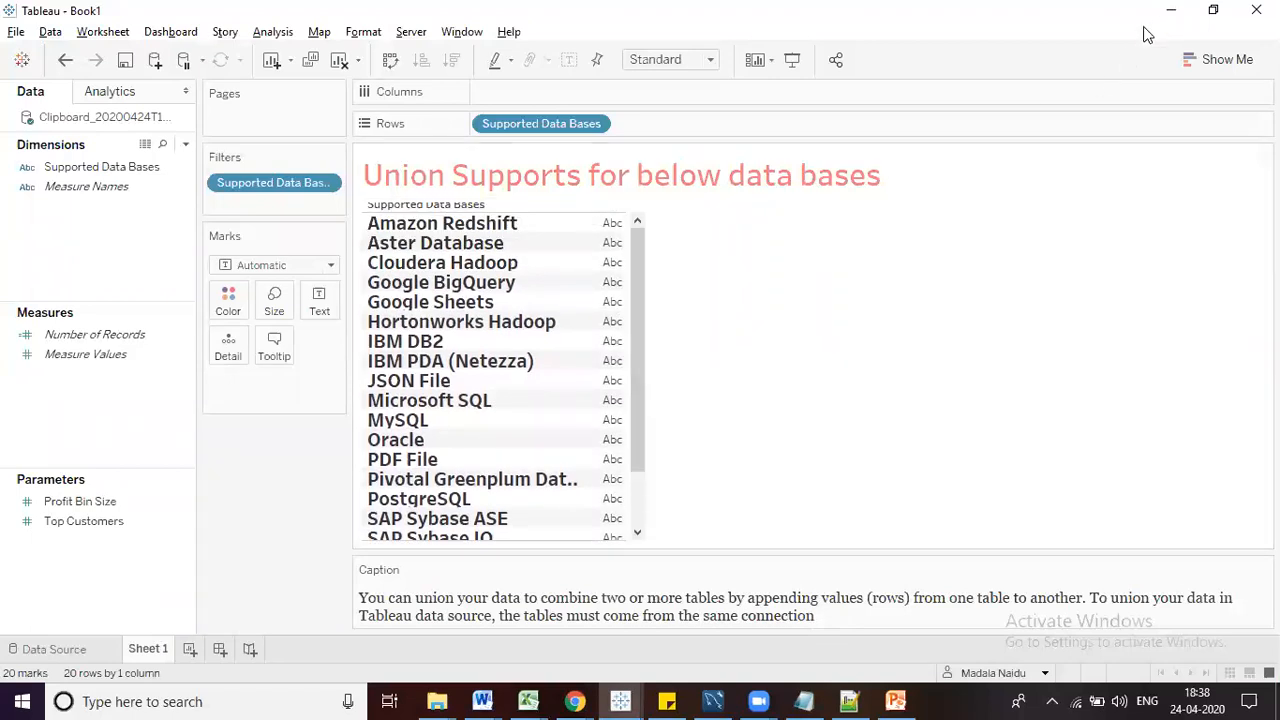
pyautogui.click(1171, 12)
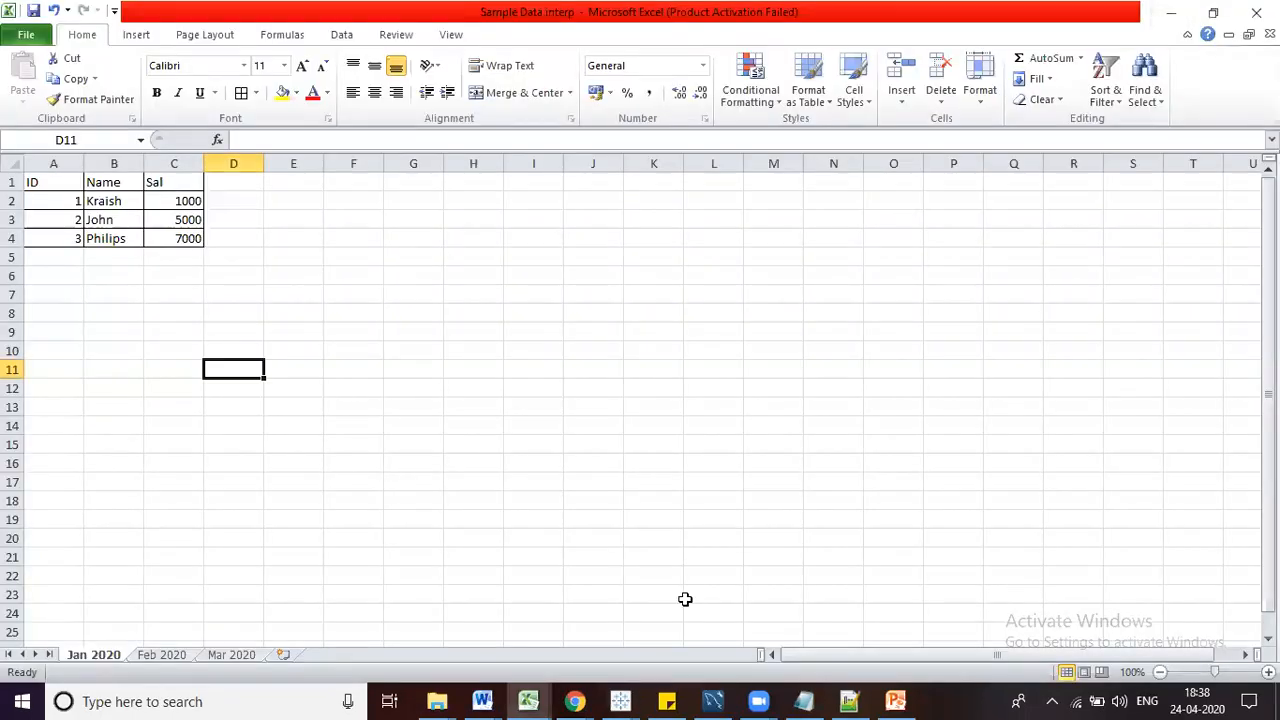
# Switch to the Tableau Book2 window and union the Feb 2020 and Mar 2020 sheets with the Jan 2020 table on the canvas
pyautogui.moveTo(620, 701)
pyautogui.click(740, 651)
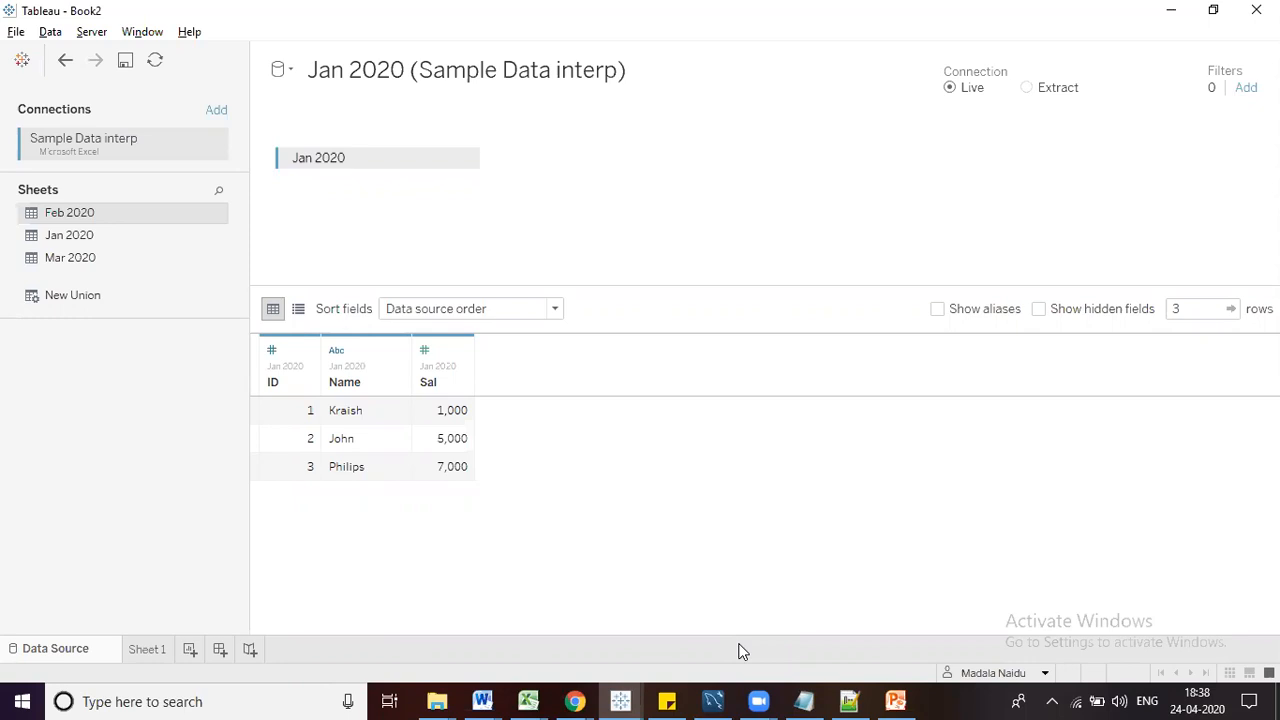
pyautogui.moveTo(92, 216); pyautogui.dragTo(372, 222)
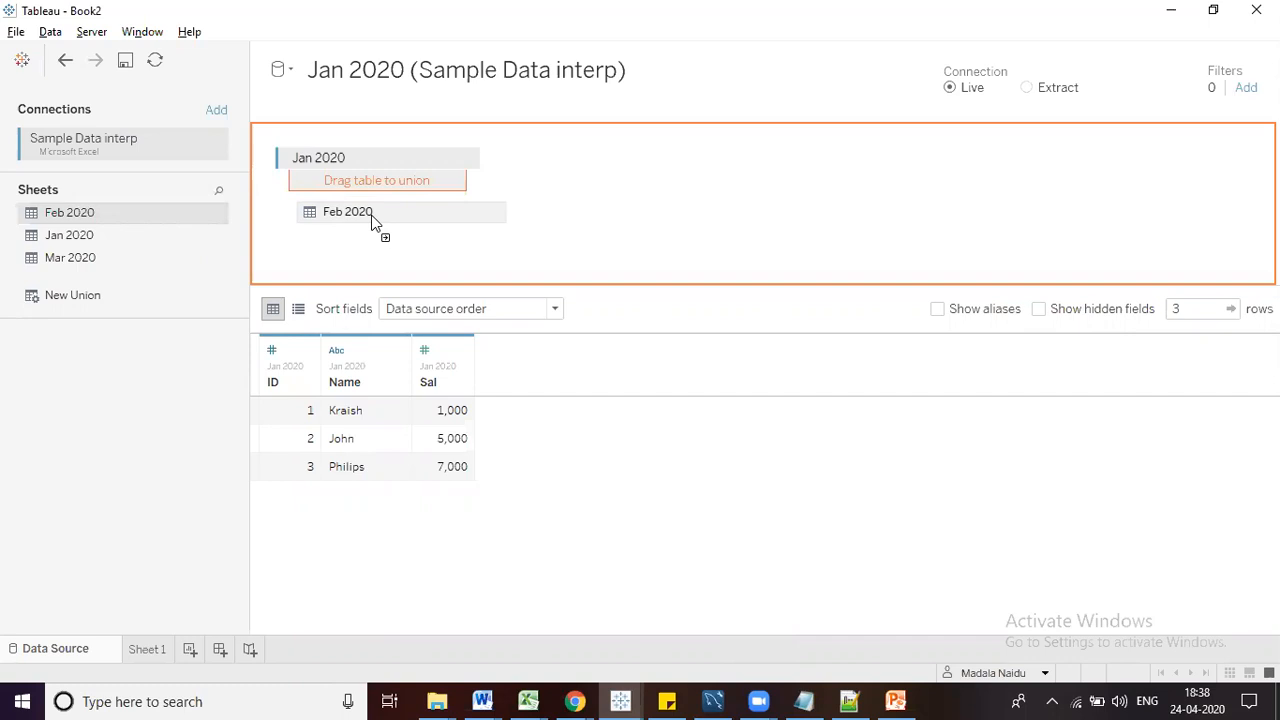
pyautogui.moveTo(372, 222); pyautogui.dragTo(383, 193)
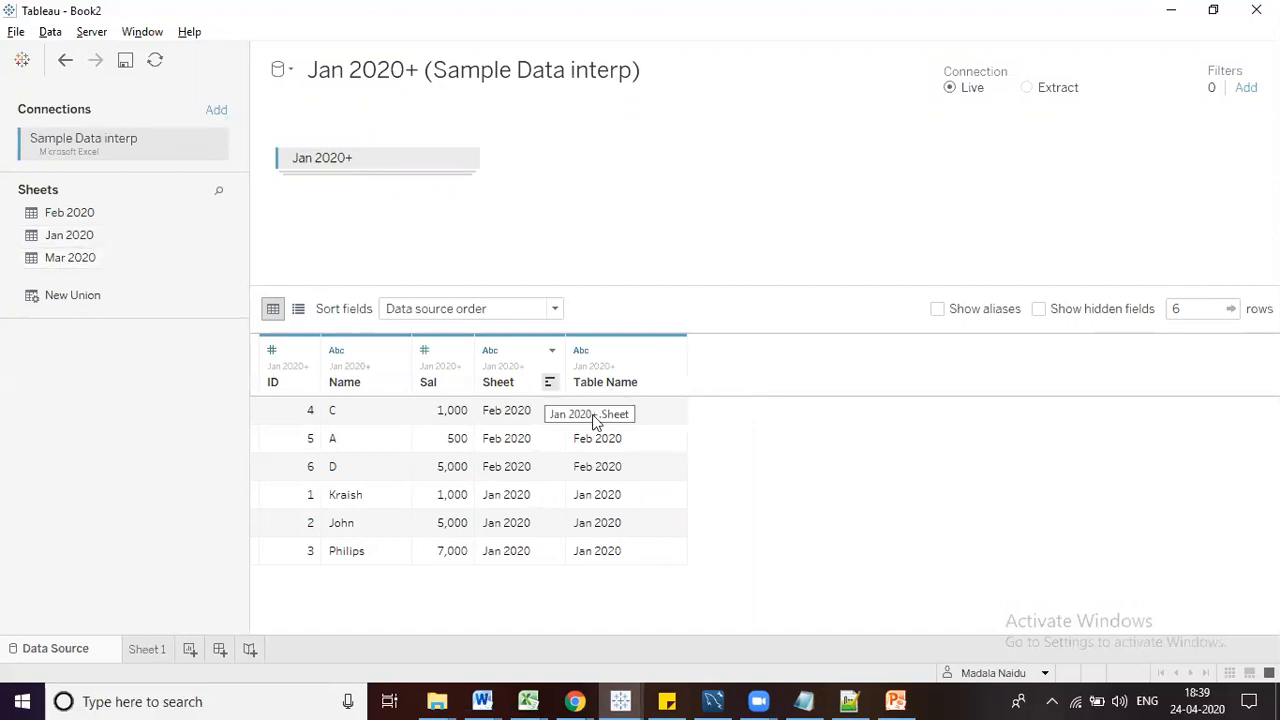
pyautogui.moveTo(88, 260); pyautogui.dragTo(402, 194)
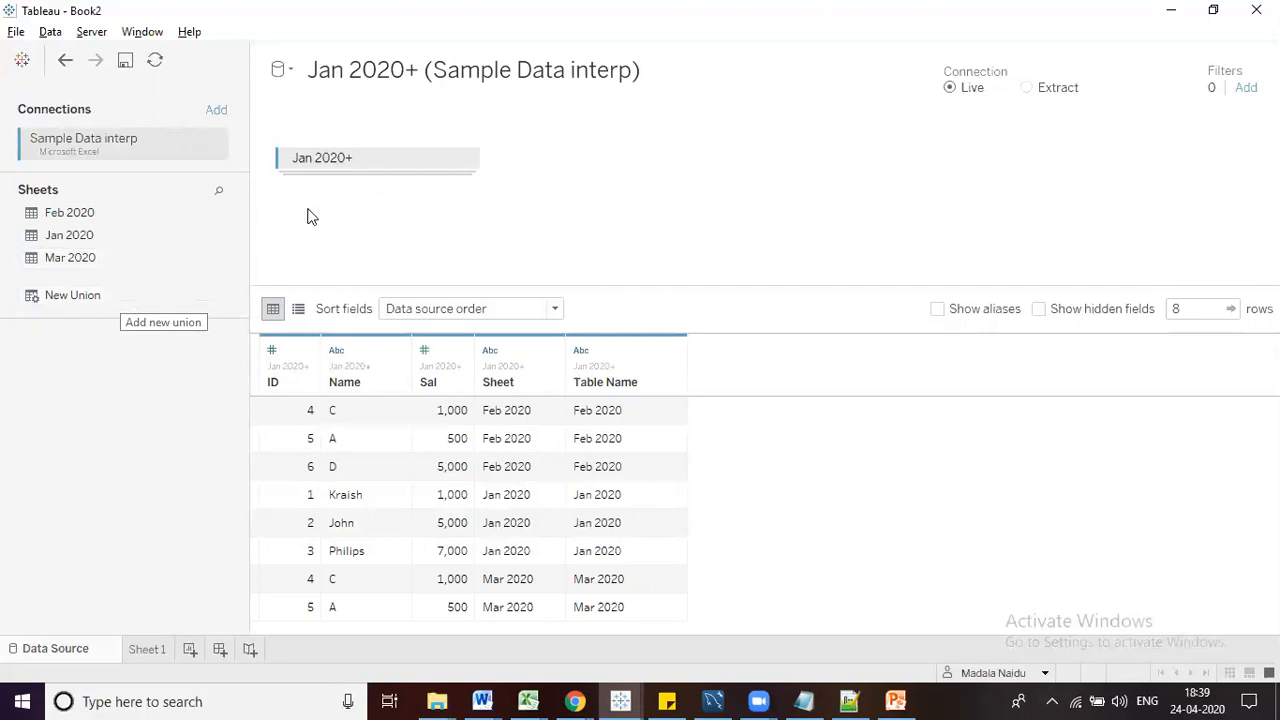
# Remove the Jan 2020+ union from the data source canvas
pyautogui.click(462, 161)
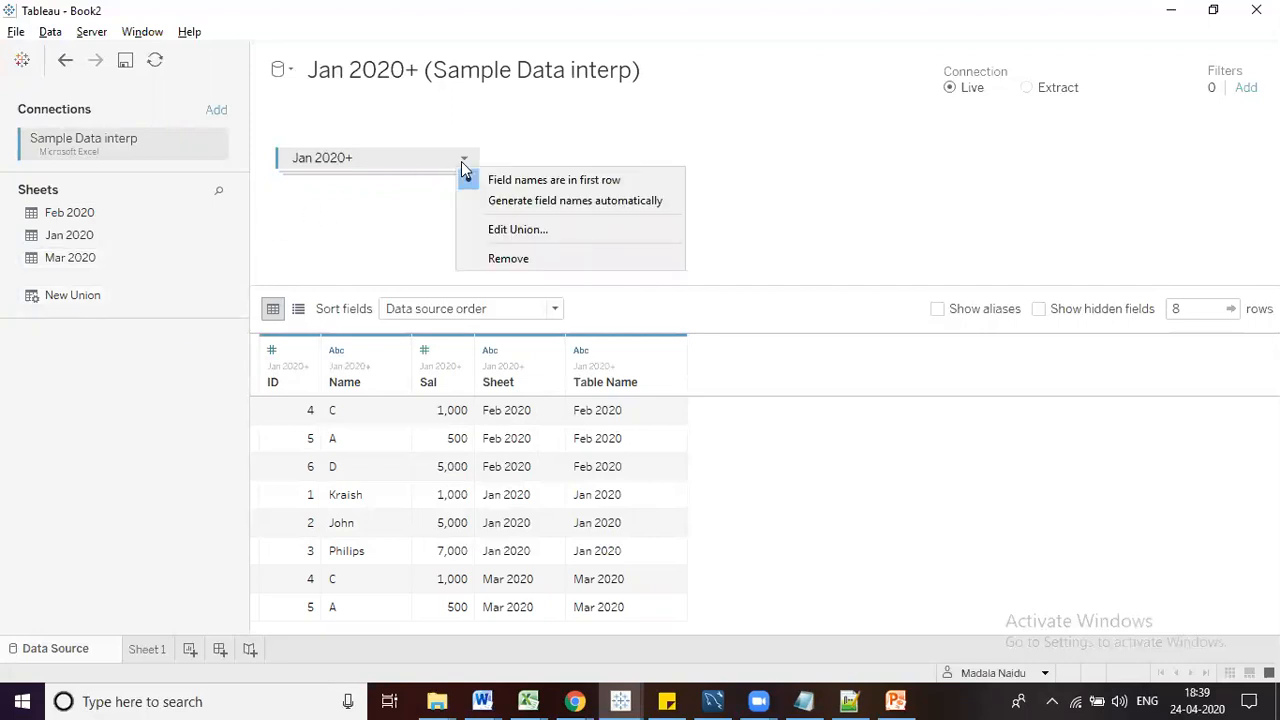
pyautogui.click(512, 259)
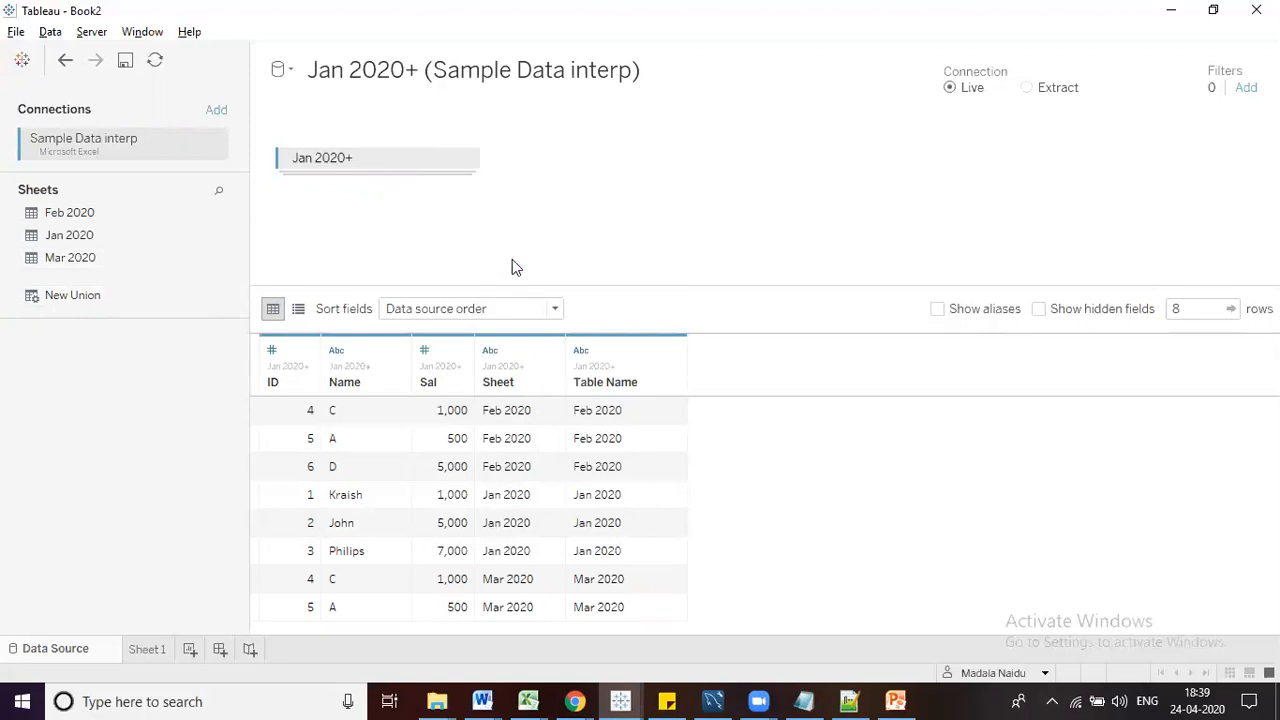
pyautogui.click(102, 295)
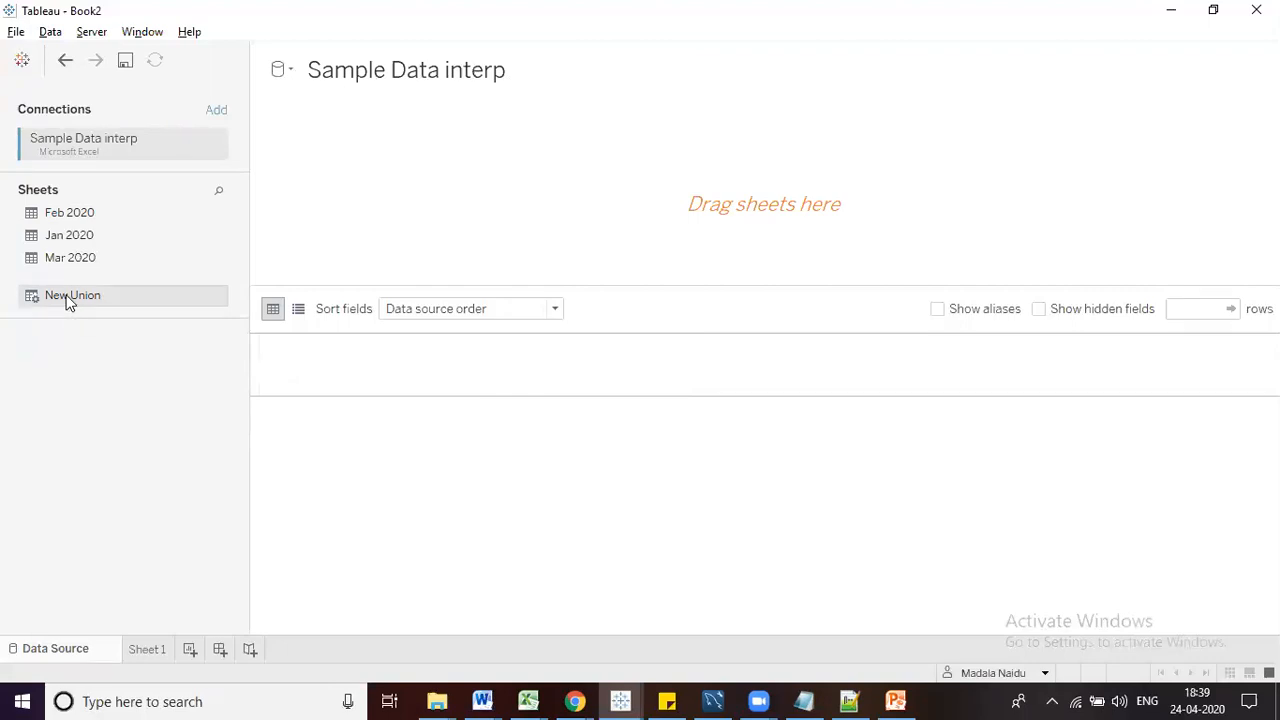
# Start a new union, review its Wildcard (automatic) options and return to Specific (manual)
pyautogui.doubleClick(68, 298)
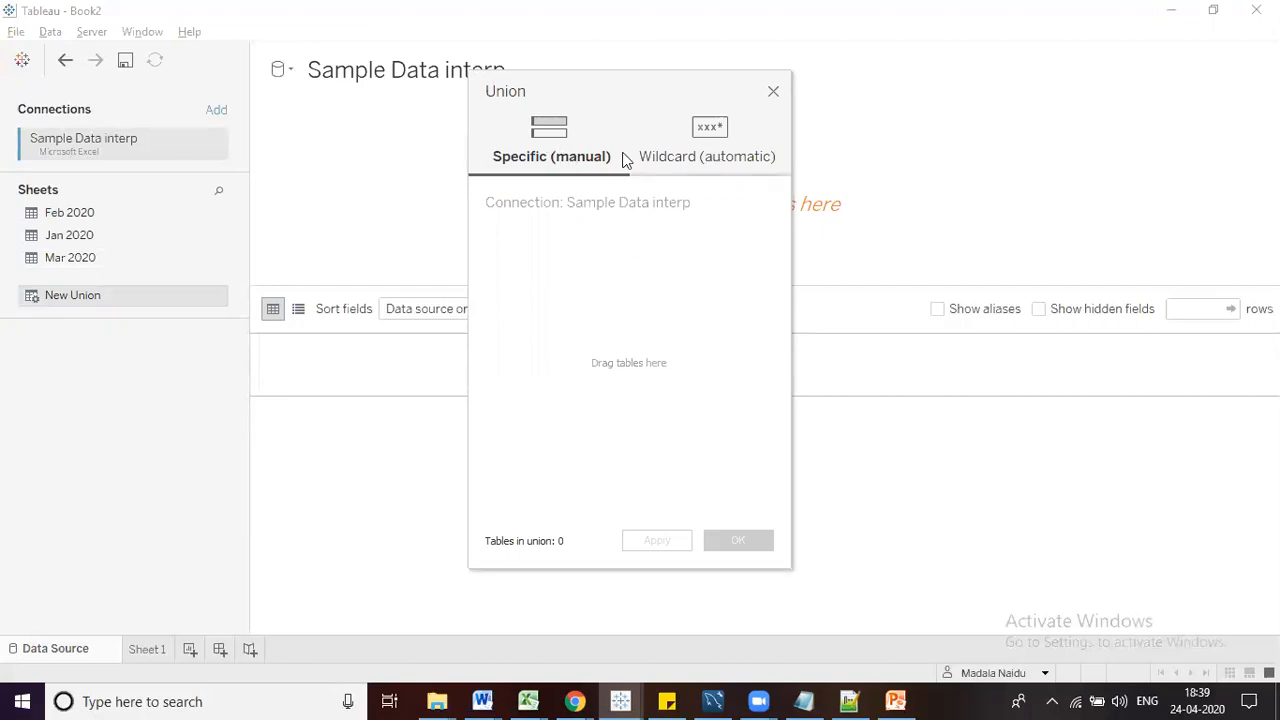
pyautogui.click(703, 155)
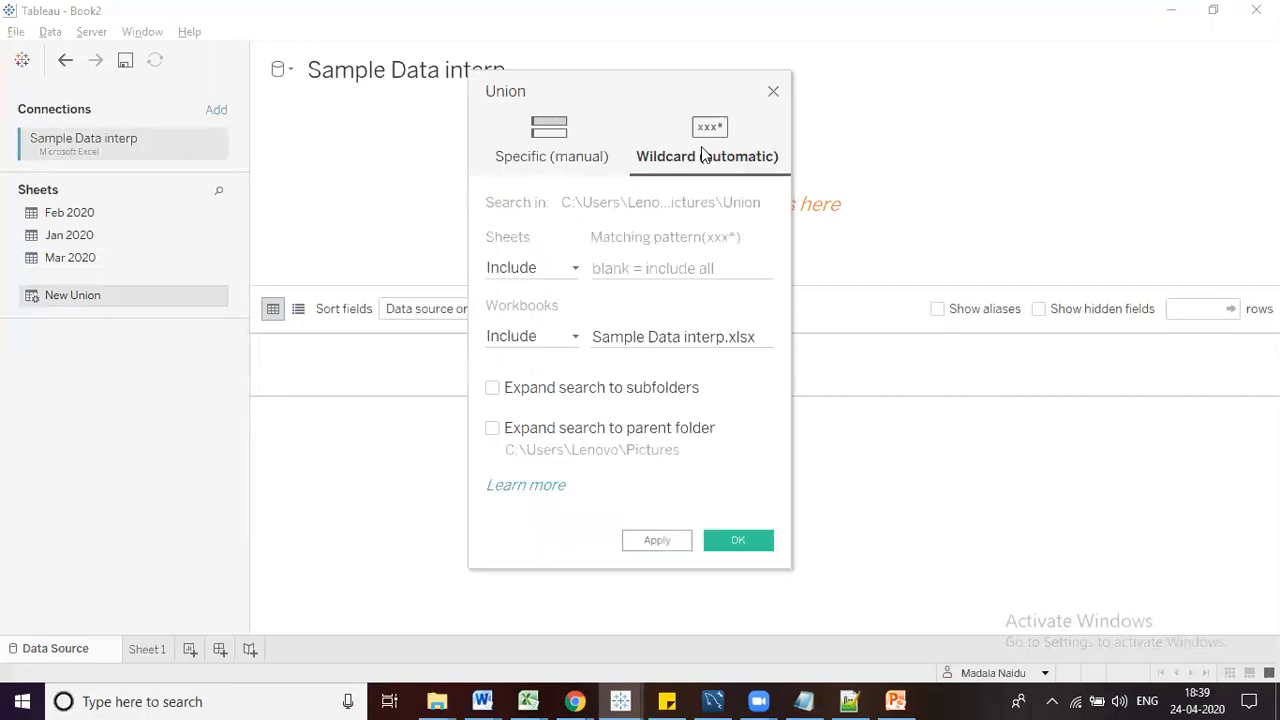
pyautogui.click(543, 157)
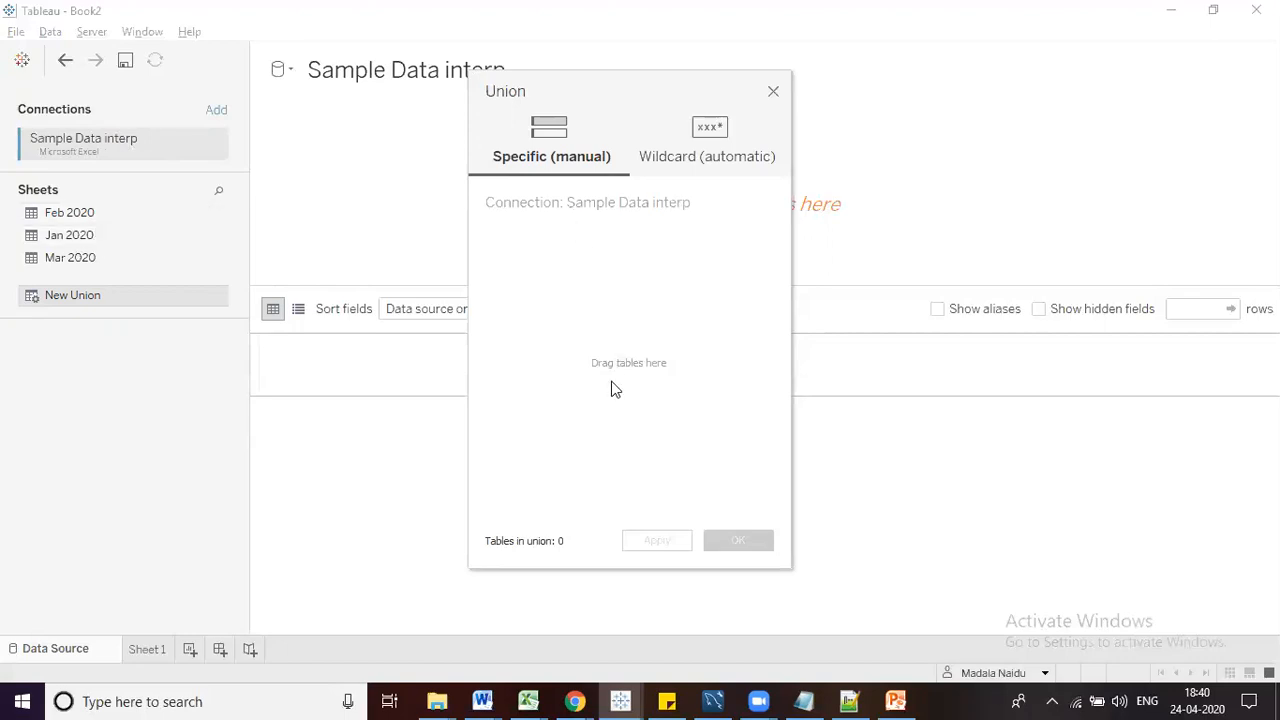
# Add the Jan 2020, Feb 2020 and Mar 2020 sheets to the manual union and create it
pyautogui.moveTo(85, 236); pyautogui.dragTo(590, 283)
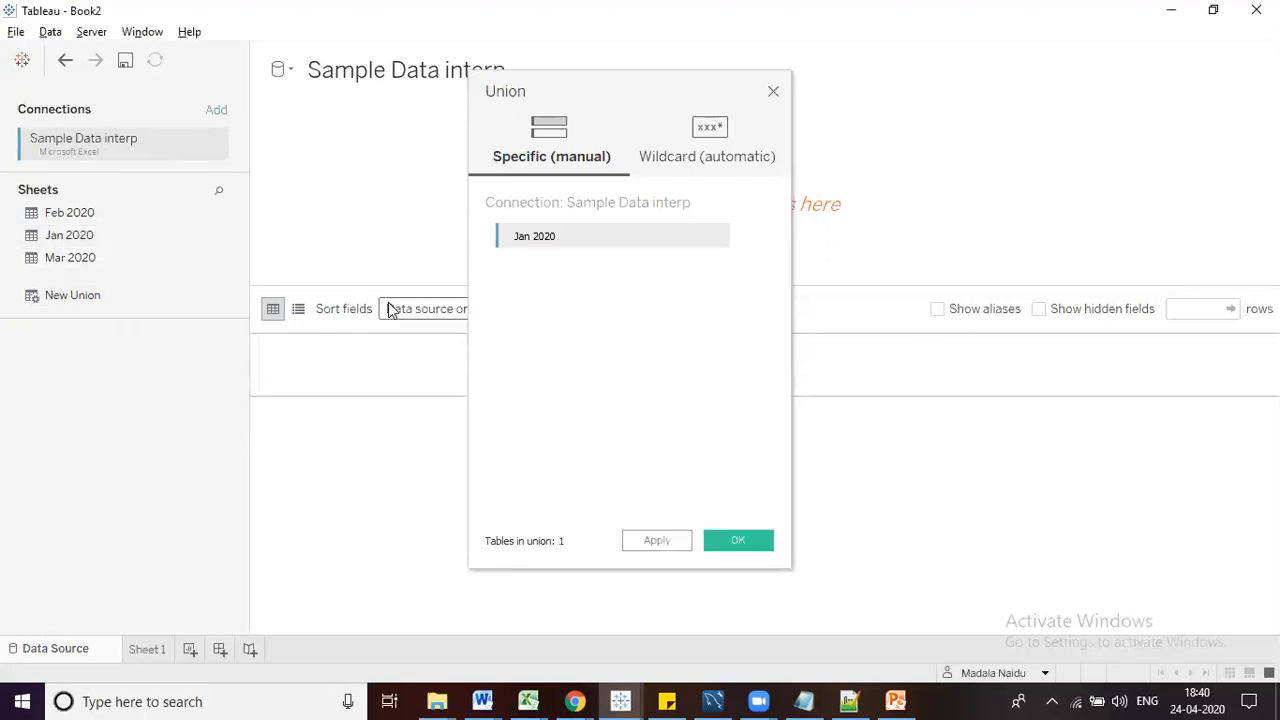
pyautogui.click(107, 214)
pyautogui.keyDown('ctrl'); pyautogui.click(104, 257); pyautogui.keyUp('ctrl')
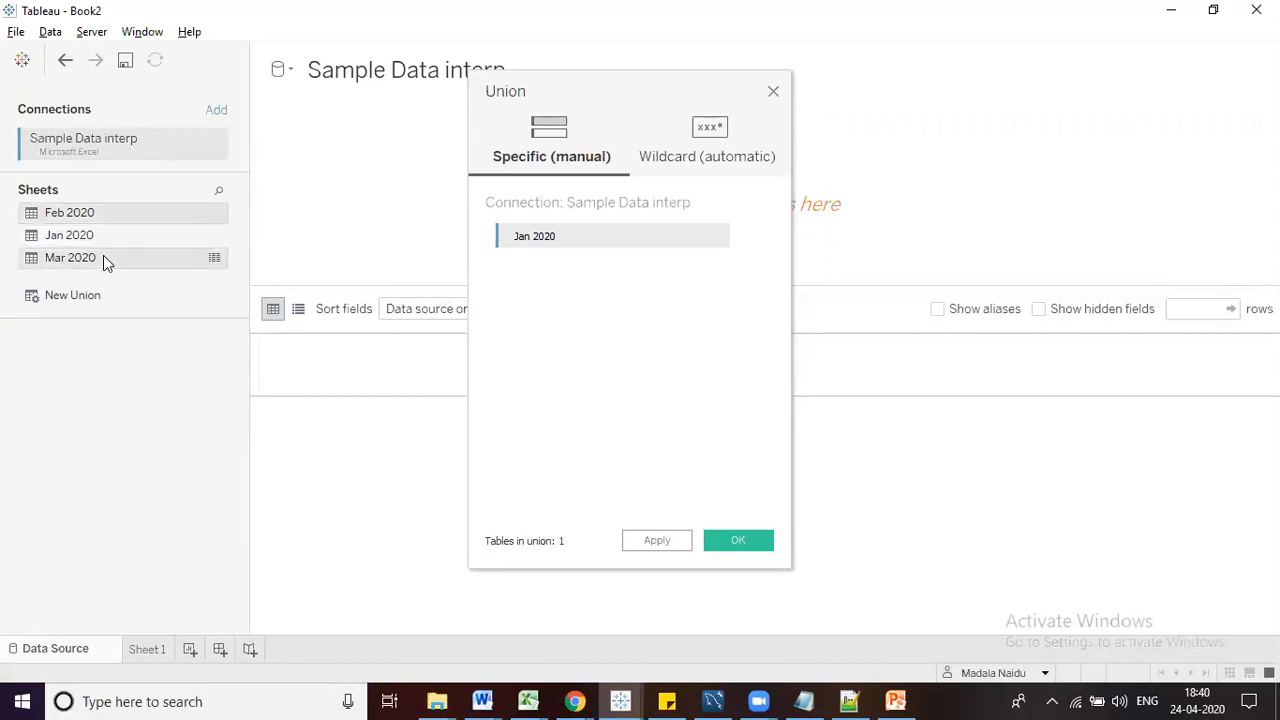
pyautogui.moveTo(104, 257); pyautogui.dragTo(630, 333)
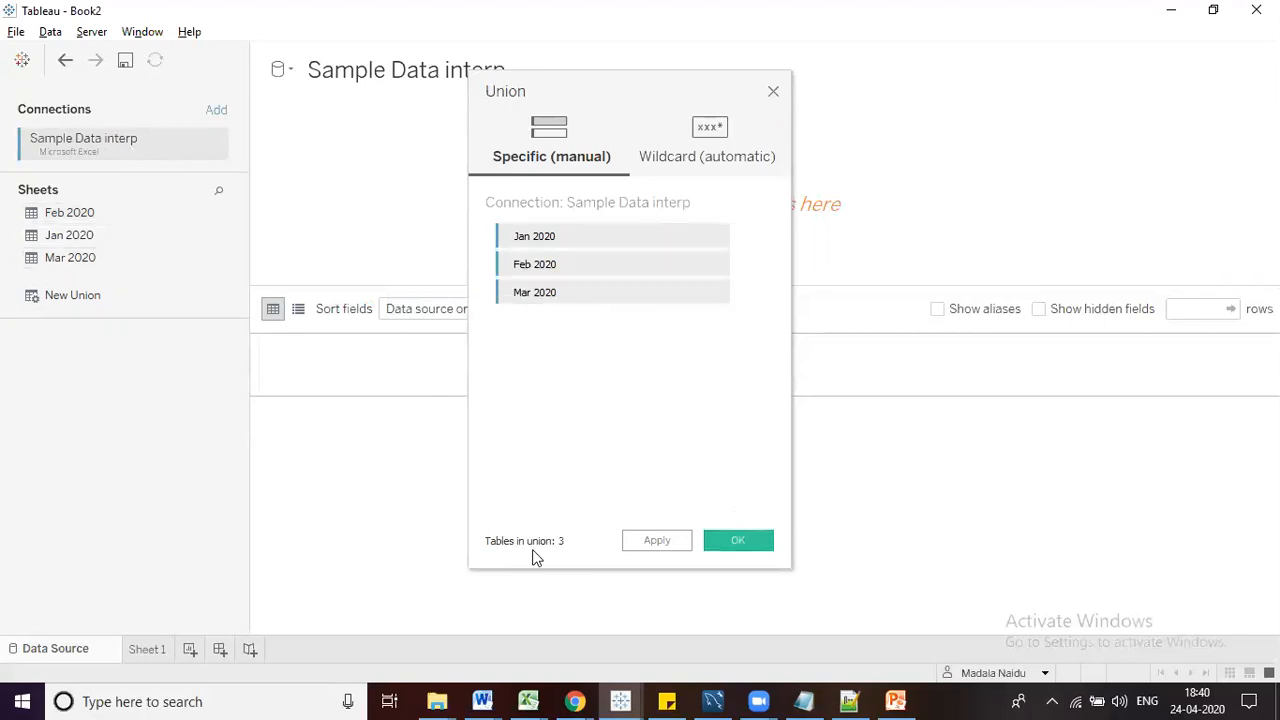
pyautogui.click(731, 543)
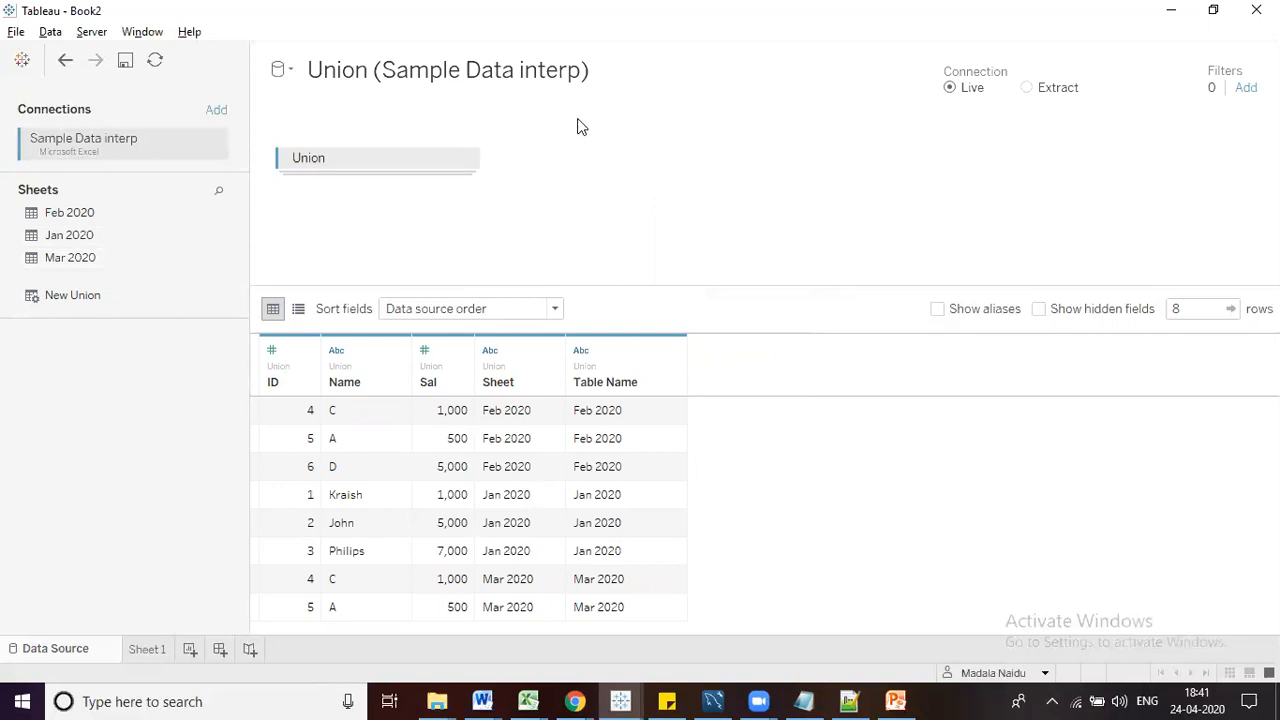
# Remove the manual union from the data source canvas and start a new union in Wildcard (automatic) mode
pyautogui.click(465, 162)
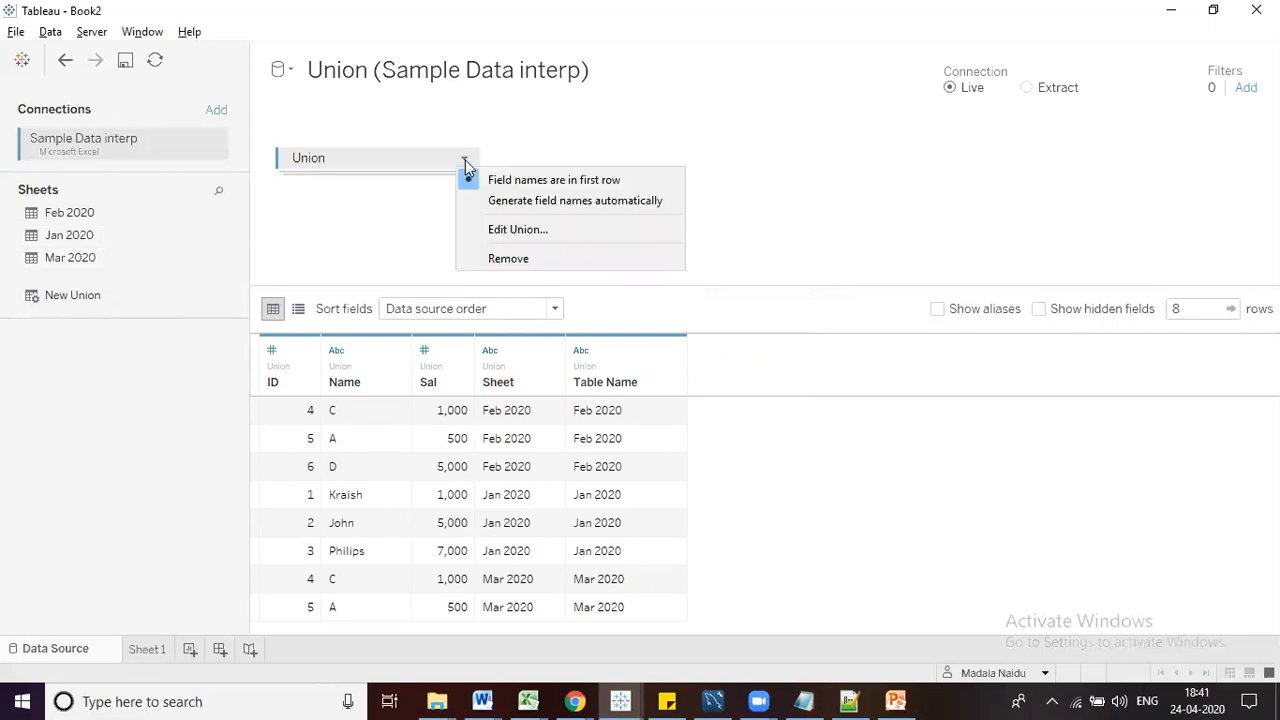
pyautogui.click(505, 257)
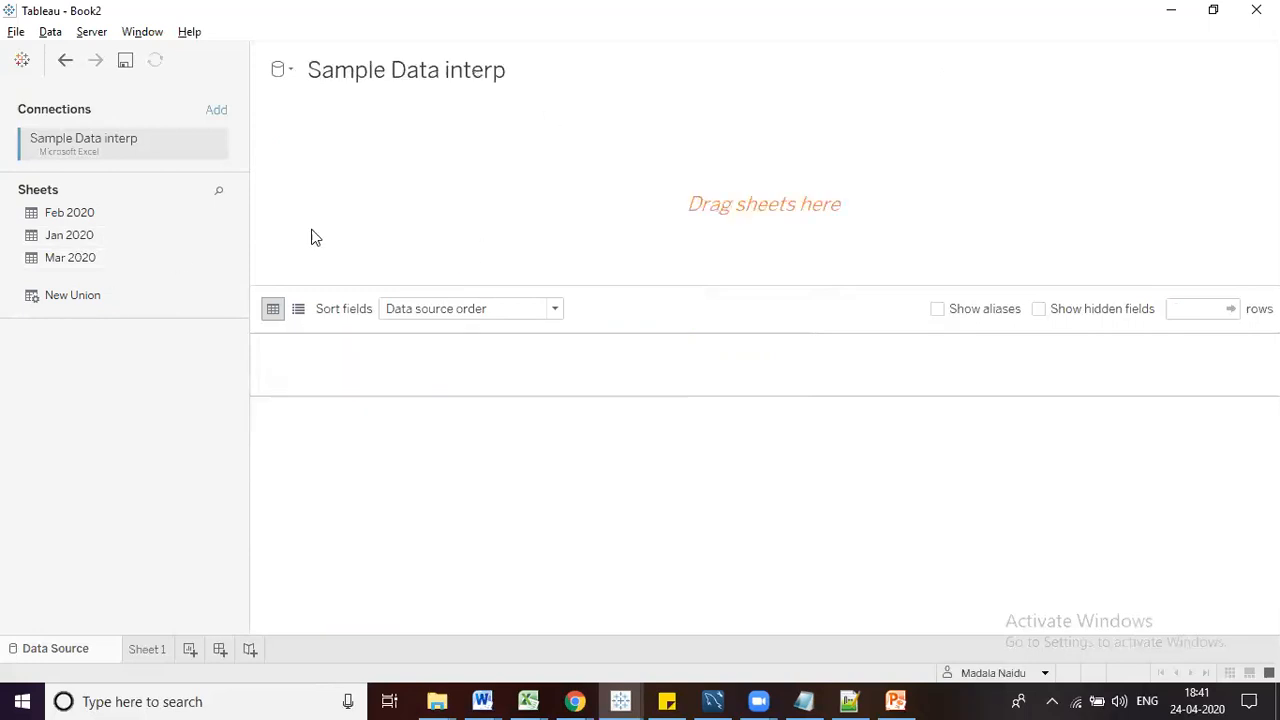
pyautogui.doubleClick(75, 296)
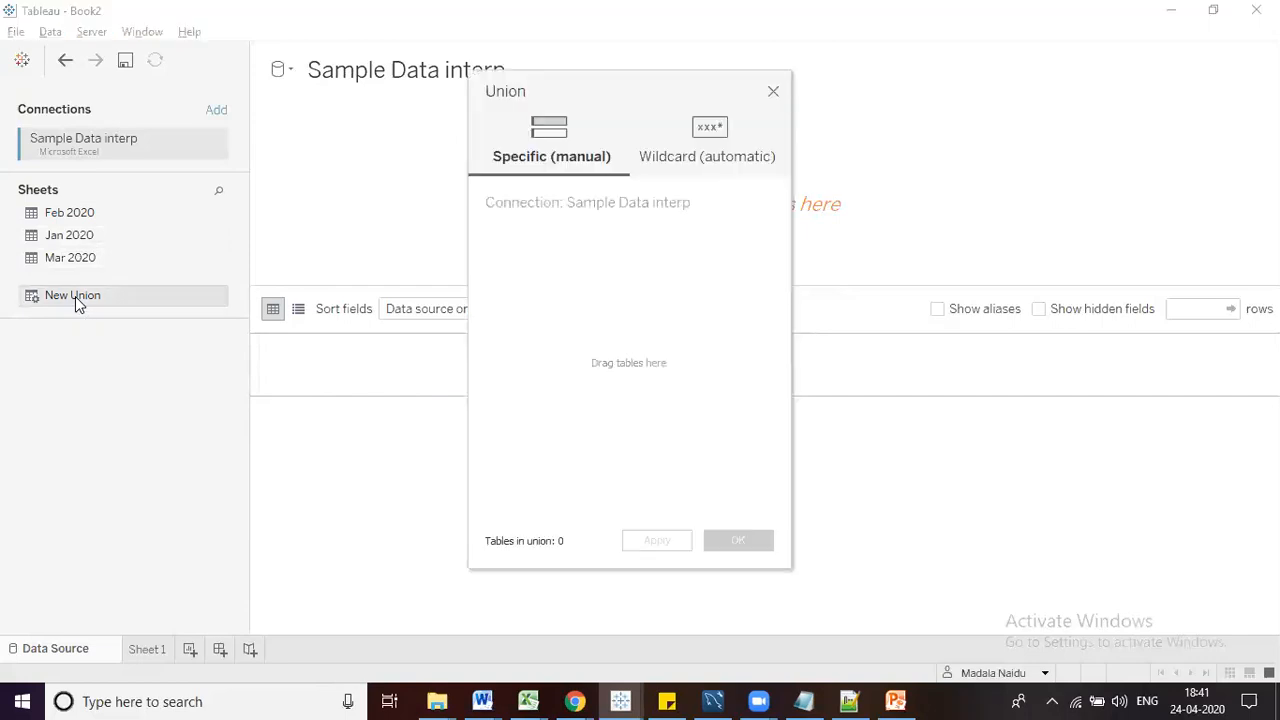
pyautogui.click(733, 160)
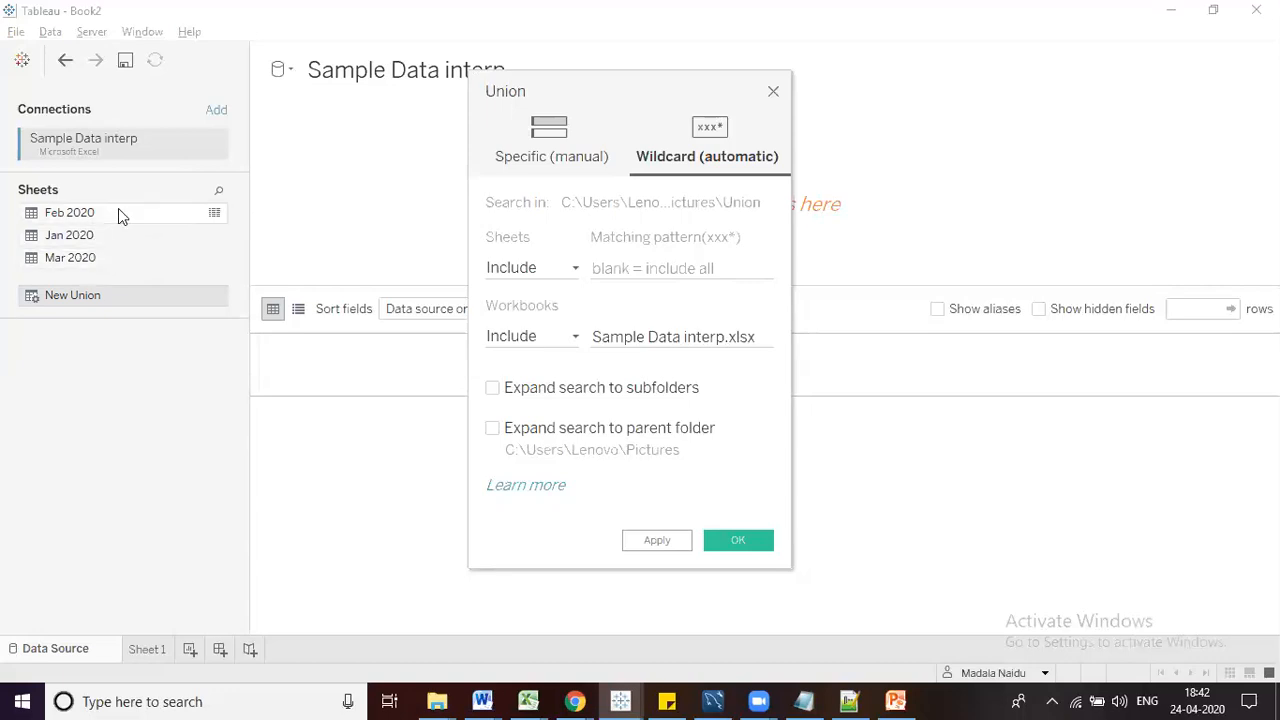
# Set the wildcard union to include sheets matching *2020 in the Sample Data interp.xlsx workbook and create it
pyautogui.click(651, 268)
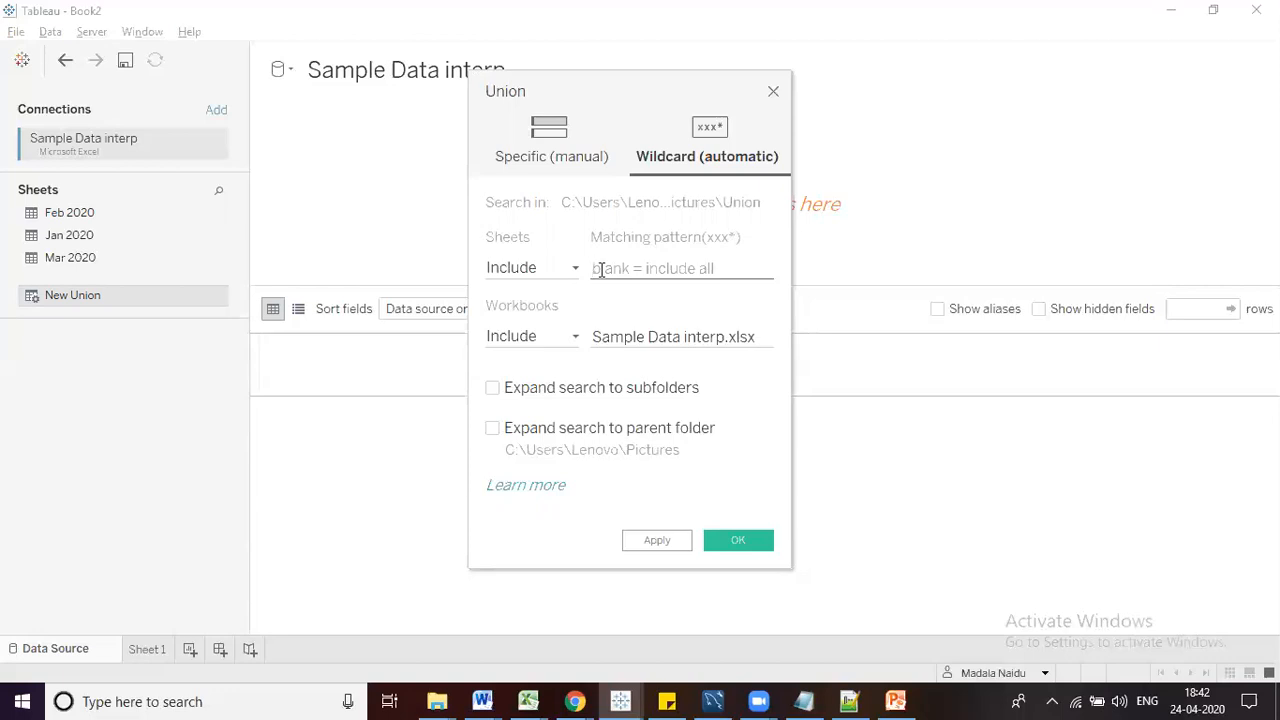
pyautogui.write('*2020')
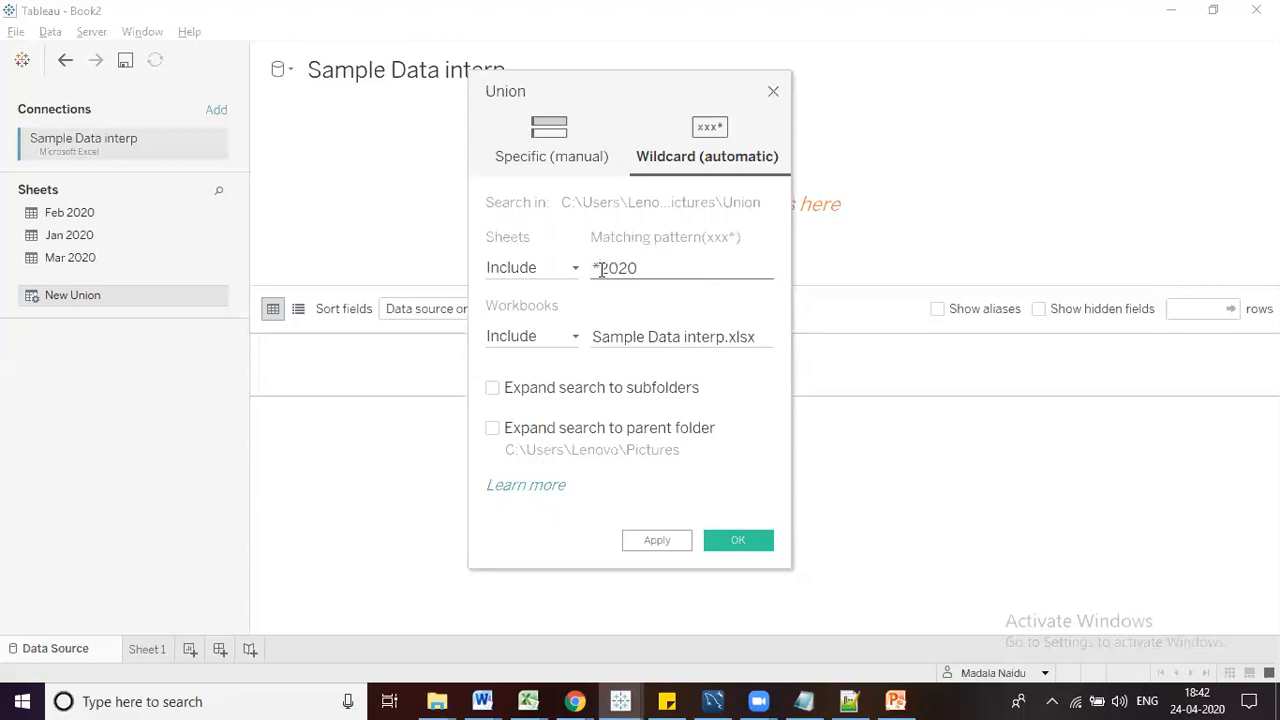
pyautogui.click(572, 268)
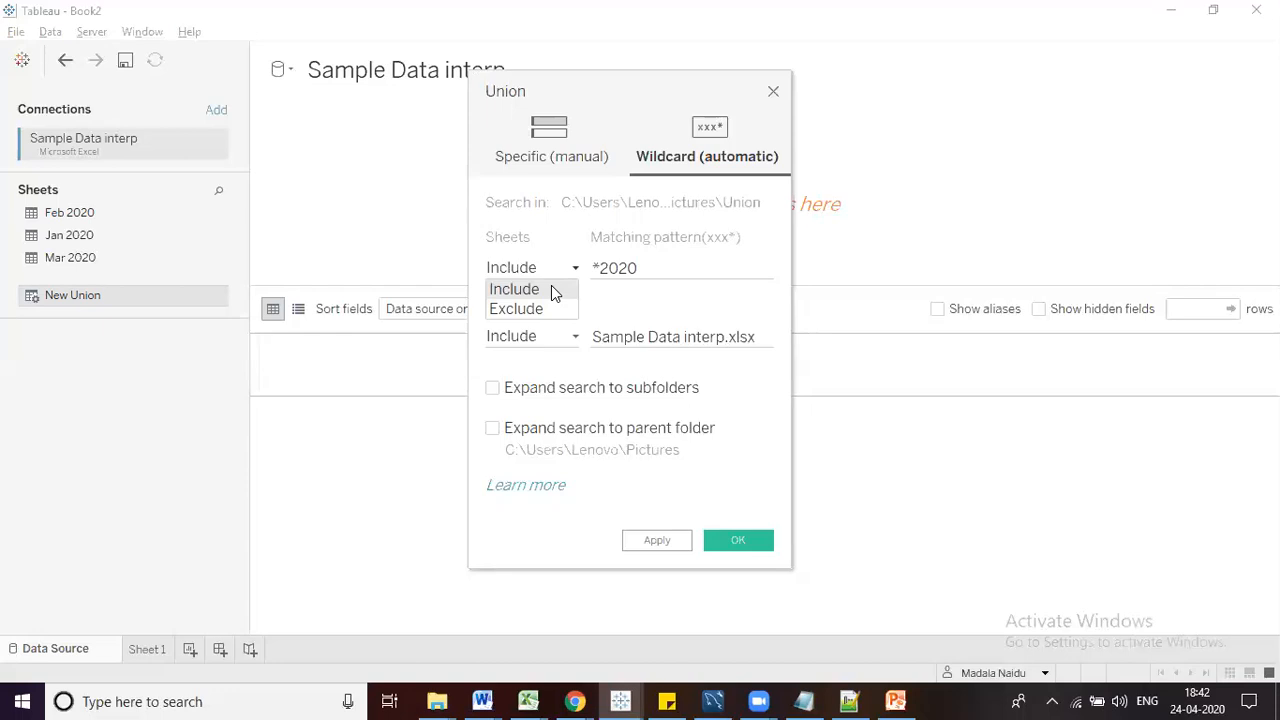
pyautogui.click(601, 268)
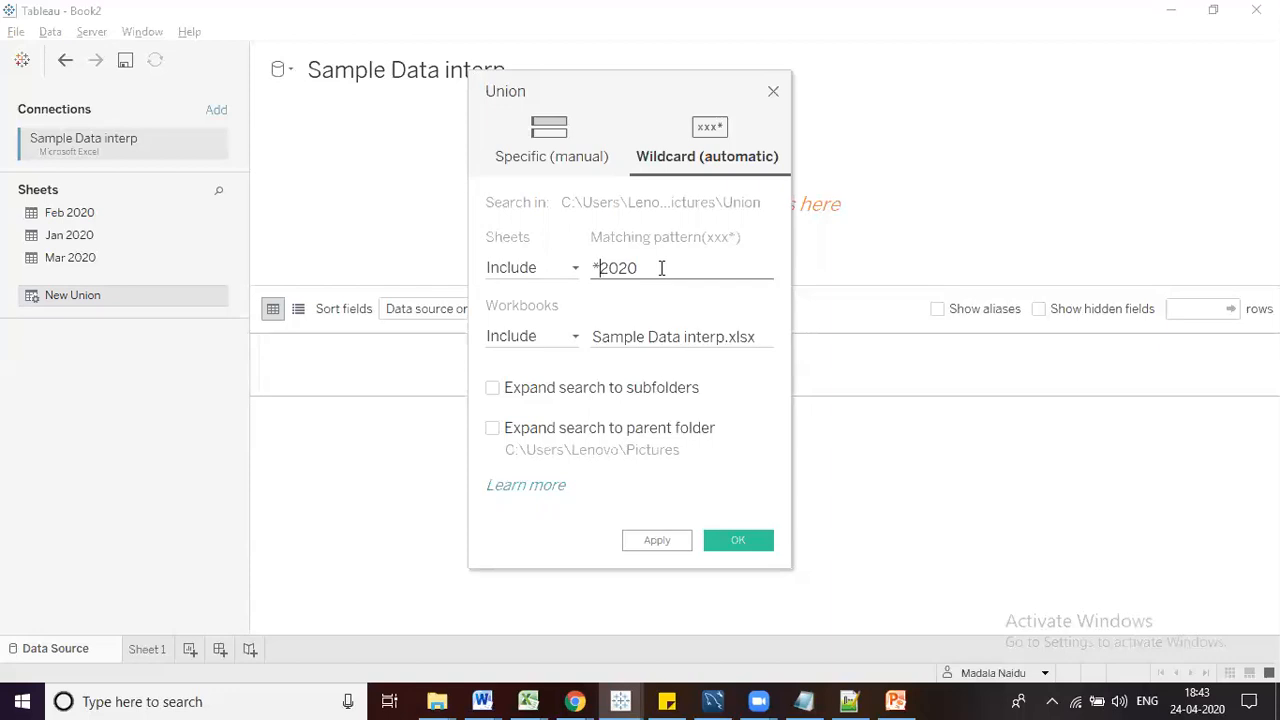
pyautogui.click(578, 270)
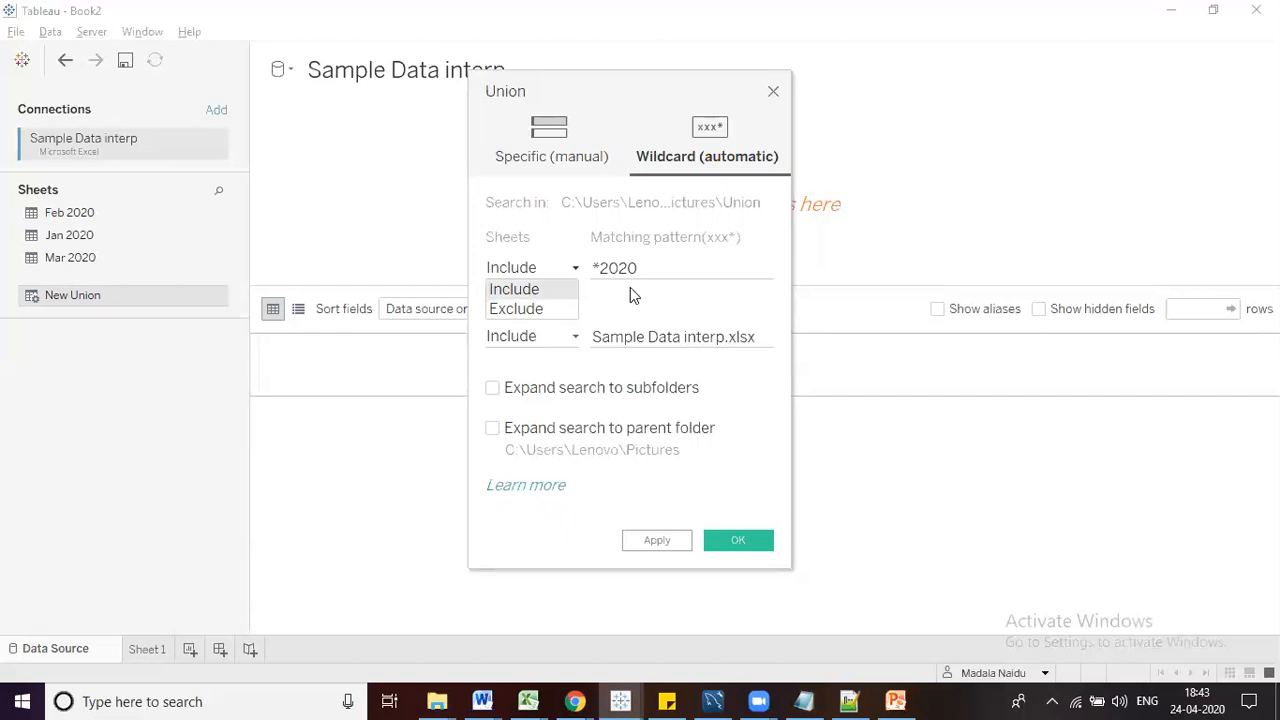
pyautogui.click(540, 289)
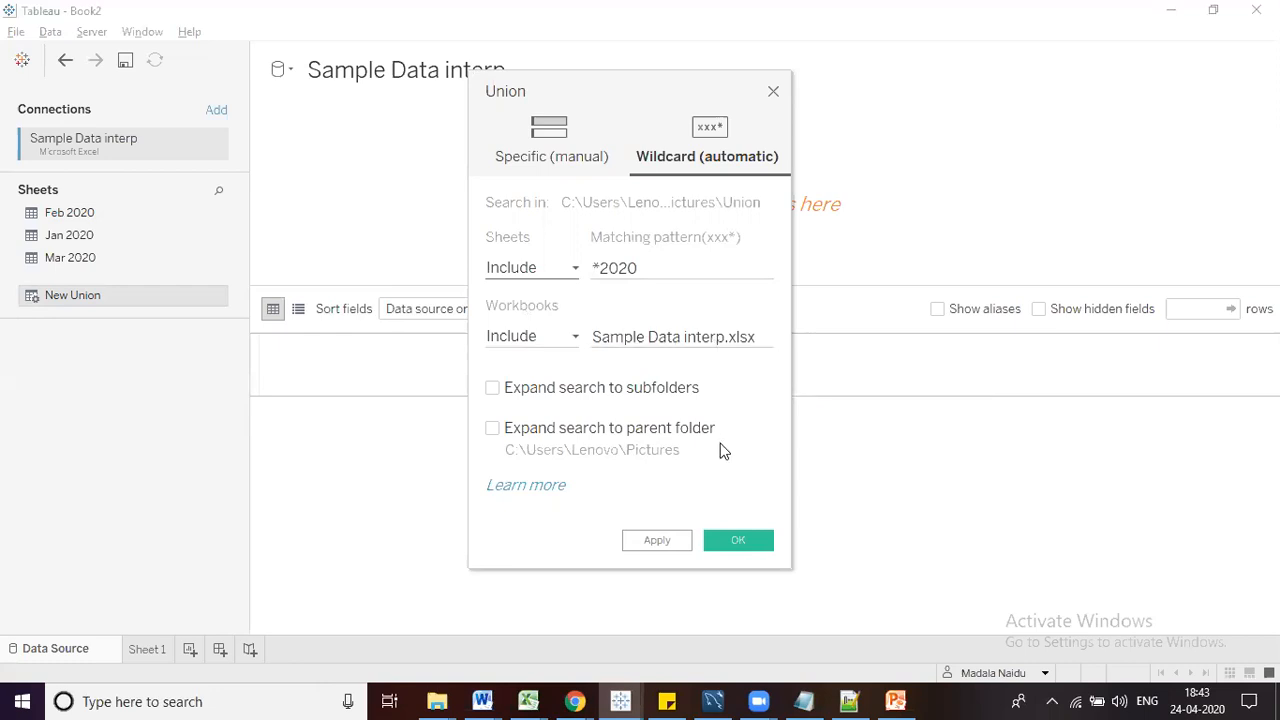
pyautogui.click(742, 546)
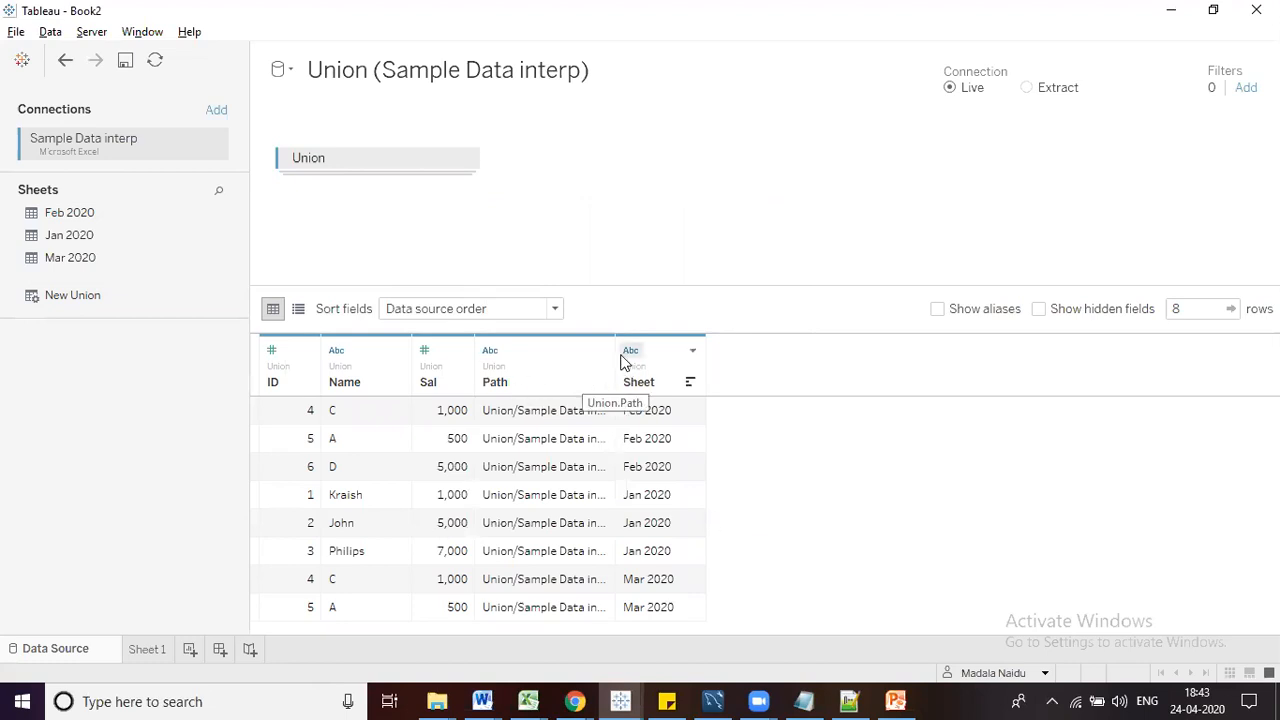
# Widen the Path column until its full values fit, and reopen the wildcard union's settings for editing
pyautogui.moveTo(615, 346); pyautogui.dragTo(716, 344)
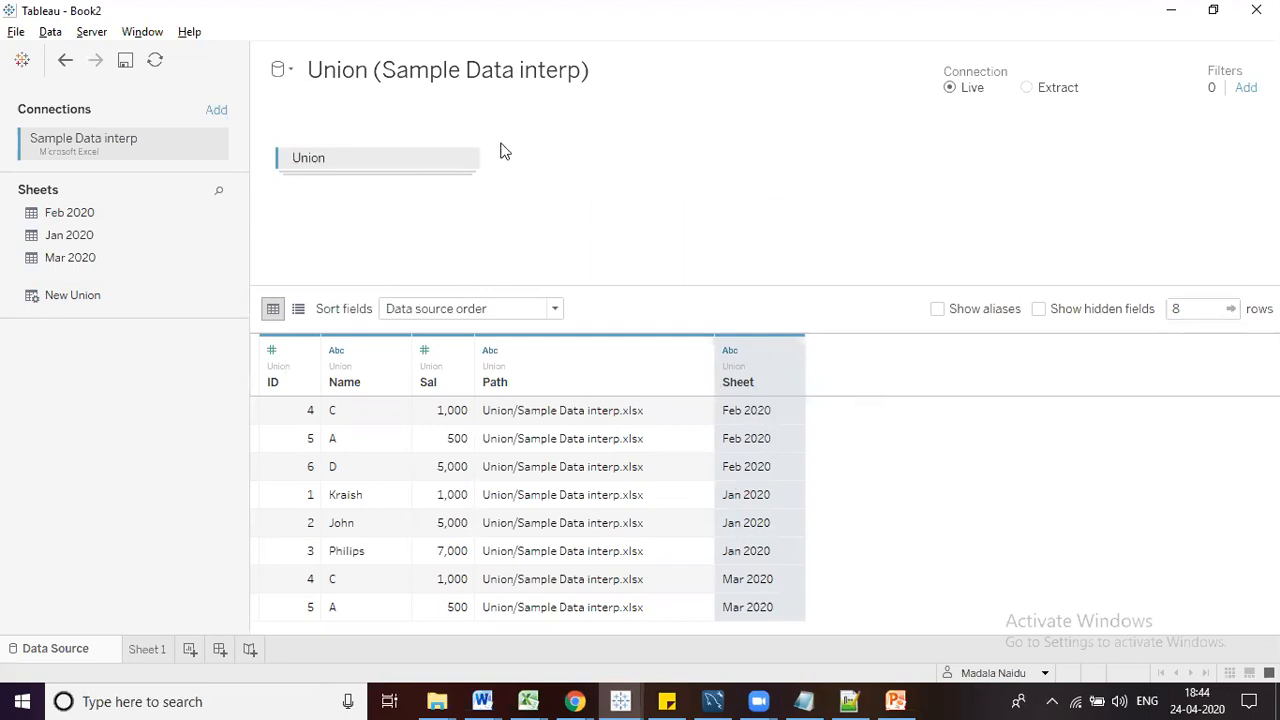
pyautogui.click(465, 161)
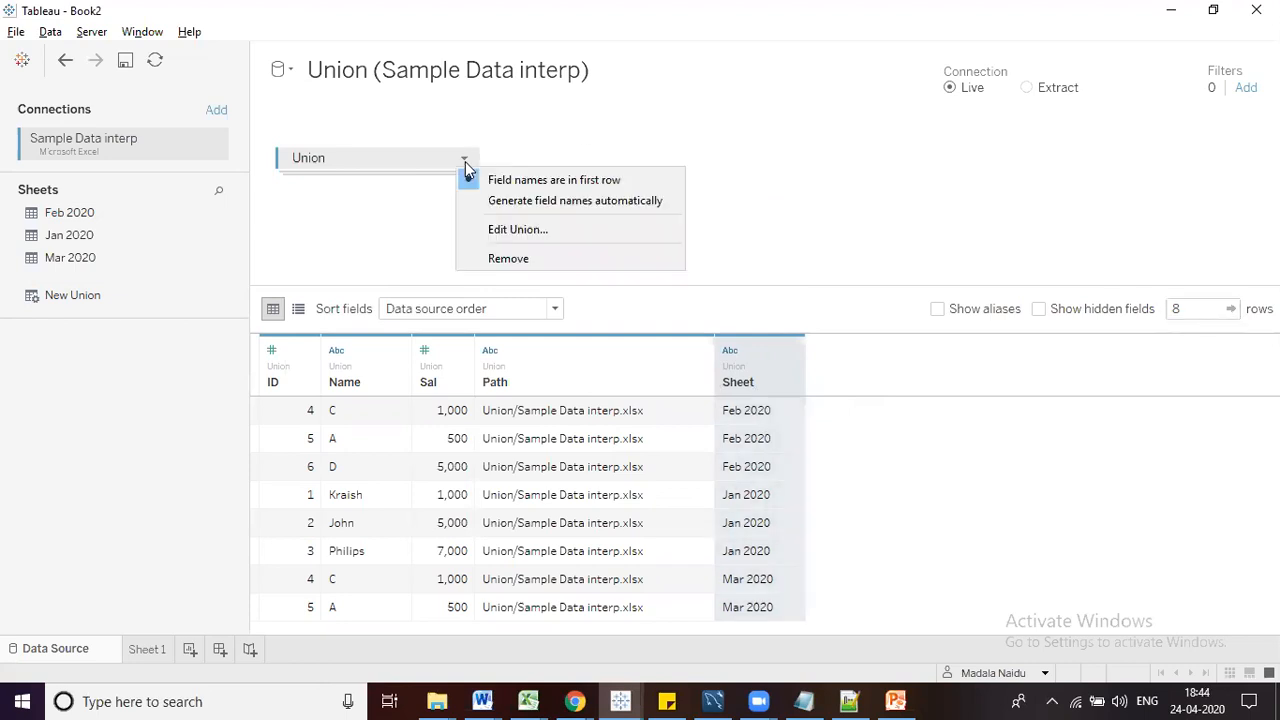
pyautogui.click(531, 134)
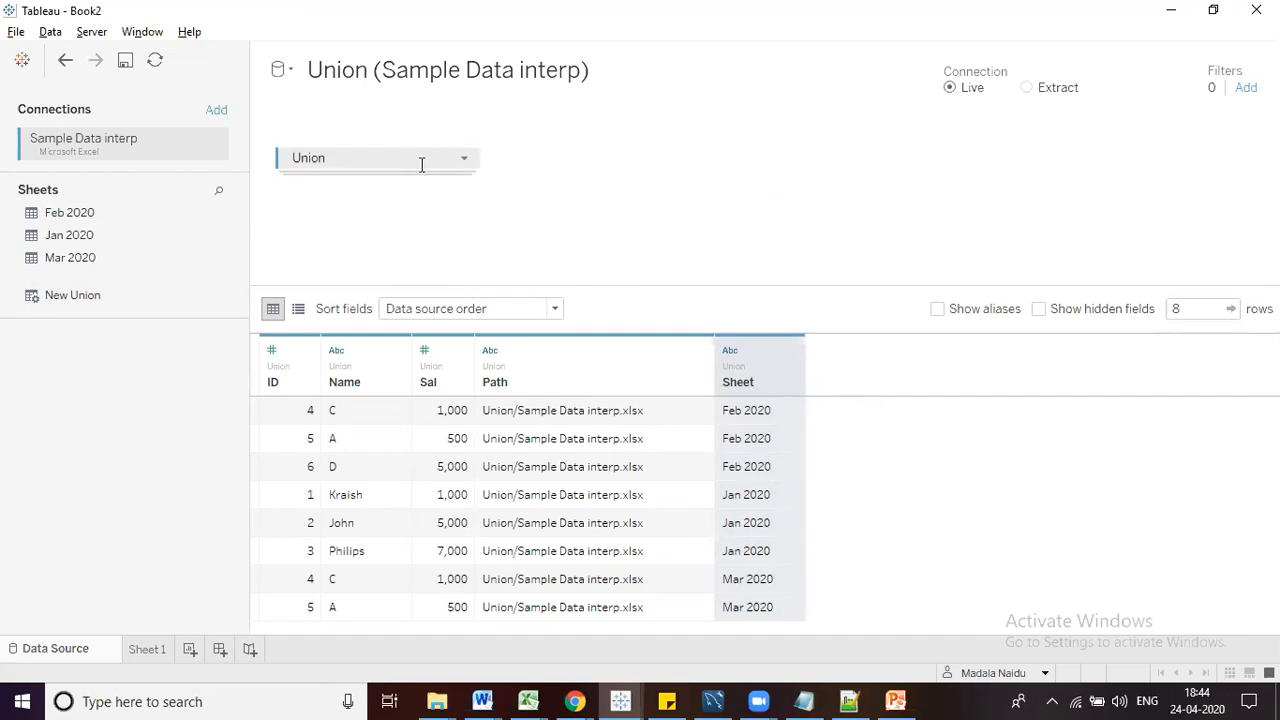
pyautogui.click(465, 161)
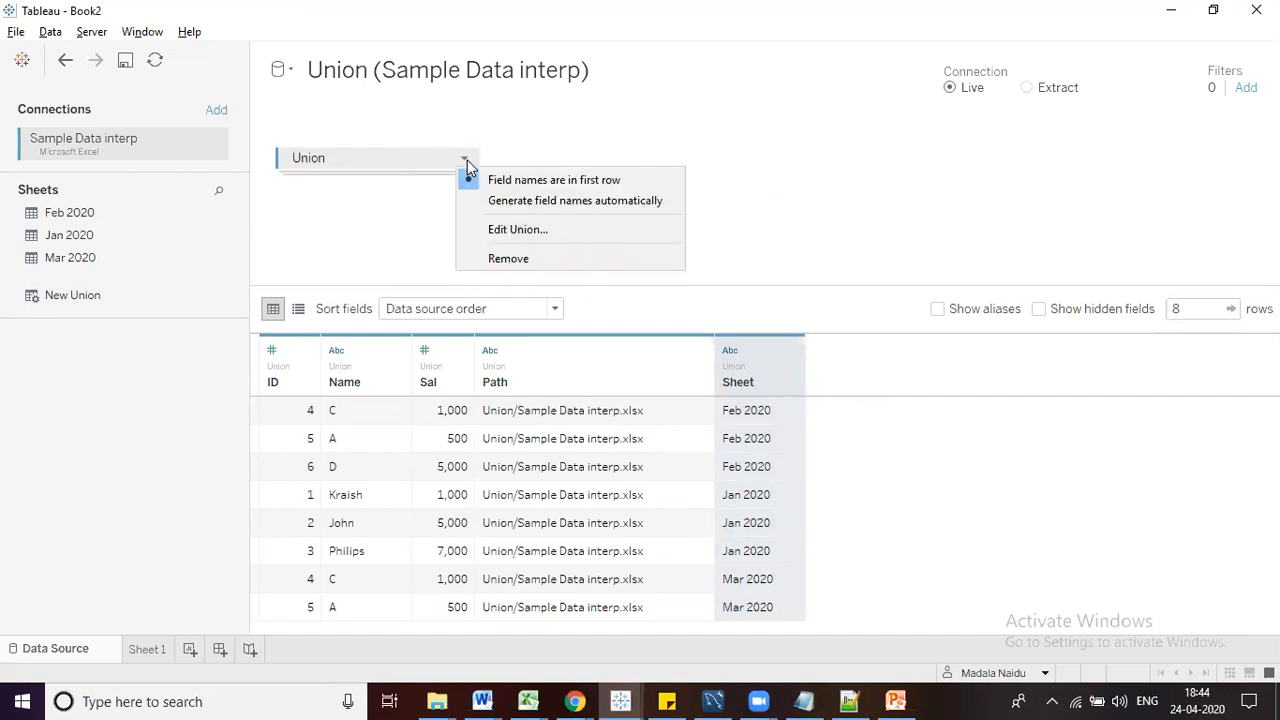
pyautogui.click(504, 231)
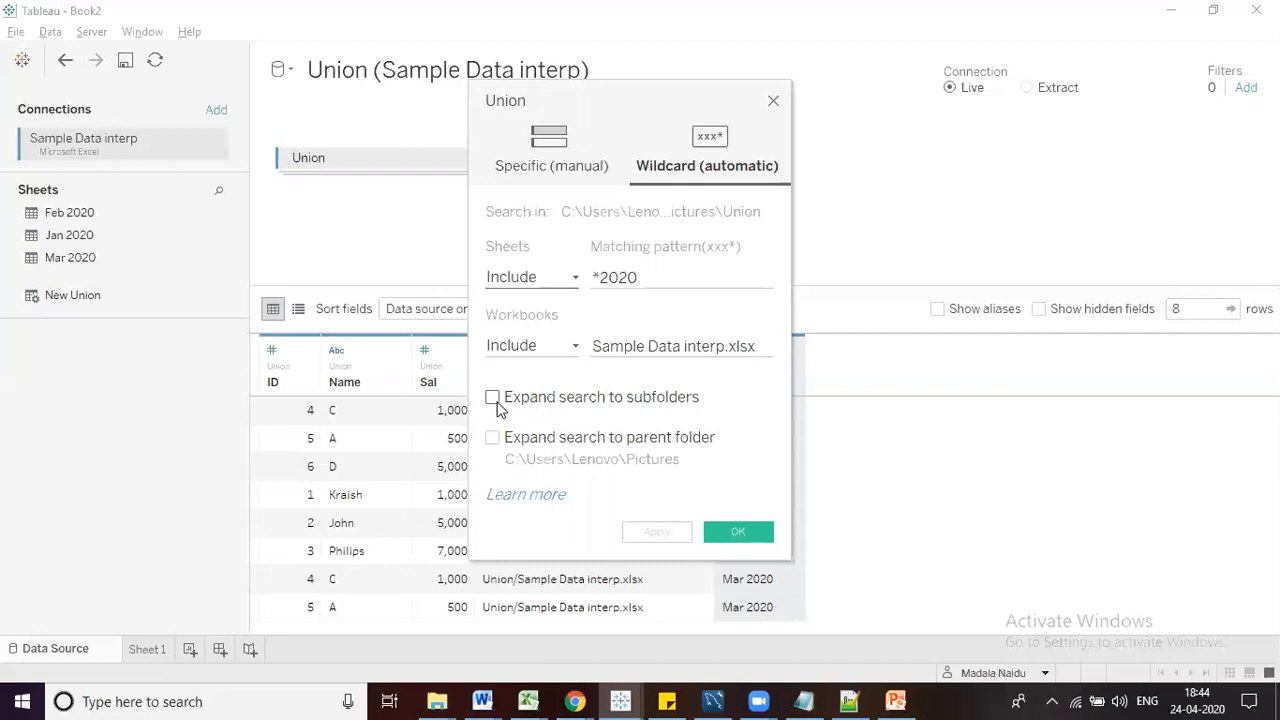
# Switch to PowerPoint, rework slide 11's diagram into nested boxes labelled A and B, and return to Tableau Book2
pyautogui.click(893, 701)
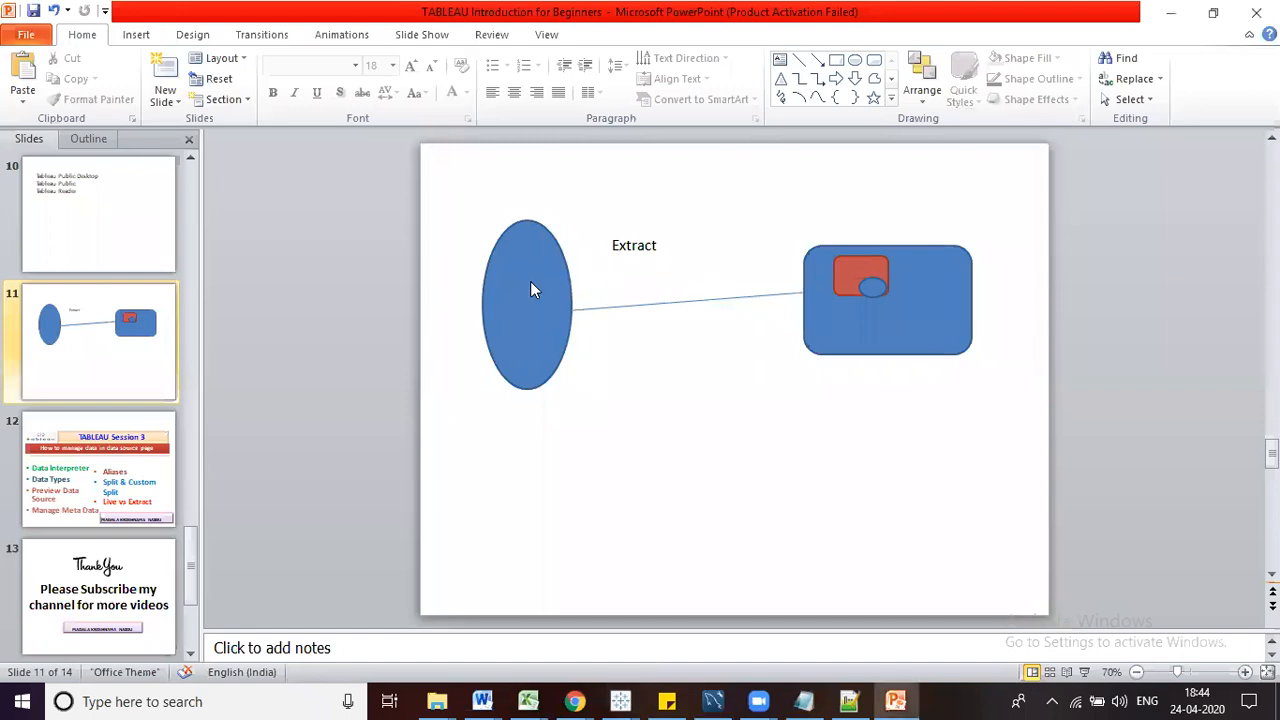
pyautogui.click(533, 311)
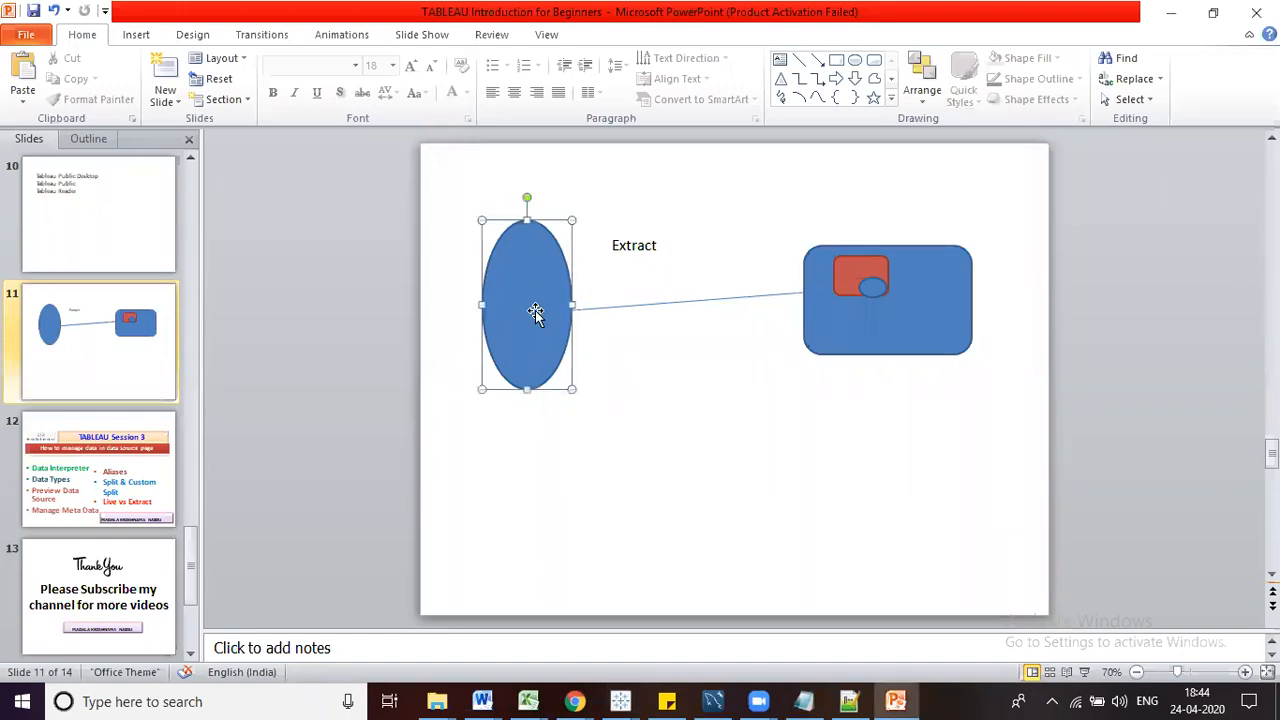
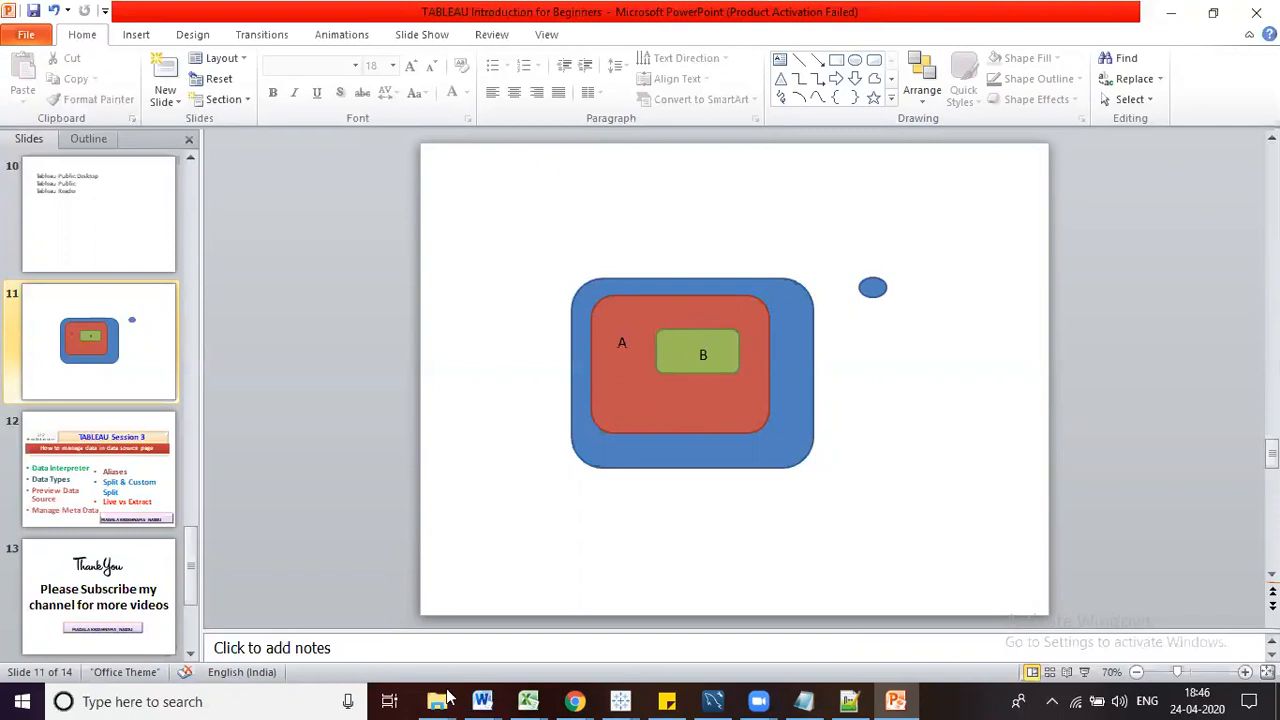
pyautogui.moveTo(441, 700)
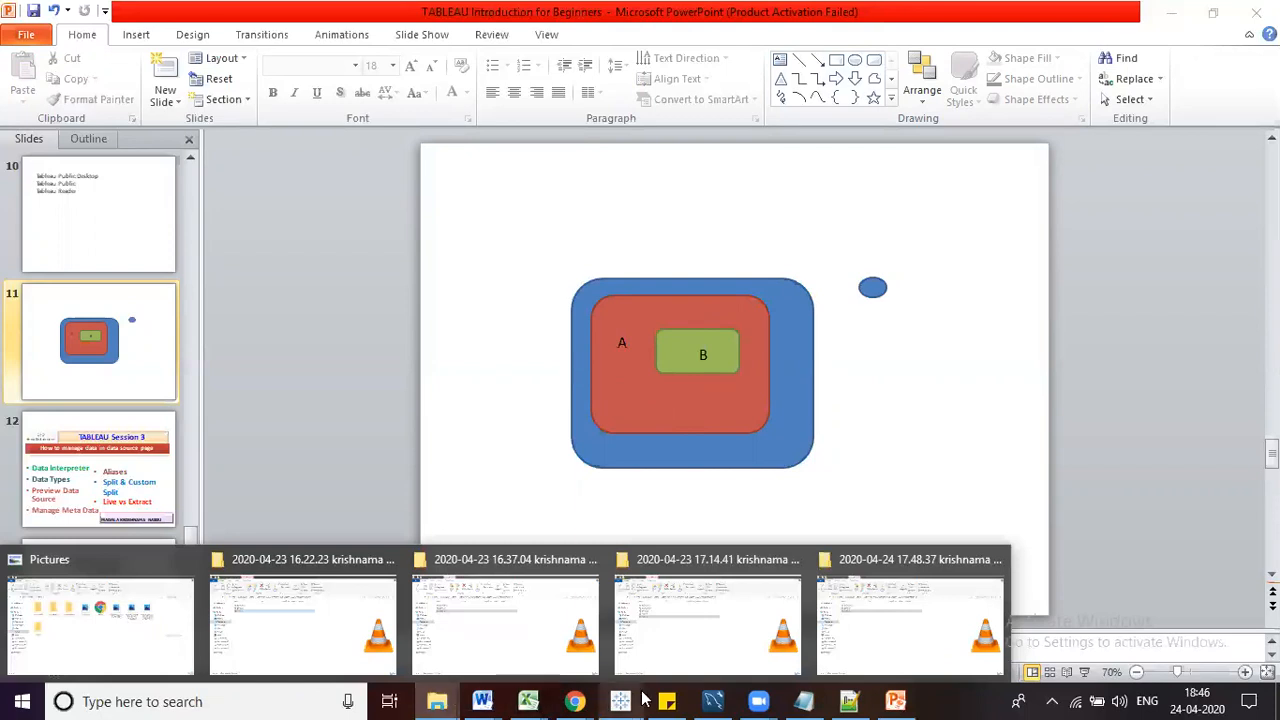
pyautogui.moveTo(620, 700)
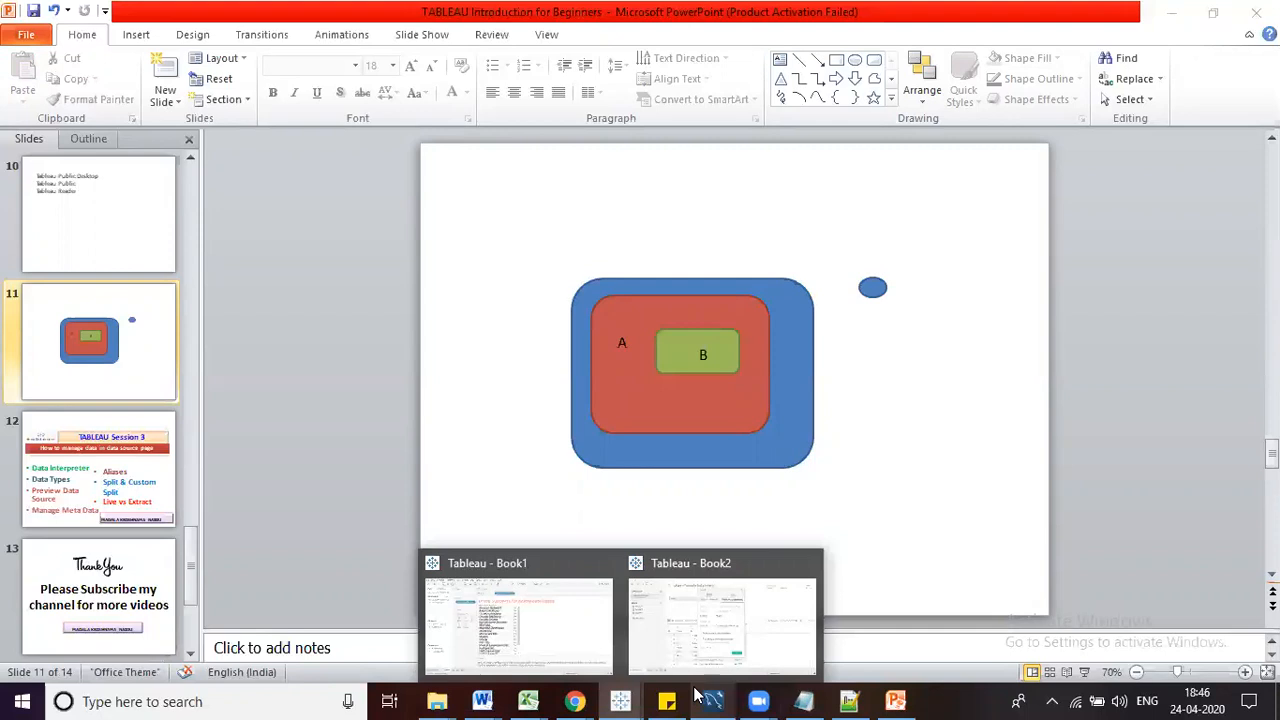
pyautogui.click(697, 645)
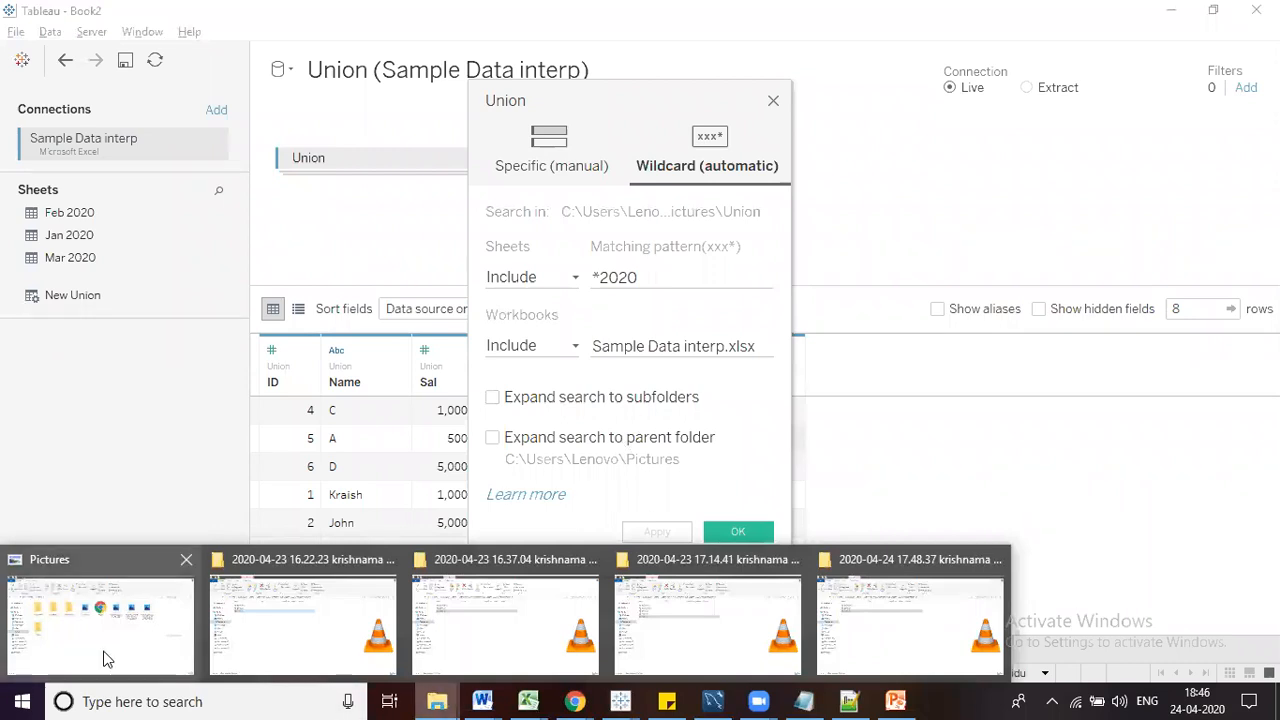
# Switch to the Pictures window in File Explorer and open the Union folder
pyautogui.click(107, 659)
pyautogui.click(221, 372)
pyautogui.doubleClick(221, 372)
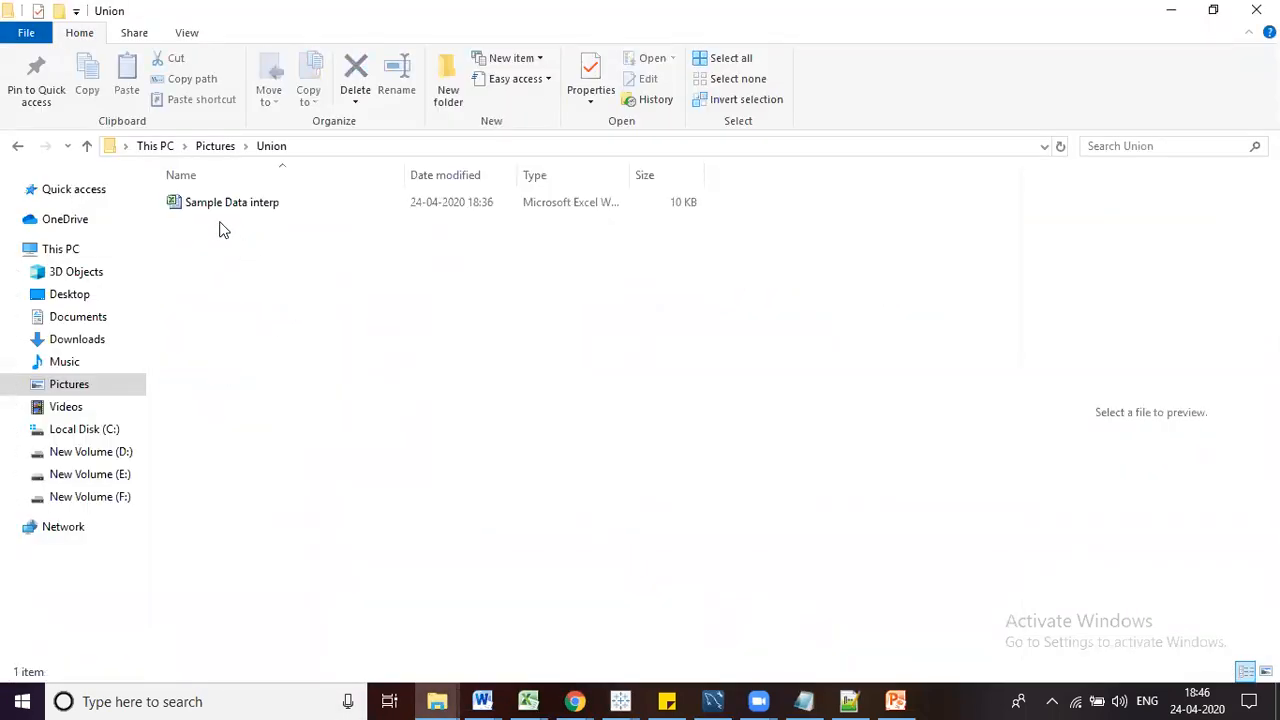
# Create a new subfolder named A inside the Union folder
pyautogui.rightClick(237, 248)
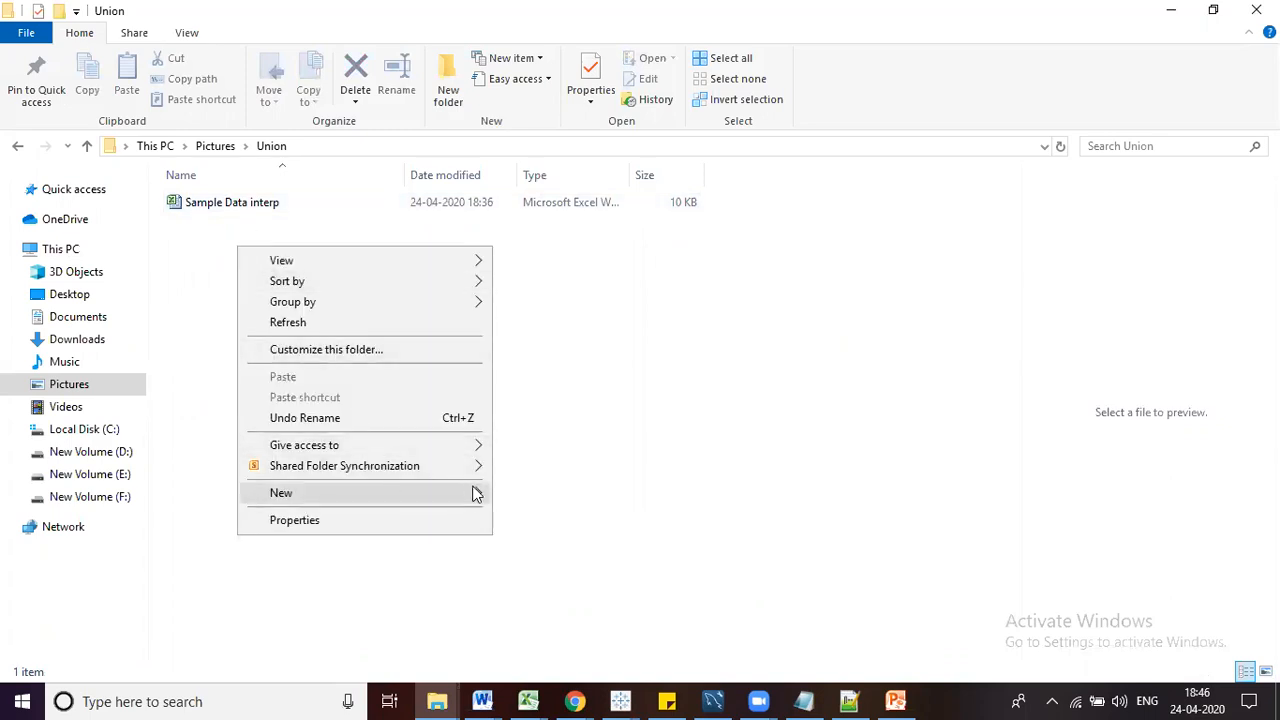
pyautogui.moveTo(476, 493)
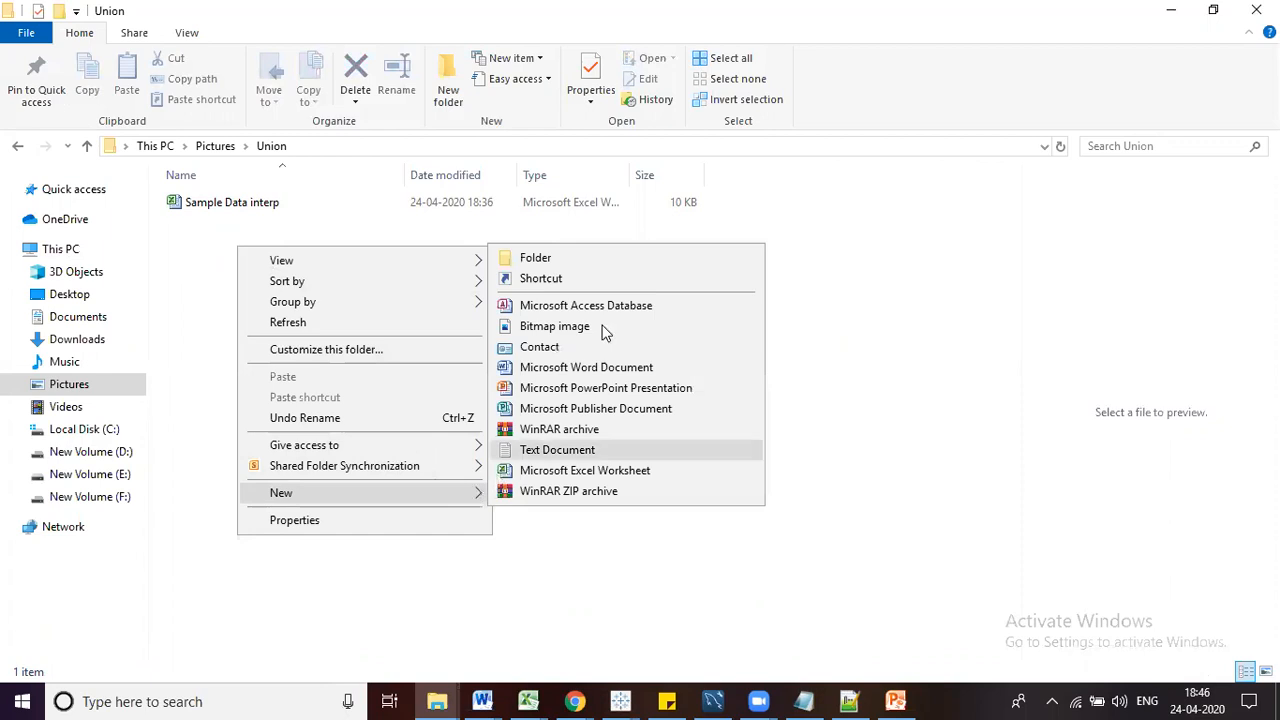
pyautogui.click(596, 258)
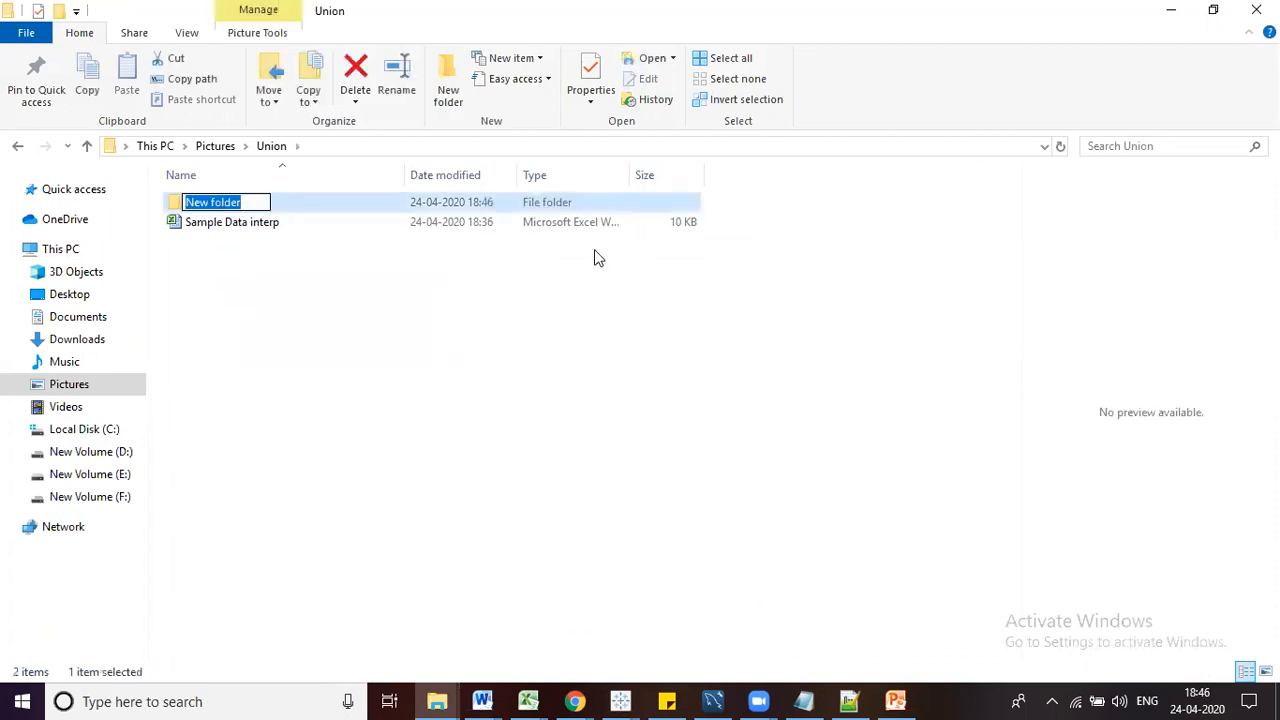
pyautogui.write('1')
pyautogui.press('BackSpace')
pyautogui.write('A')
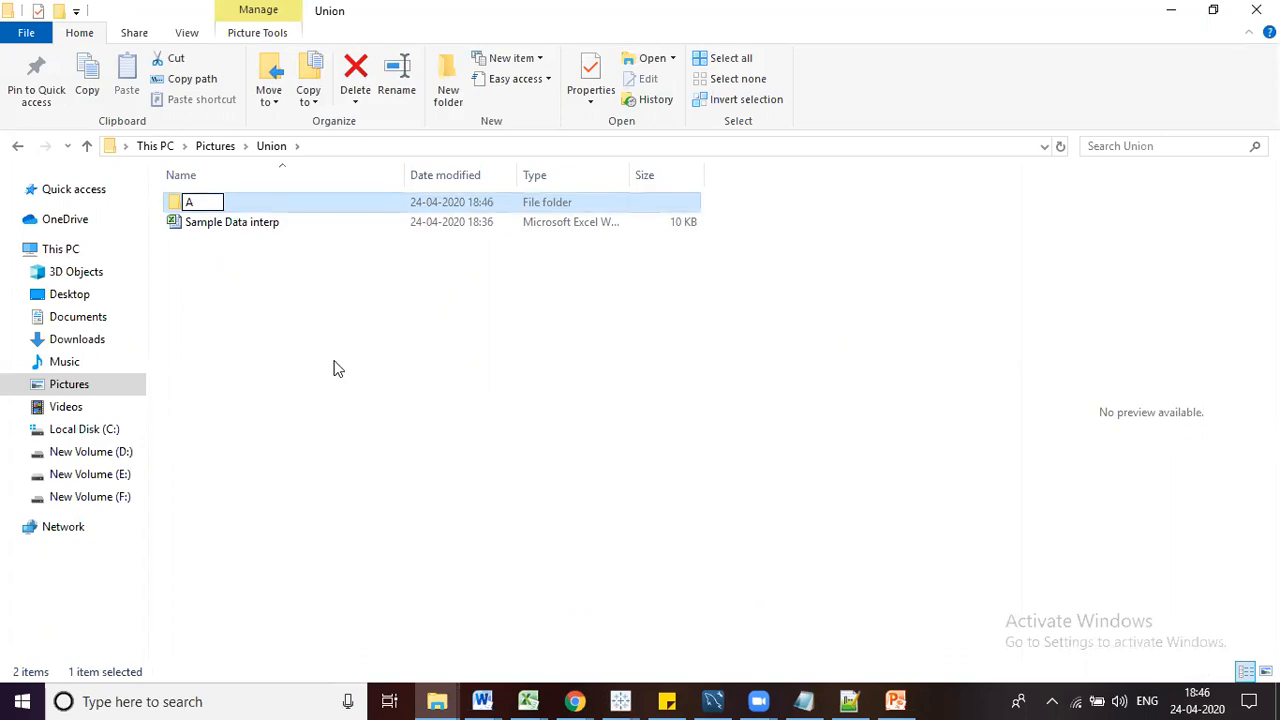
pyautogui.click(287, 345)
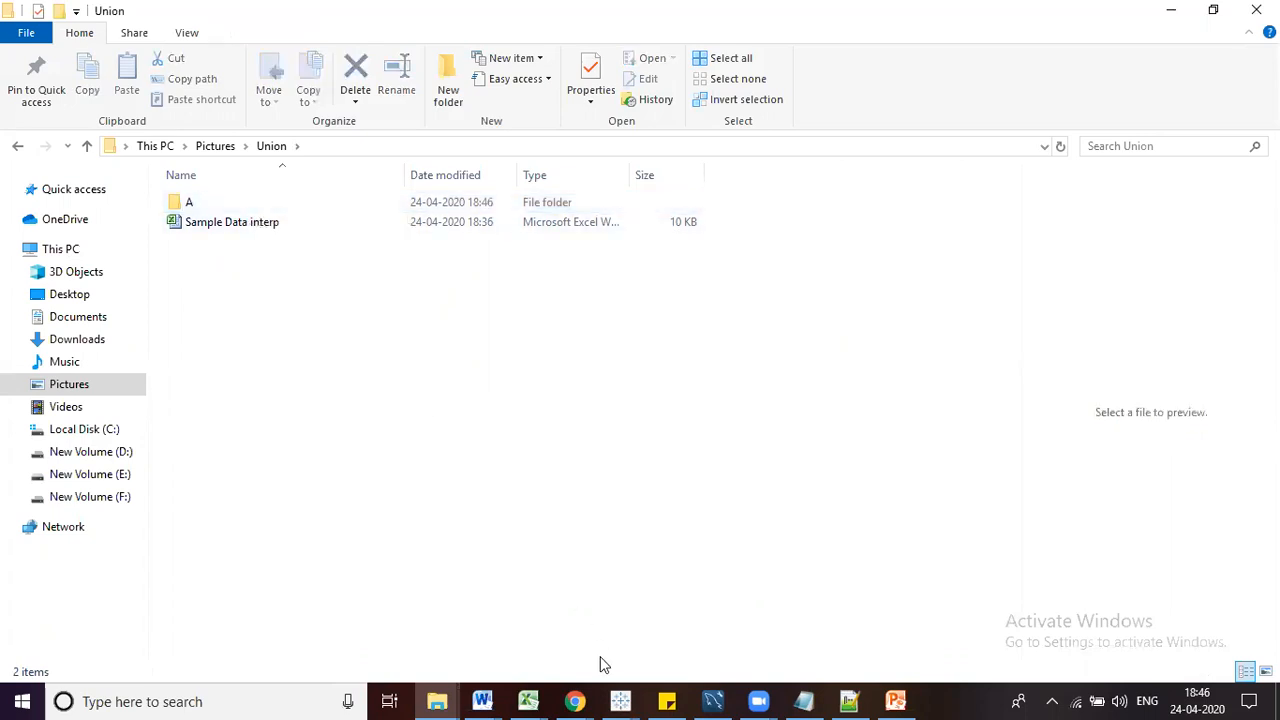
# Switch to the April 2020 workbook in Excel, check Sheet2 and Sheet3, and return to the April 2020 sheet
pyautogui.moveTo(530, 700)
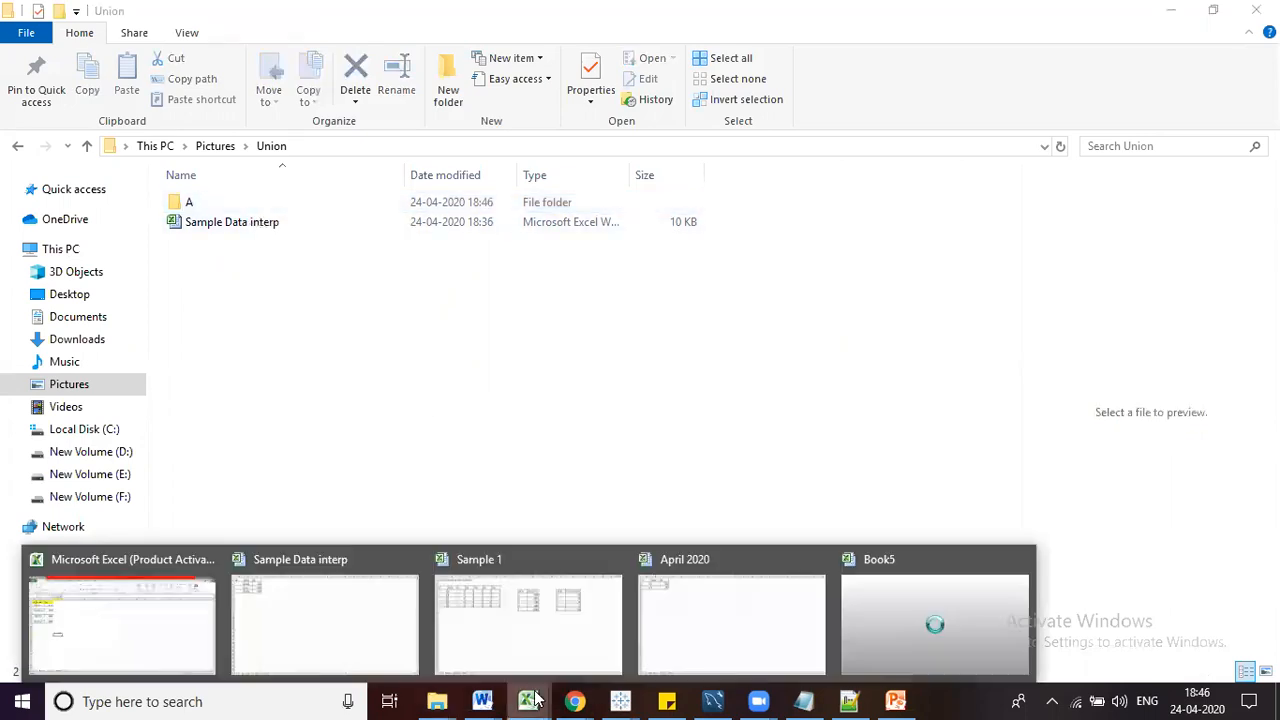
pyautogui.click(717, 625)
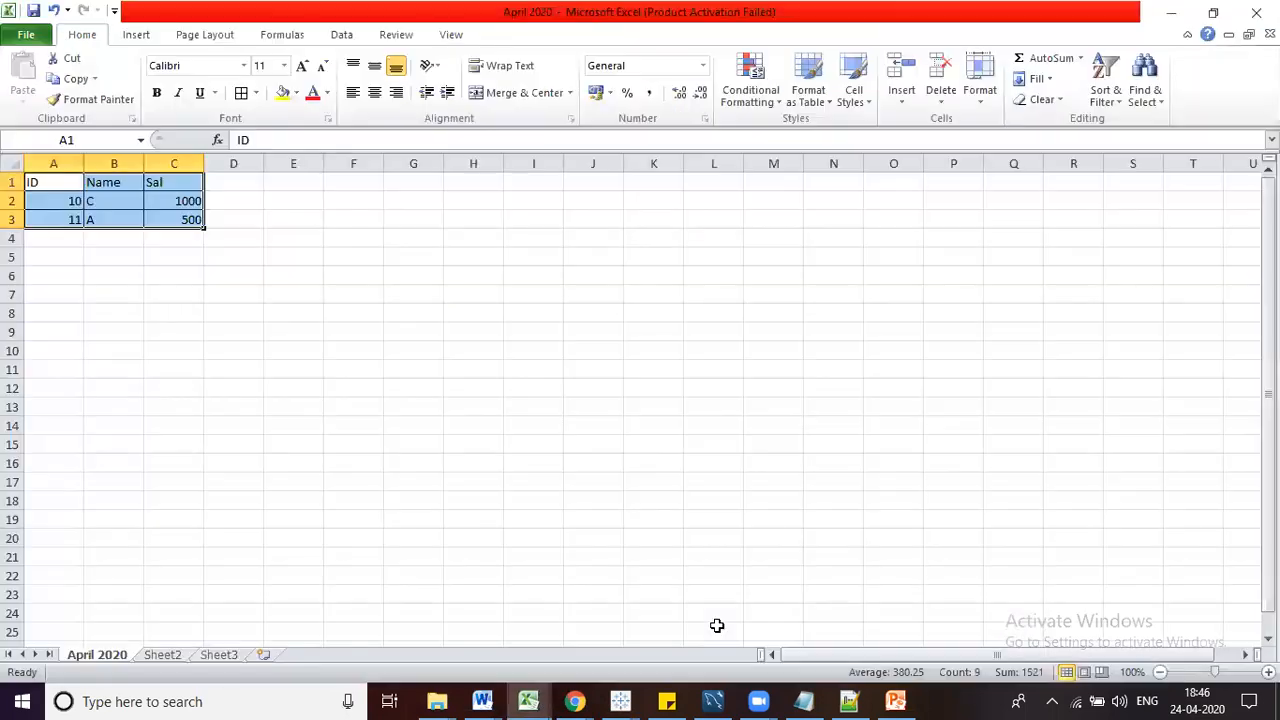
pyautogui.click(272, 374)
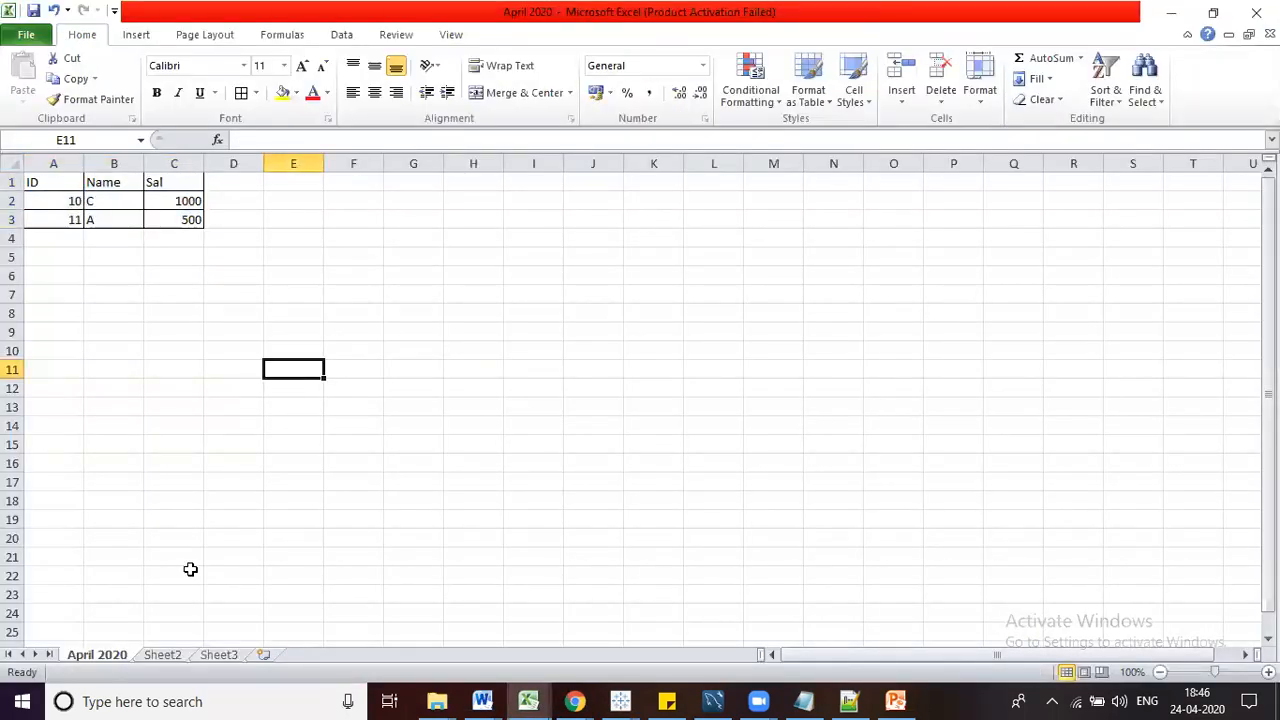
pyautogui.click(158, 655)
pyautogui.click(216, 655)
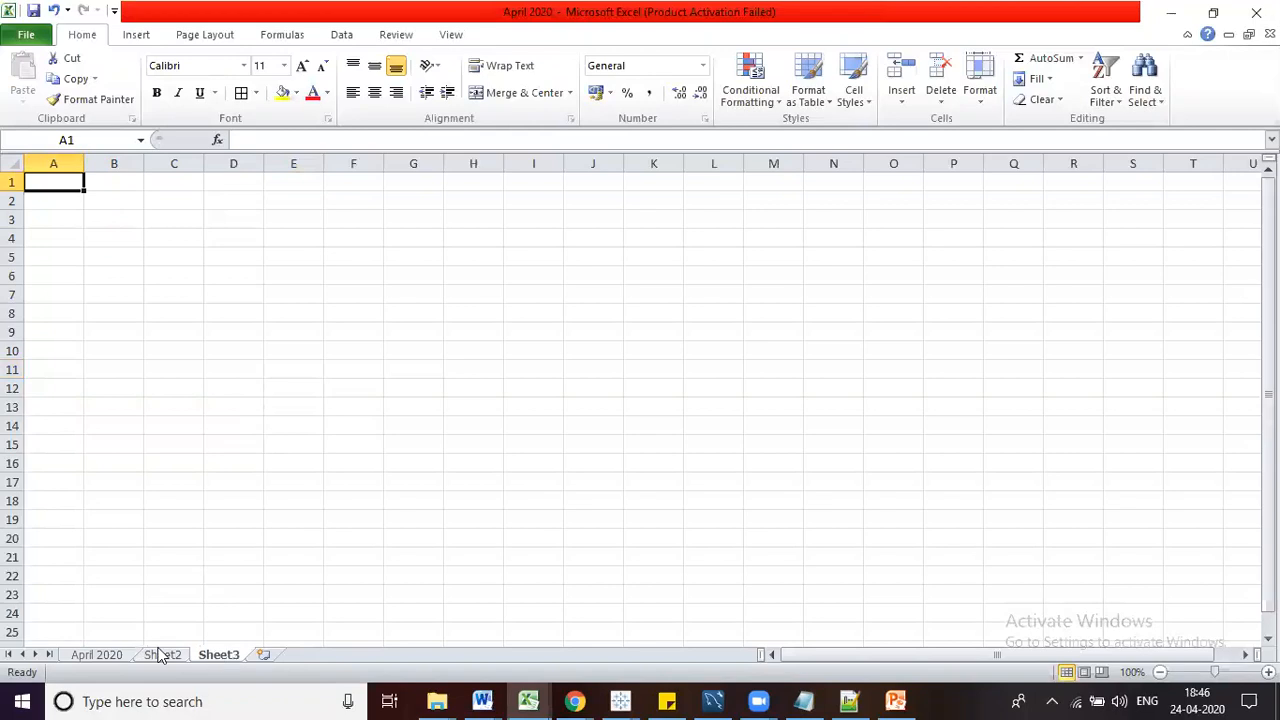
pyautogui.click(112, 656)
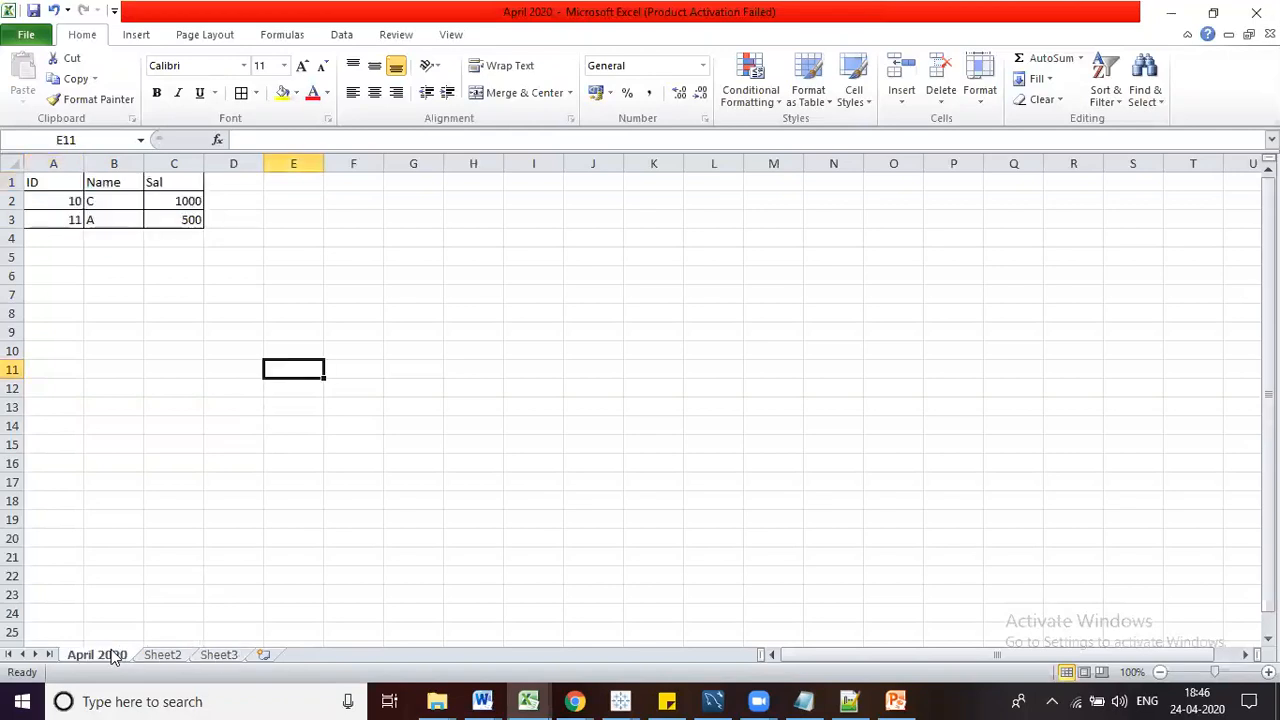
# Save the April 2020 workbook under the name A in subfolder A of the Pictures Union folder
pyautogui.click(26, 38)
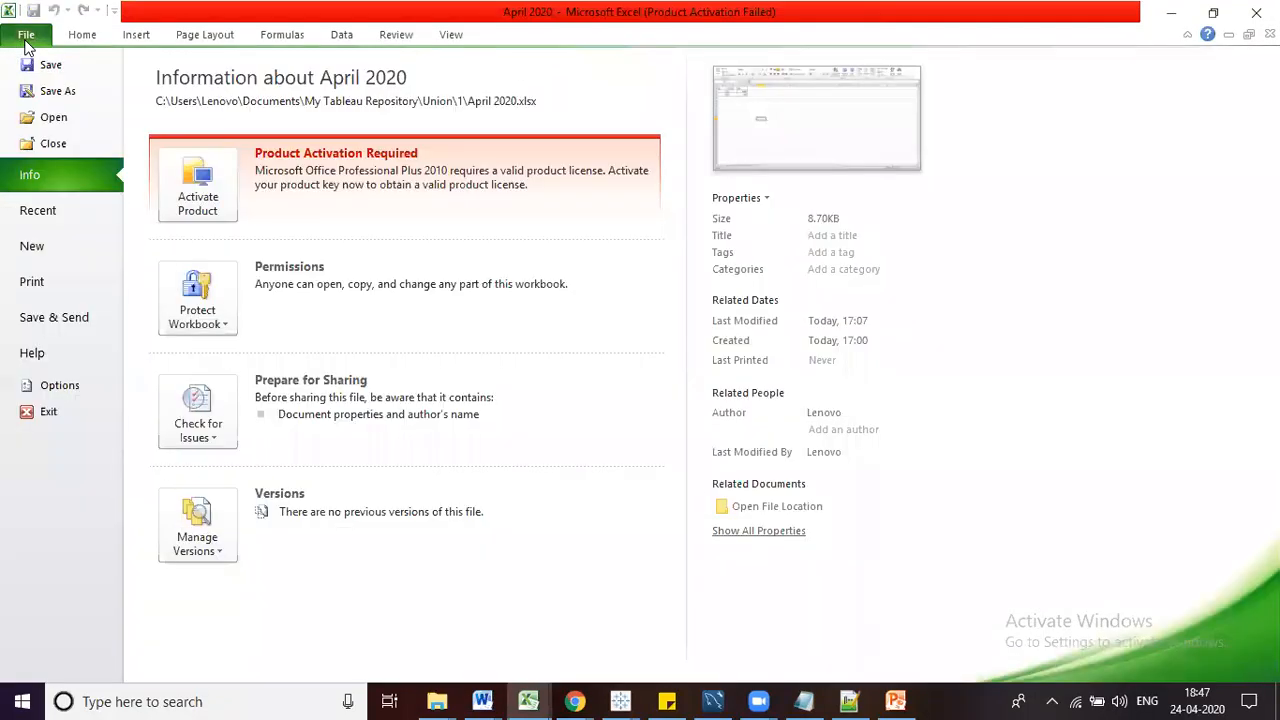
pyautogui.click(55, 95)
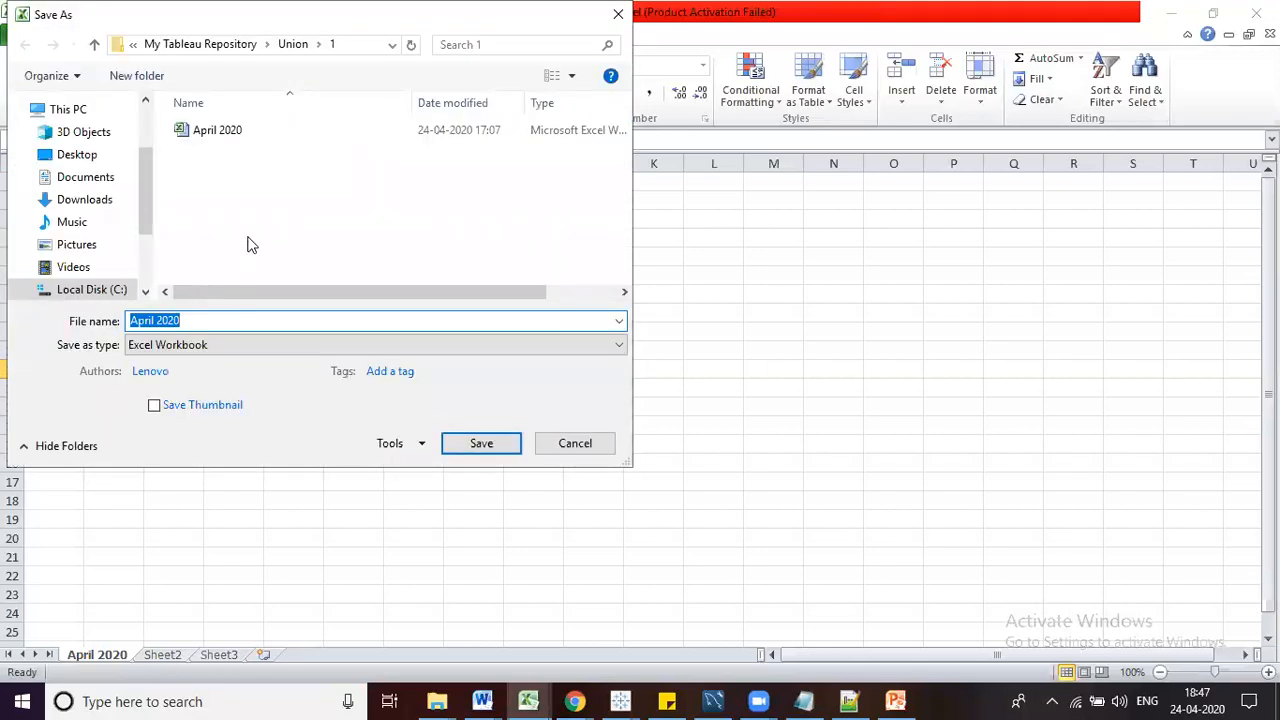
pyautogui.click(96, 249)
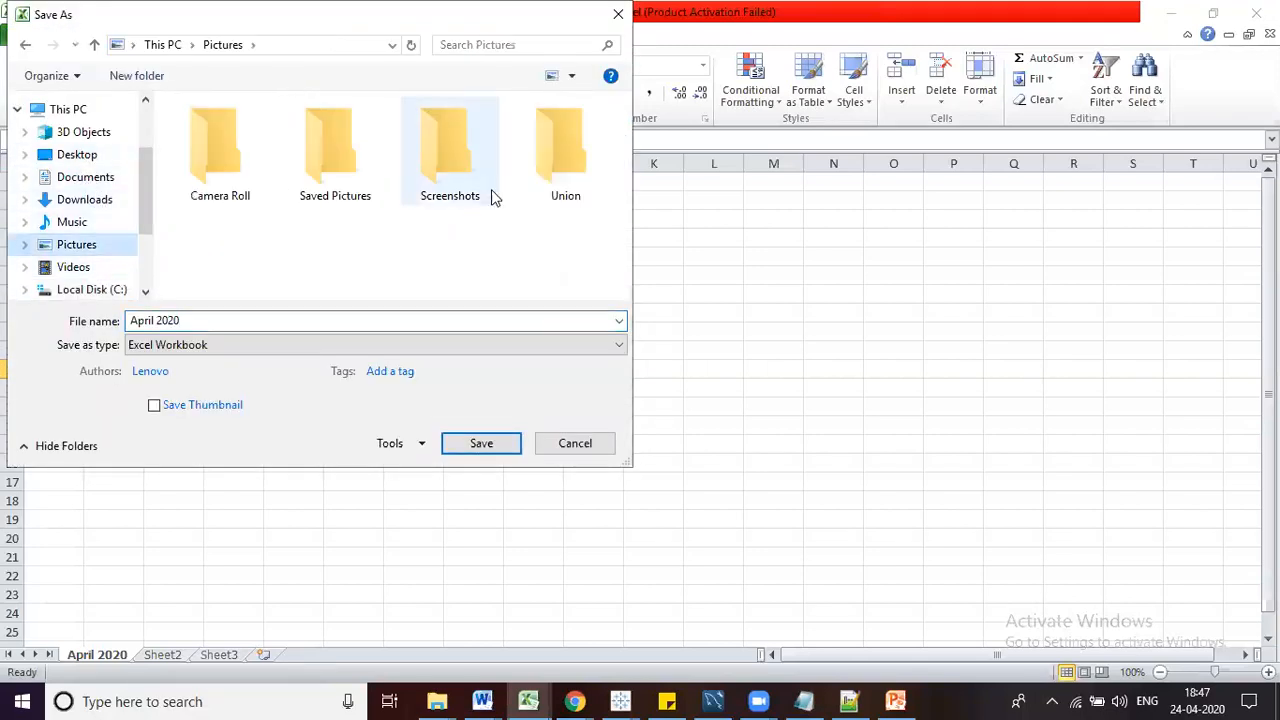
pyautogui.doubleClick(567, 185)
pyautogui.click(232, 134)
pyautogui.doubleClick(232, 139)
pyautogui.tripleClick(219, 320)
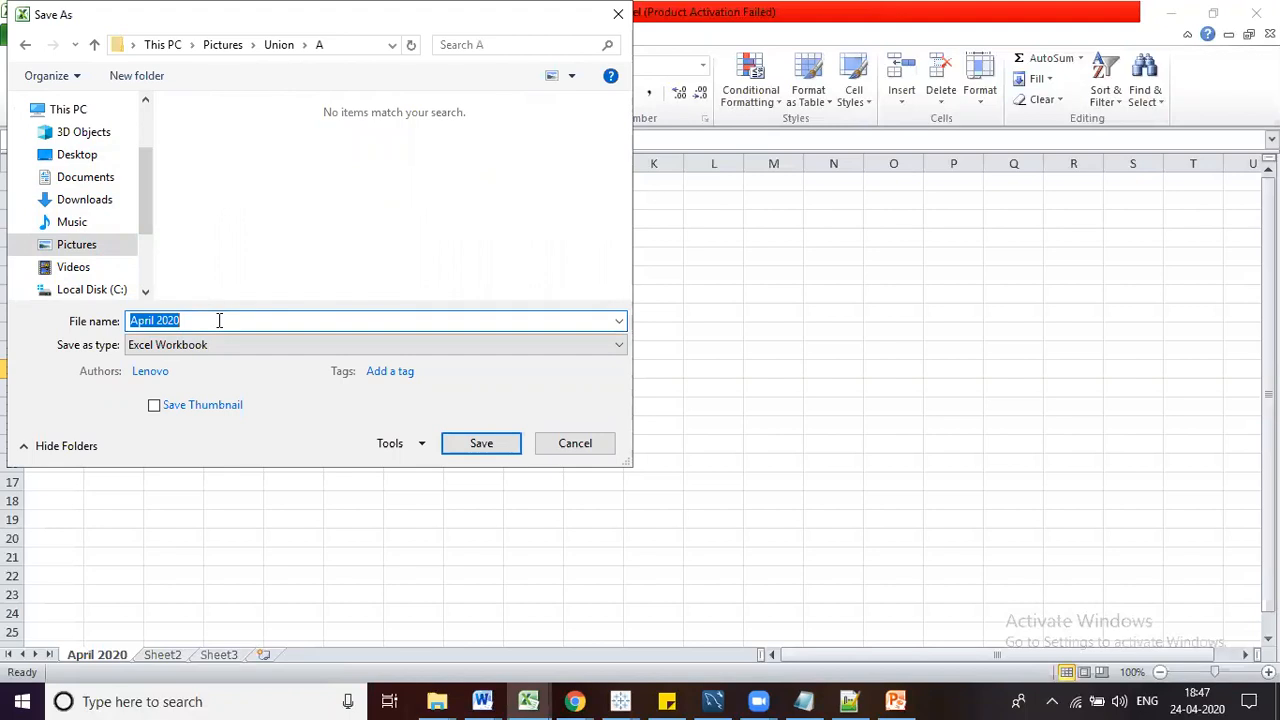
pyautogui.write('A')
pyautogui.click(481, 443)
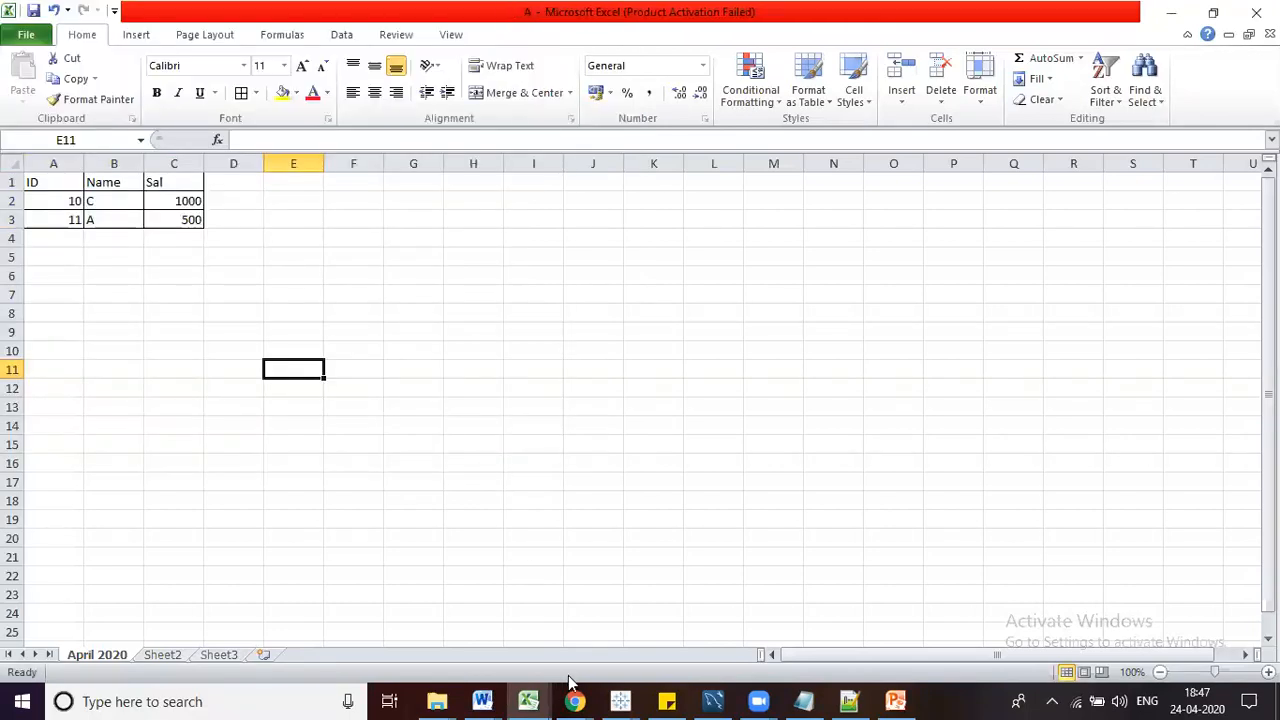
# Switch to Tableau Book2 and expand the union's wildcard search to subfolders, checking workbook A in Excel before confirming
pyautogui.click(620, 700)
pyautogui.click(712, 628)
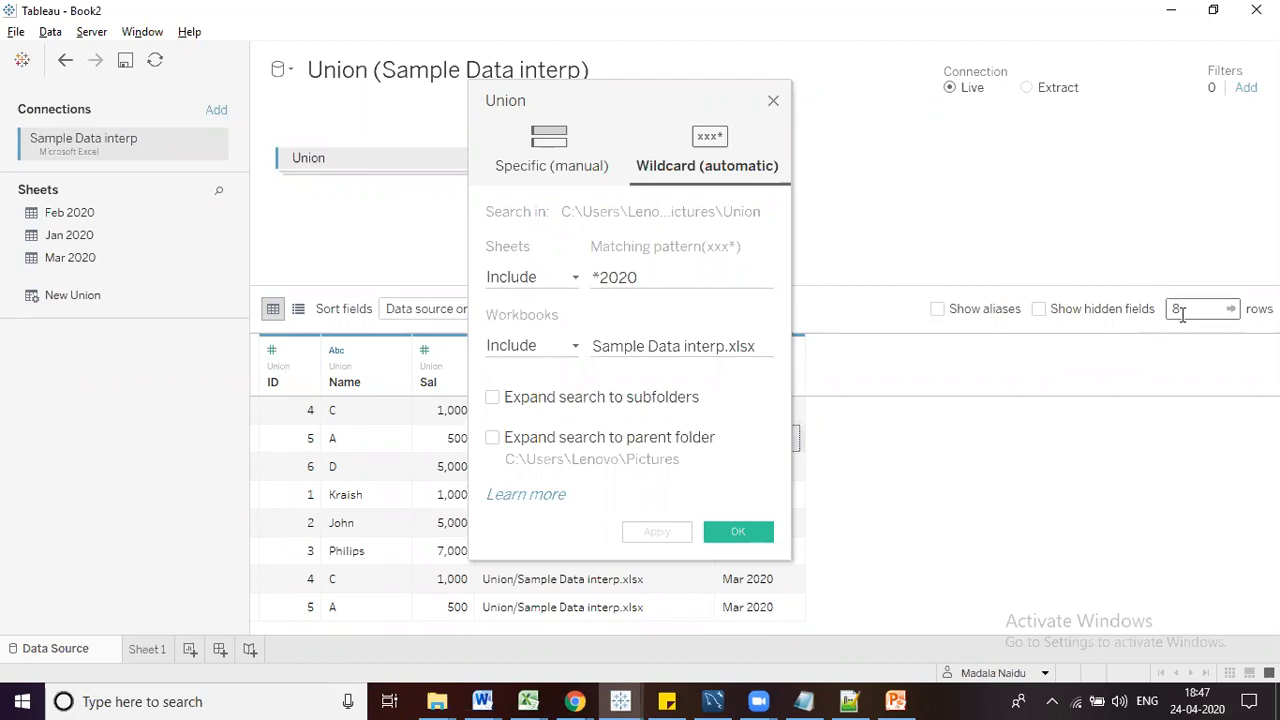
pyautogui.click(492, 398)
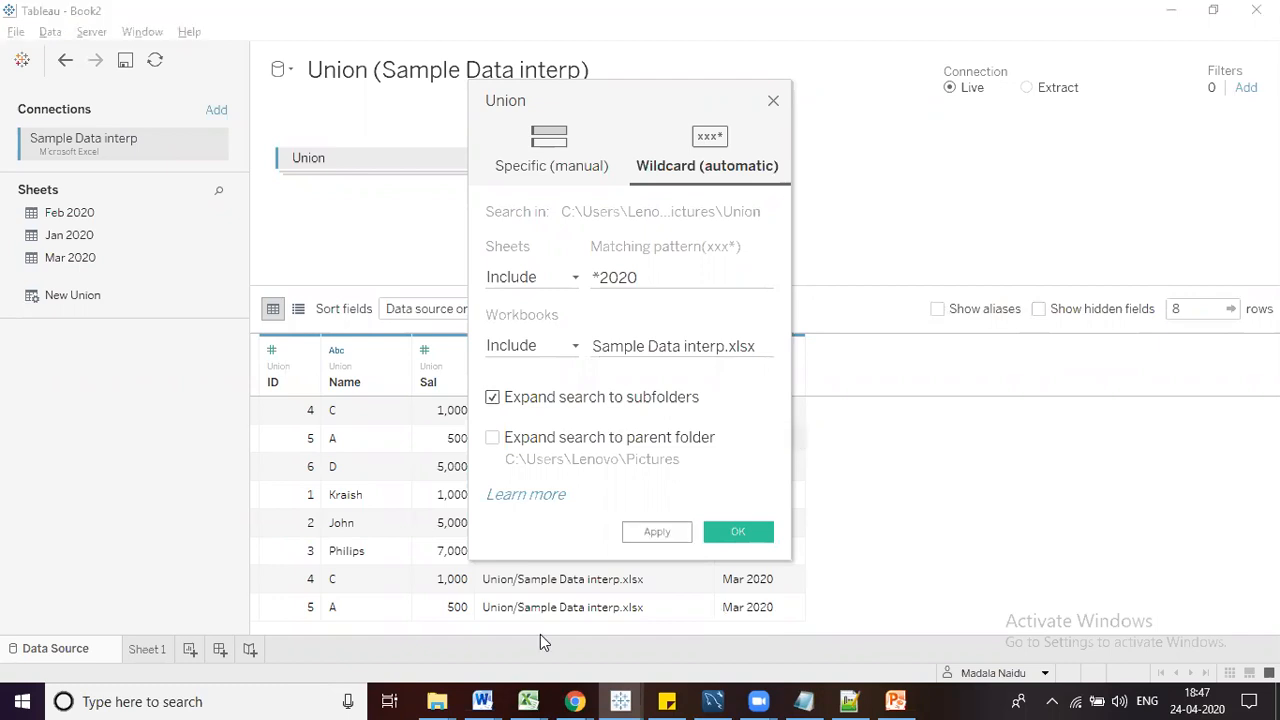
pyautogui.moveTo(528, 699)
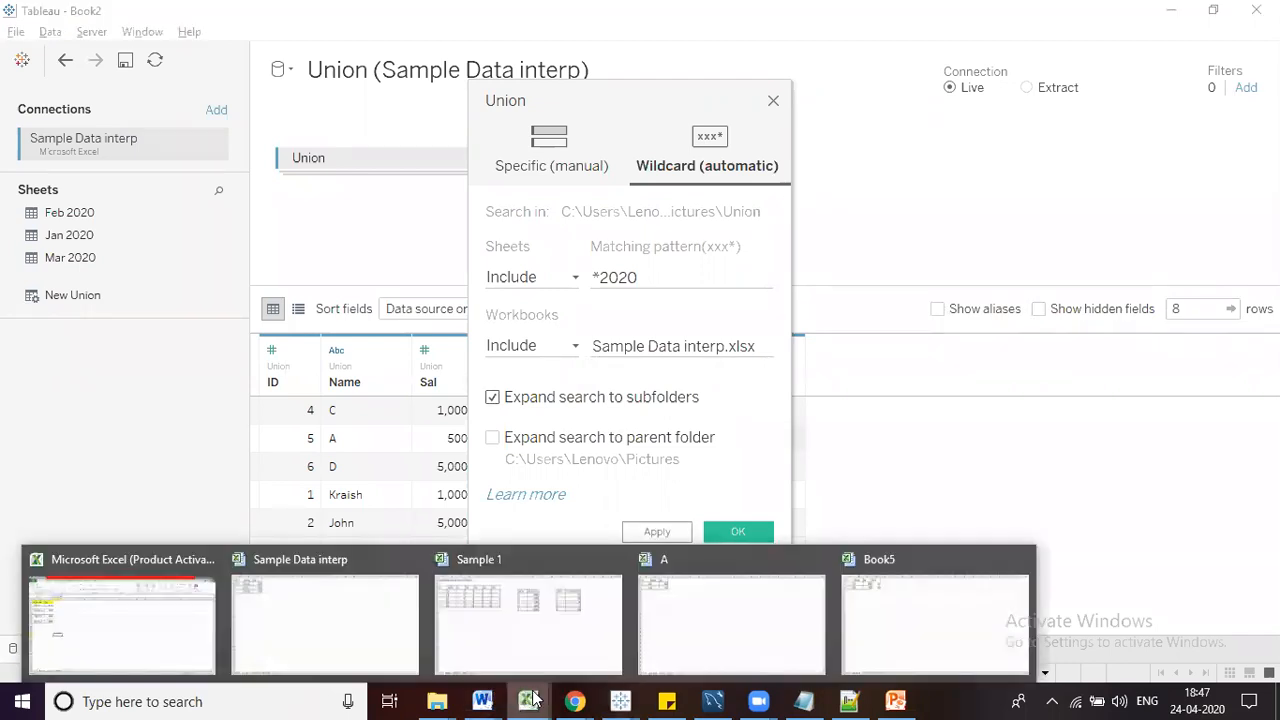
pyautogui.click(731, 612)
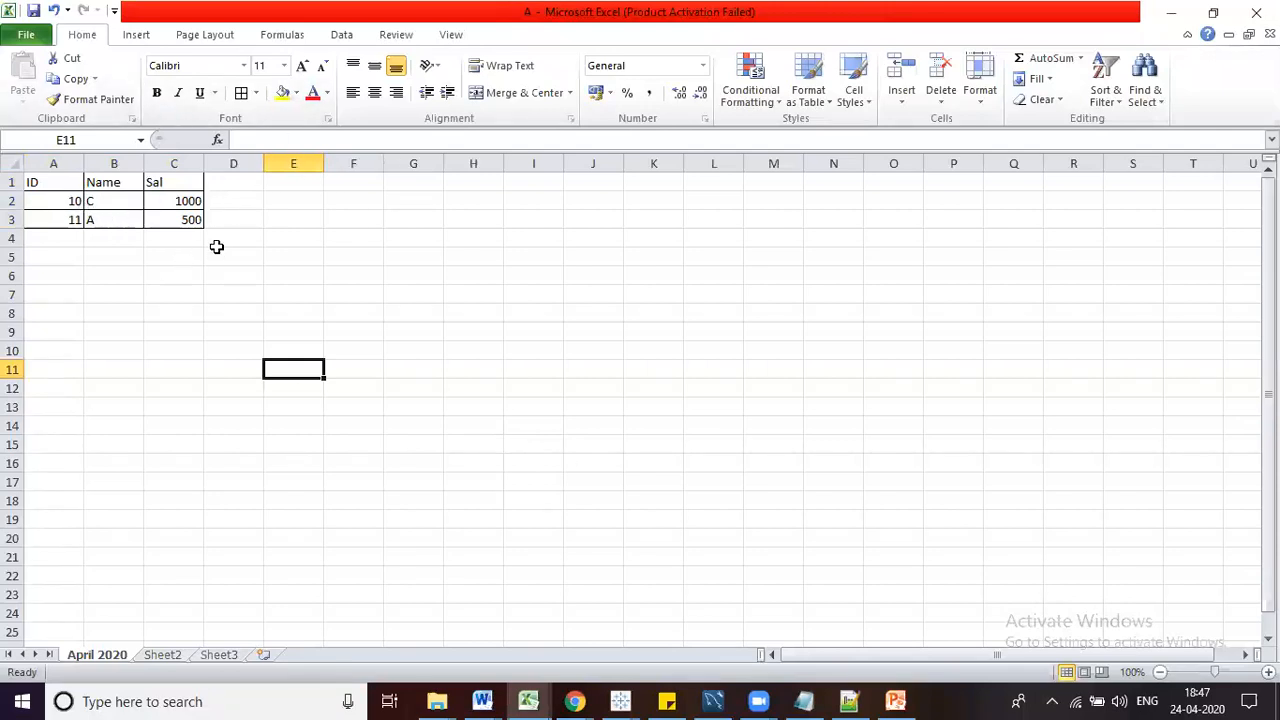
pyautogui.click(1174, 14)
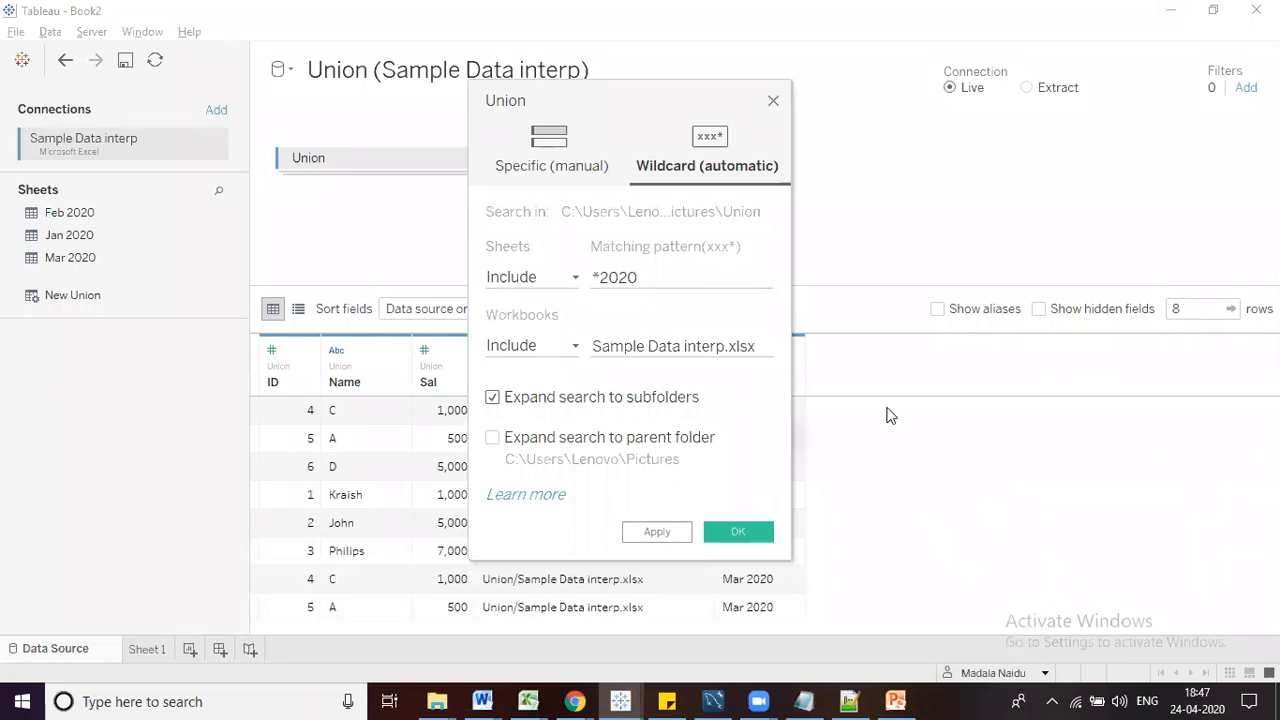
pyautogui.click(737, 531)
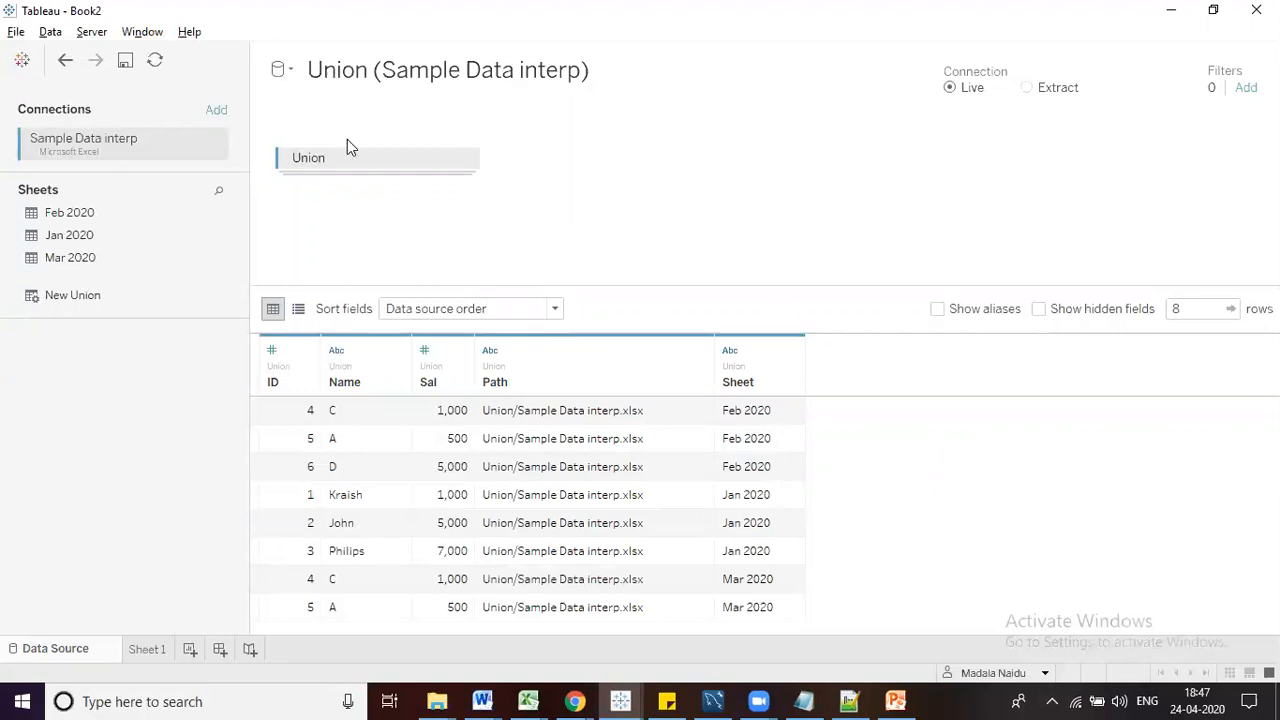
# Recheck the union's wildcard settings, refresh the data source, and switch to the Union folder in File Explorer
pyautogui.click(465, 160)
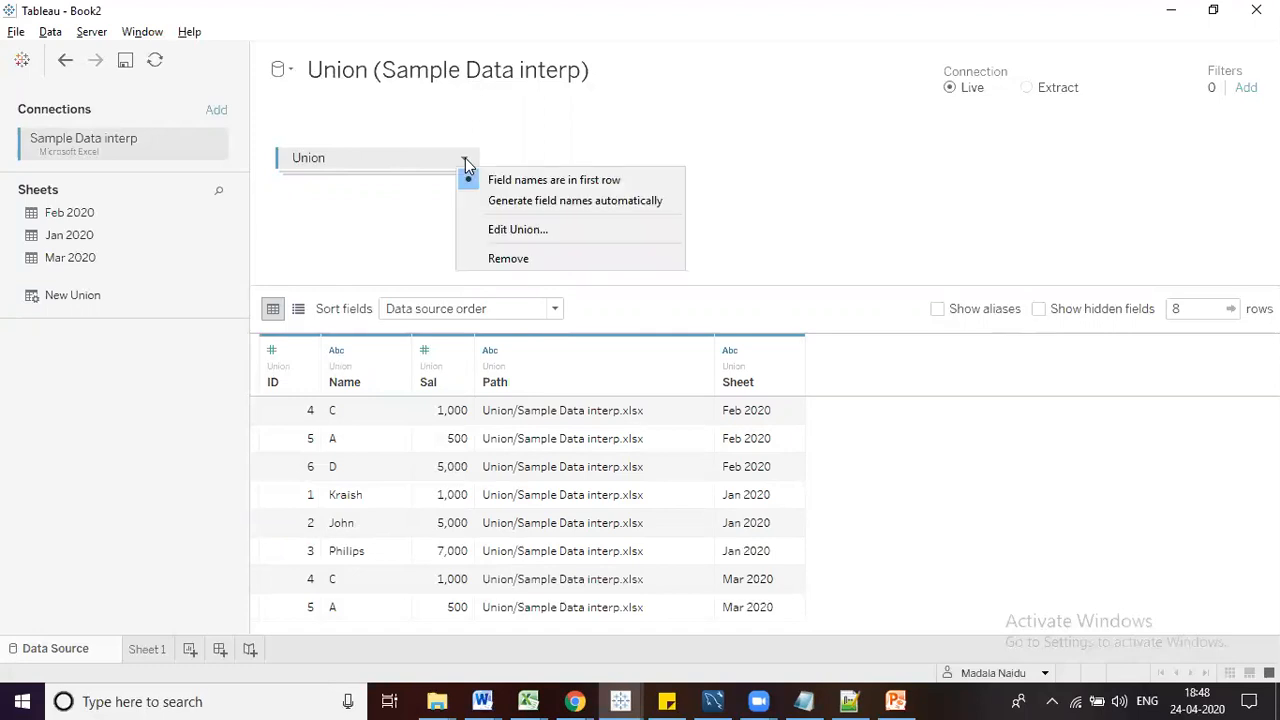
pyautogui.click(519, 232)
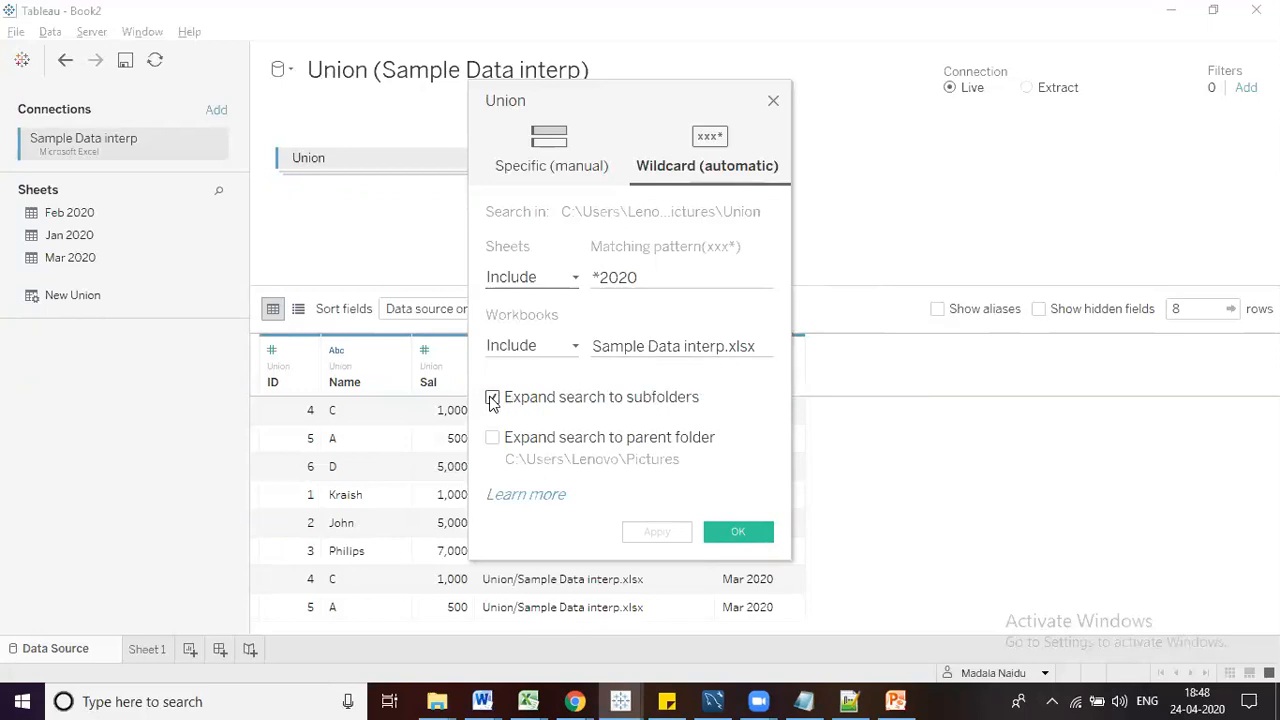
pyautogui.click(737, 532)
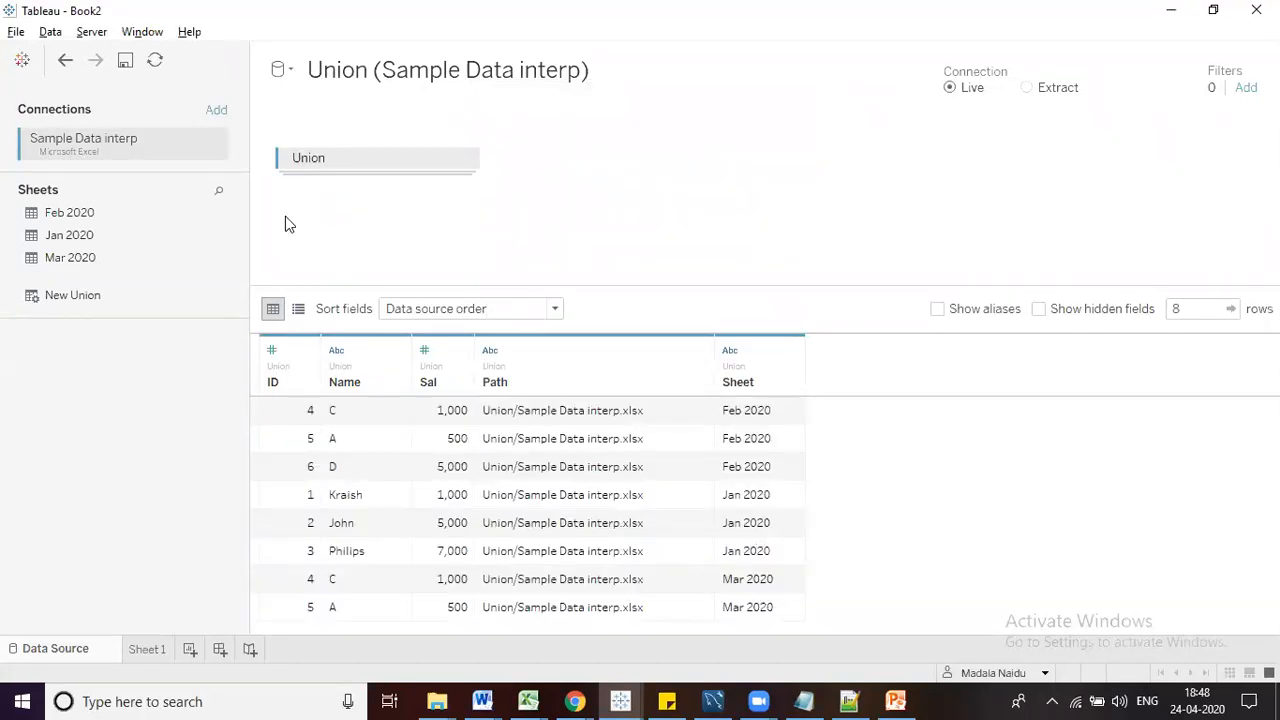
pyautogui.click(155, 60)
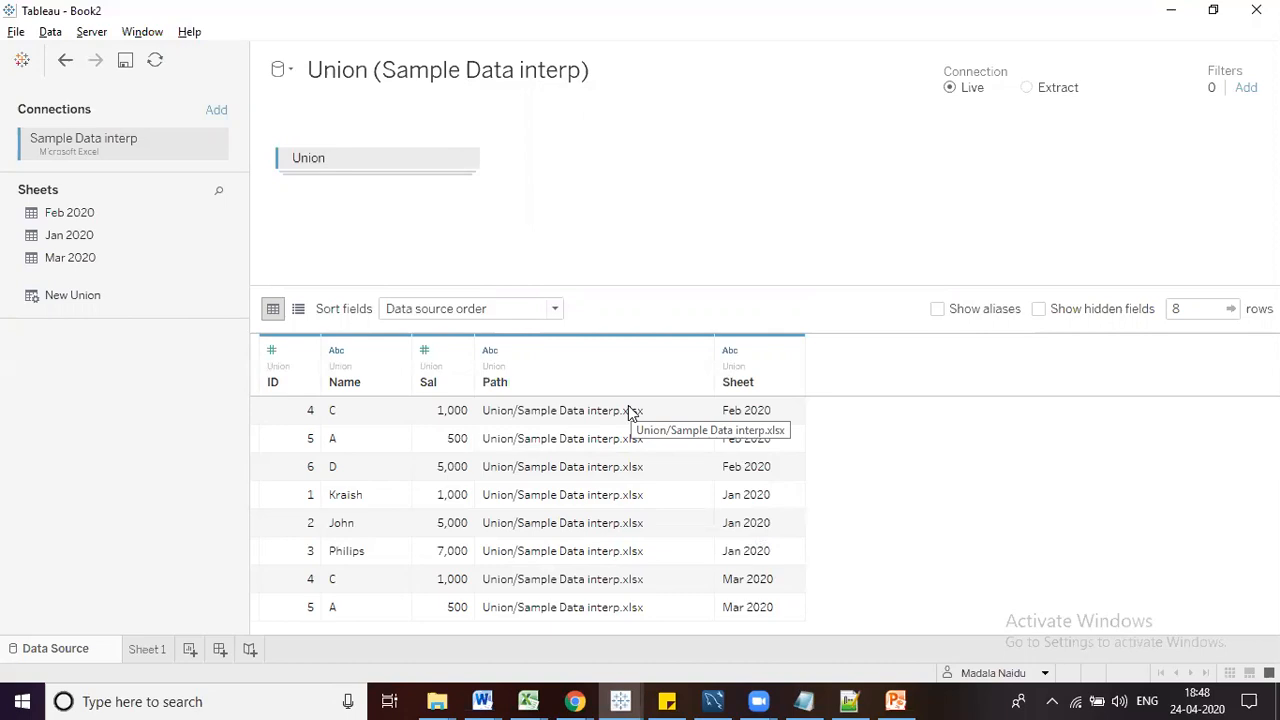
pyautogui.click(449, 700)
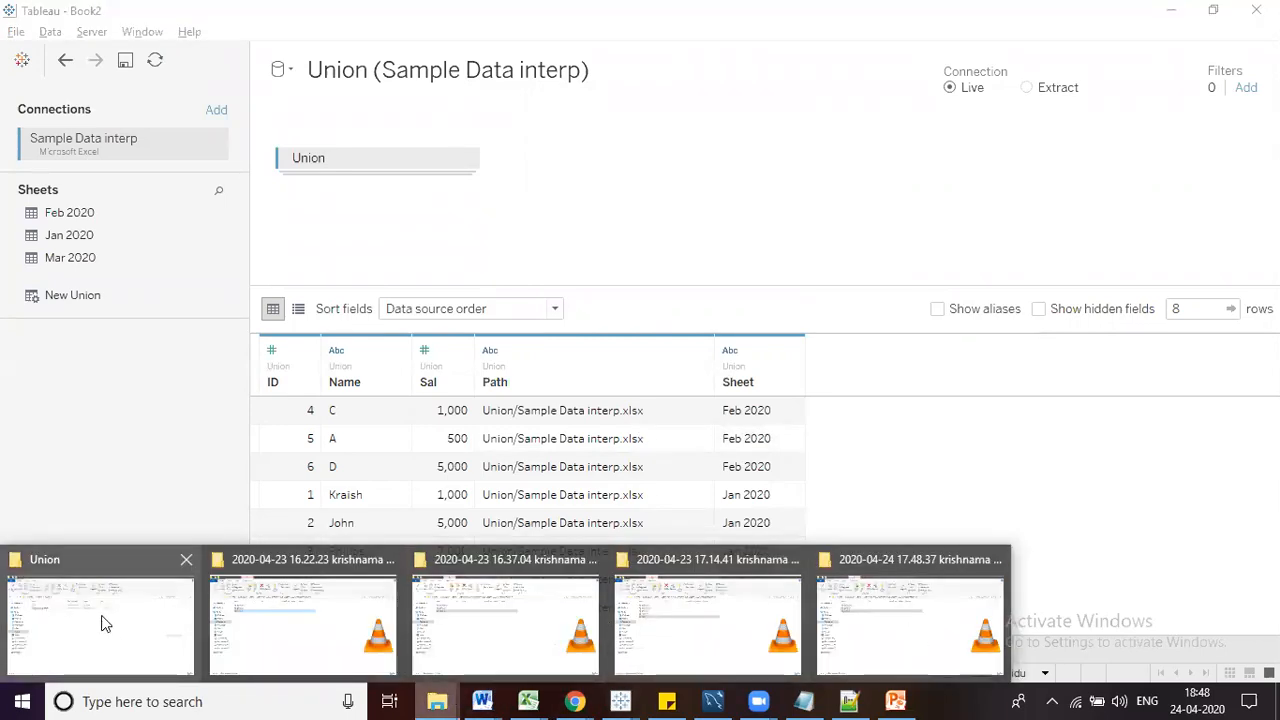
pyautogui.click(104, 624)
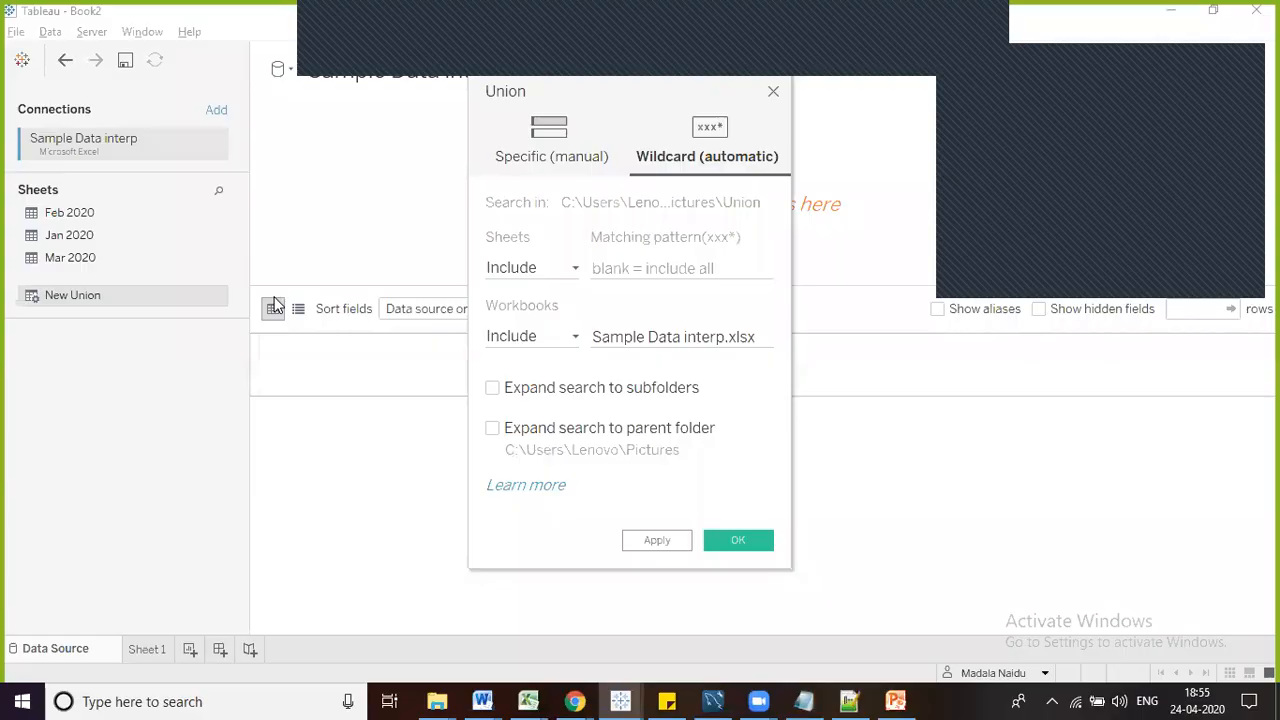
# Create a wildcard union of the sheets matching *2020 in the Sample Data interp.xlsx workbook
pyautogui.click(641, 272)
pyautogui.write('*')
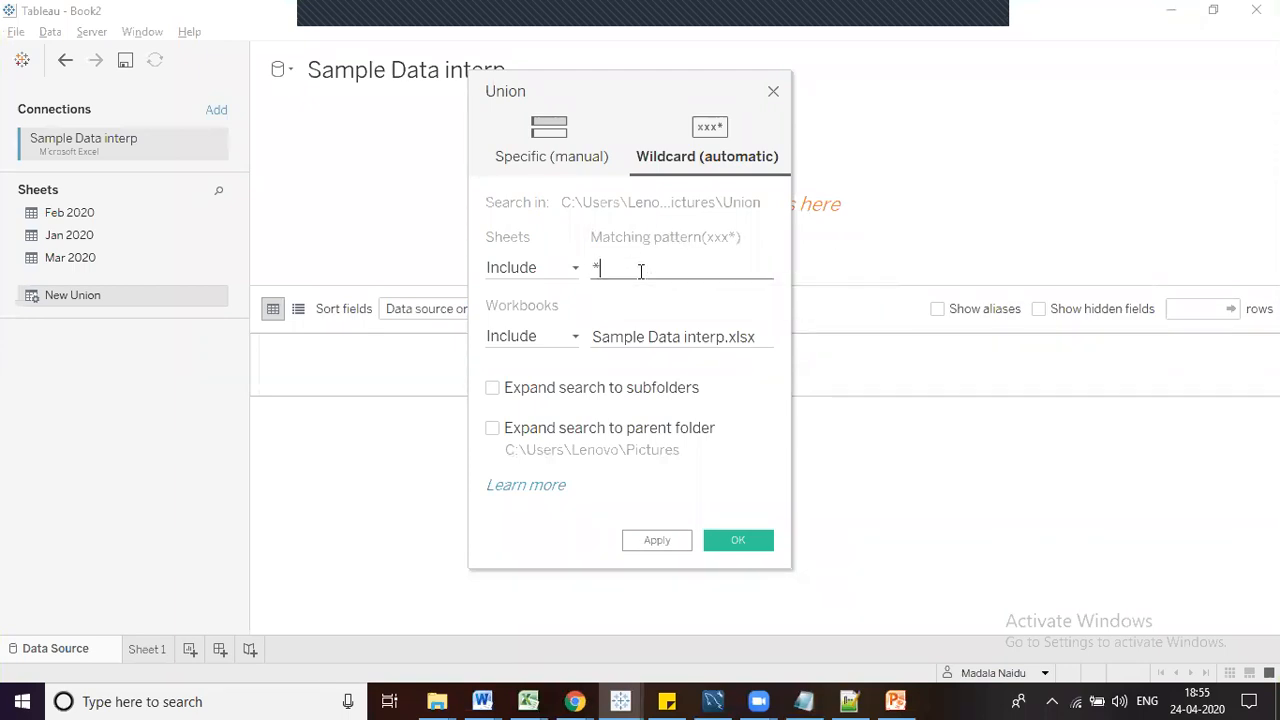
pyautogui.write('2020')
pyautogui.click(735, 540)
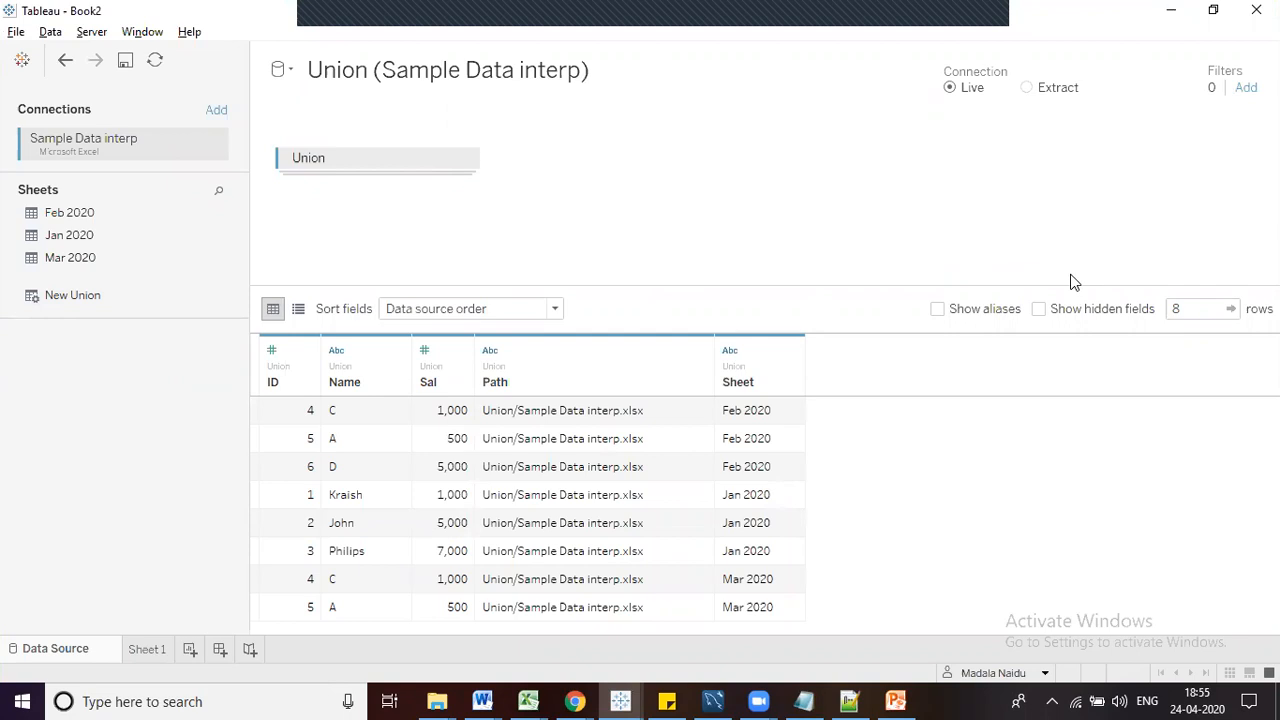
# Open the union for editing, inspect the Union folder and its subfolder A in File Explorer, and return to Tableau Book2
pyautogui.click(467, 158)
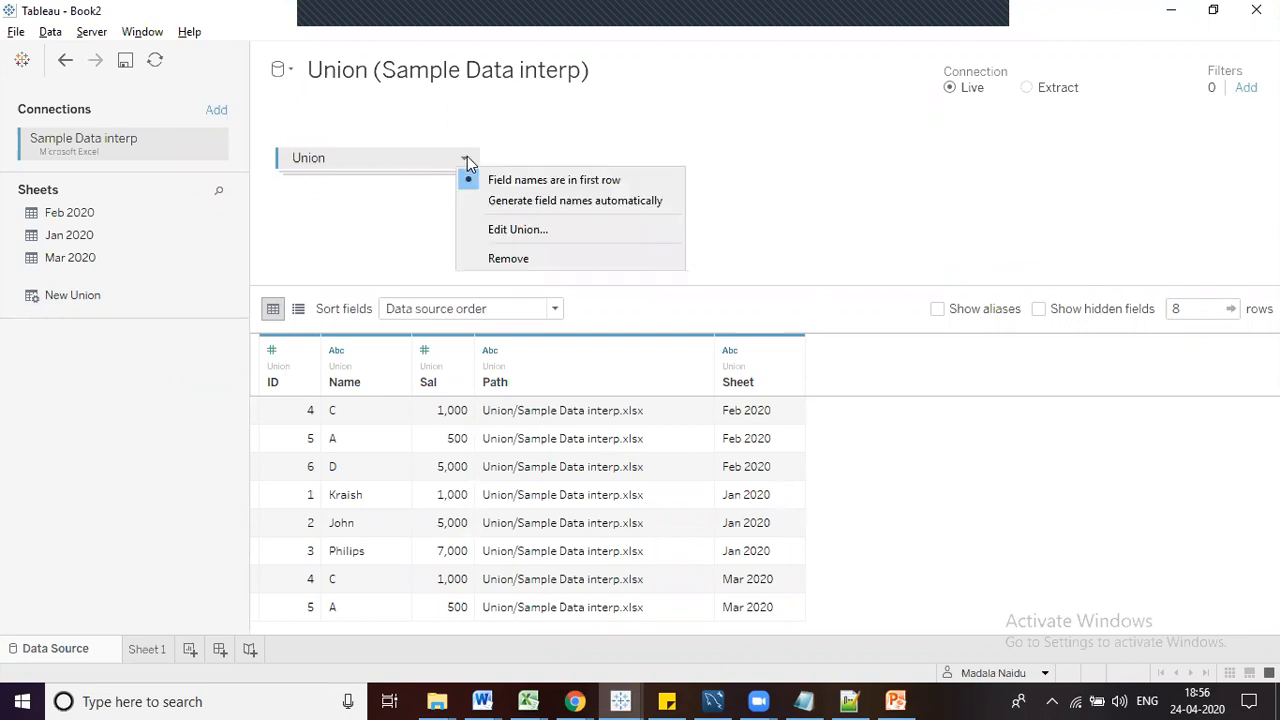
pyautogui.click(504, 229)
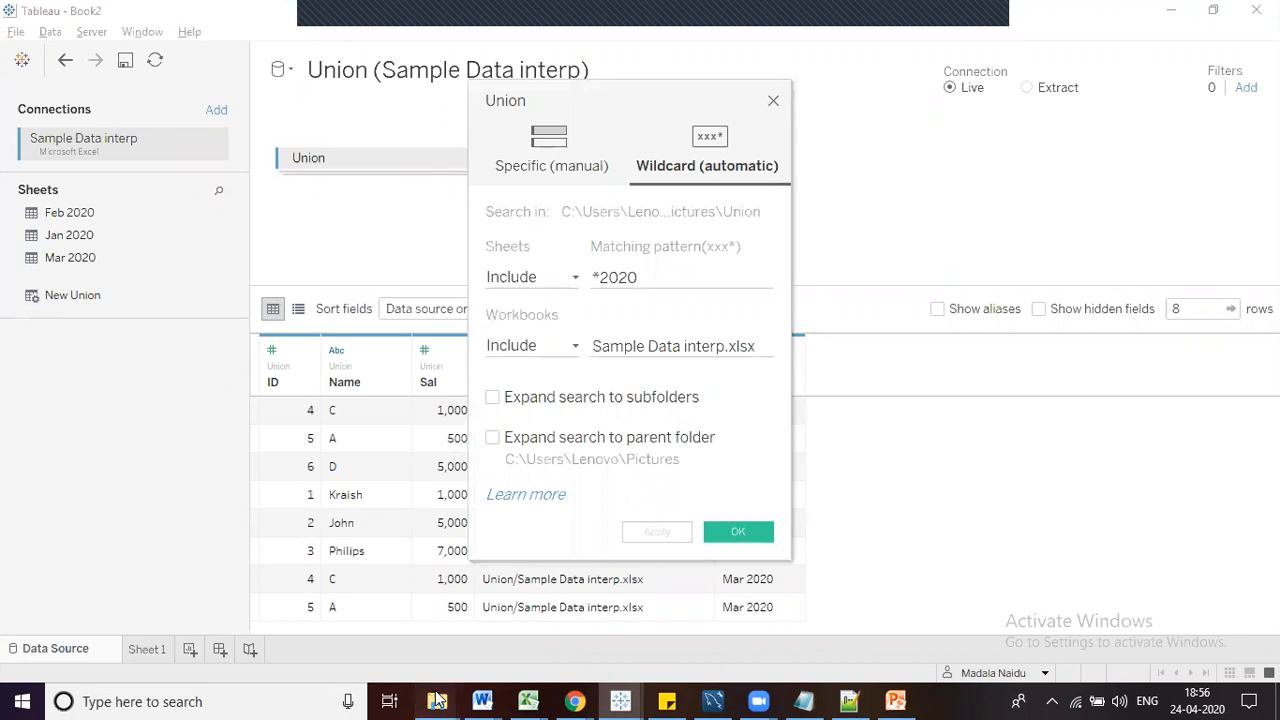
pyautogui.moveTo(437, 701)
pyautogui.click(128, 636)
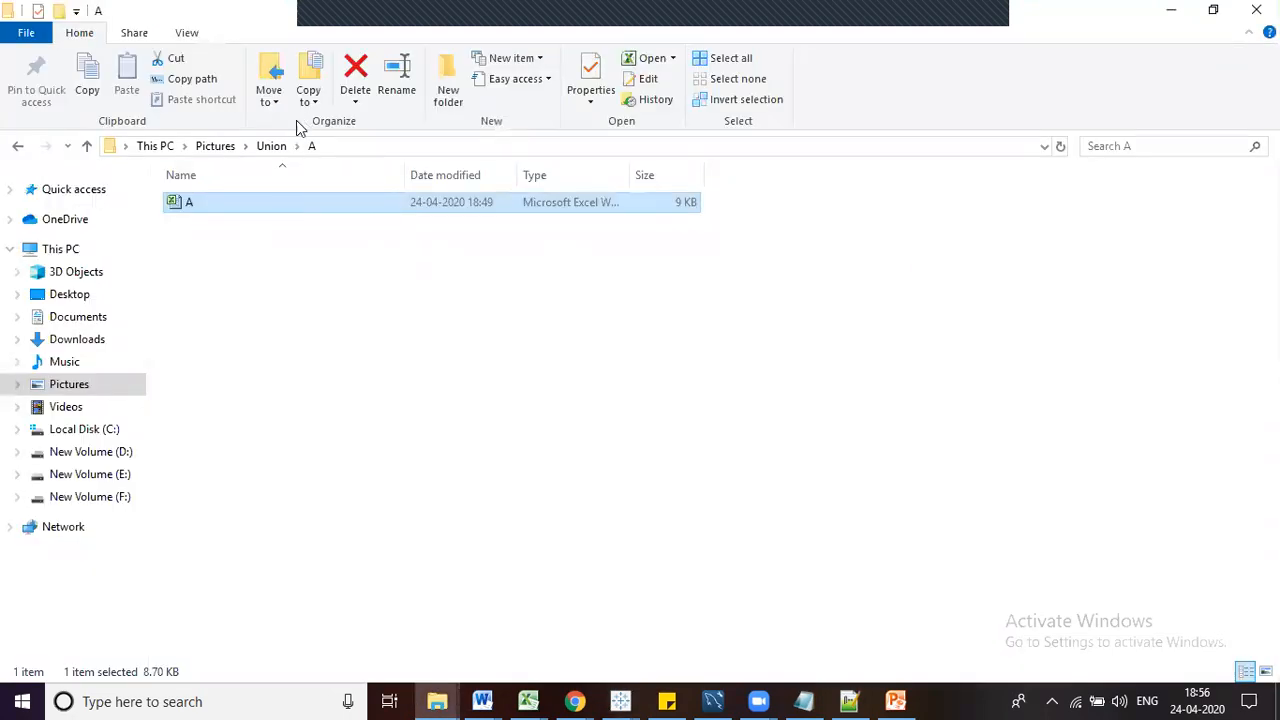
pyautogui.click(266, 150)
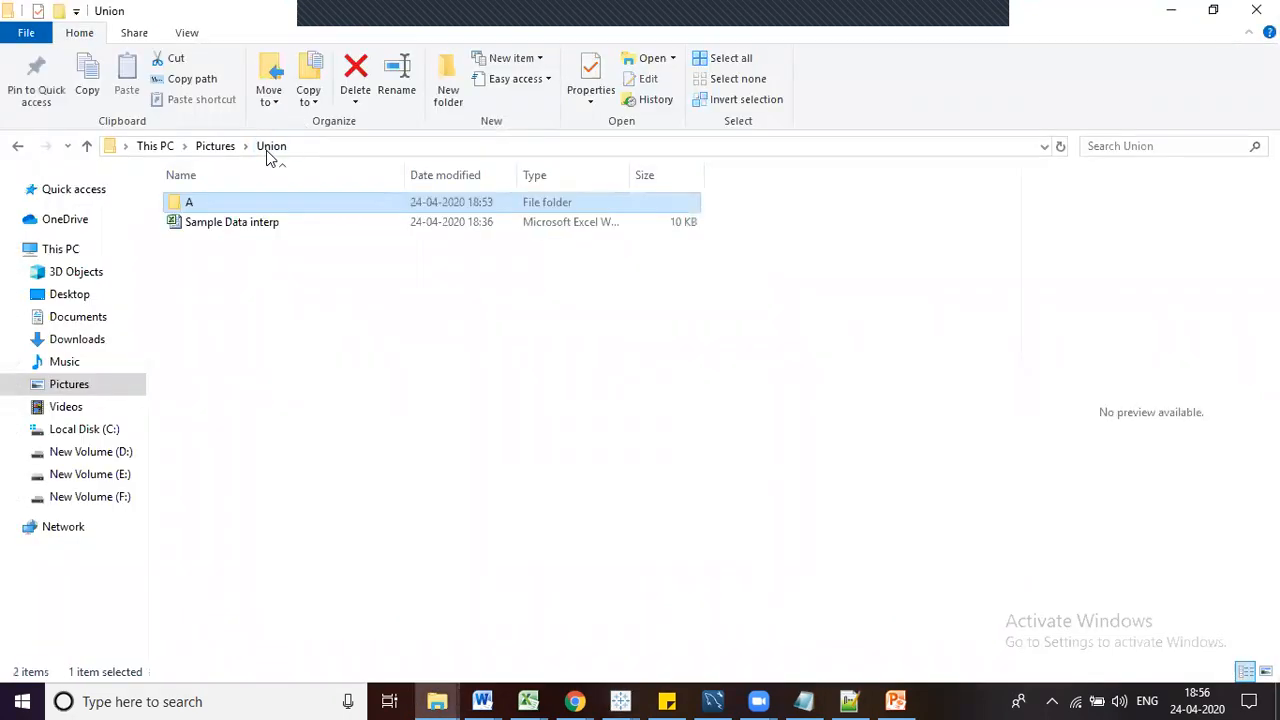
pyautogui.doubleClick(227, 206)
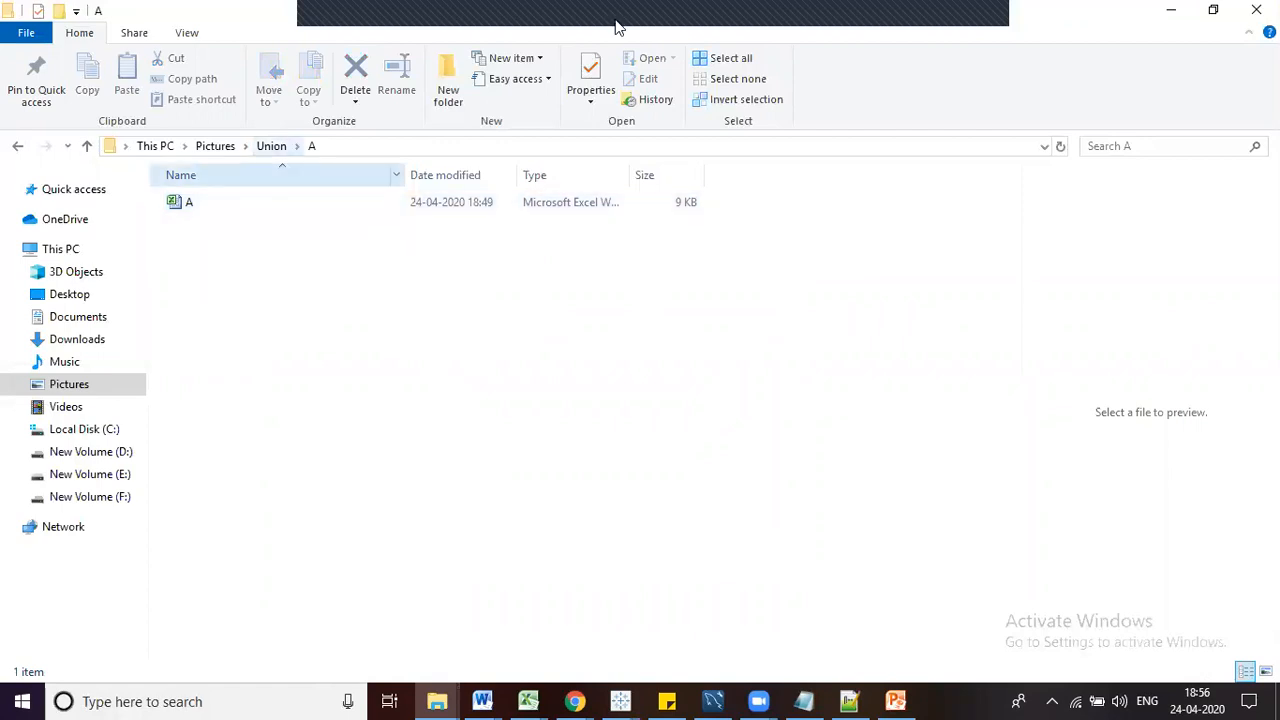
pyautogui.moveTo(628, 700)
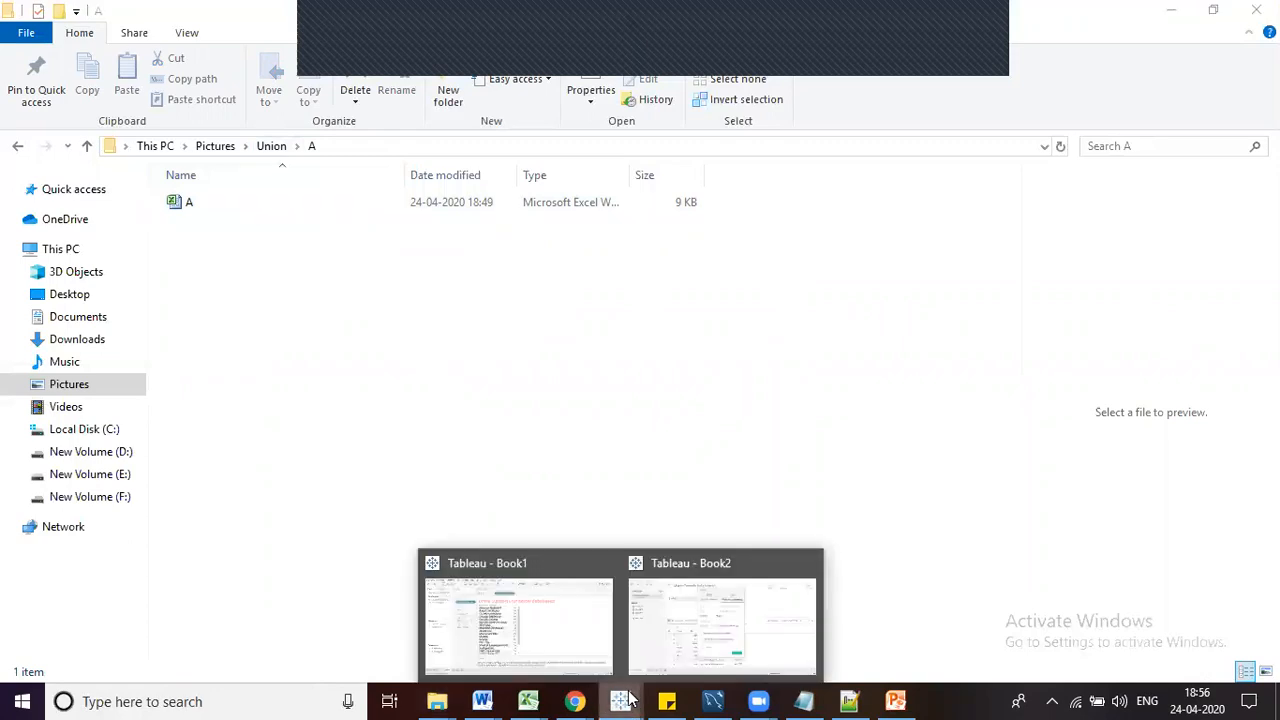
pyautogui.click(724, 632)
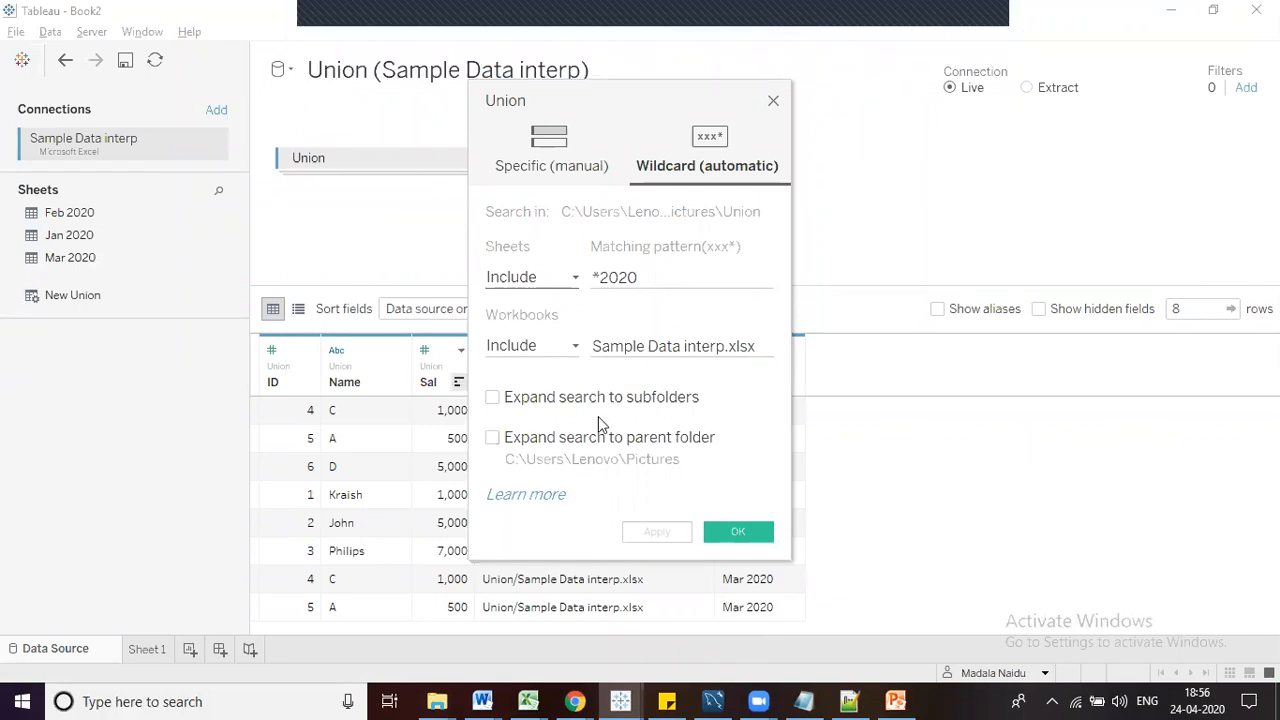
# Switch to PowerPoint to review the nested A and B boxes on slide 11, and return to Tableau Book2
pyautogui.click(916, 698)
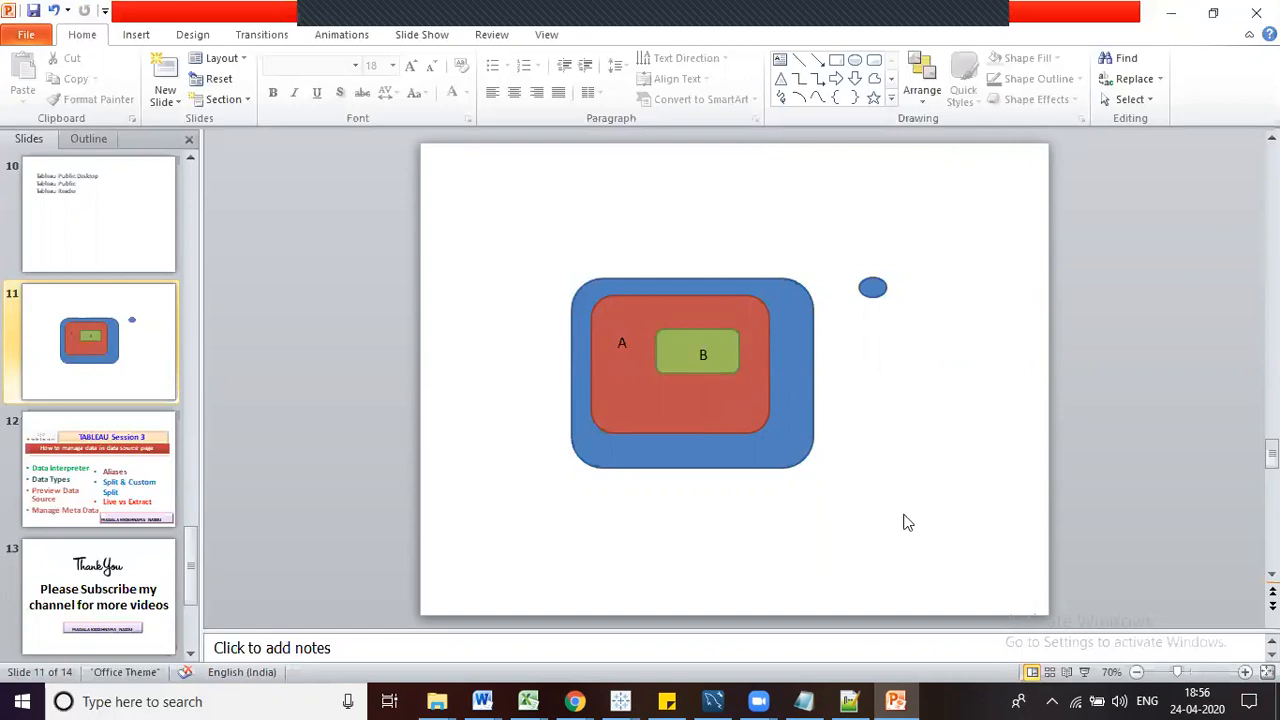
pyautogui.moveTo(620, 701)
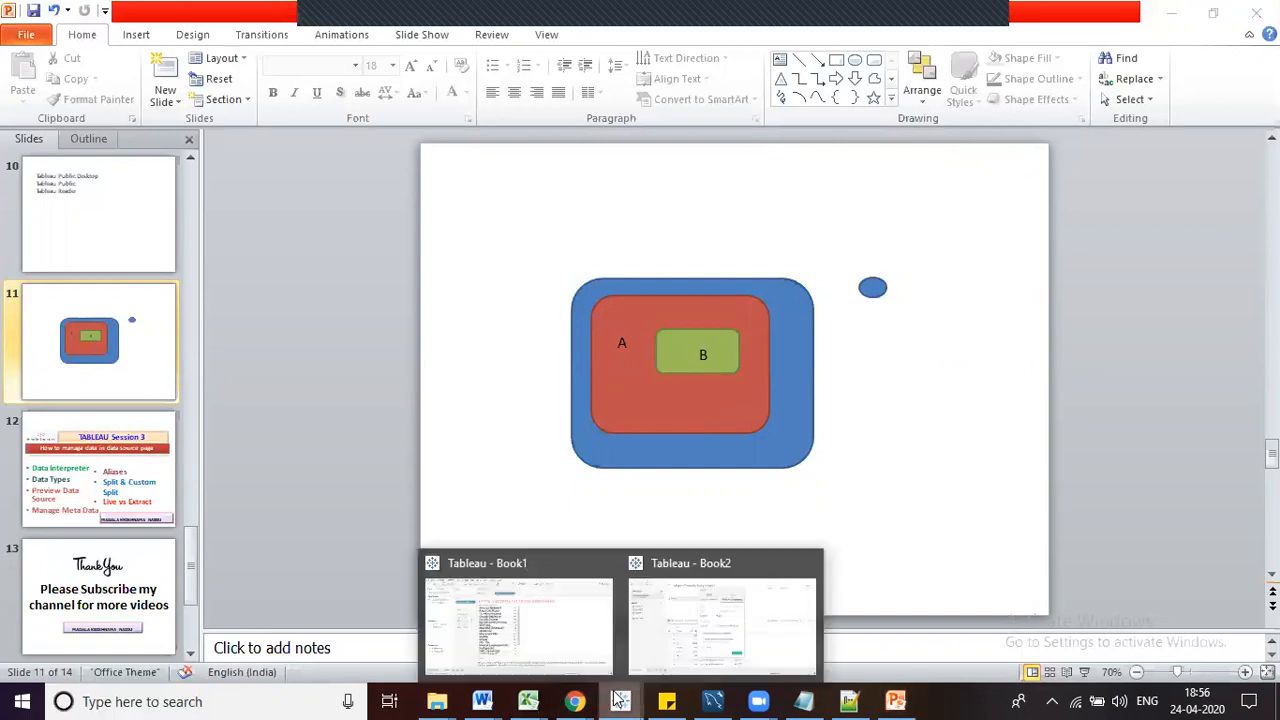
pyautogui.click(735, 636)
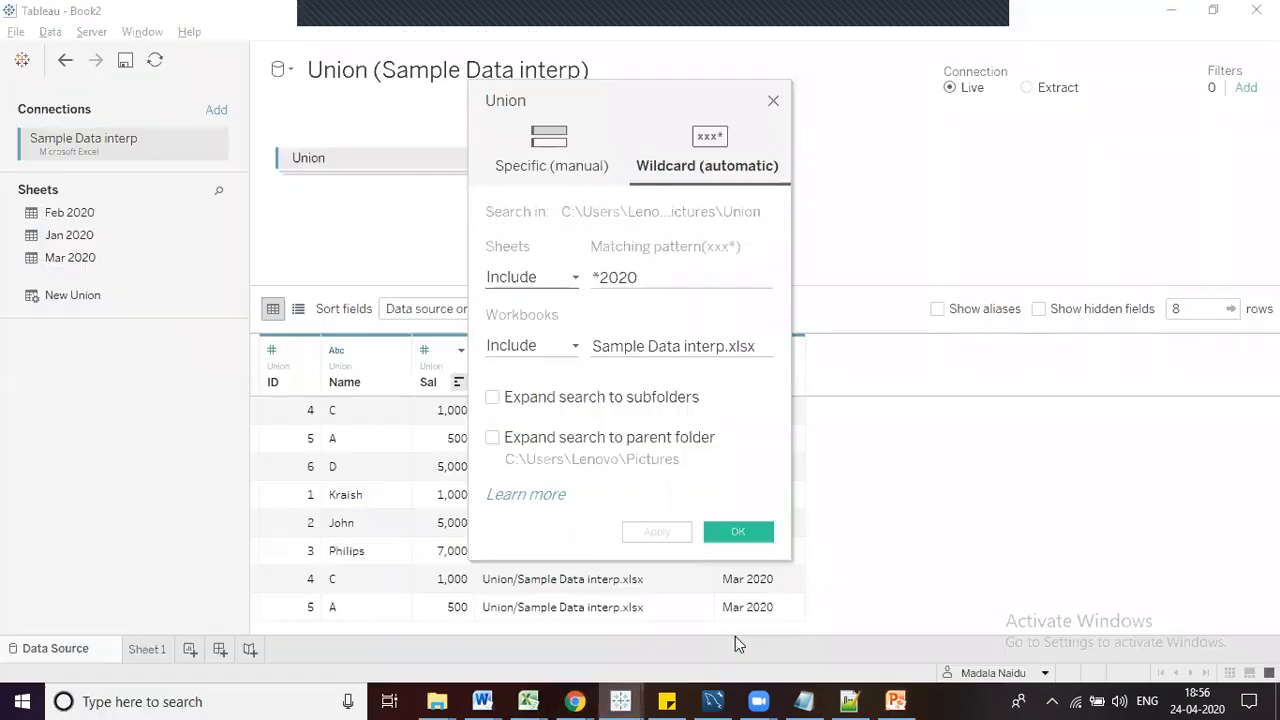
# Expand the union's wildcard search to subfolders, check workbook A in Excel, and return to Tableau Book2
pyautogui.click(492, 398)
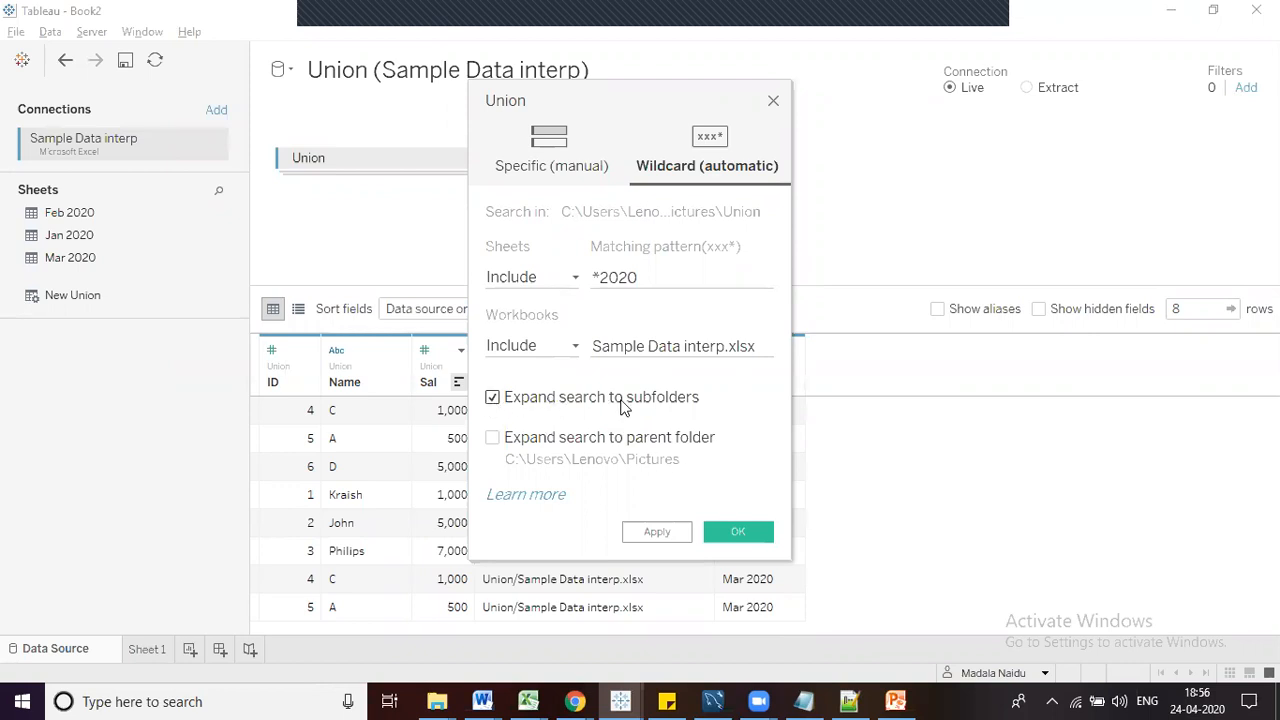
pyautogui.moveTo(528, 700)
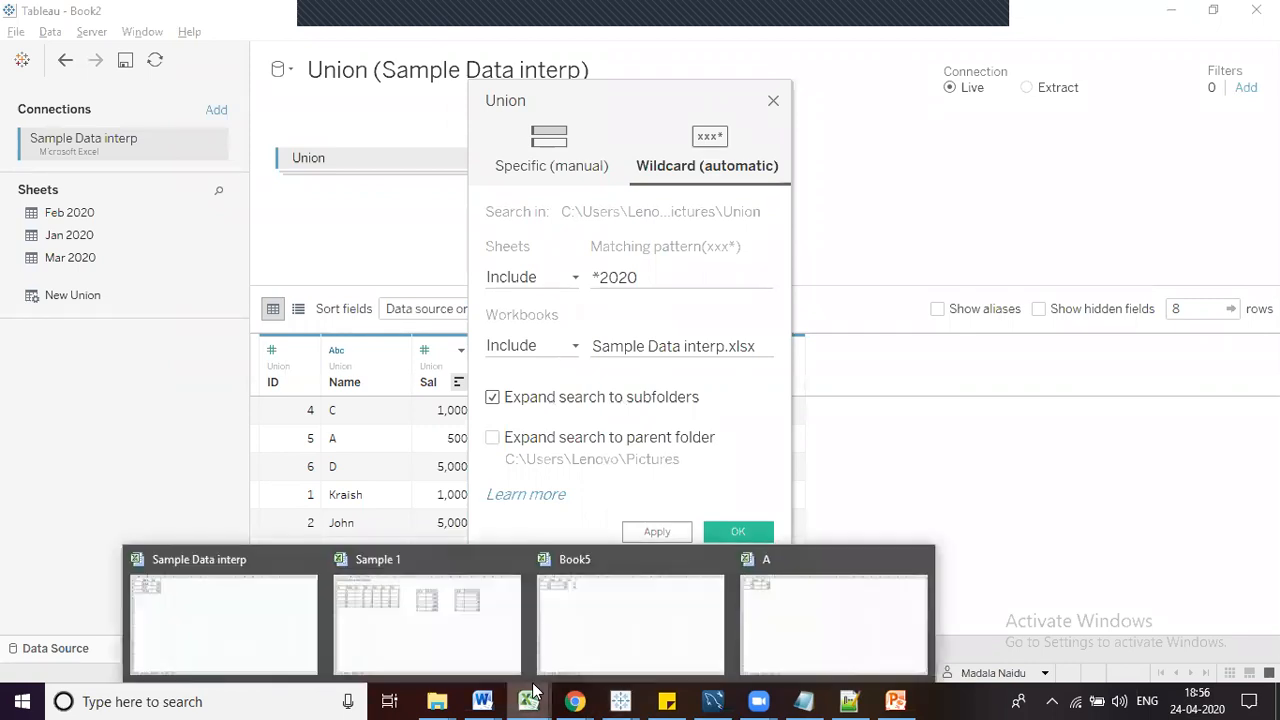
pyautogui.click(764, 626)
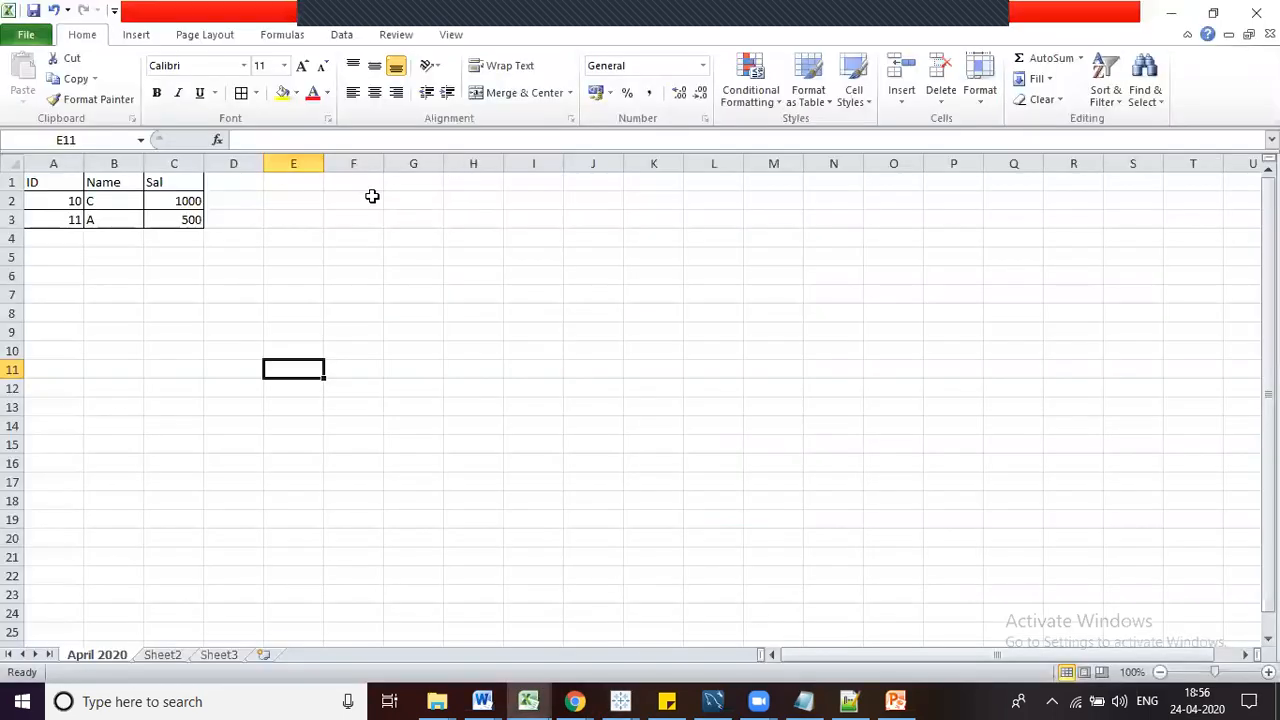
pyautogui.click(1172, 12)
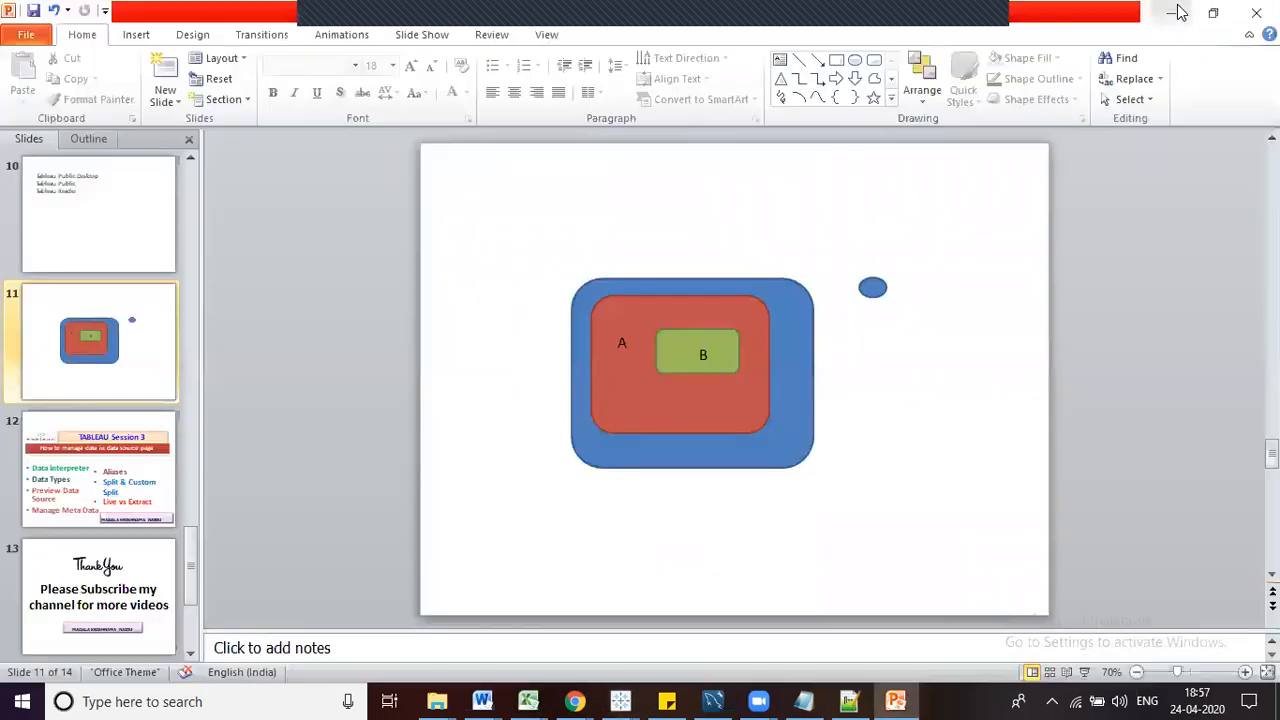
pyautogui.moveTo(620, 700)
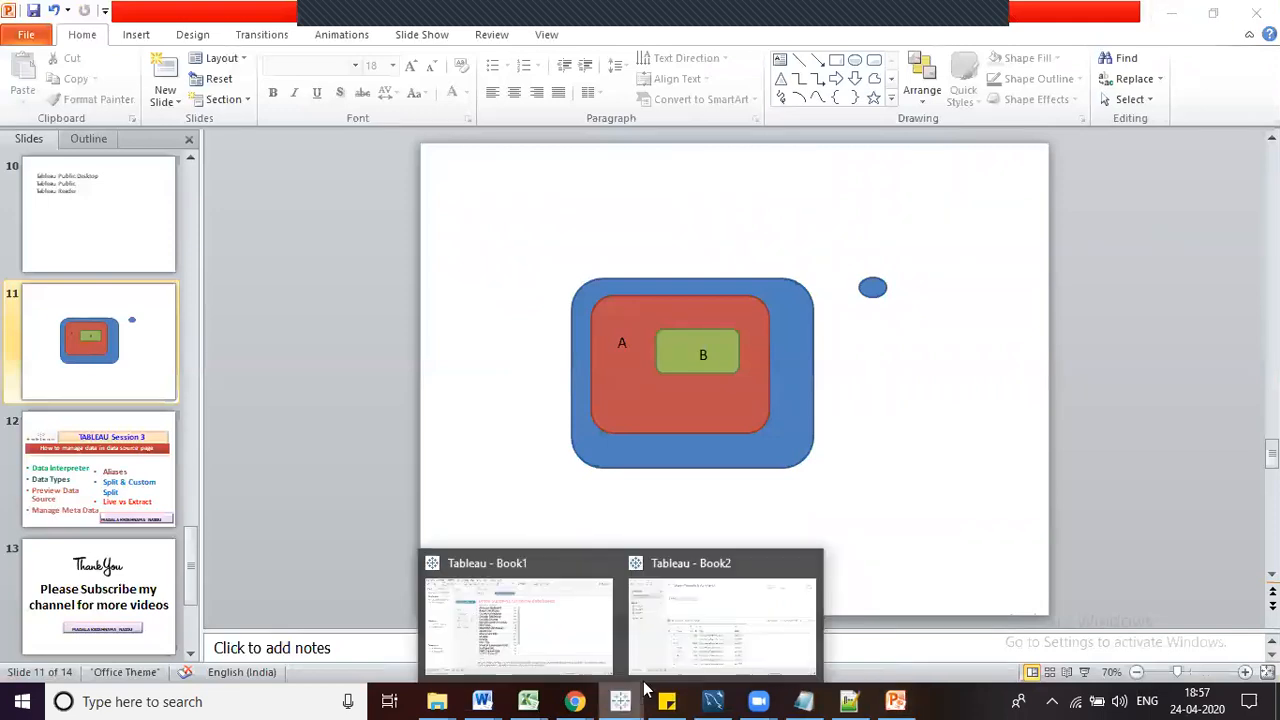
pyautogui.click(730, 658)
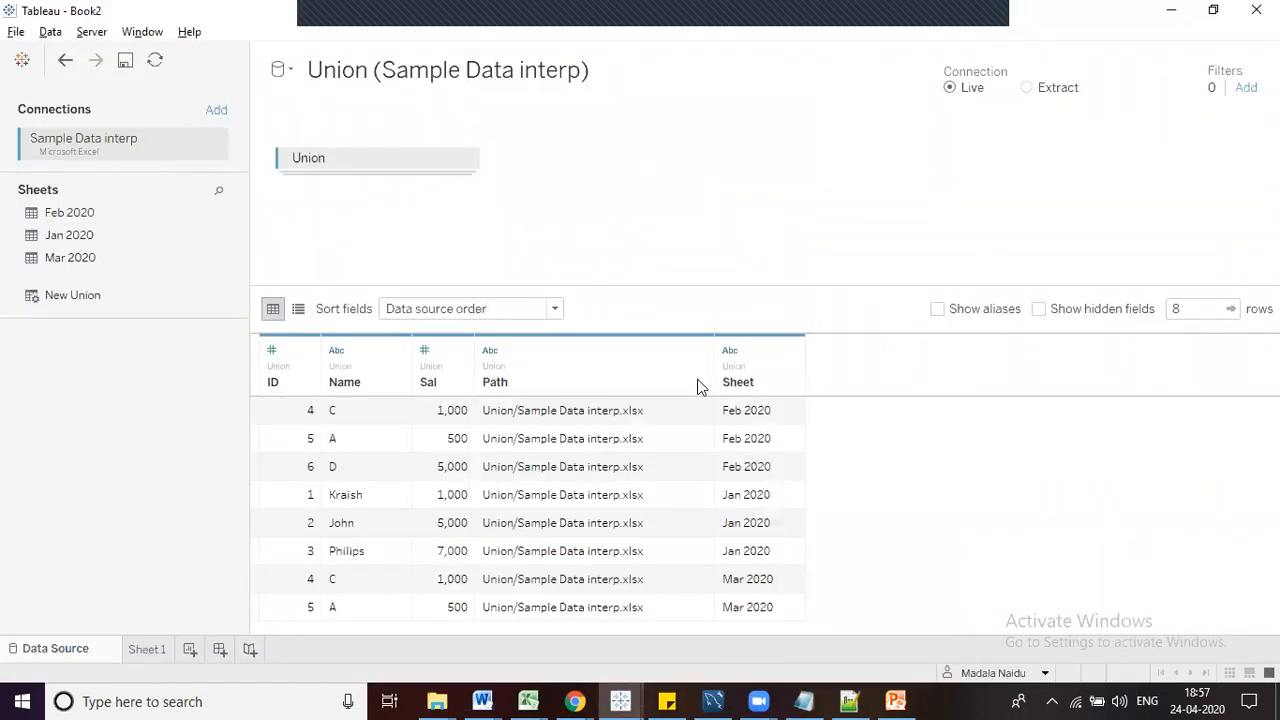
# Edit the wildcard union to expand its search to subfolders, and apply the change
pyautogui.click(461, 161)
pyautogui.click(510, 229)
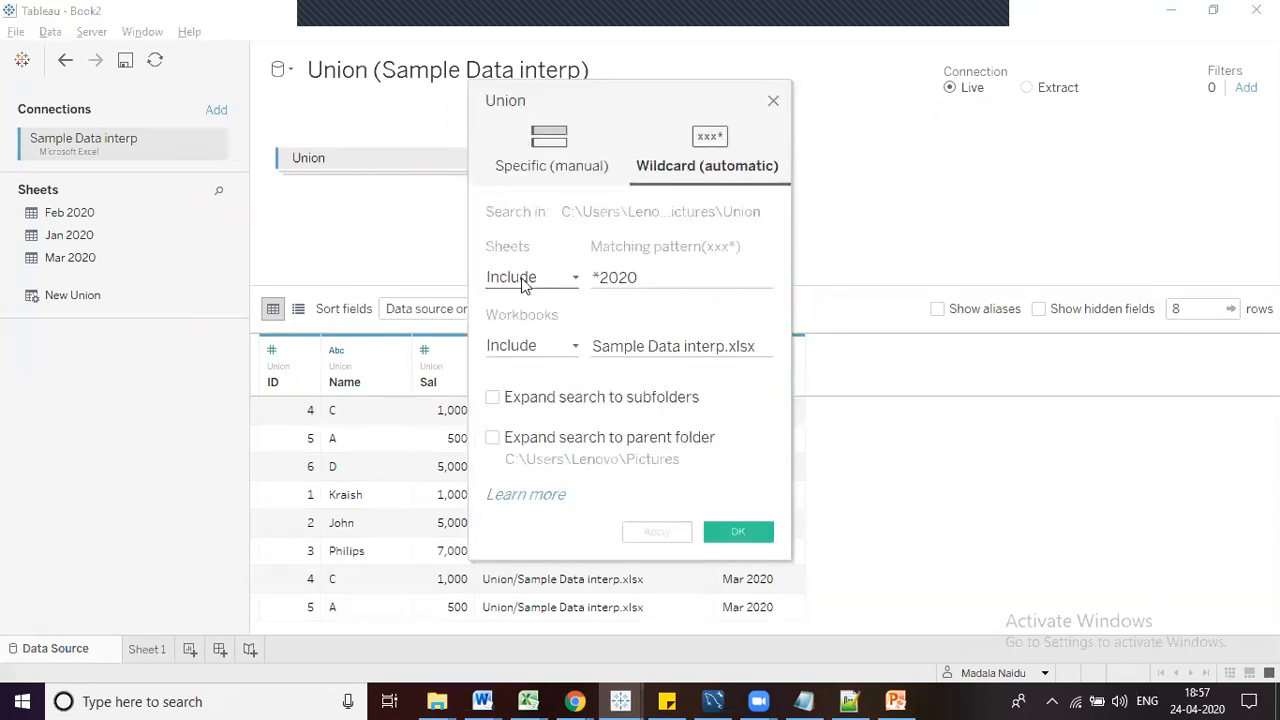
pyautogui.click(493, 398)
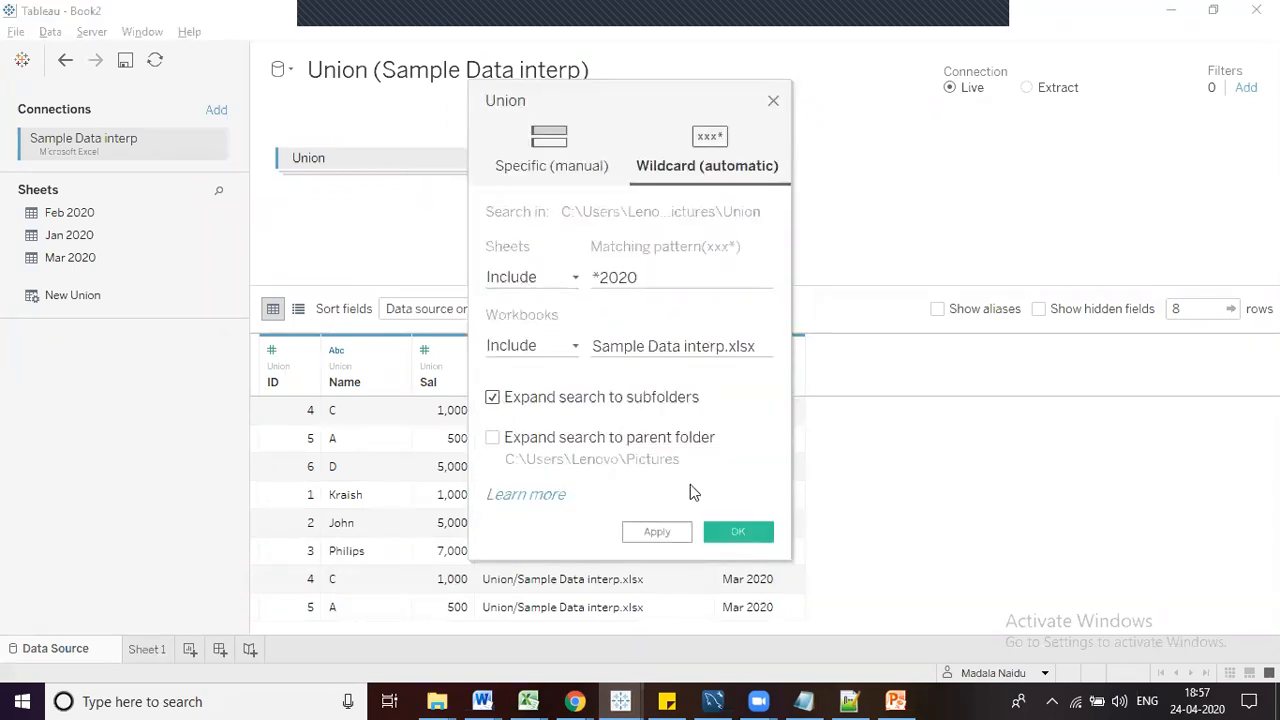
pyautogui.click(734, 528)
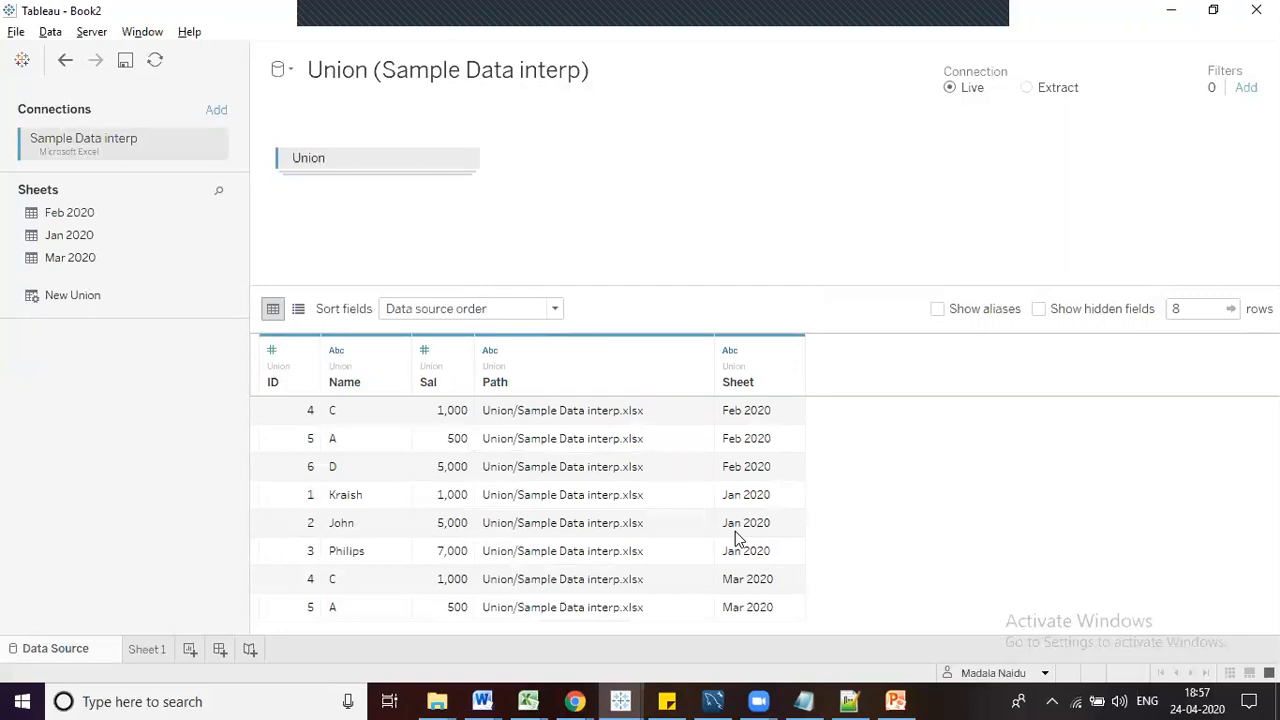
# Clear the union's workbook pattern to include all workbooks, and check the Path and Sheet values in the data preview
pyautogui.click(467, 162)
pyautogui.click(528, 238)
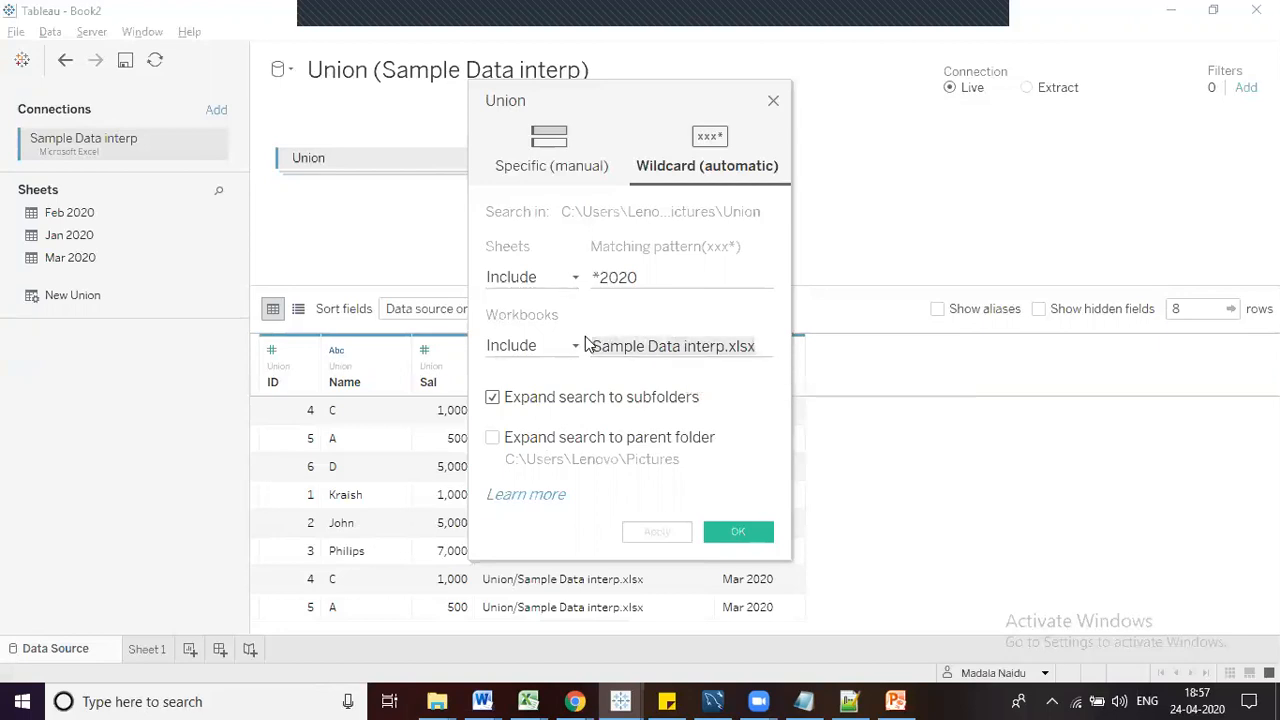
pyautogui.press('BackSpace')
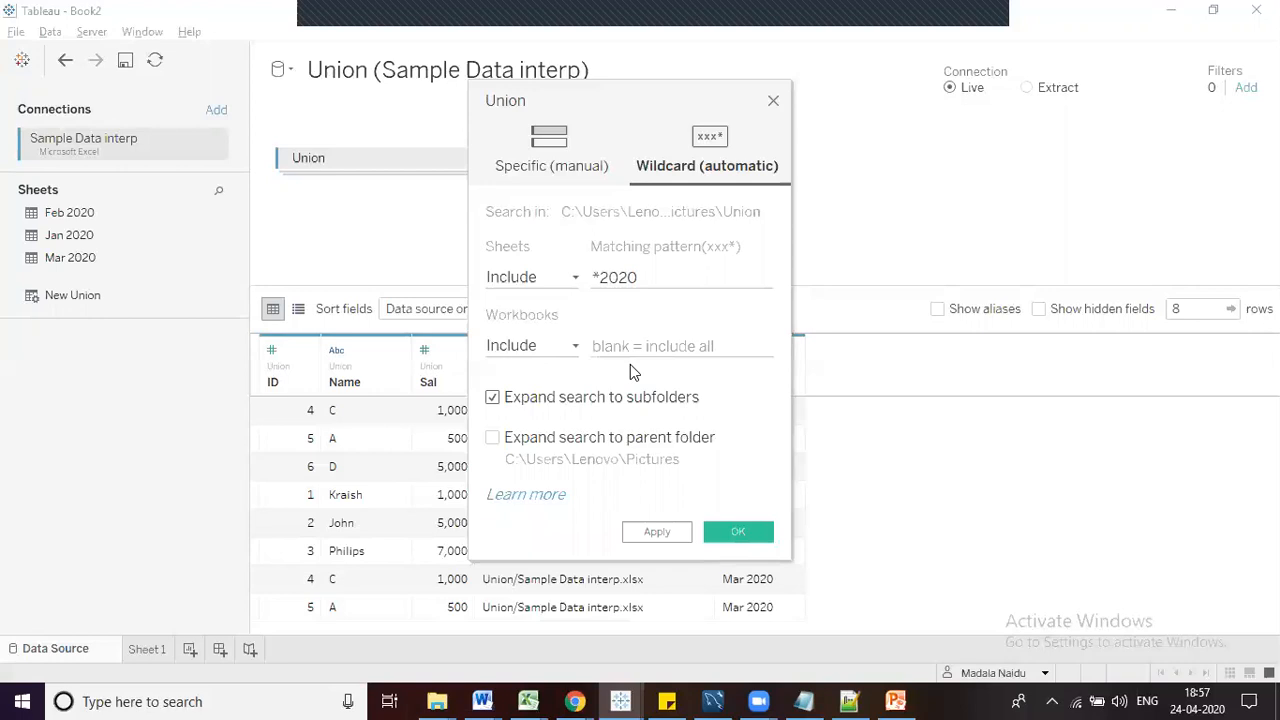
pyautogui.click(744, 530)
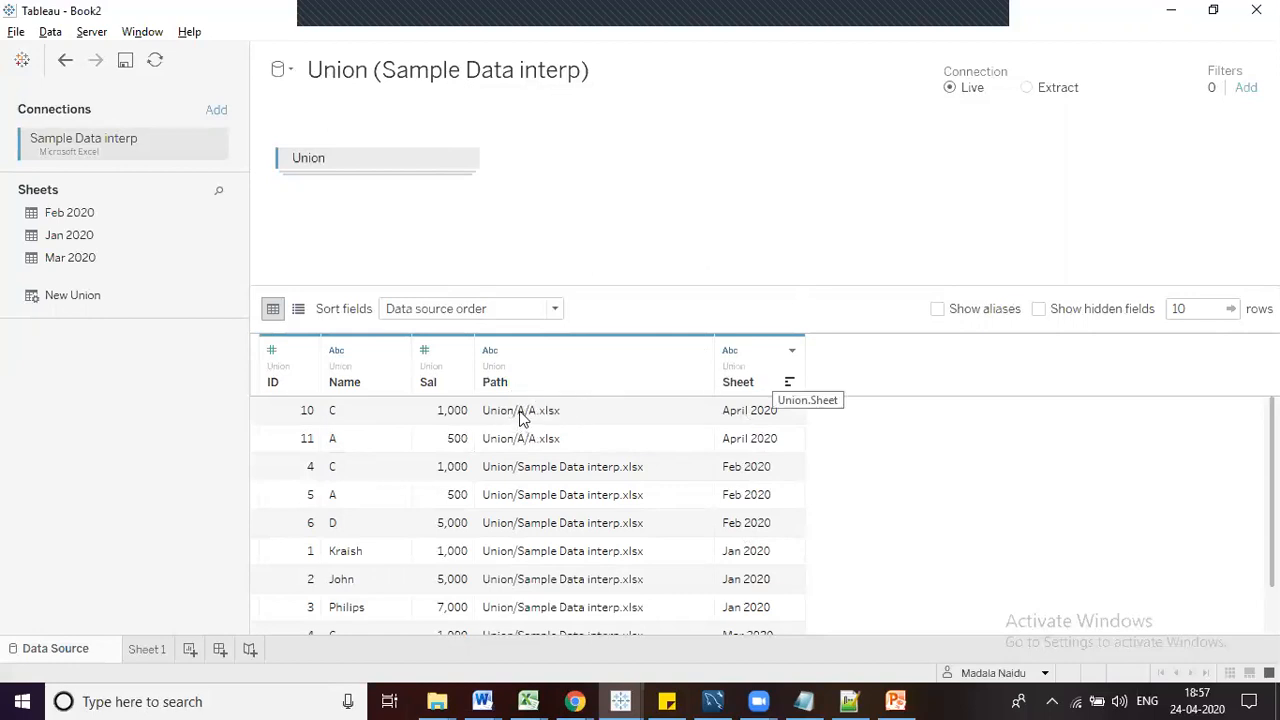
pyautogui.click(520, 418)
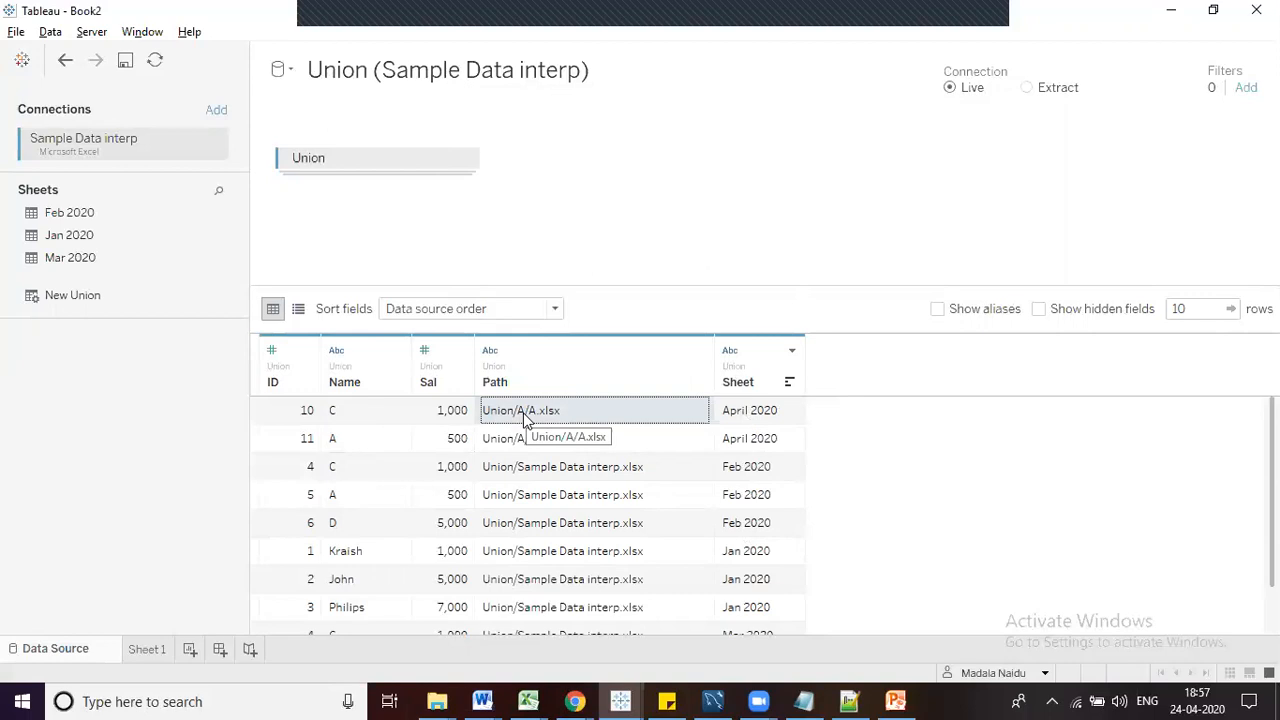
pyautogui.click(761, 411)
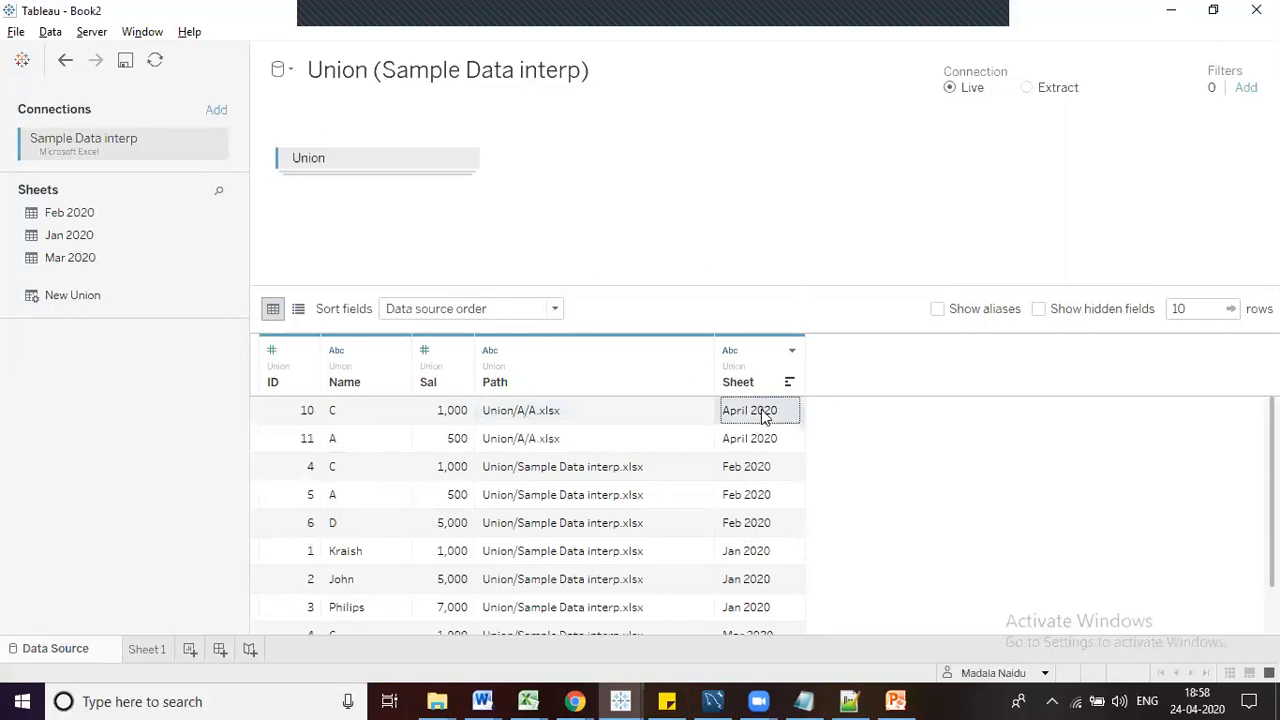
pyautogui.click(556, 477)
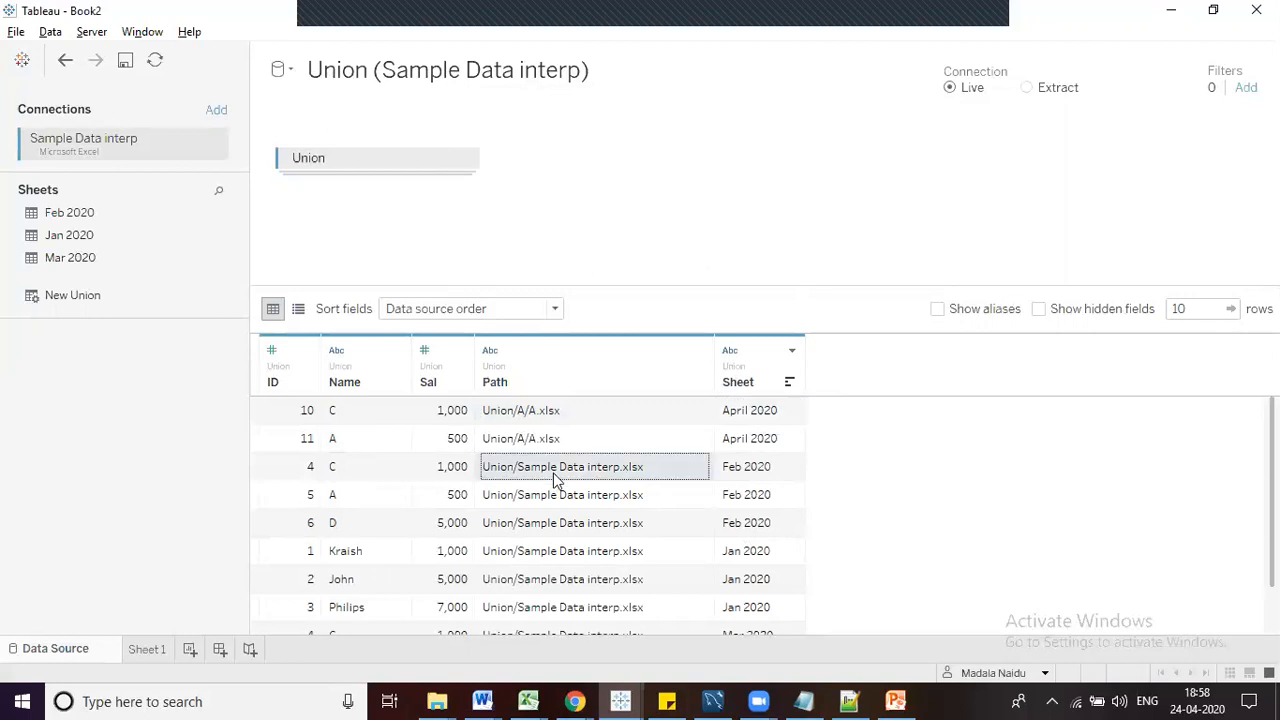
pyautogui.click(760, 471)
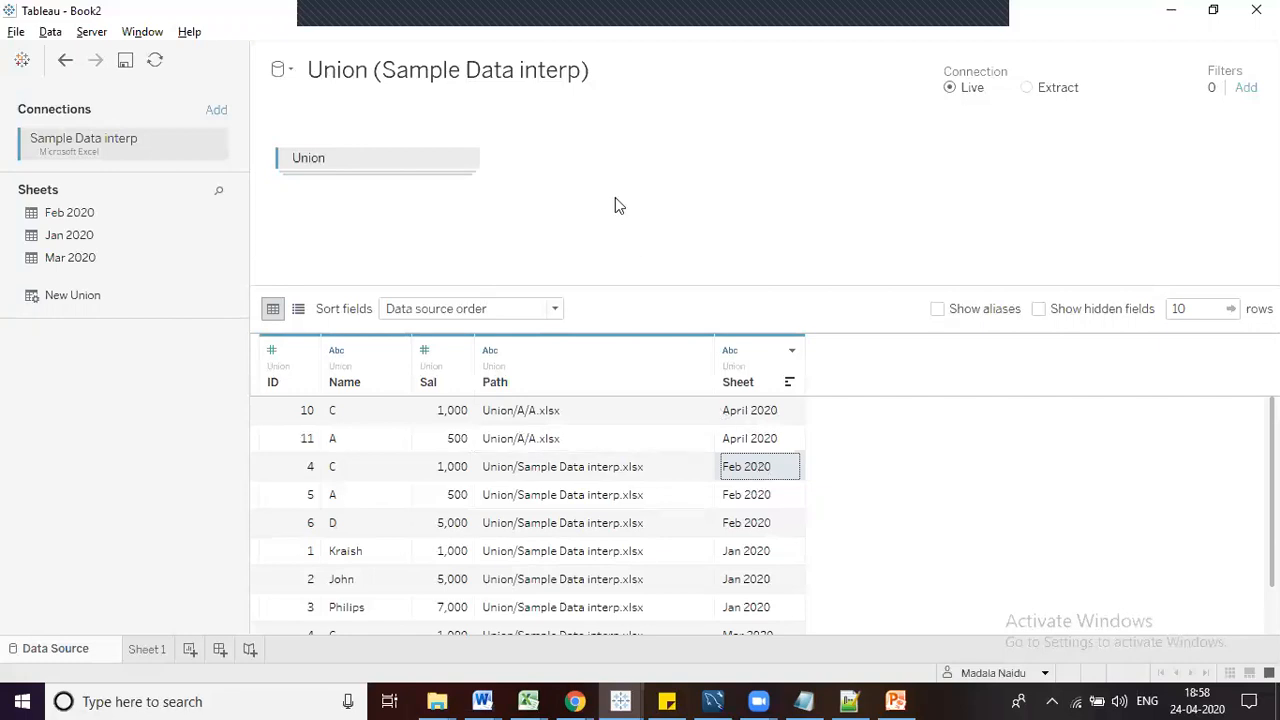
# Open the union for editing, inspect the Union folder and its parent Pictures in File Explorer, and return to Tableau Book2
pyautogui.click(465, 162)
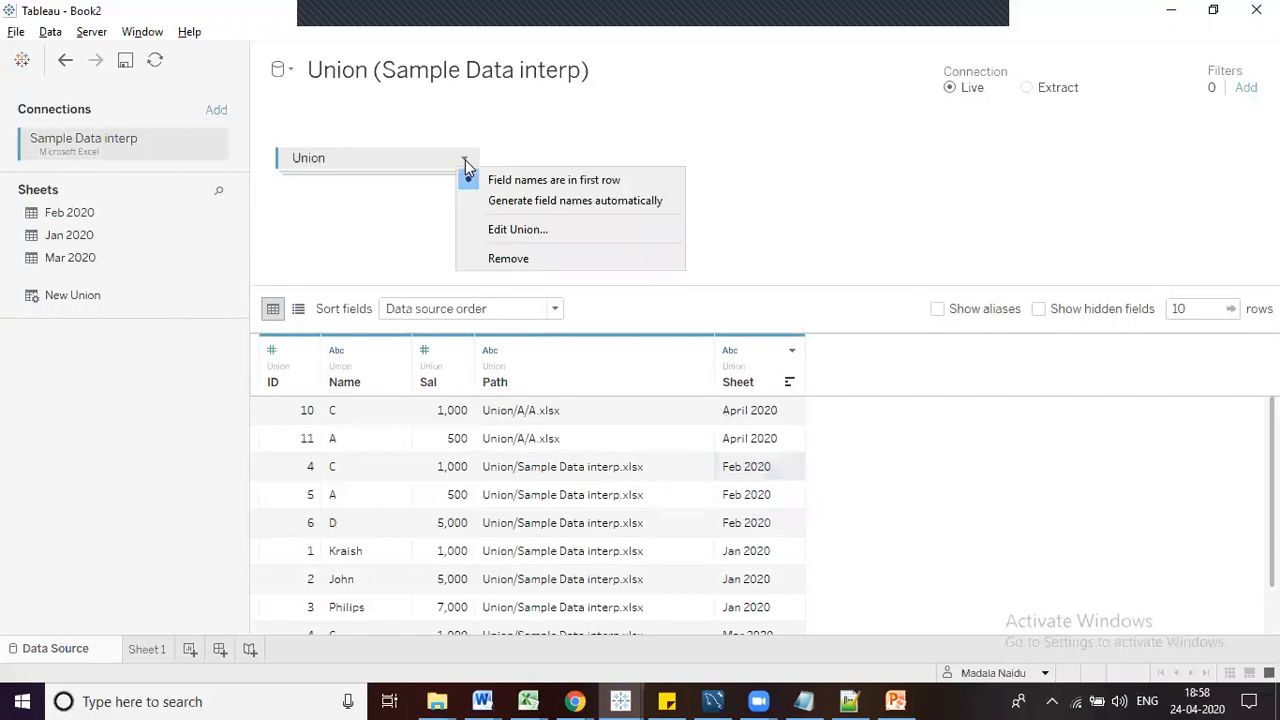
pyautogui.click(506, 229)
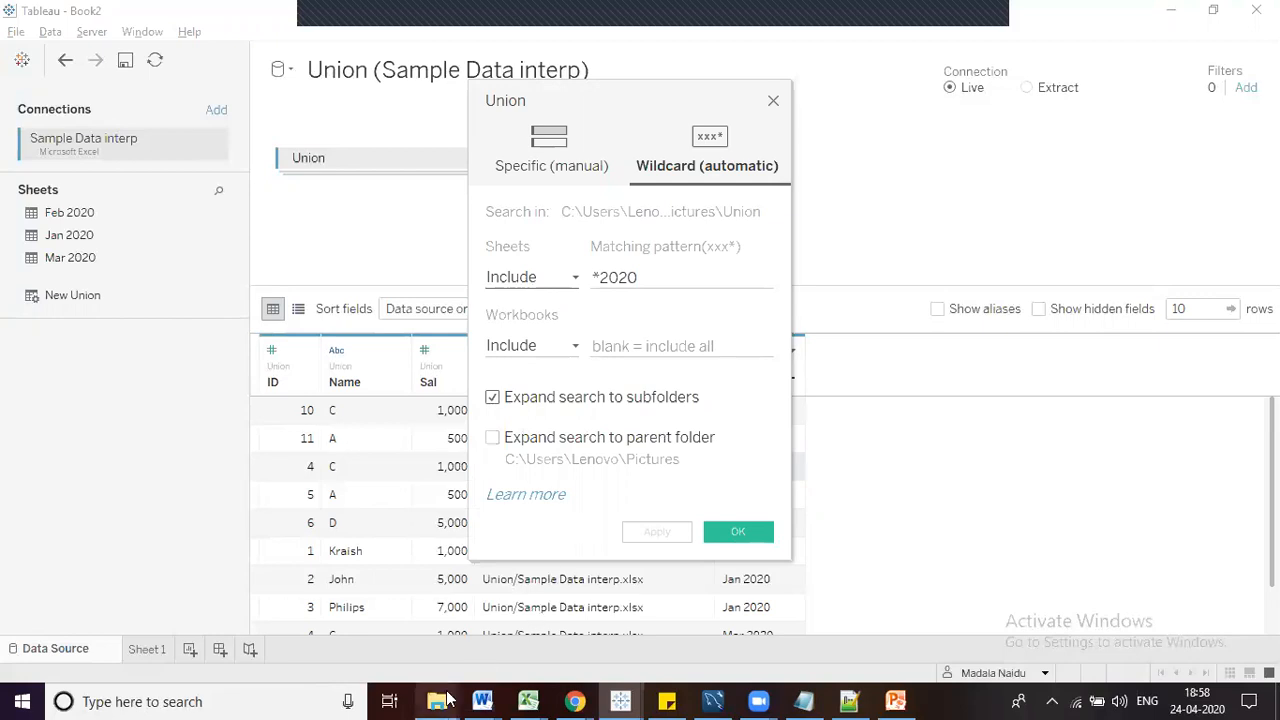
pyautogui.moveTo(447, 700)
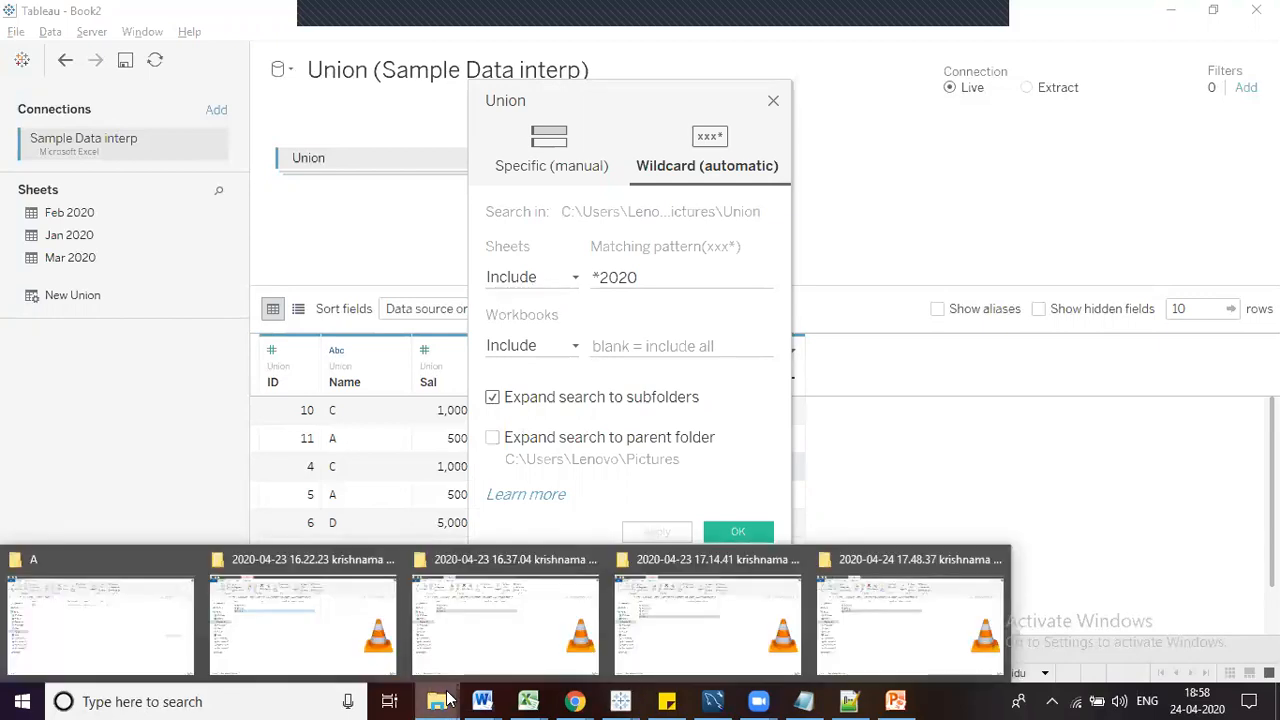
pyautogui.click(158, 640)
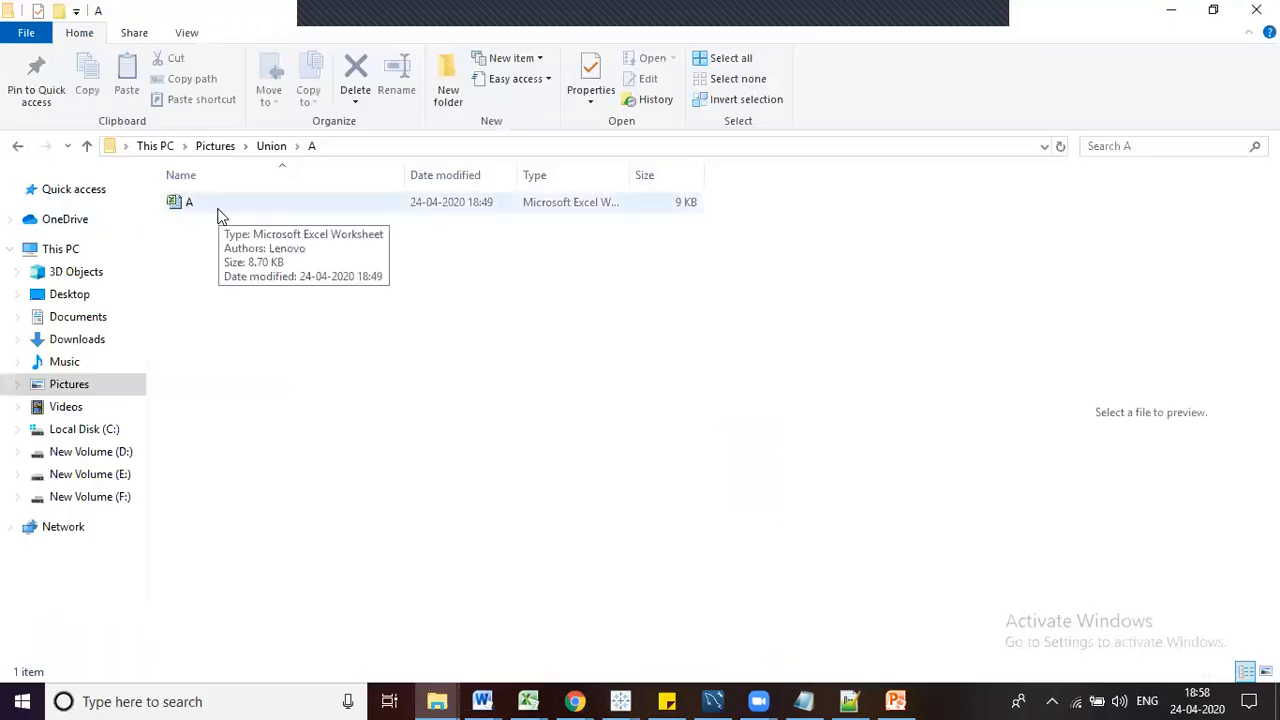
pyautogui.click(277, 150)
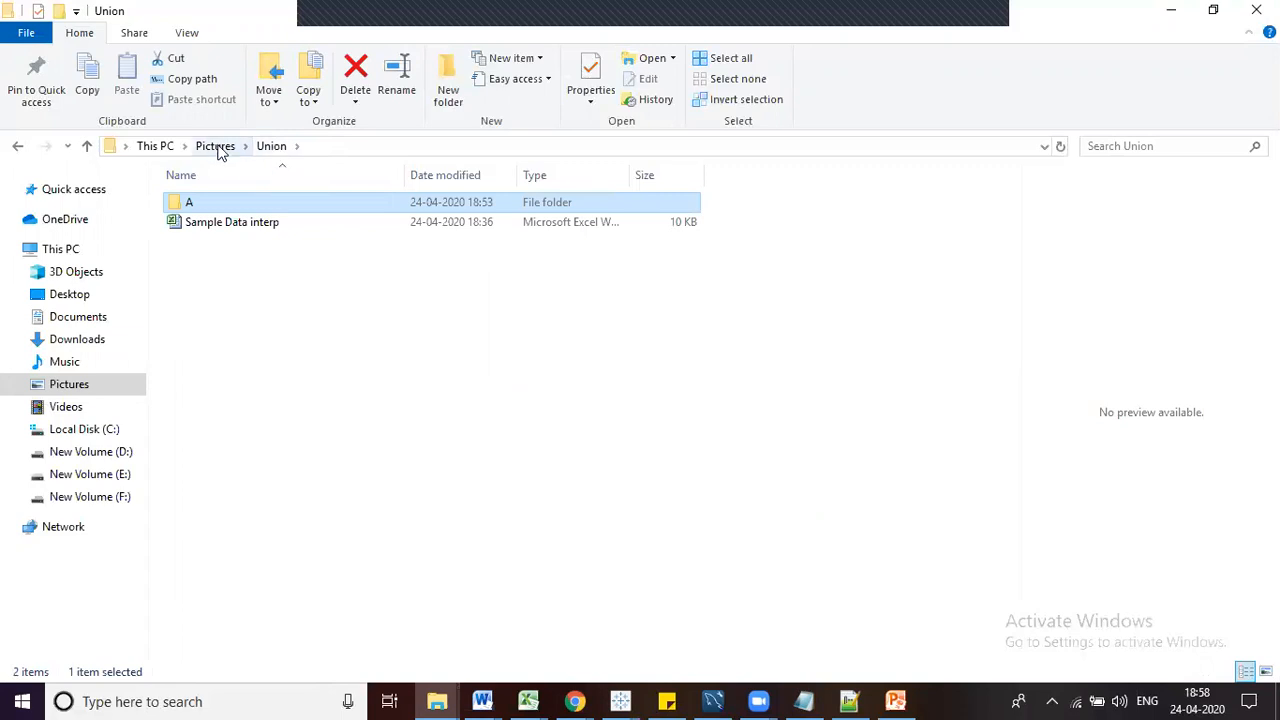
pyautogui.click(216, 147)
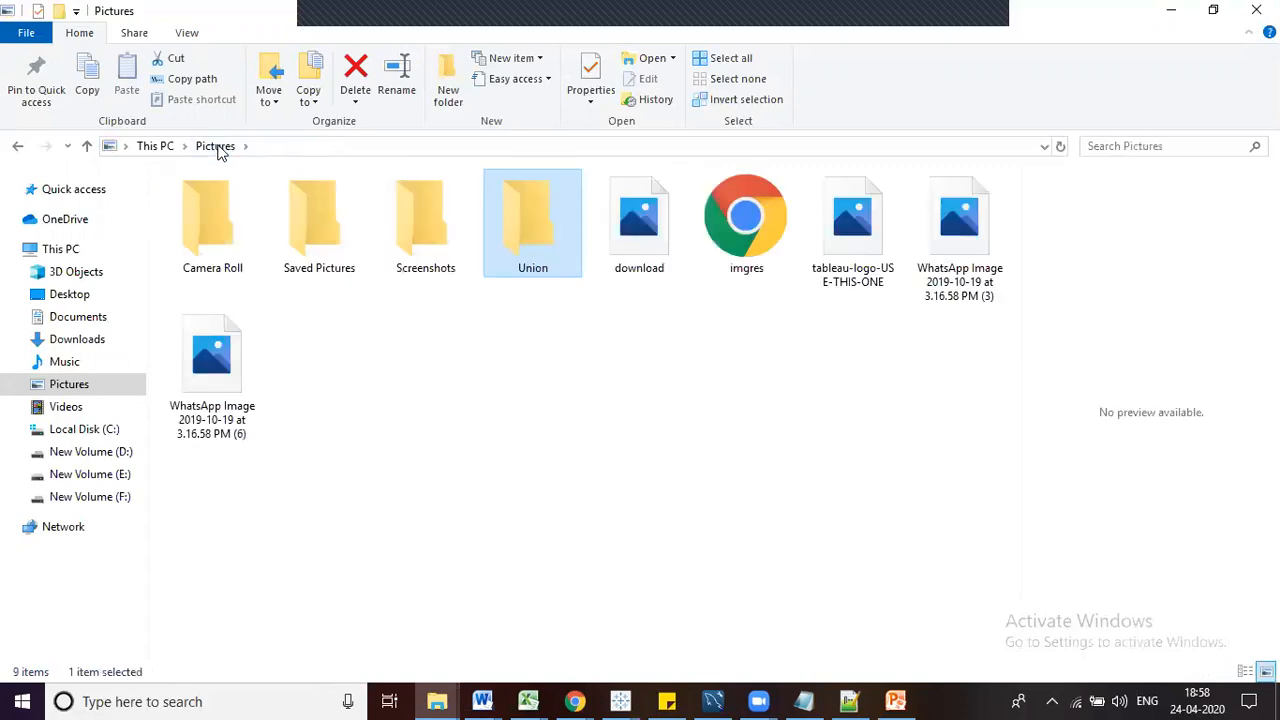
pyautogui.hotkey('alt', 'Tab')
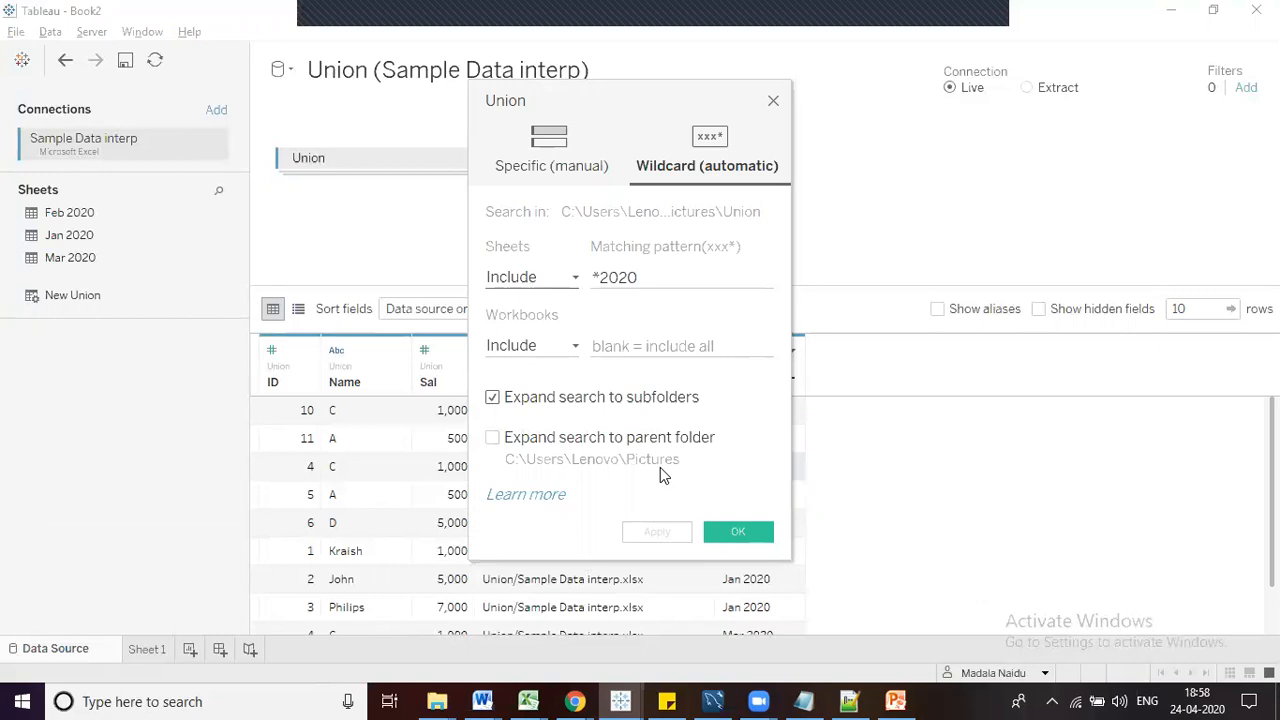
# Switch to Excel to review the May 2020 and June 2019 sheets of Book5, return to Tableau Book2 and close the union settings
pyautogui.moveTo(532, 699)
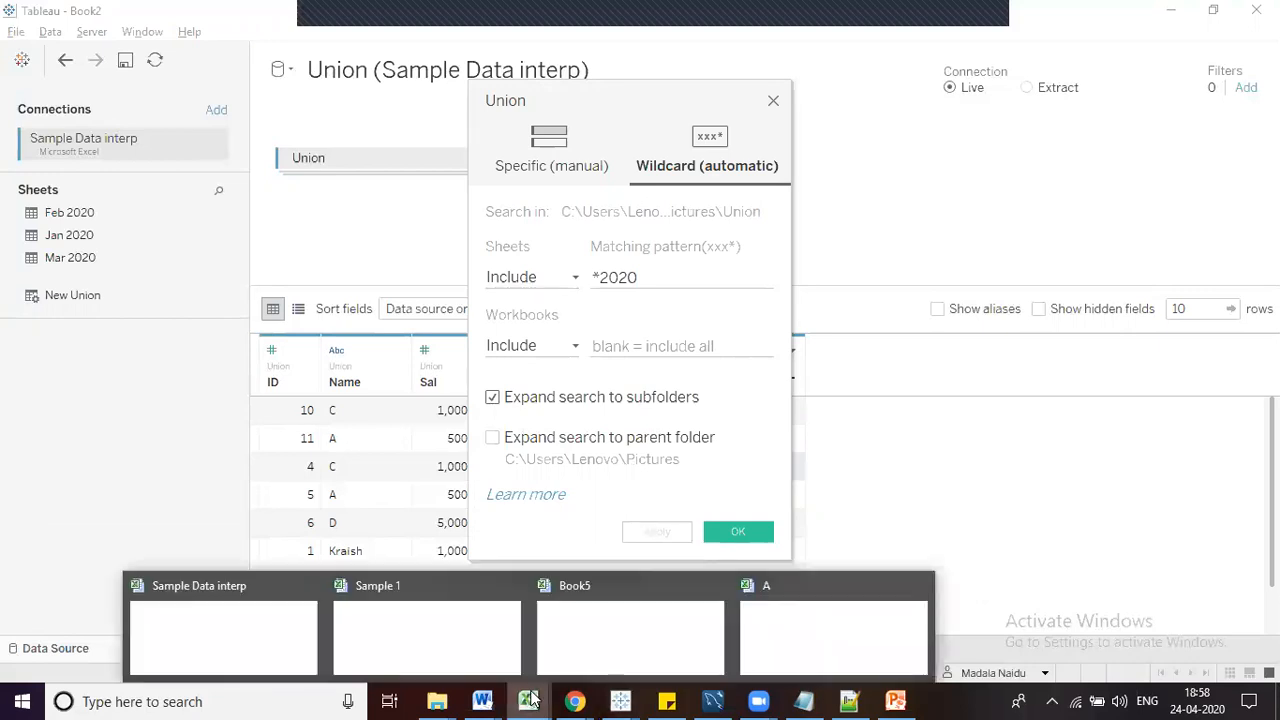
pyautogui.click(639, 613)
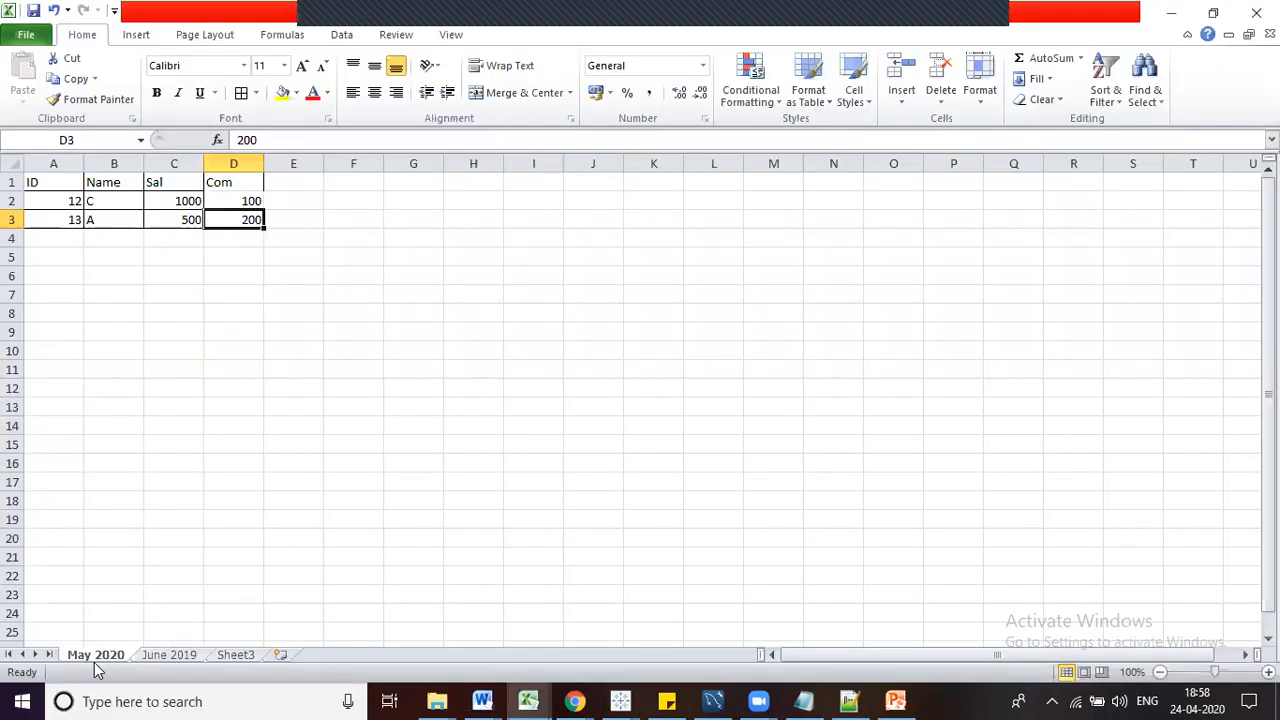
pyautogui.click(170, 656)
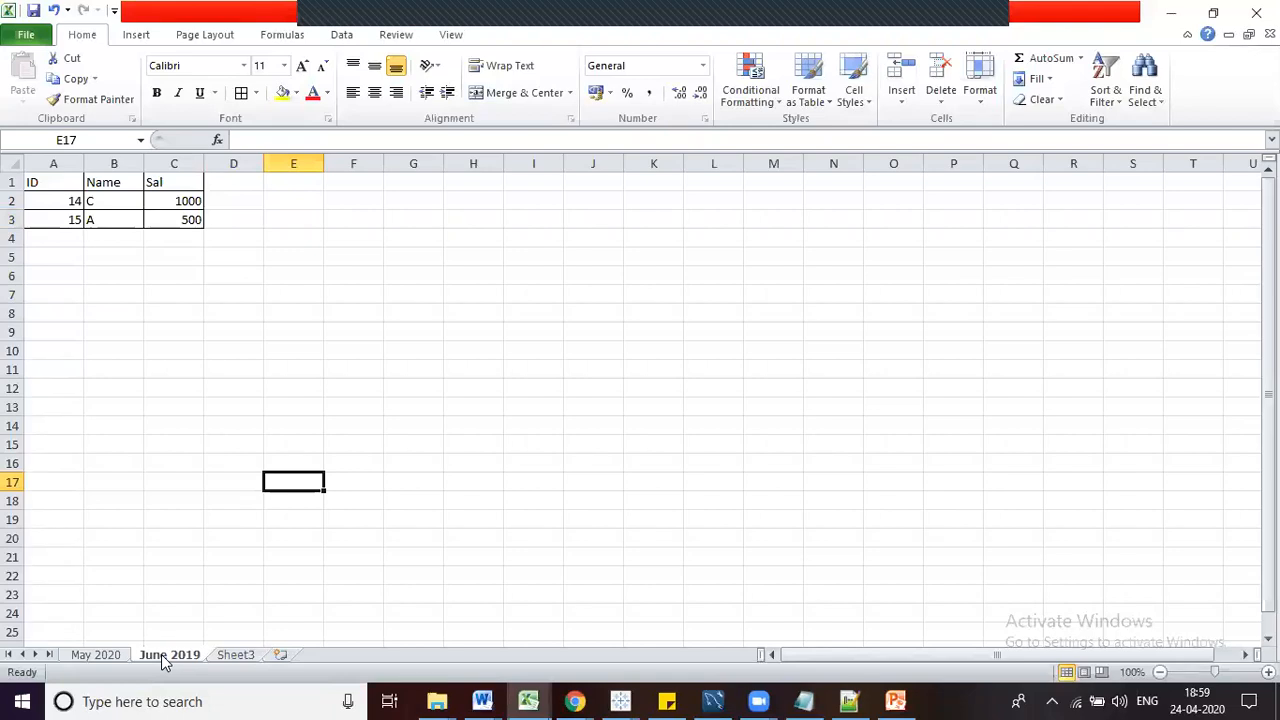
pyautogui.click(108, 658)
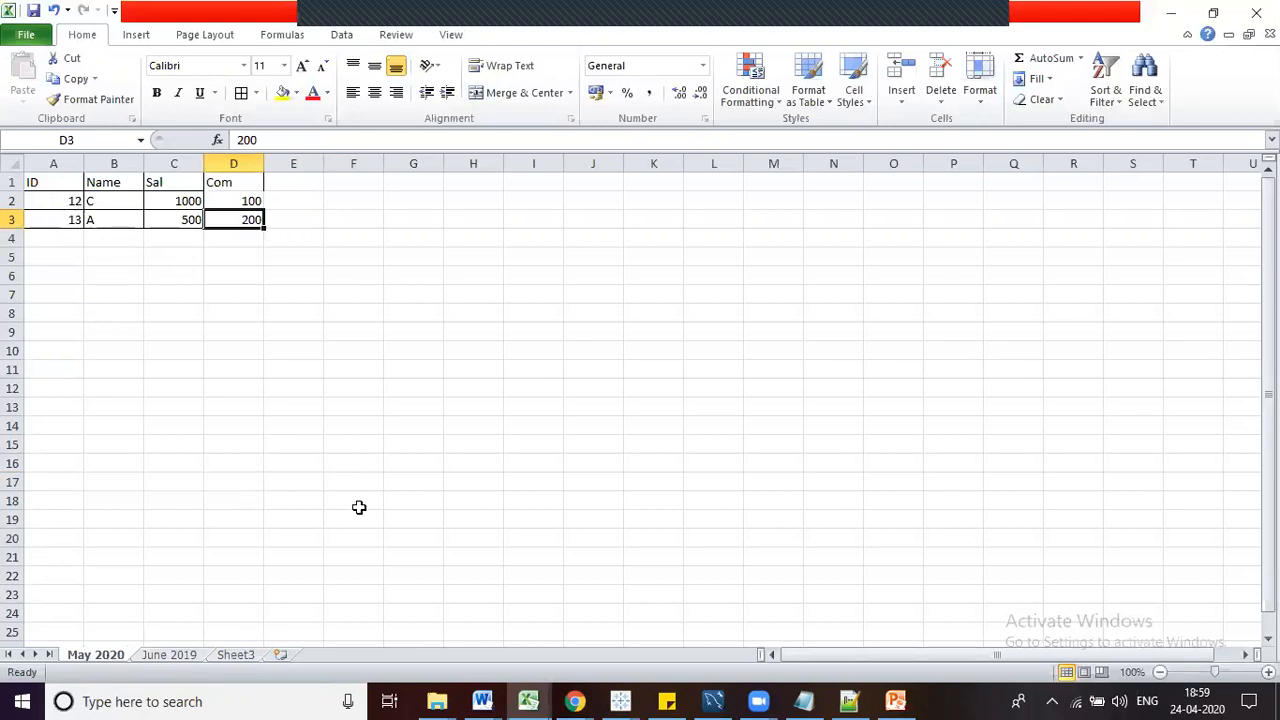
pyautogui.moveTo(620, 700)
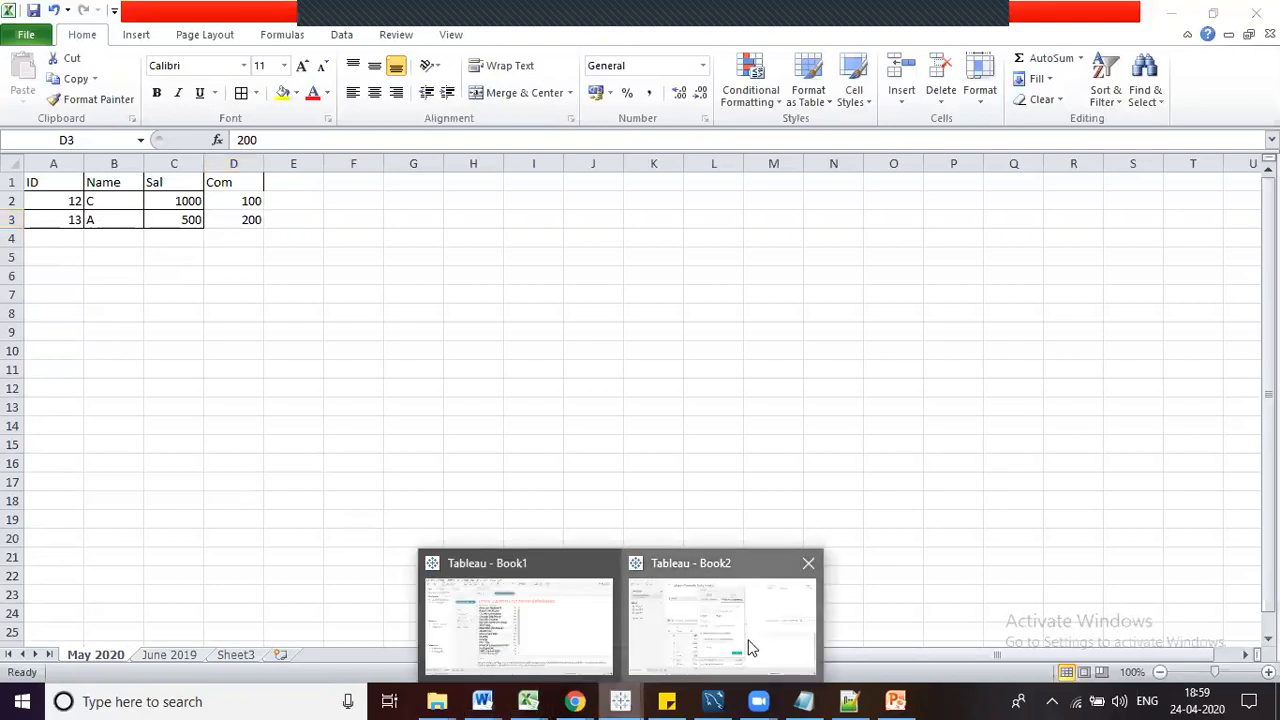
pyautogui.click(750, 646)
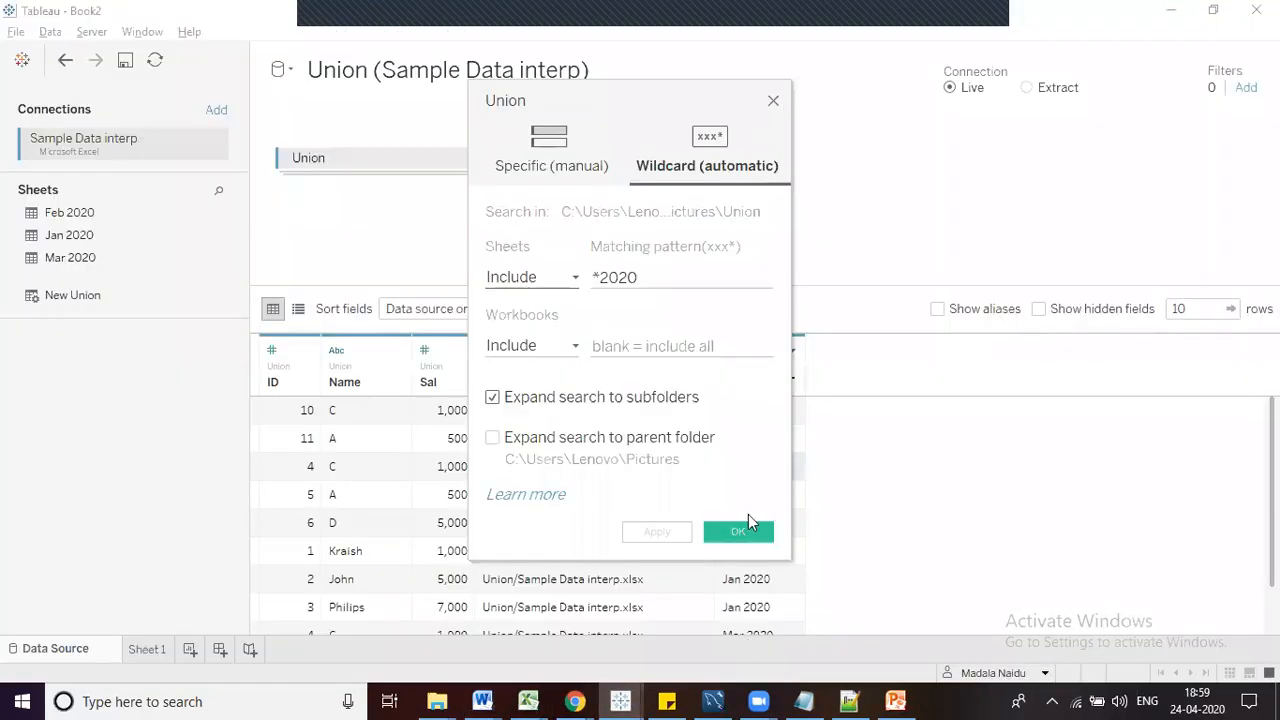
pyautogui.click(740, 531)
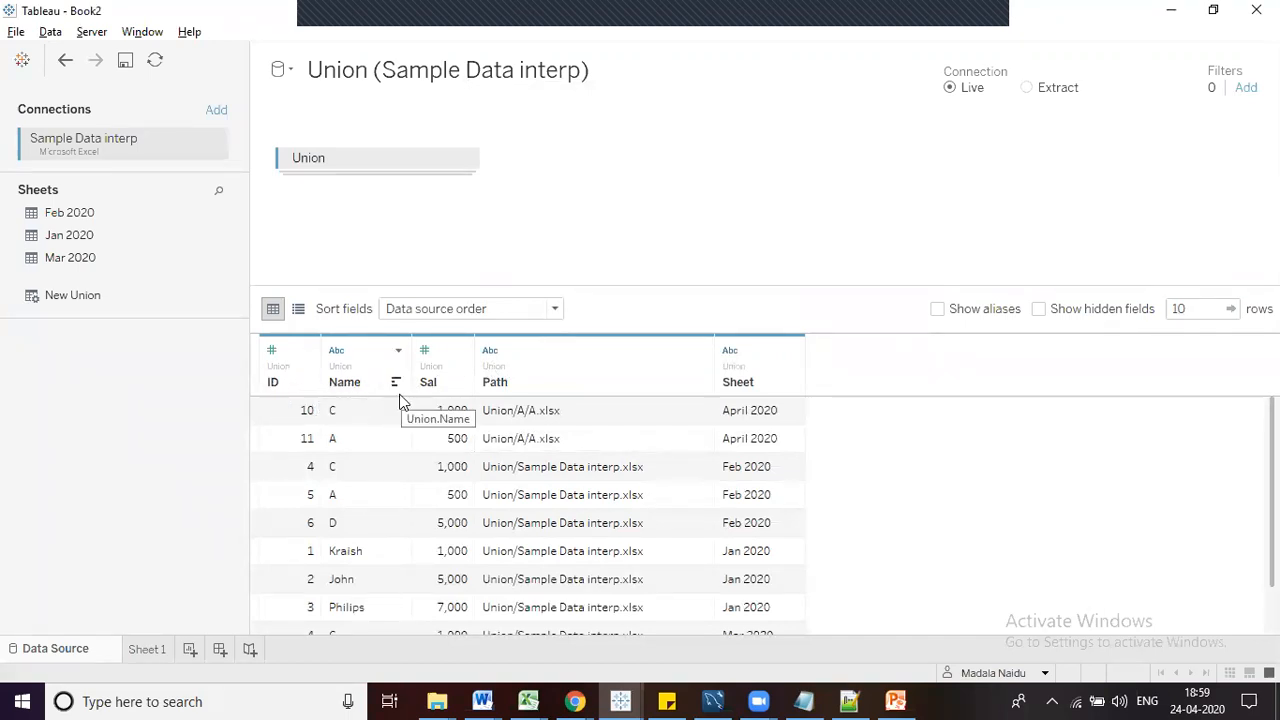
# Switch back to Book5 in Excel and examine the Com column on the May 2020 sheet
pyautogui.click(537, 697)
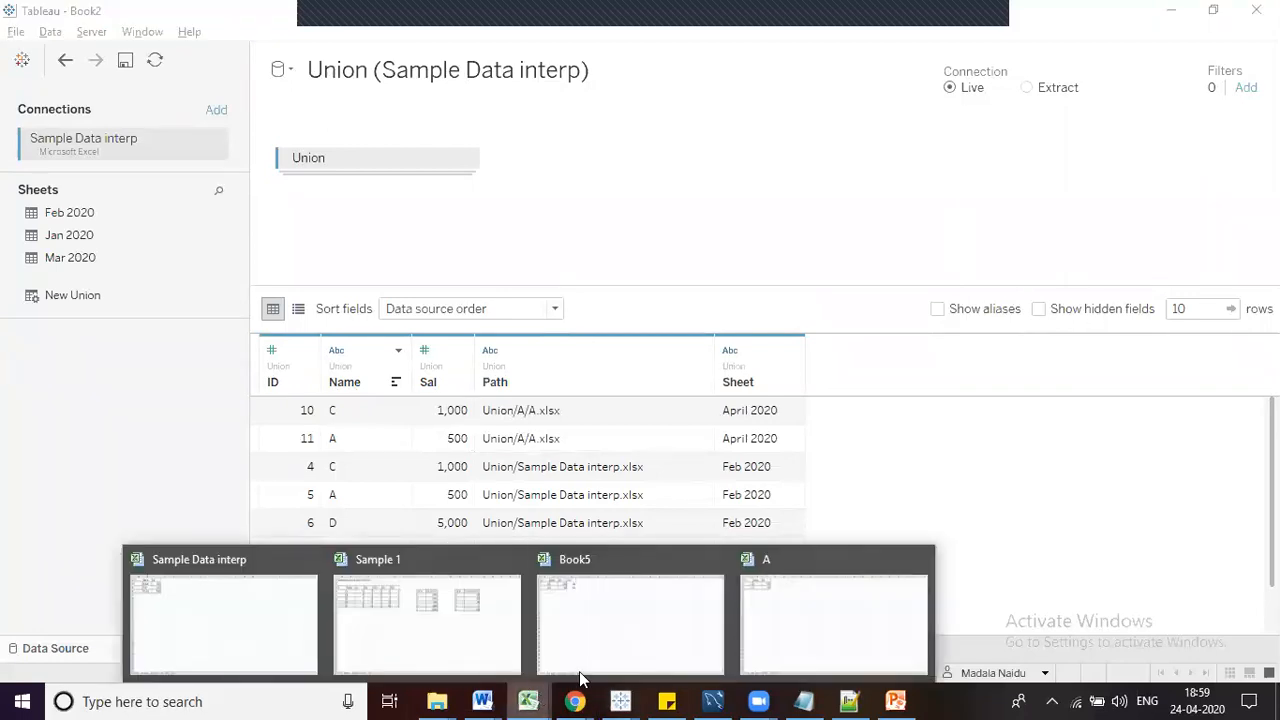
pyautogui.click(640, 626)
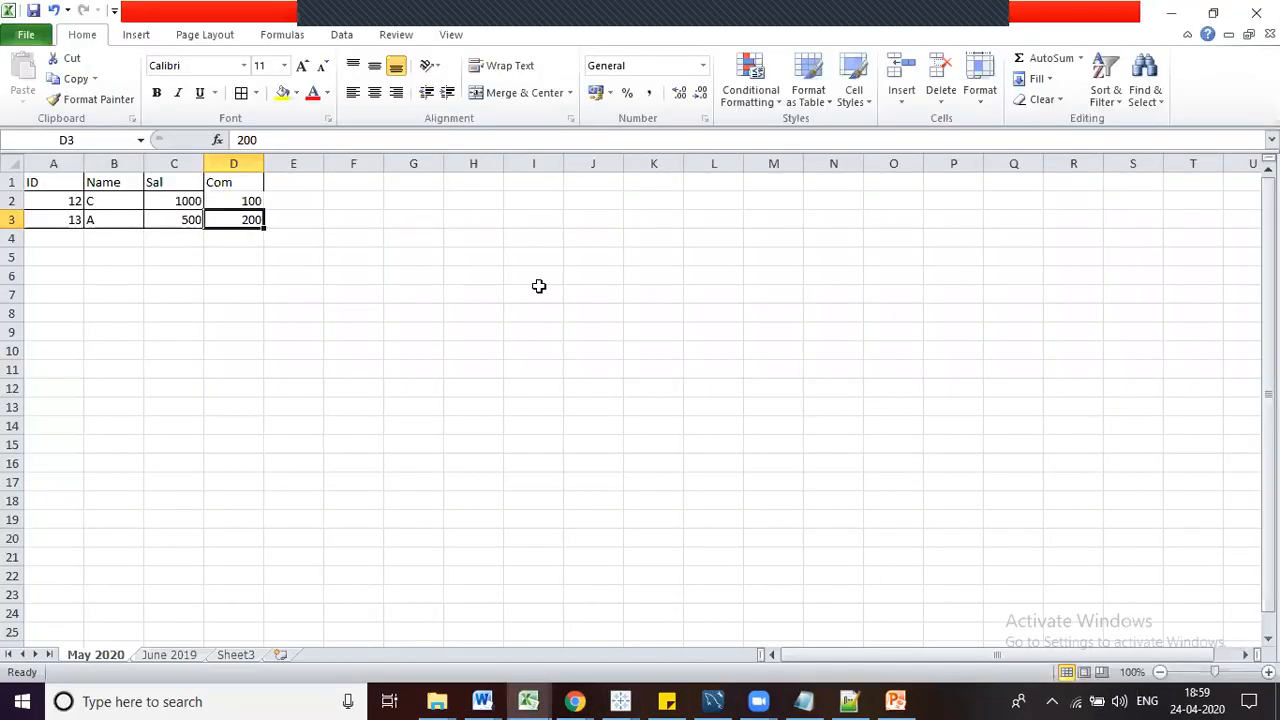
pyautogui.click(239, 186)
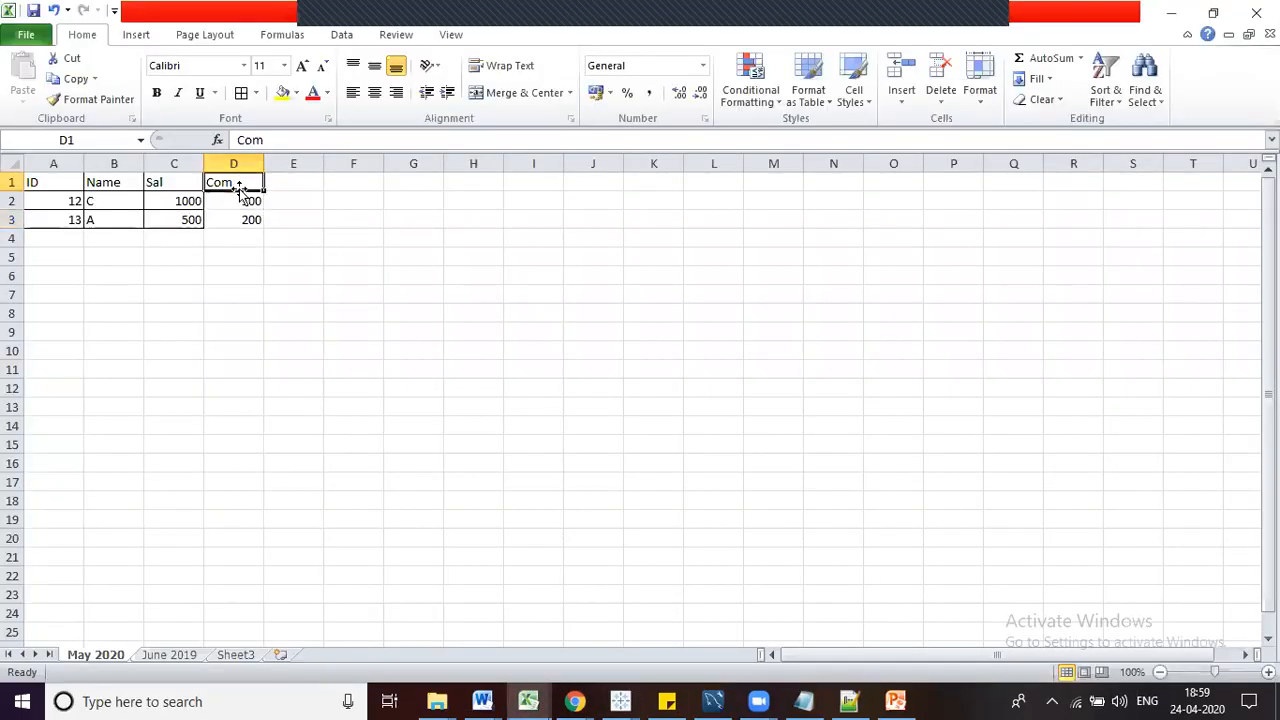
pyautogui.click(286, 294)
pyautogui.click(231, 190)
pyautogui.click(275, 254)
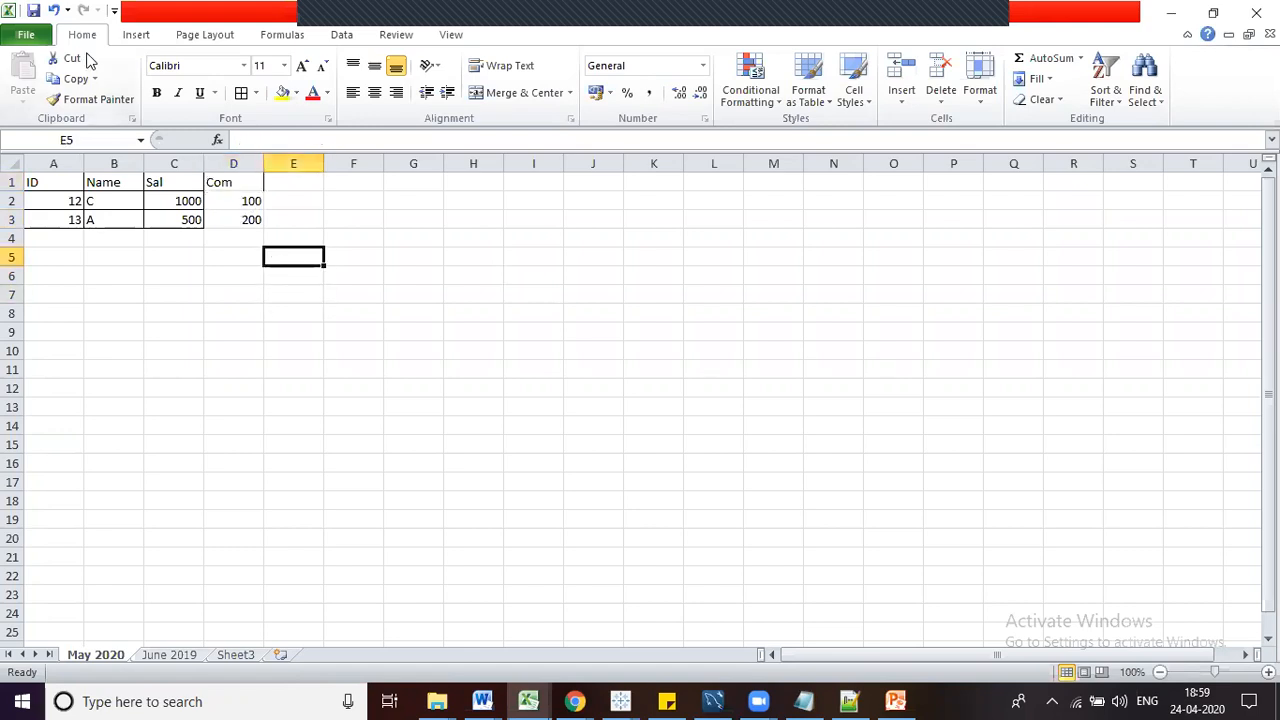
# Save a copy of the workbook as Book5 in the Pictures folder
pyautogui.click(28, 38)
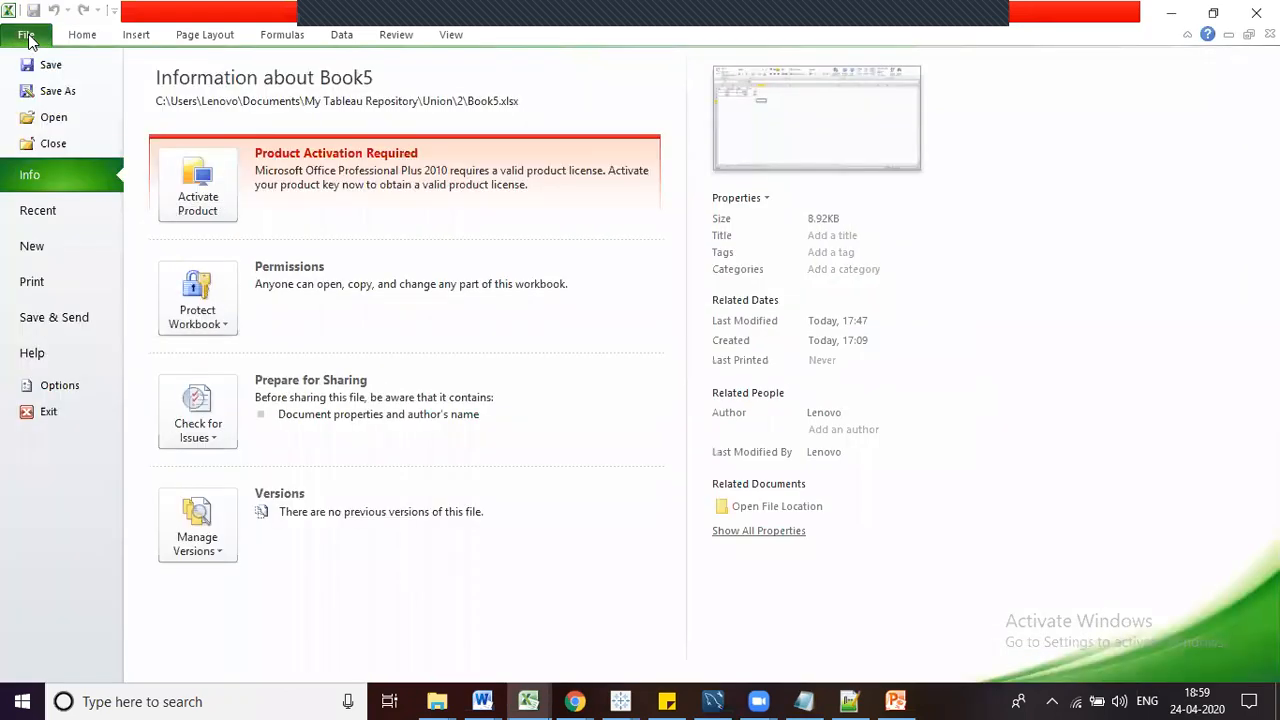
pyautogui.click(58, 91)
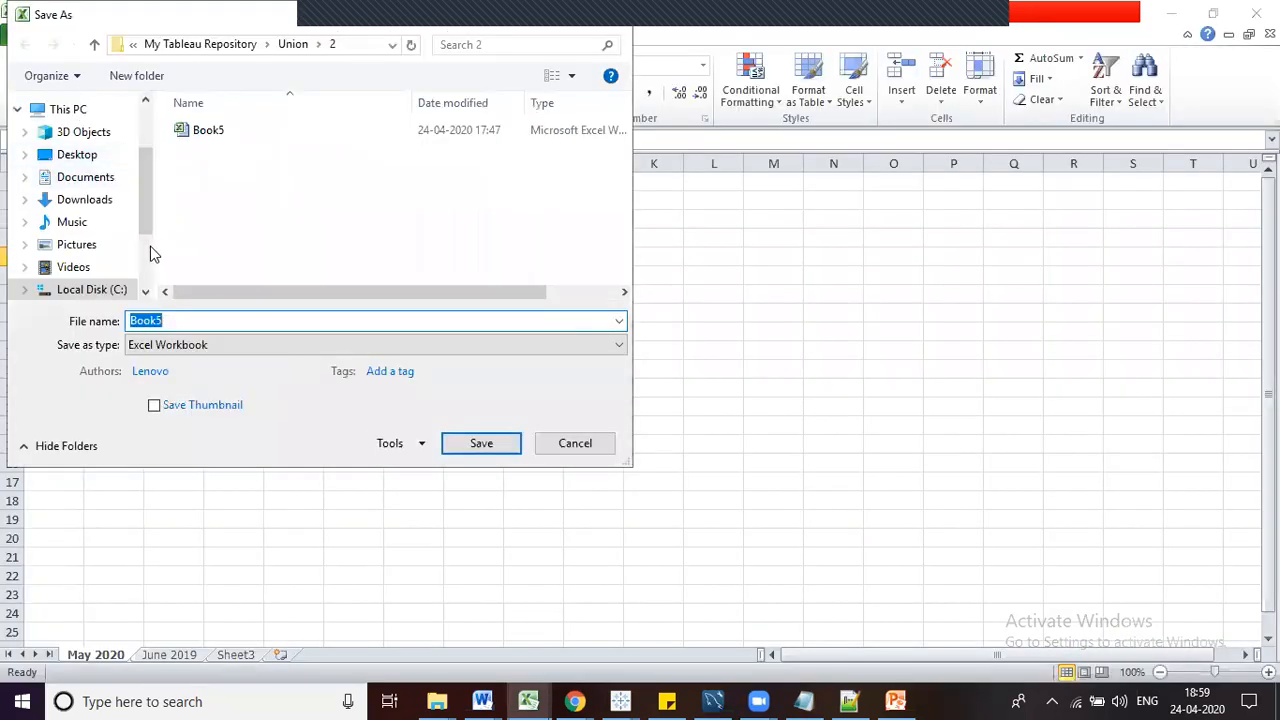
pyautogui.click(90, 252)
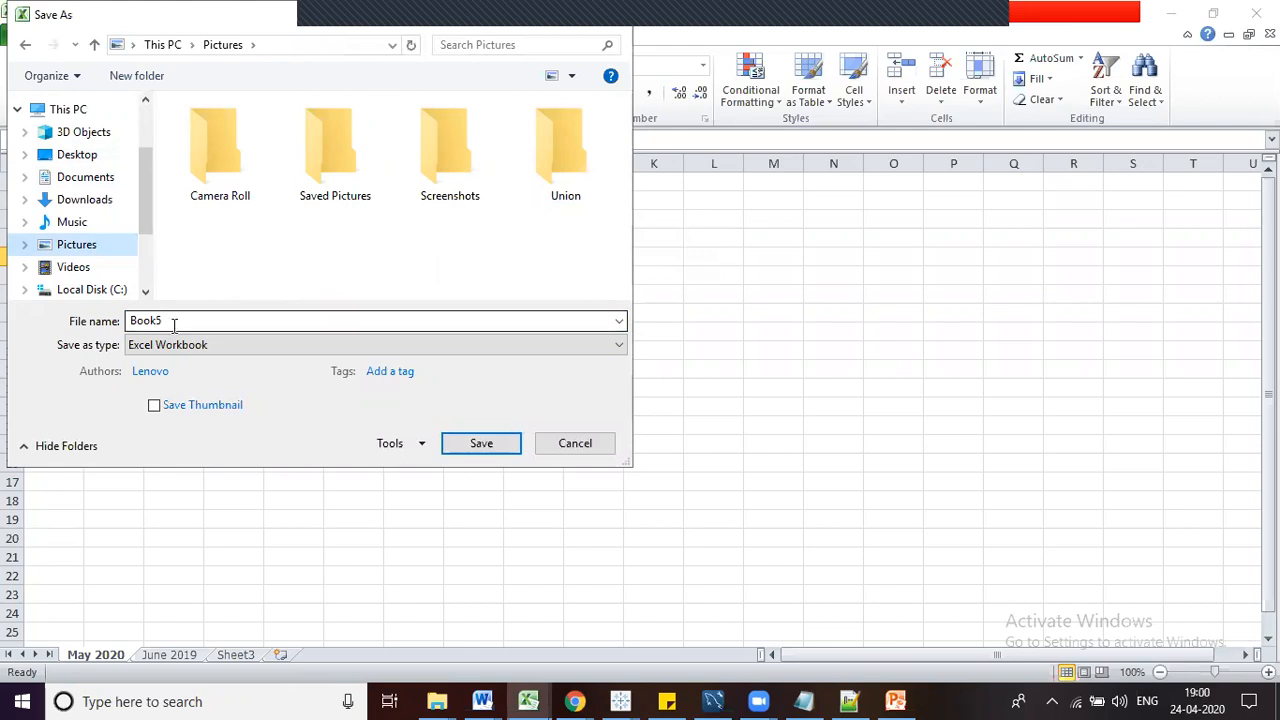
pyautogui.click(490, 445)
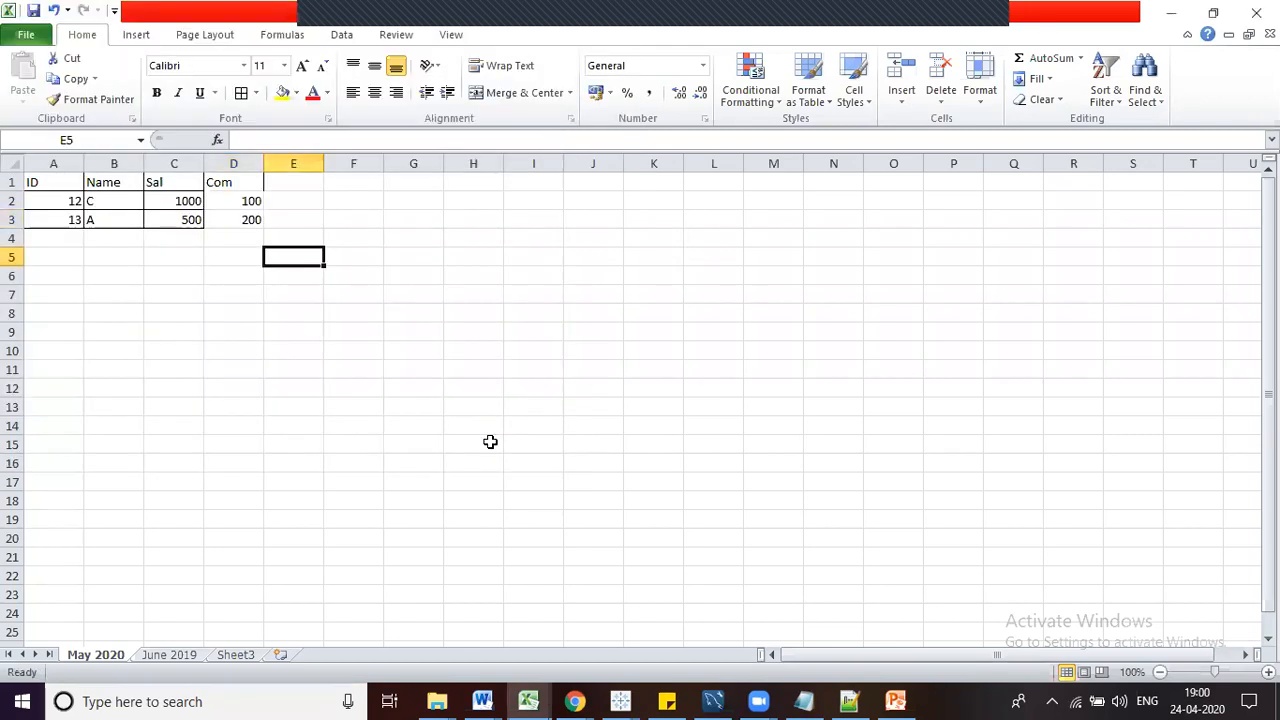
# Switch to Tableau Book2 and edit the union to expand its wildcard search to the parent folder
pyautogui.click(620, 701)
pyautogui.click(755, 638)
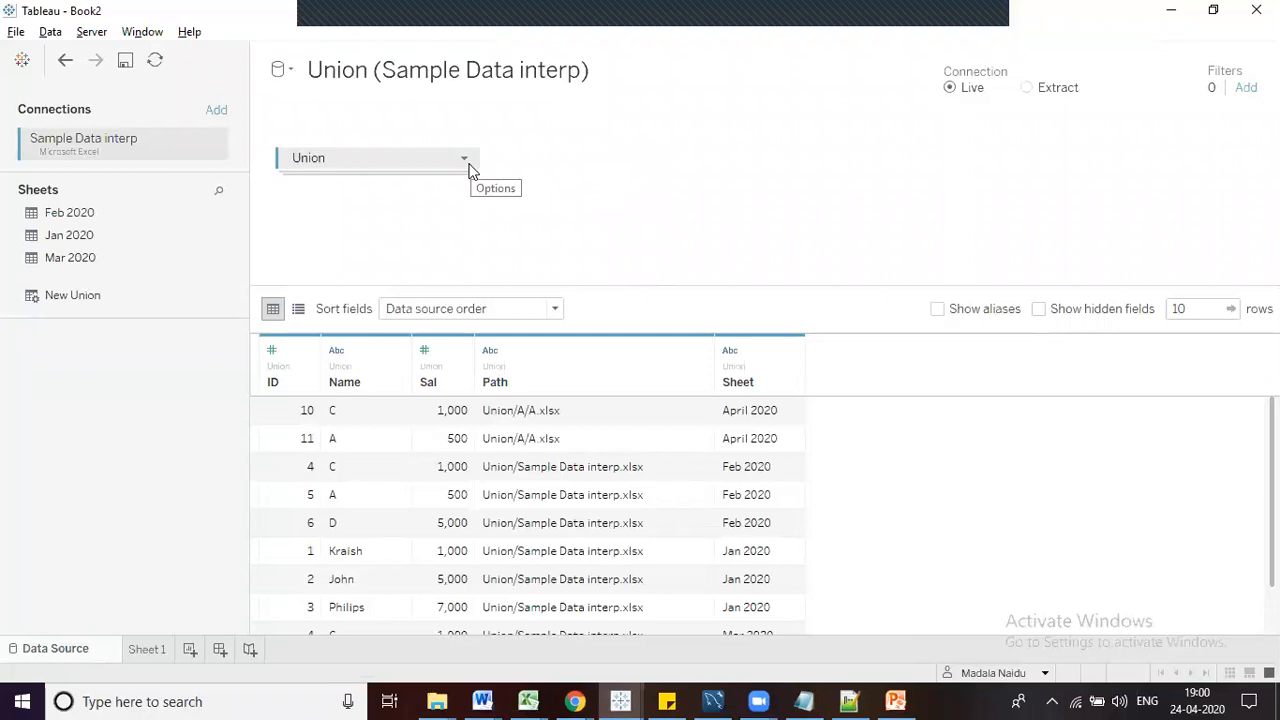
pyautogui.click(466, 162)
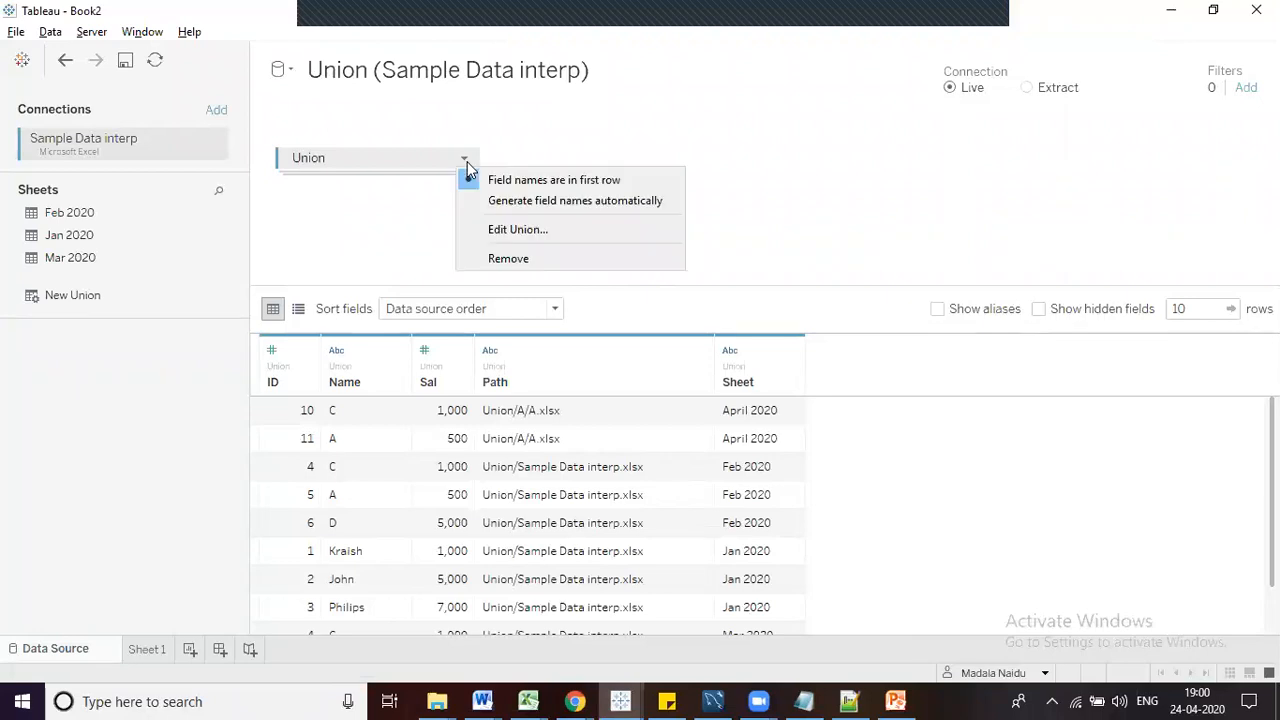
pyautogui.click(499, 236)
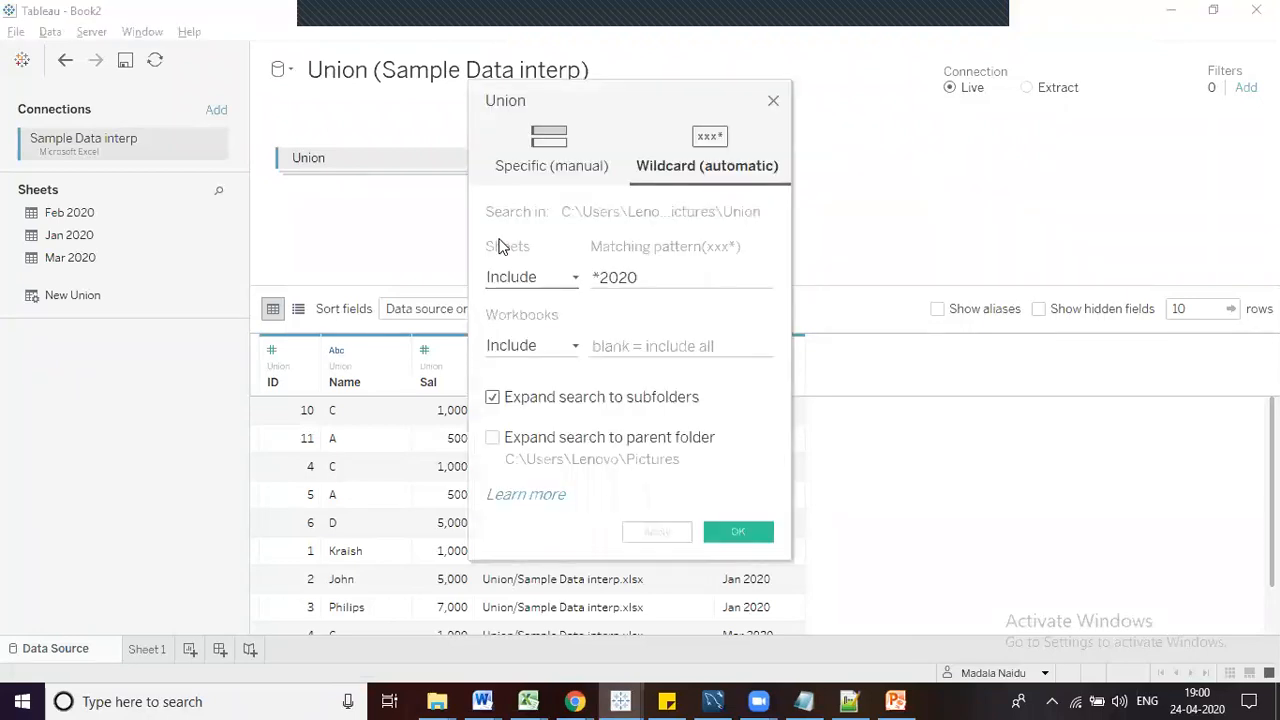
pyautogui.click(493, 438)
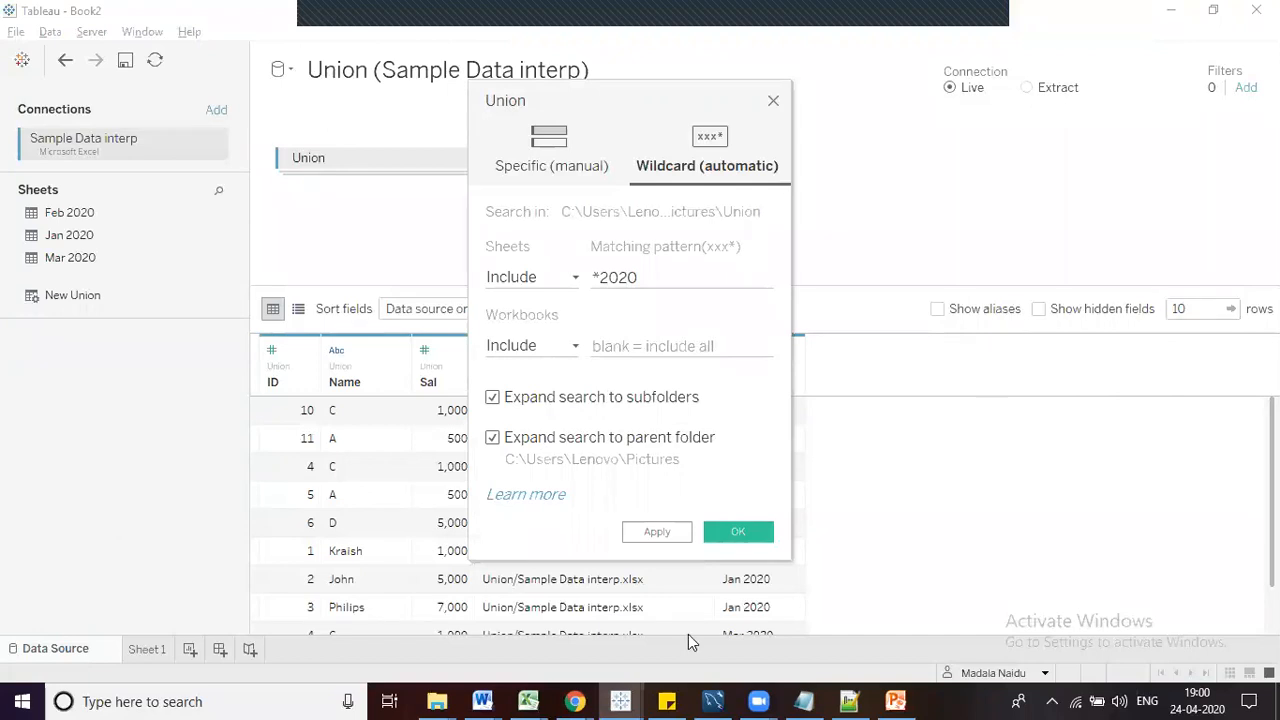
# Switch to Book5 in Excel and compare the May 2020 and June 2019 sheets
pyautogui.moveTo(533, 697)
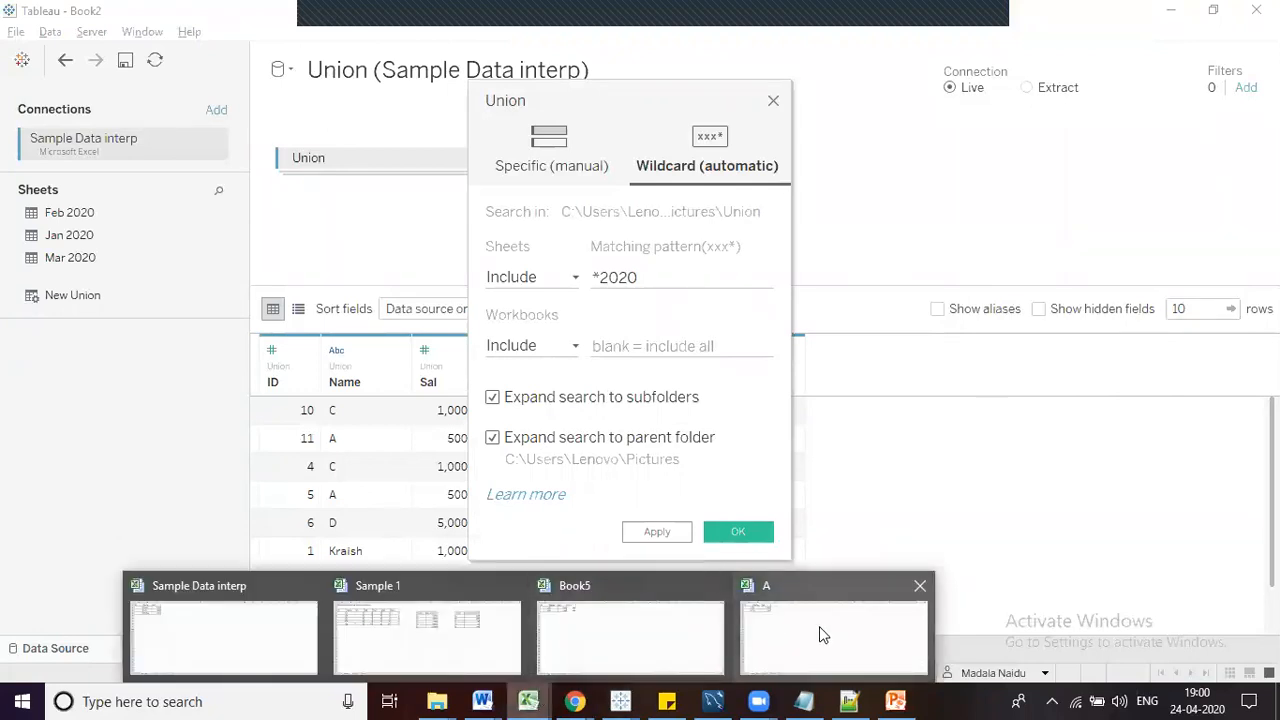
pyautogui.click(604, 650)
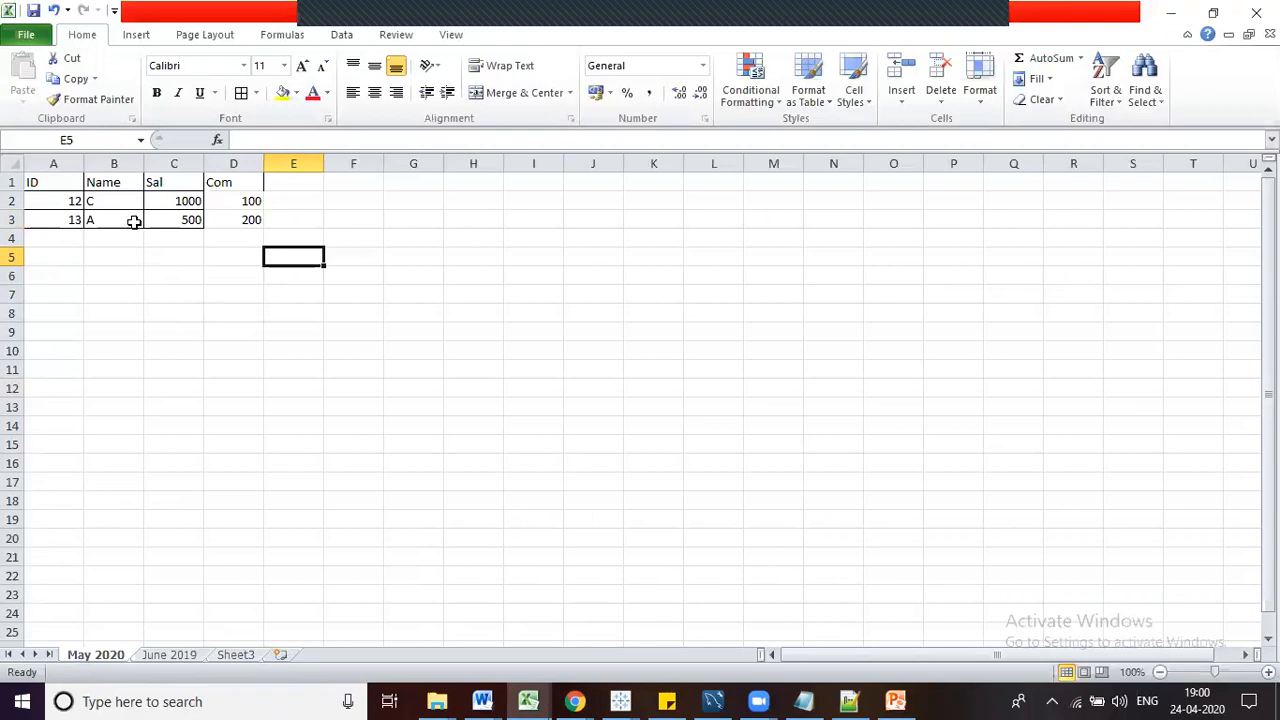
pyautogui.click(160, 658)
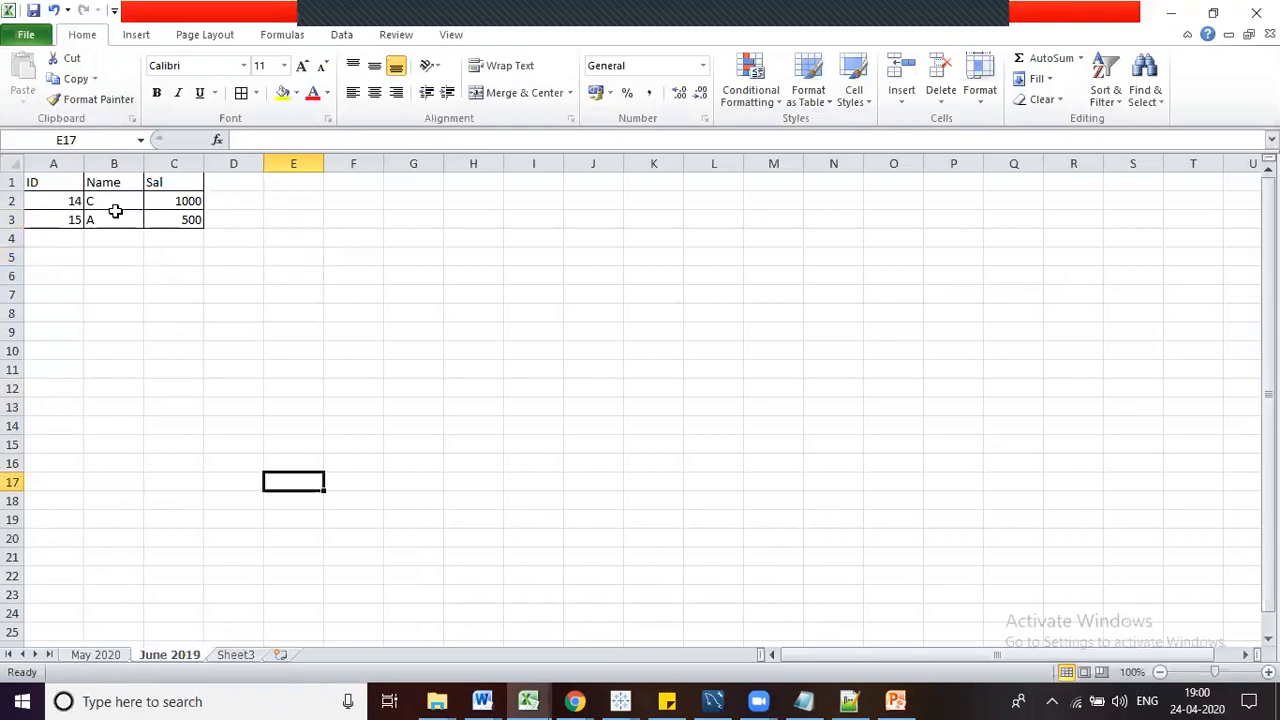
pyautogui.click(98, 656)
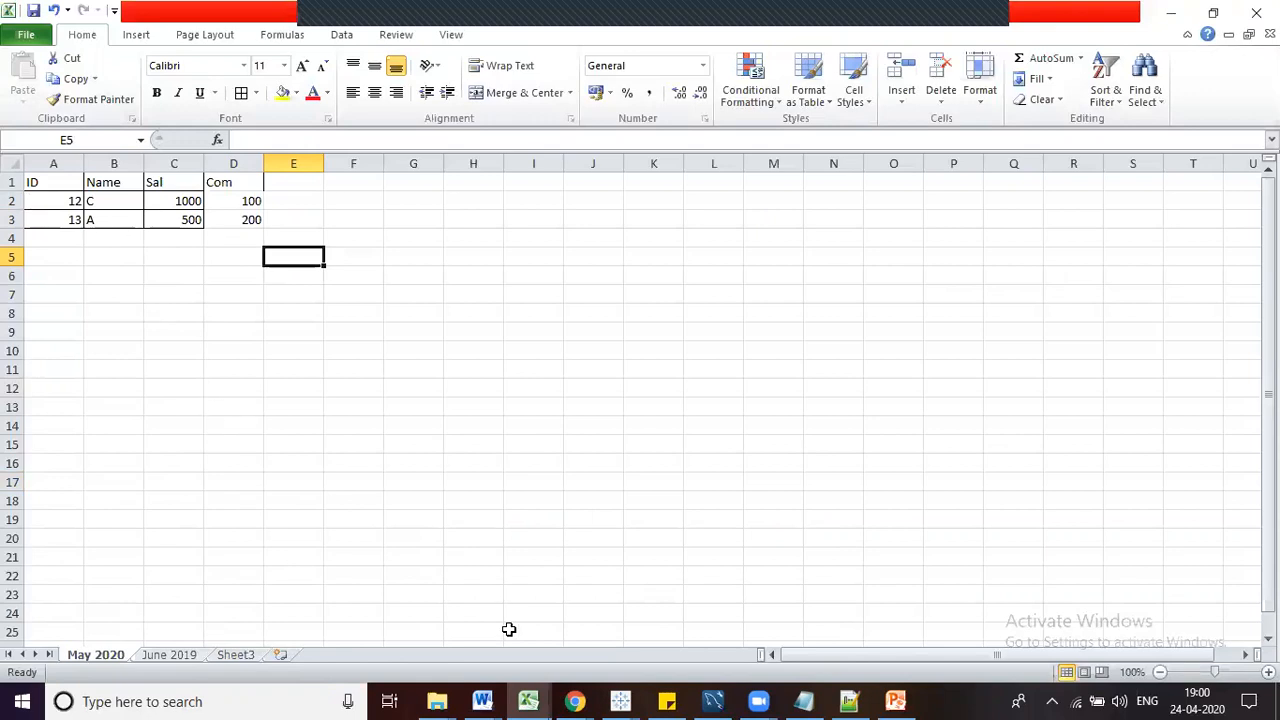
# Return to Tableau Book2, confirm the expanded union settings and review the row count and combined rows
pyautogui.click(620, 701)
pyautogui.click(730, 612)
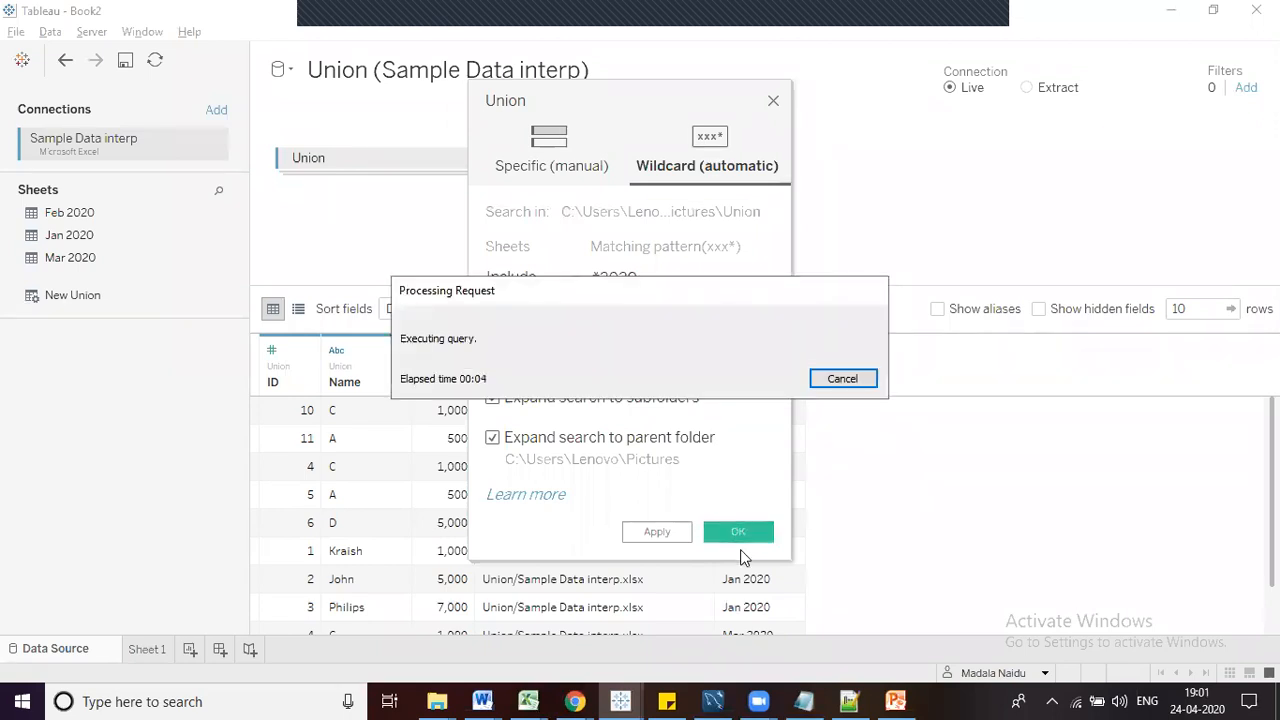
pyautogui.doubleClick(1193, 312)
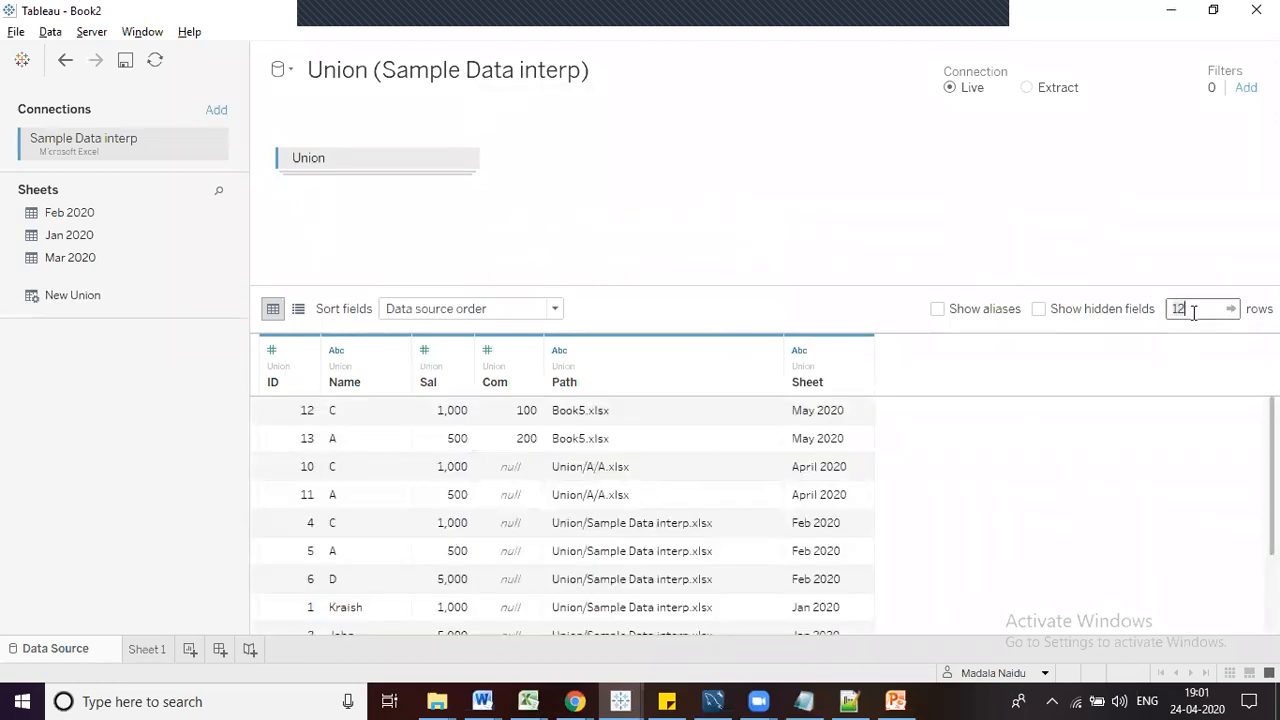
pyautogui.click(1170, 413)
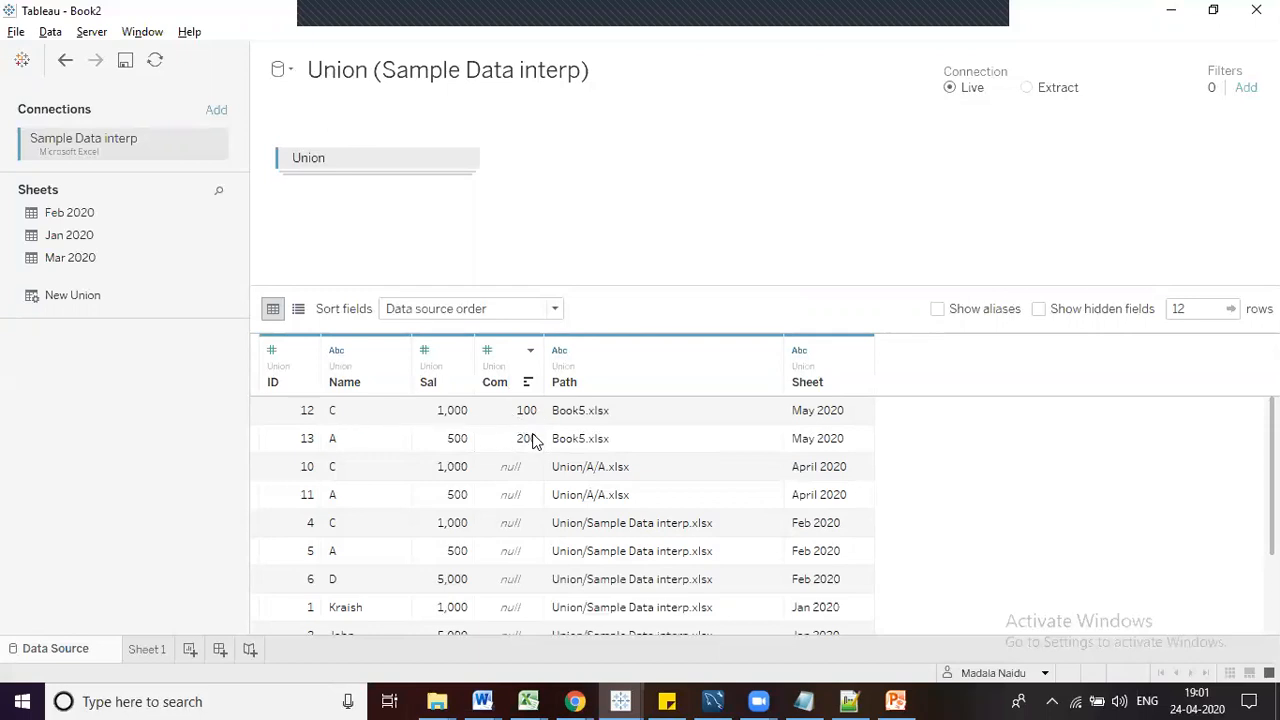
pyautogui.scroll(-4, 760, 515)
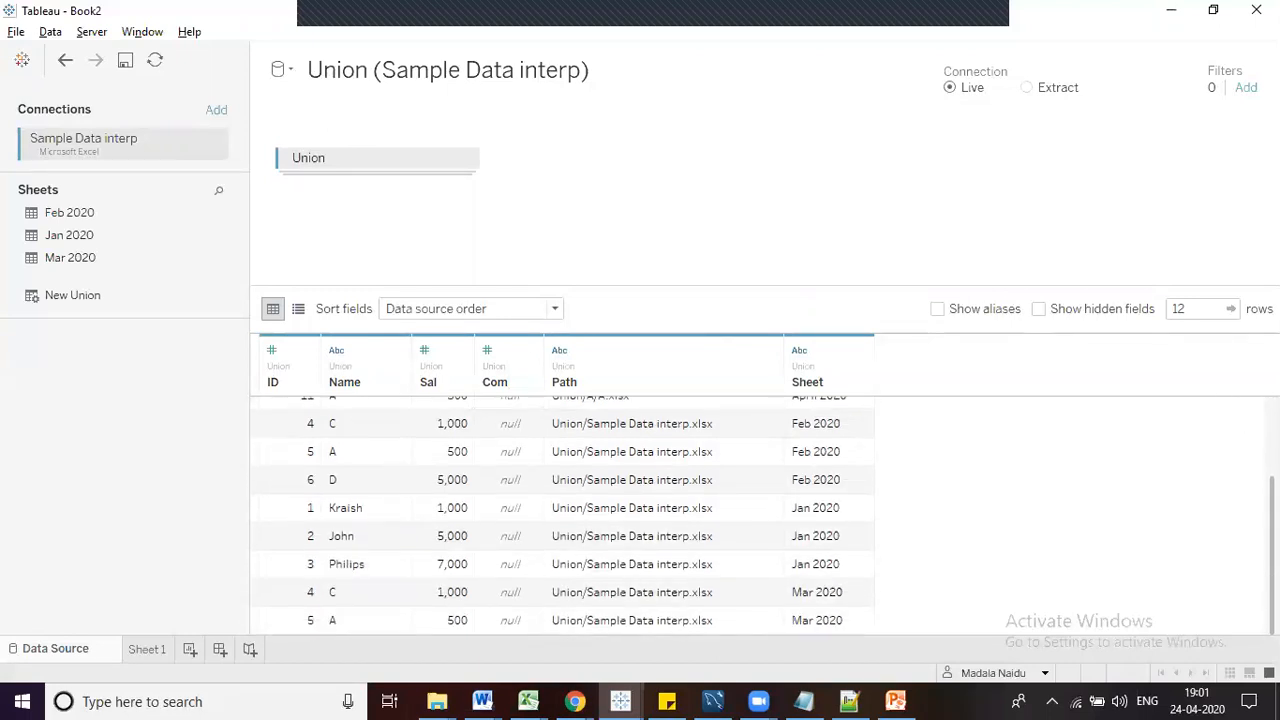
pyautogui.scroll(4, 563, 515)
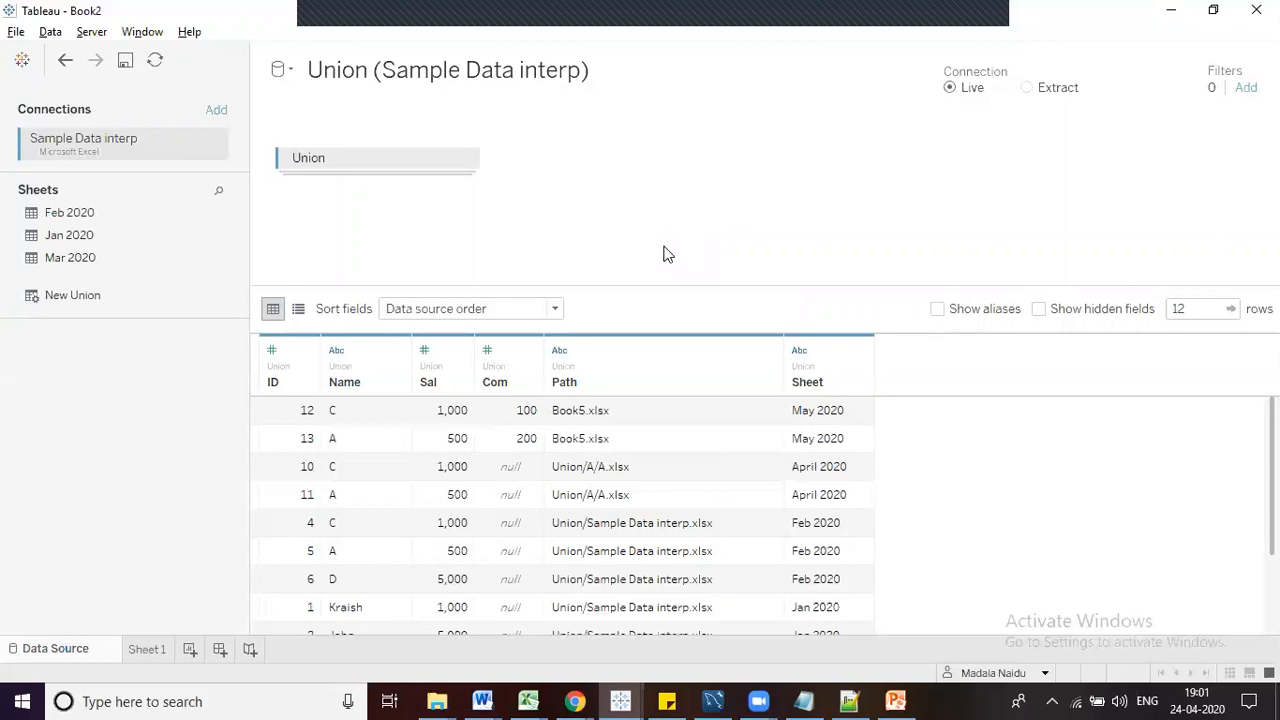
# Edit the union to exclude subfolders from the wildcard search while keeping the parent folder, and apply it
pyautogui.click(466, 162)
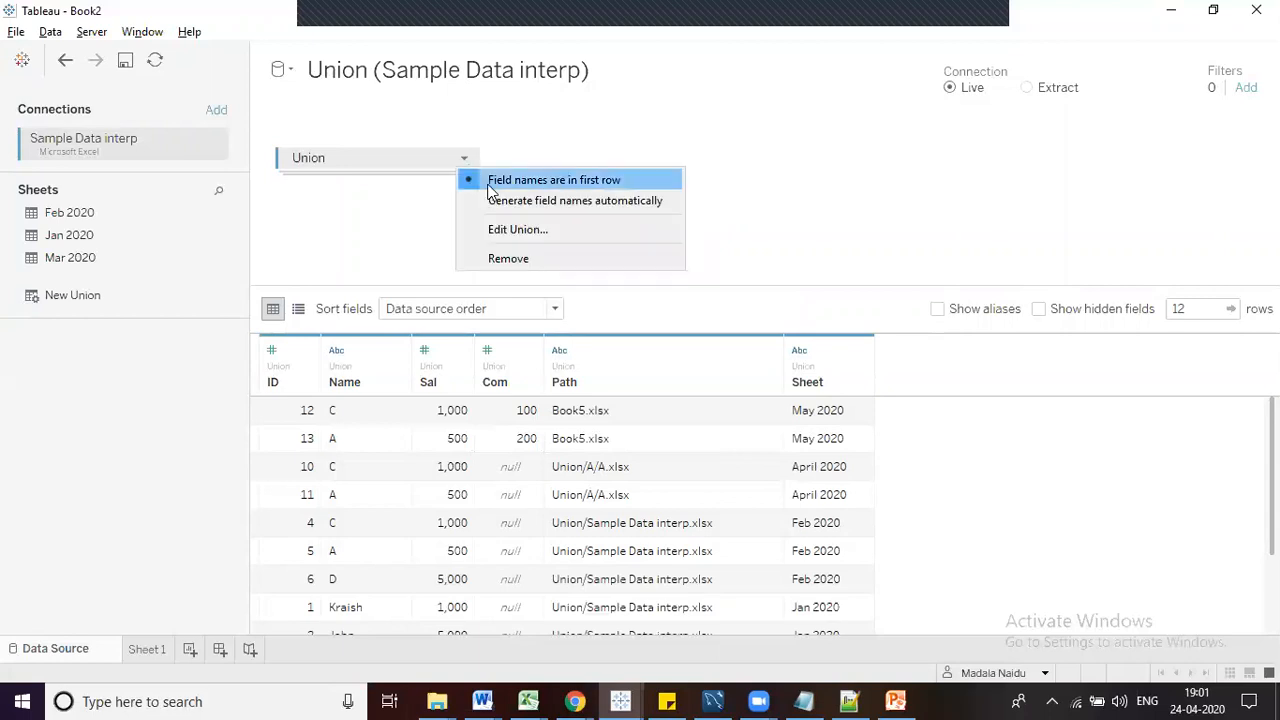
pyautogui.click(515, 229)
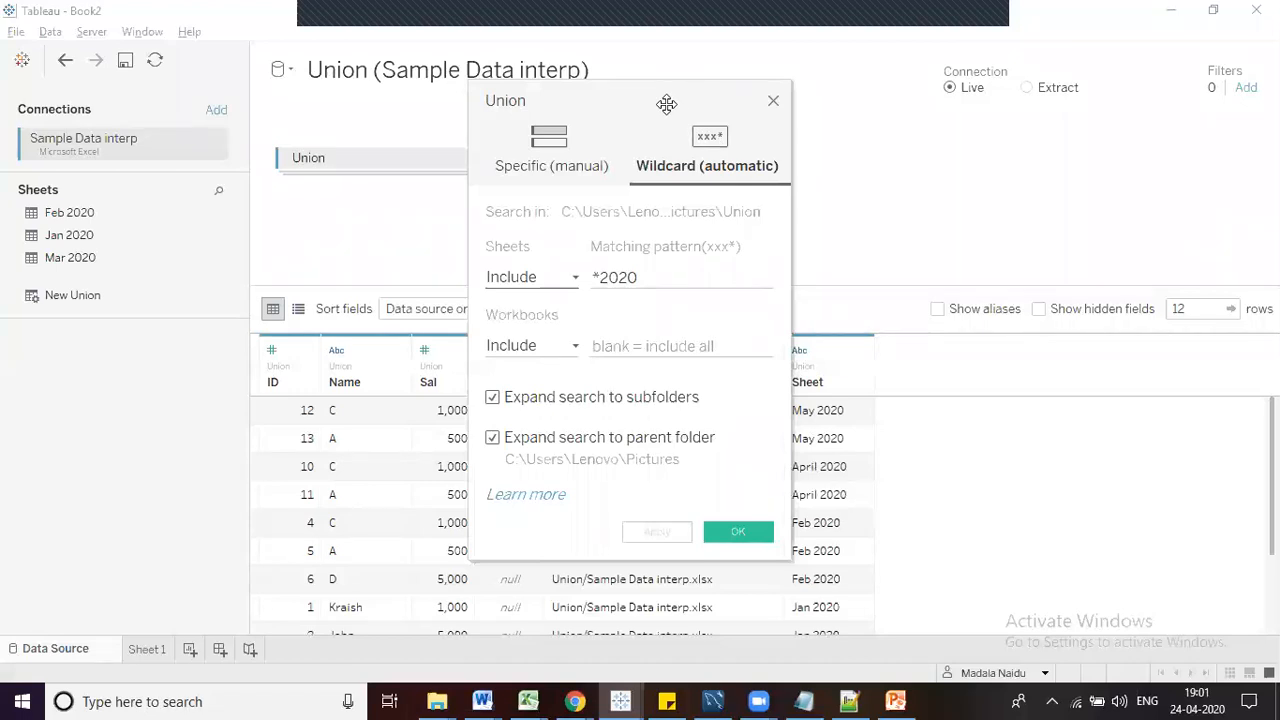
pyautogui.click(493, 398)
pyautogui.click(754, 538)
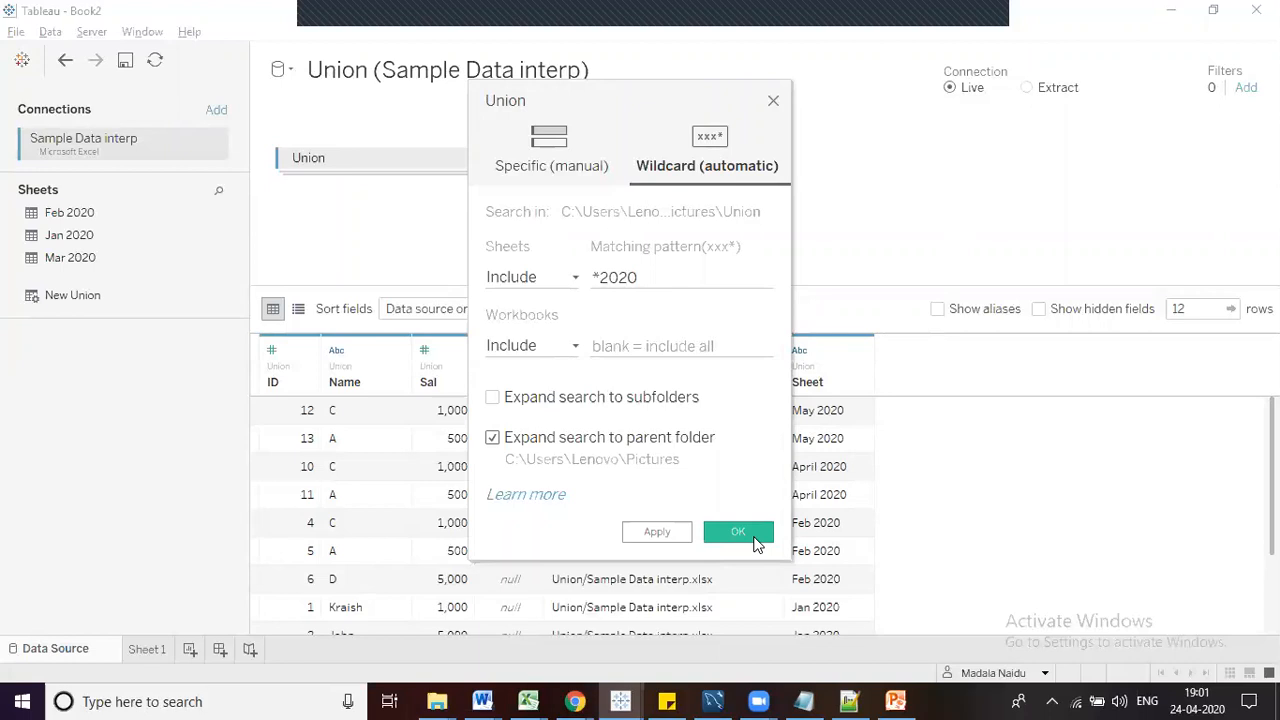
pyautogui.click(740, 533)
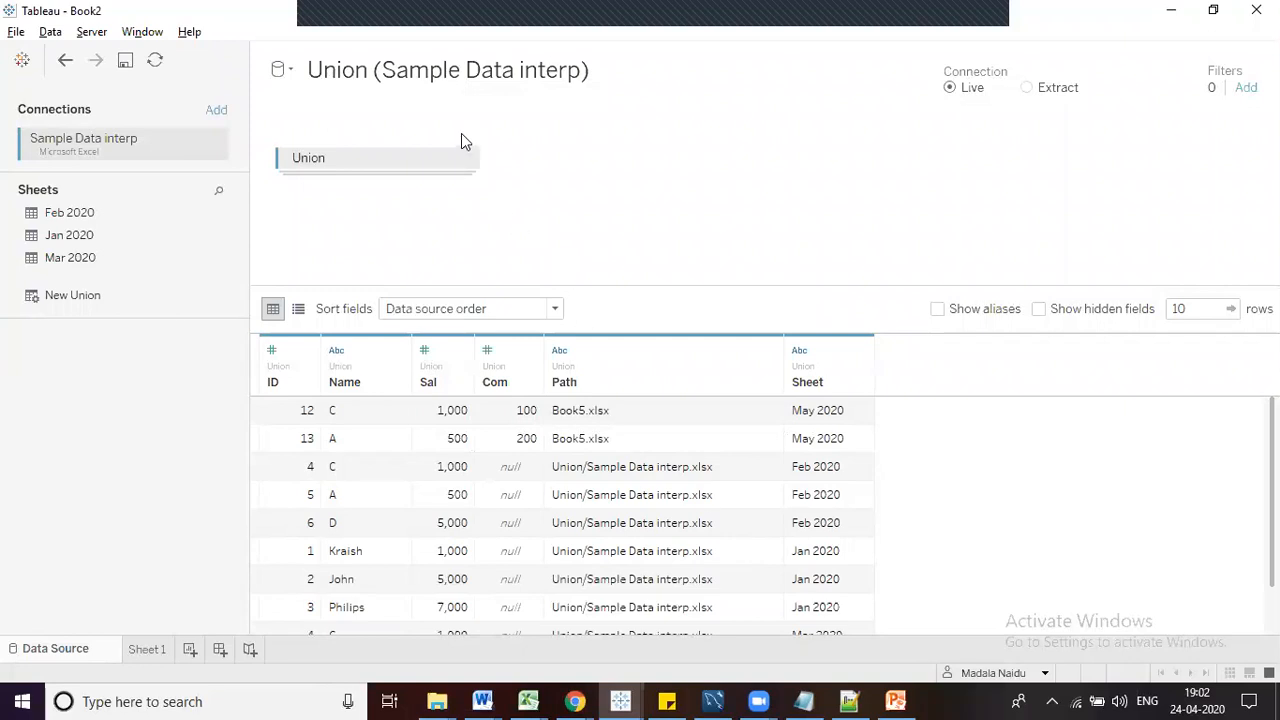
# Reopen the union settings to review the wildcard search options, and close them without changes
pyautogui.click(463, 165)
pyautogui.click(486, 229)
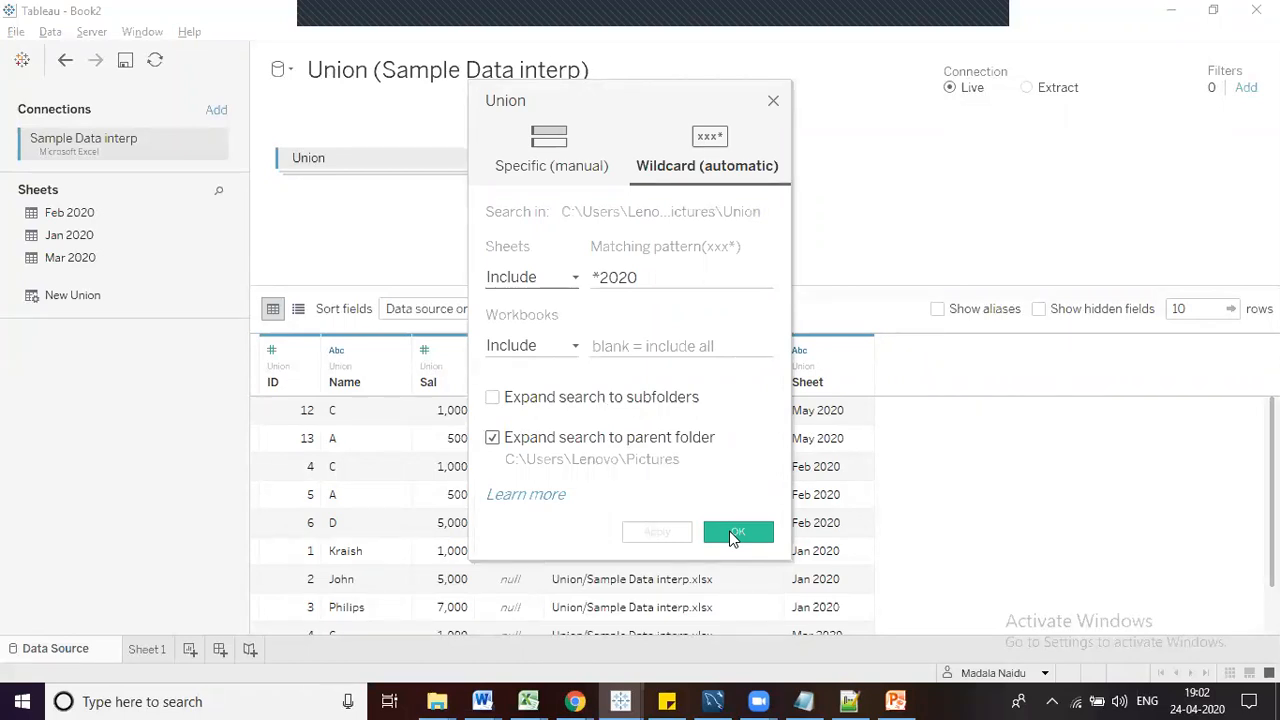
pyautogui.click(772, 100)
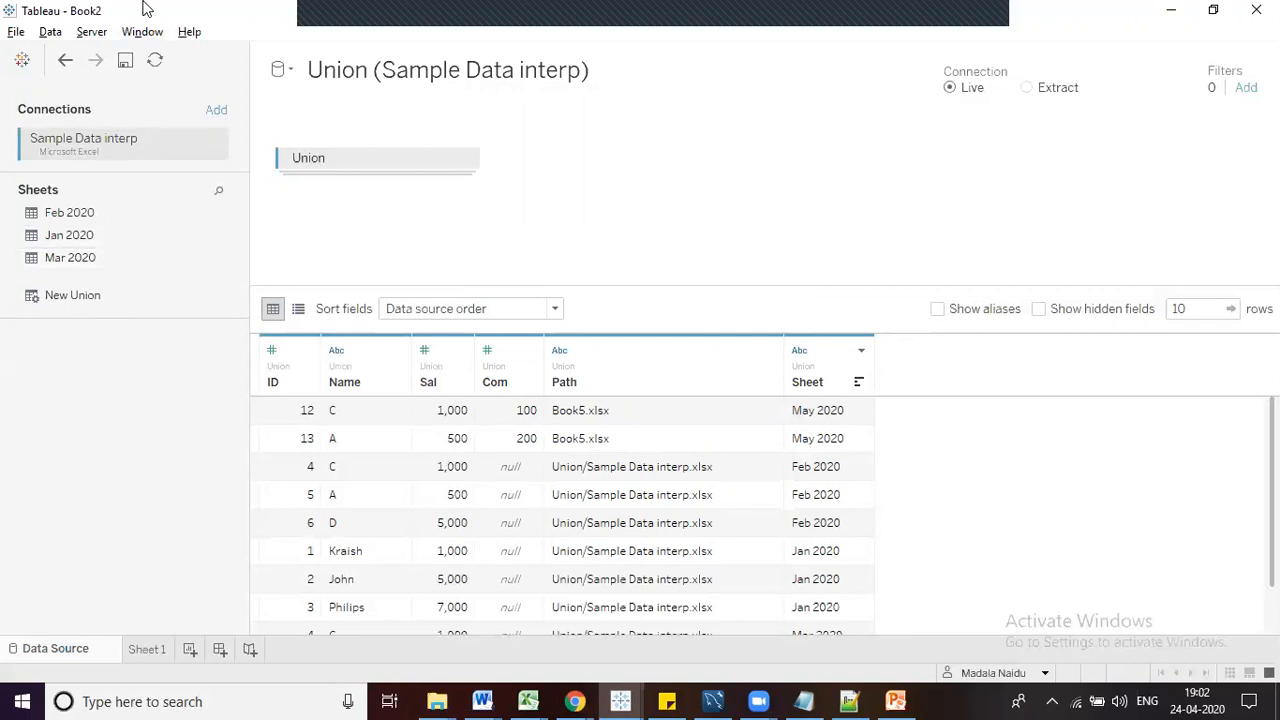
# Hide the Path field in the union's data grid
pyautogui.click(770, 352)
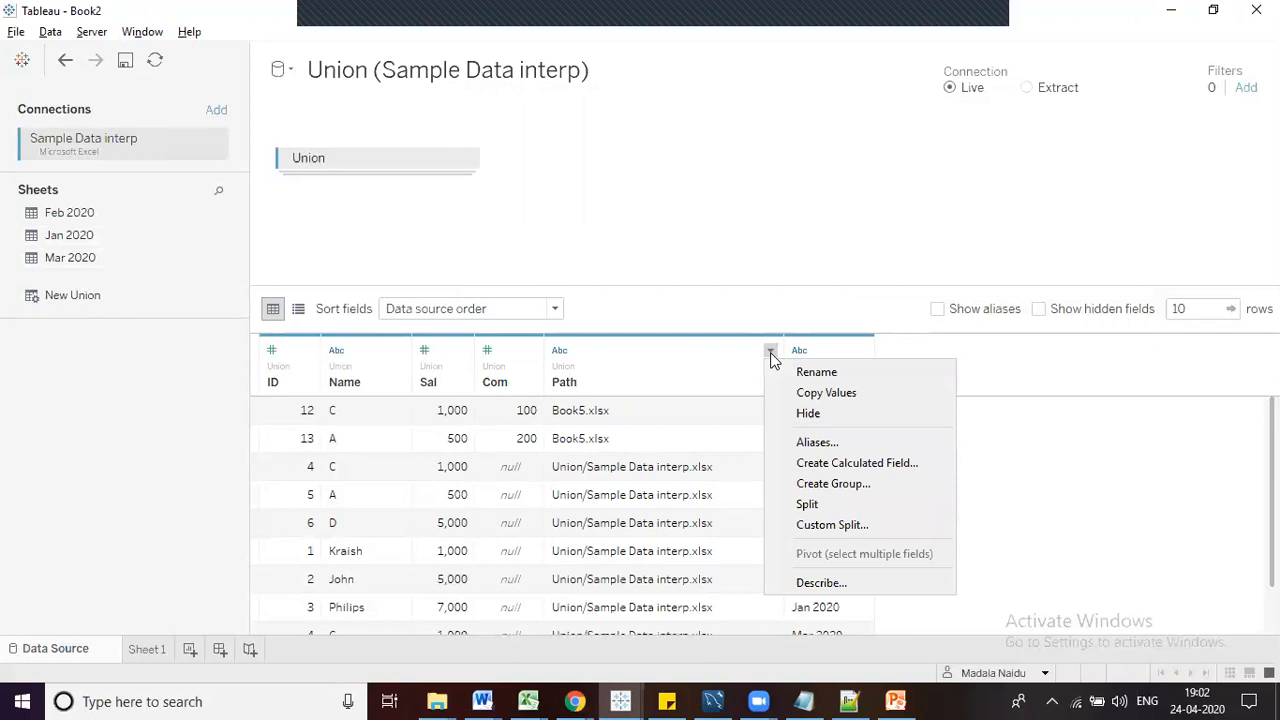
pyautogui.click(808, 255)
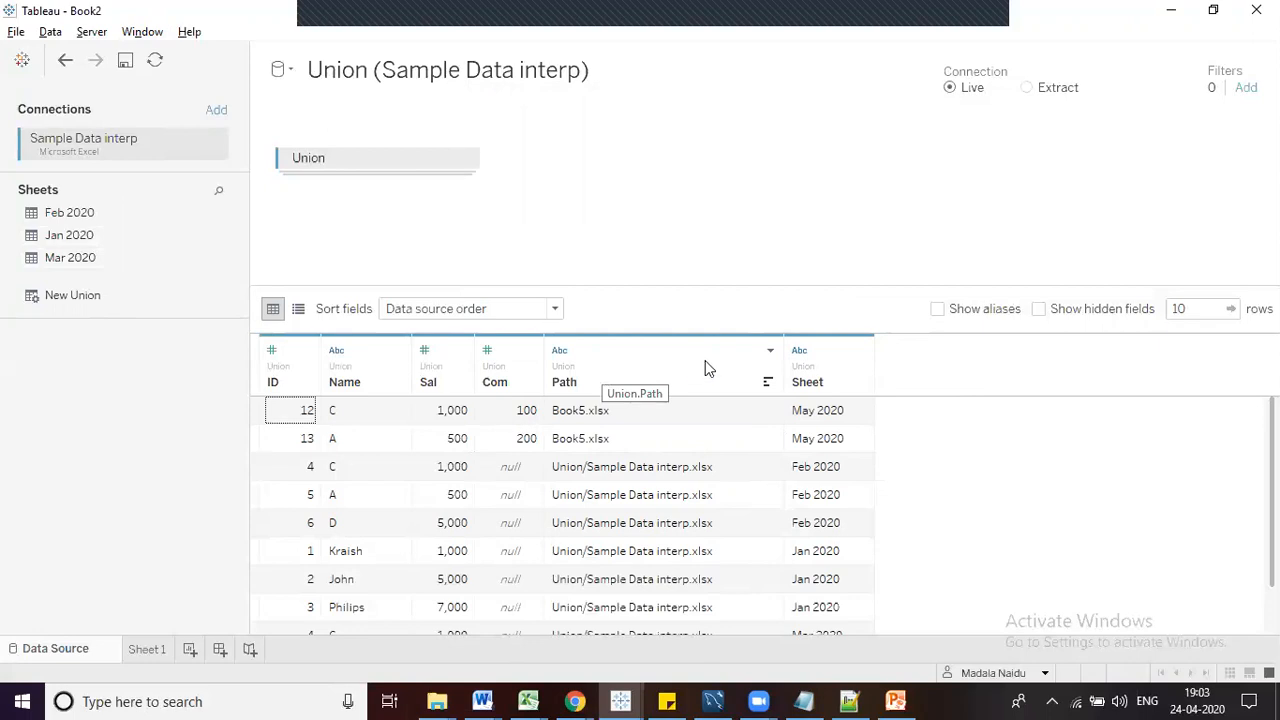
pyautogui.click(770, 350)
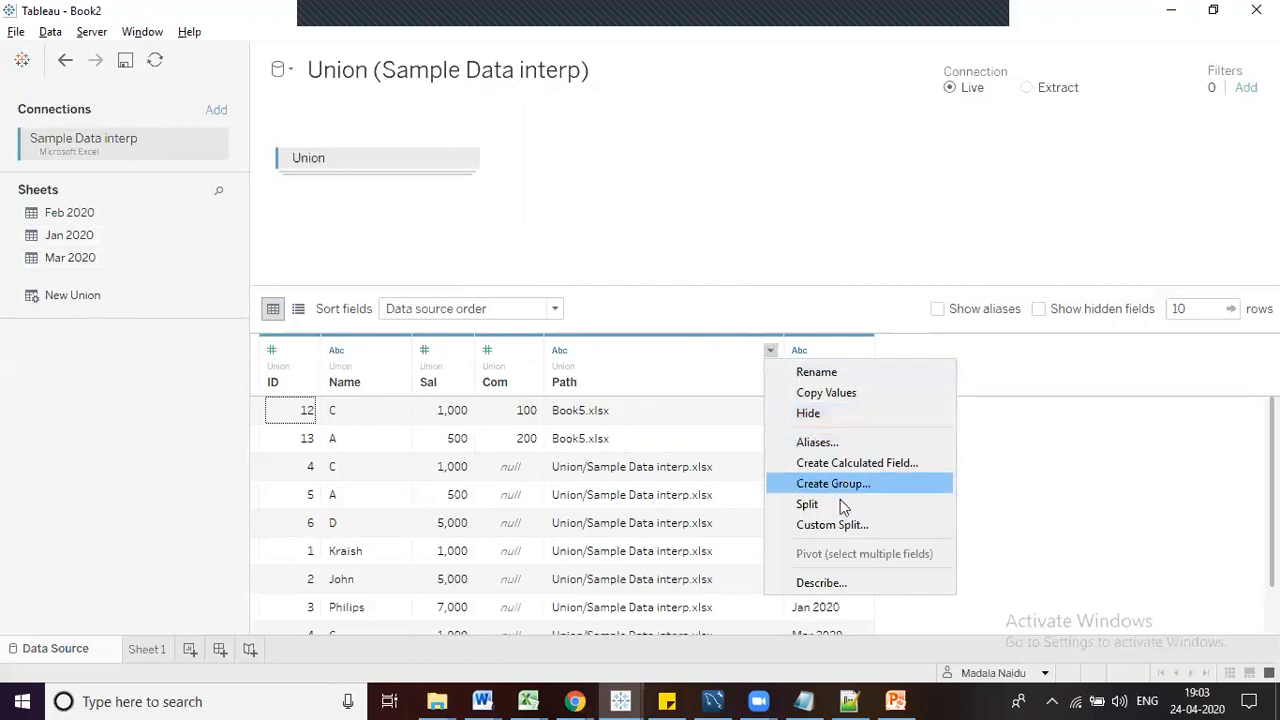
pyautogui.click(851, 414)
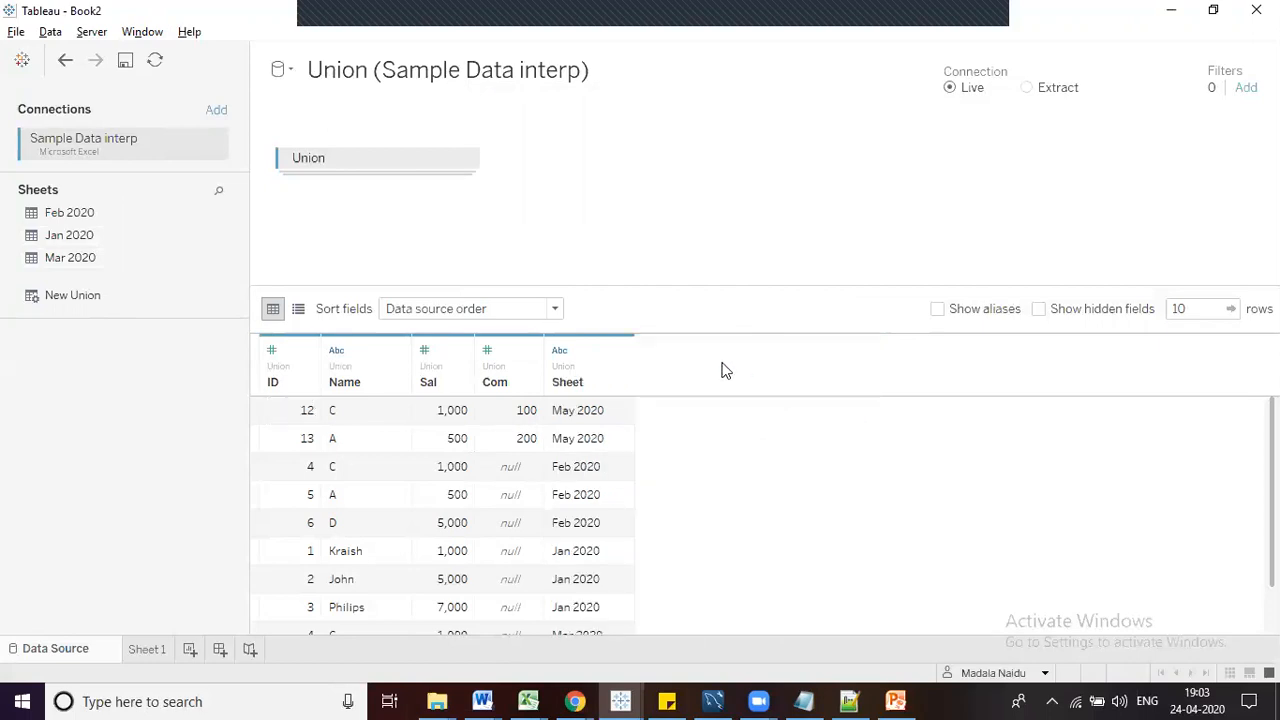
# Rename the Sheet field of the union to Month
pyautogui.click(621, 352)
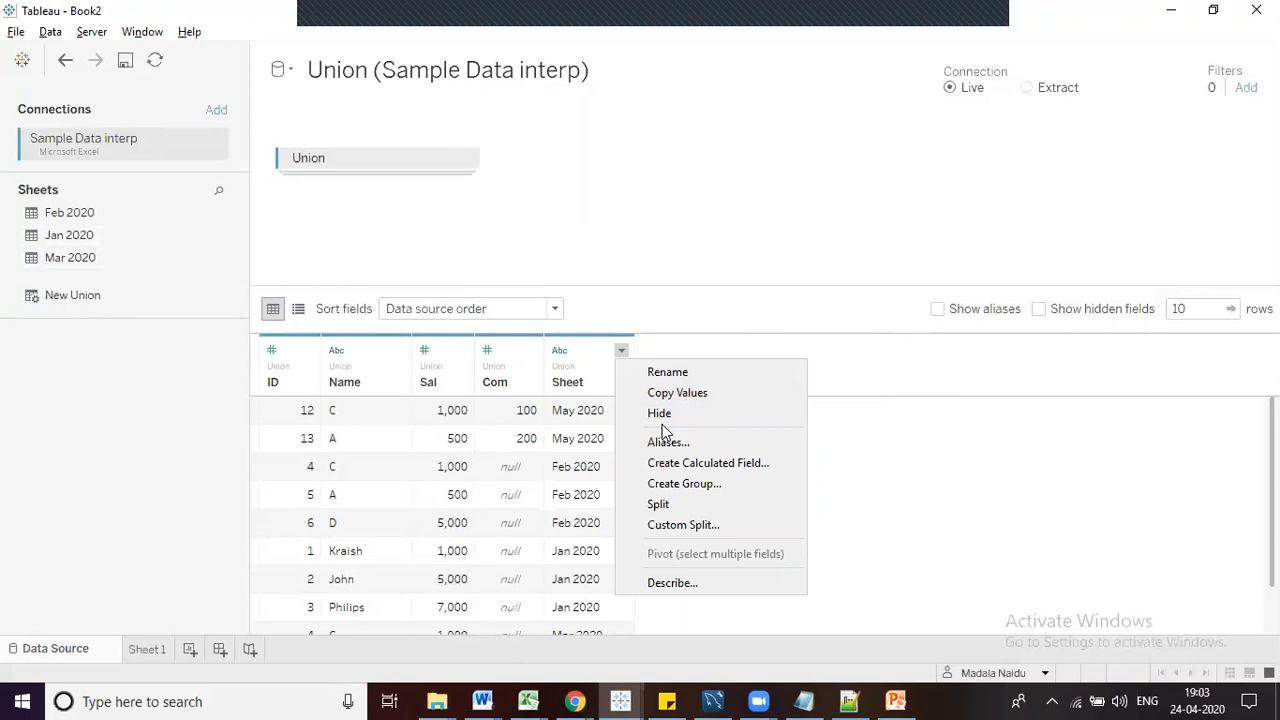
pyautogui.click(876, 466)
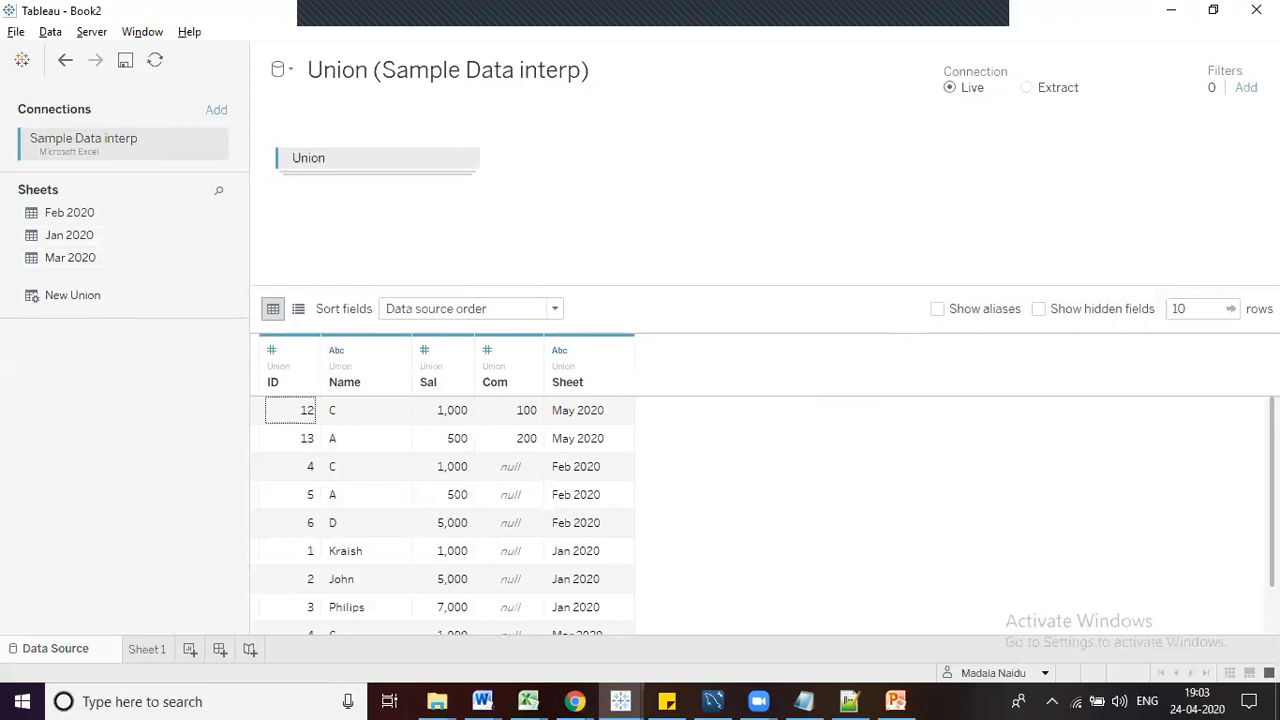
pyautogui.scroll(-1, 450, 515)
pyautogui.scroll(1, 450, 515)
pyautogui.doubleClick(582, 383)
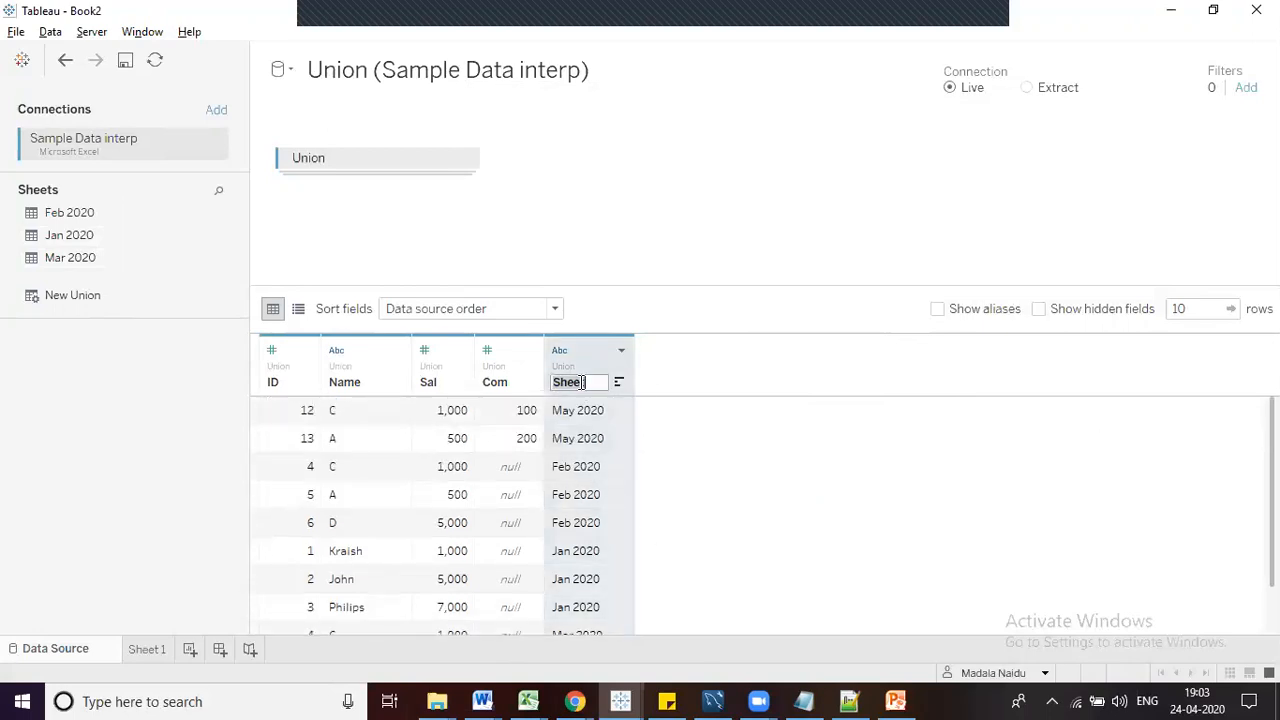
pyautogui.write('Month')
pyautogui.press('Return')
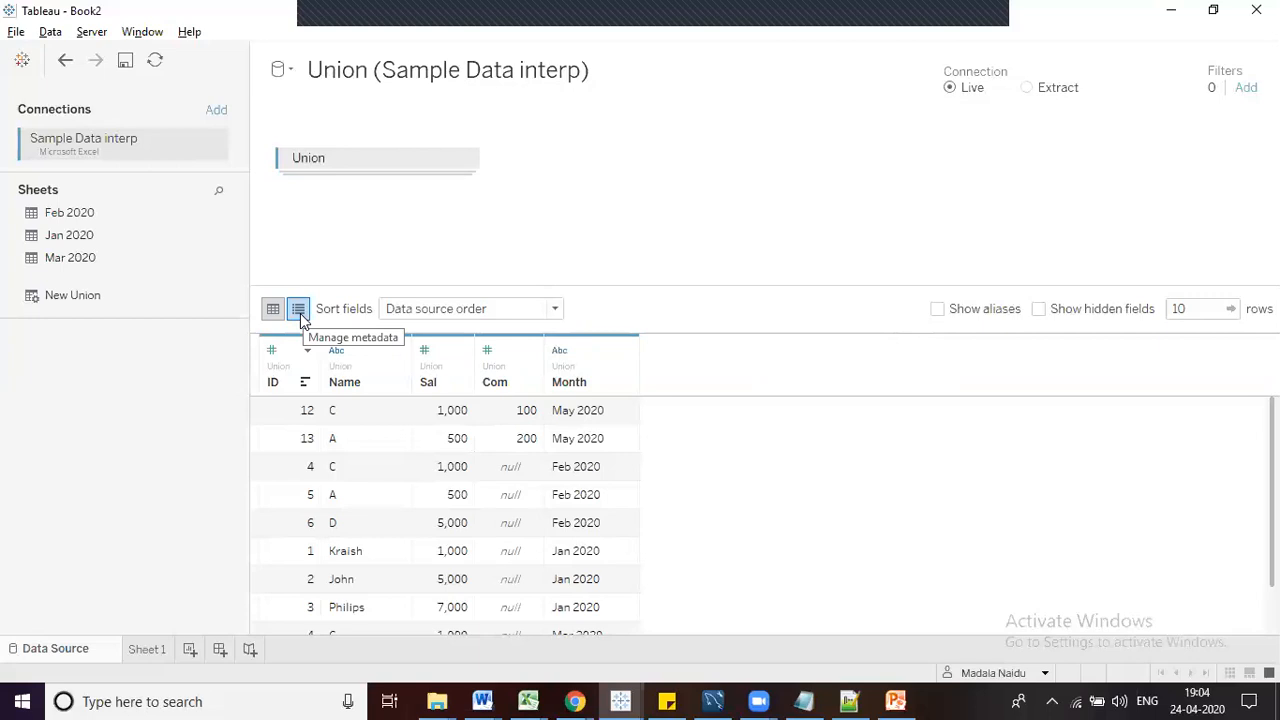
# Show the union's field metadata, check the columns against Book5 in Excel, and return to Tableau Book2
pyautogui.click(299, 310)
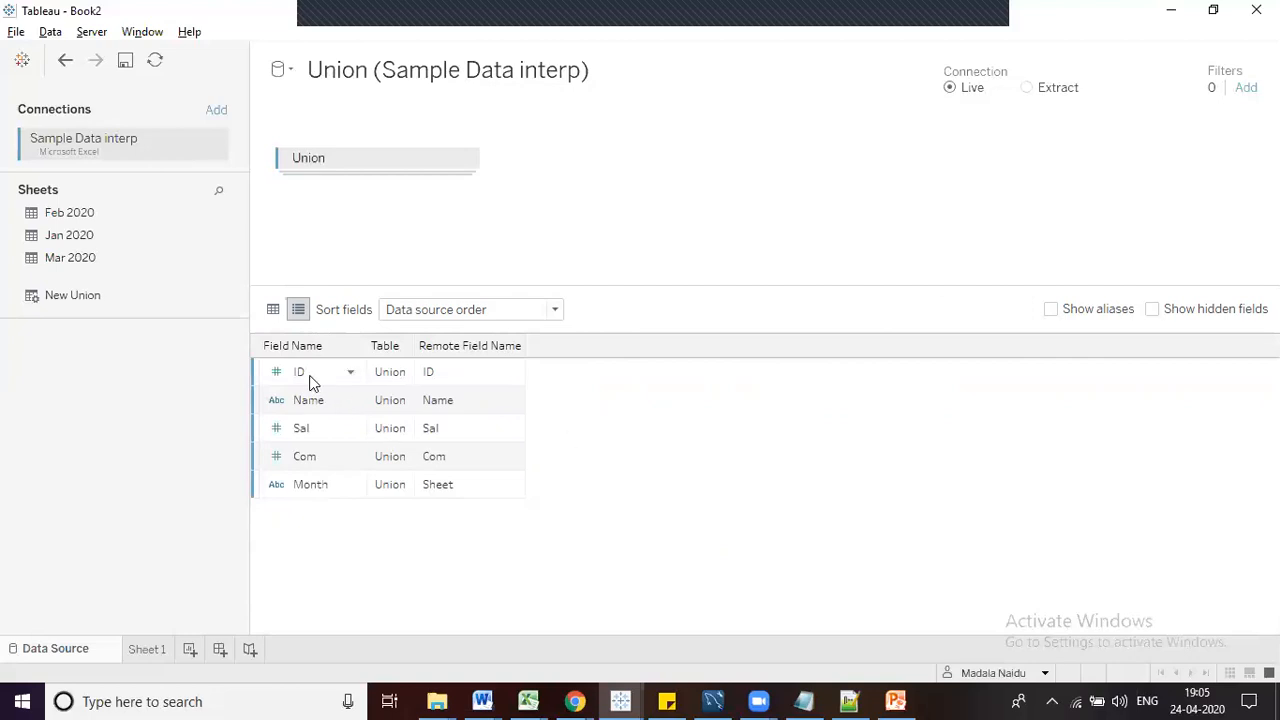
pyautogui.moveTo(528, 700)
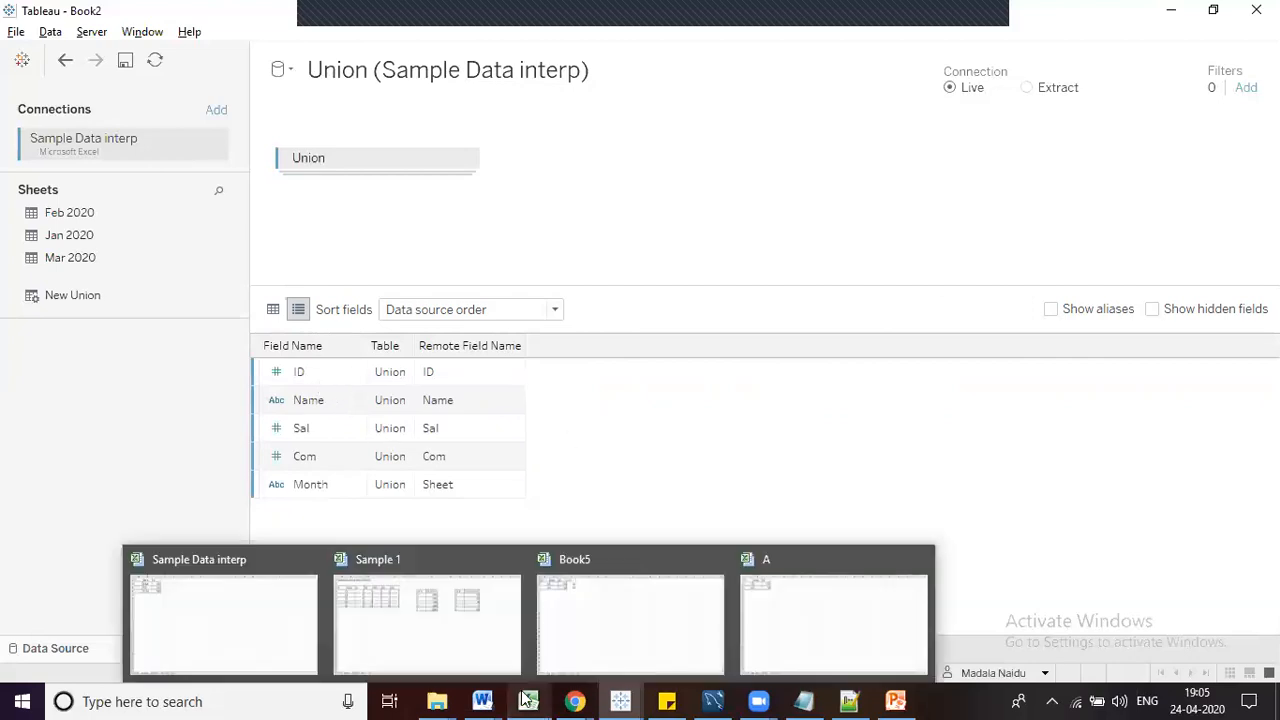
pyautogui.click(622, 660)
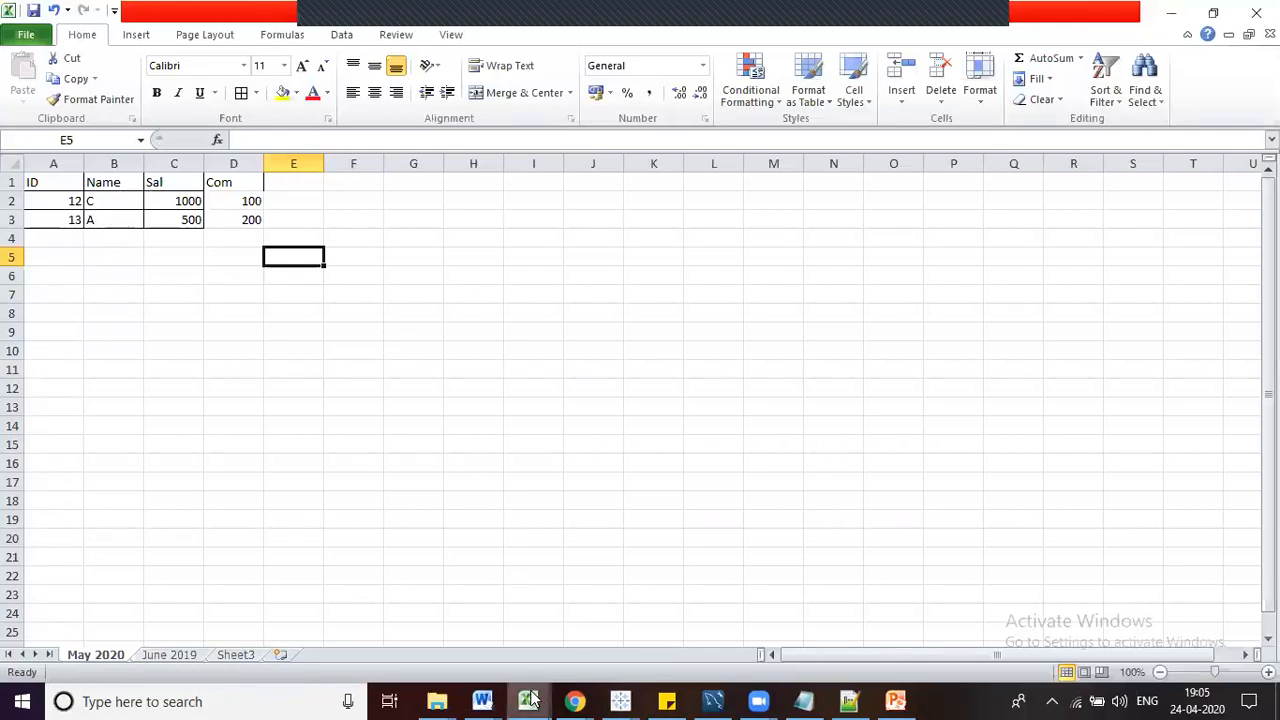
pyautogui.moveTo(625, 698)
pyautogui.click(700, 655)
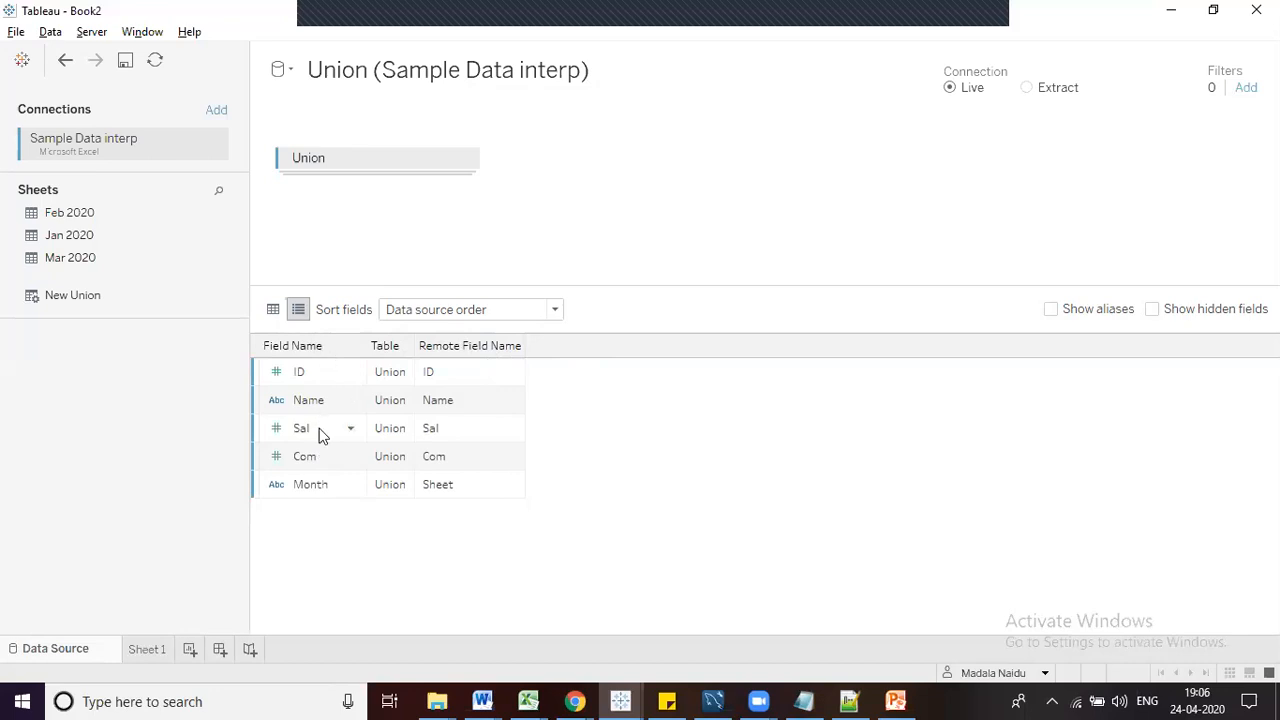
# Return to the data grid and rename the ID field to Number
pyautogui.click(274, 310)
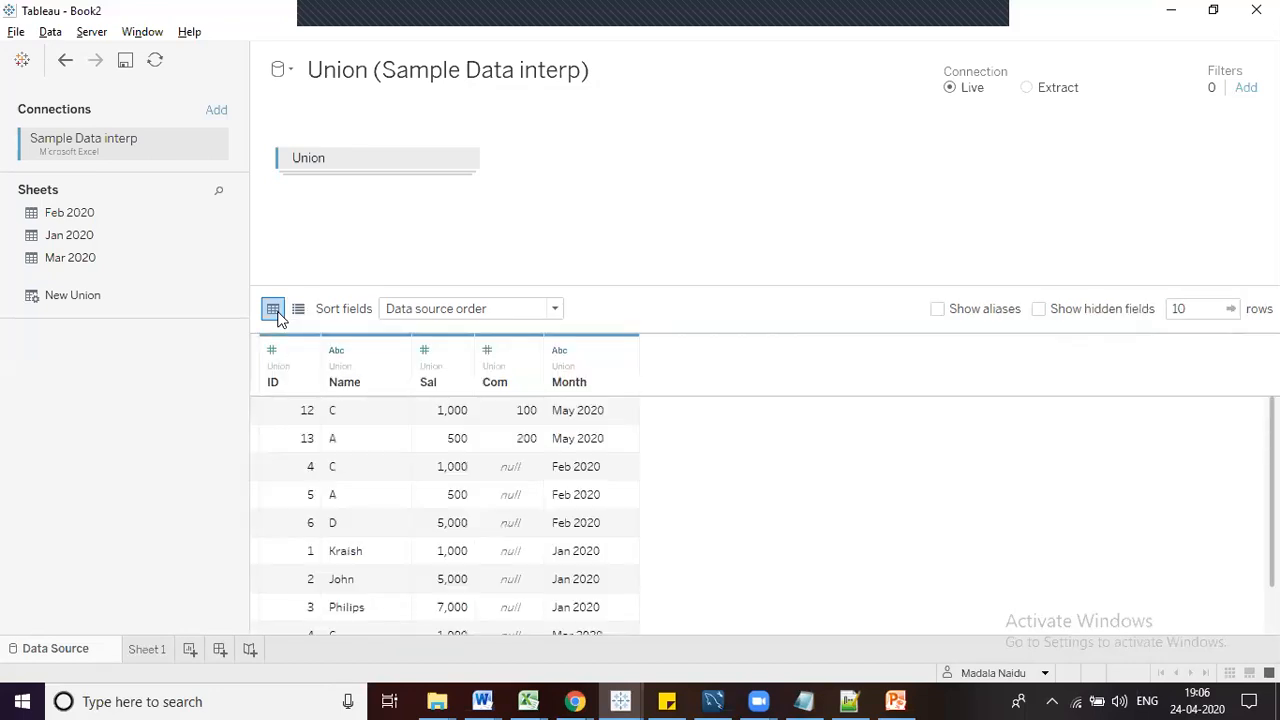
pyautogui.doubleClick(276, 384)
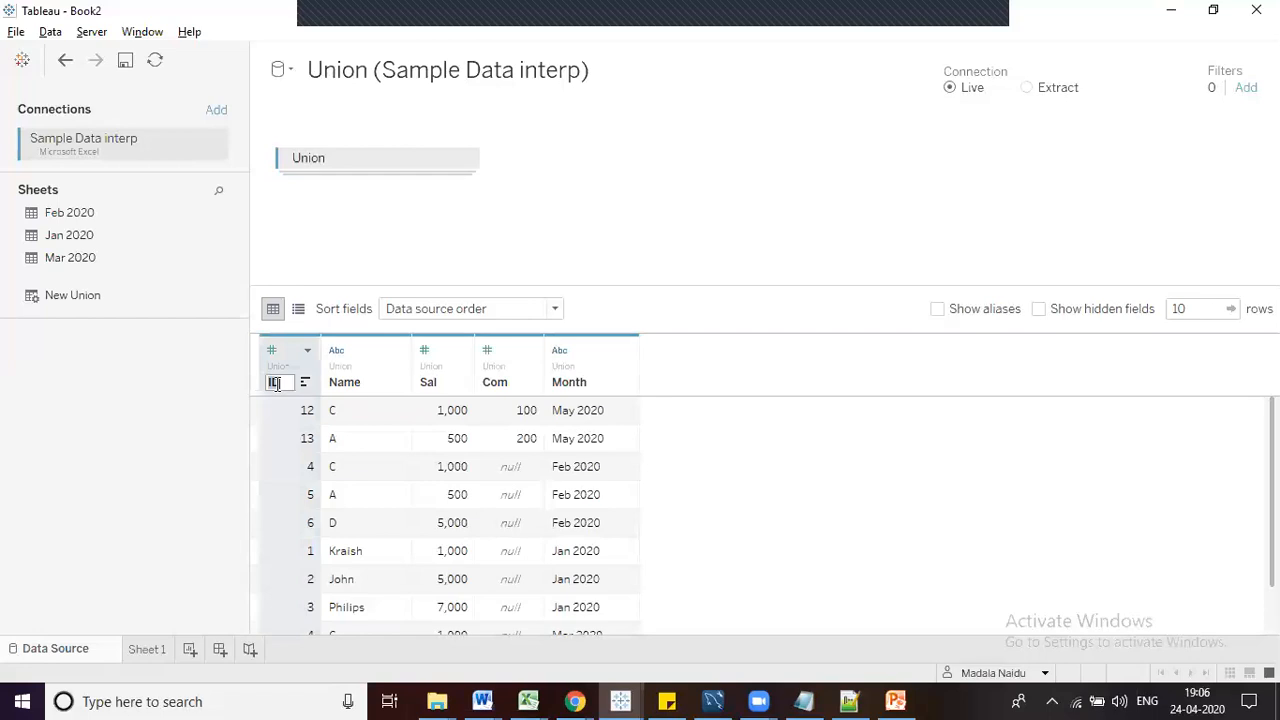
pyautogui.write('N')
pyautogui.write('umber')
pyautogui.click(936, 476)
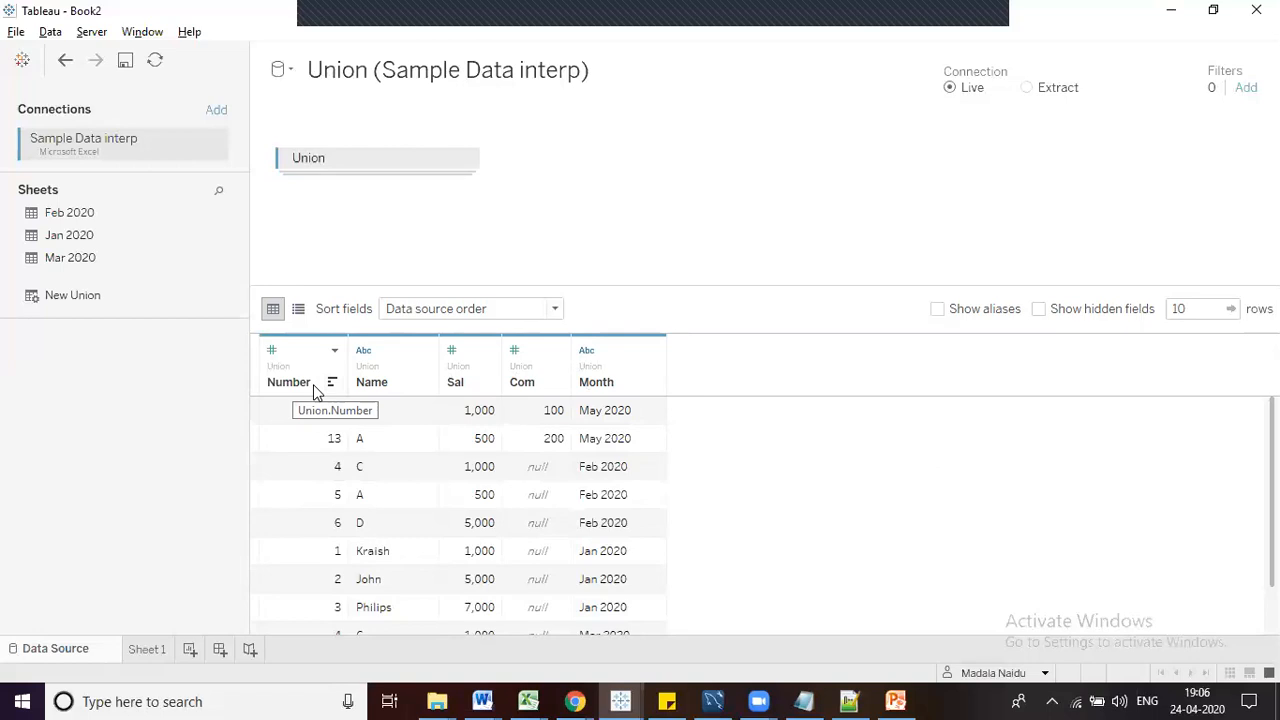
# Check the ID column in Book5 in Excel, return to Tableau Book2, and compare the Number field with its remote field name in the metadata
pyautogui.moveTo(528, 701)
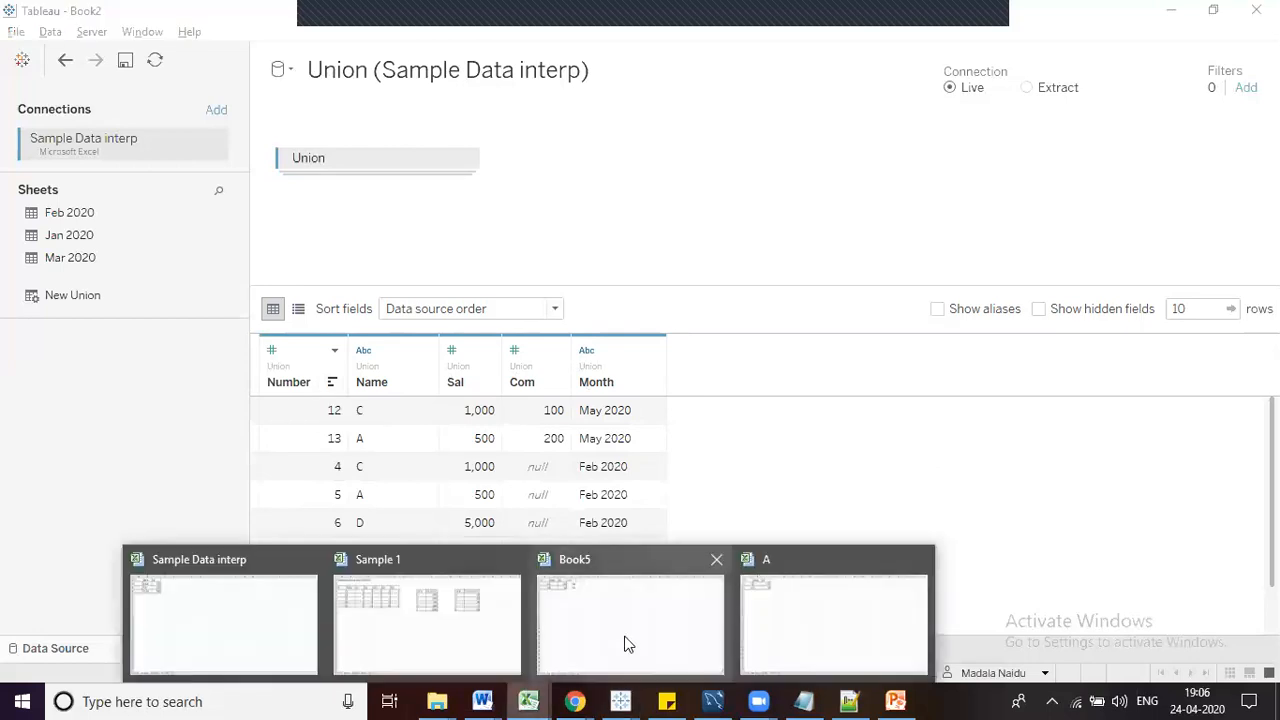
pyautogui.click(626, 636)
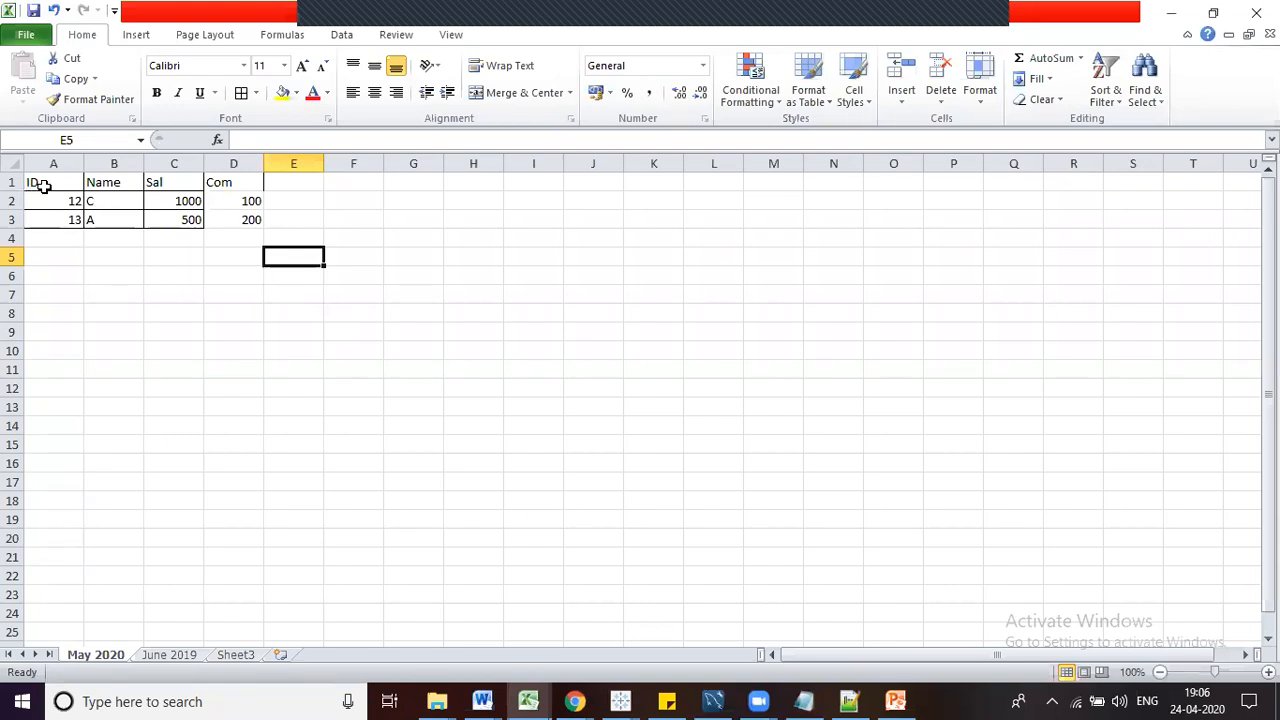
pyautogui.moveTo(528, 701); pyautogui.dragTo(621, 693)
pyautogui.moveTo(579, 694)
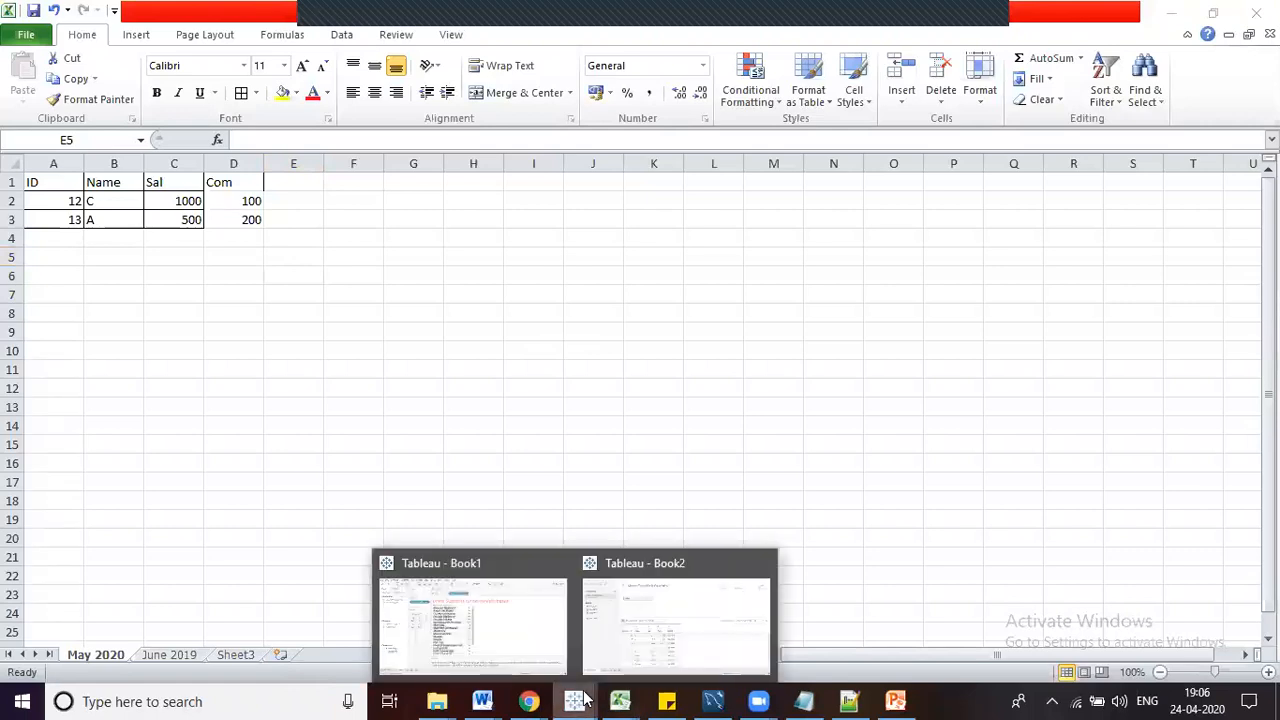
pyautogui.click(667, 640)
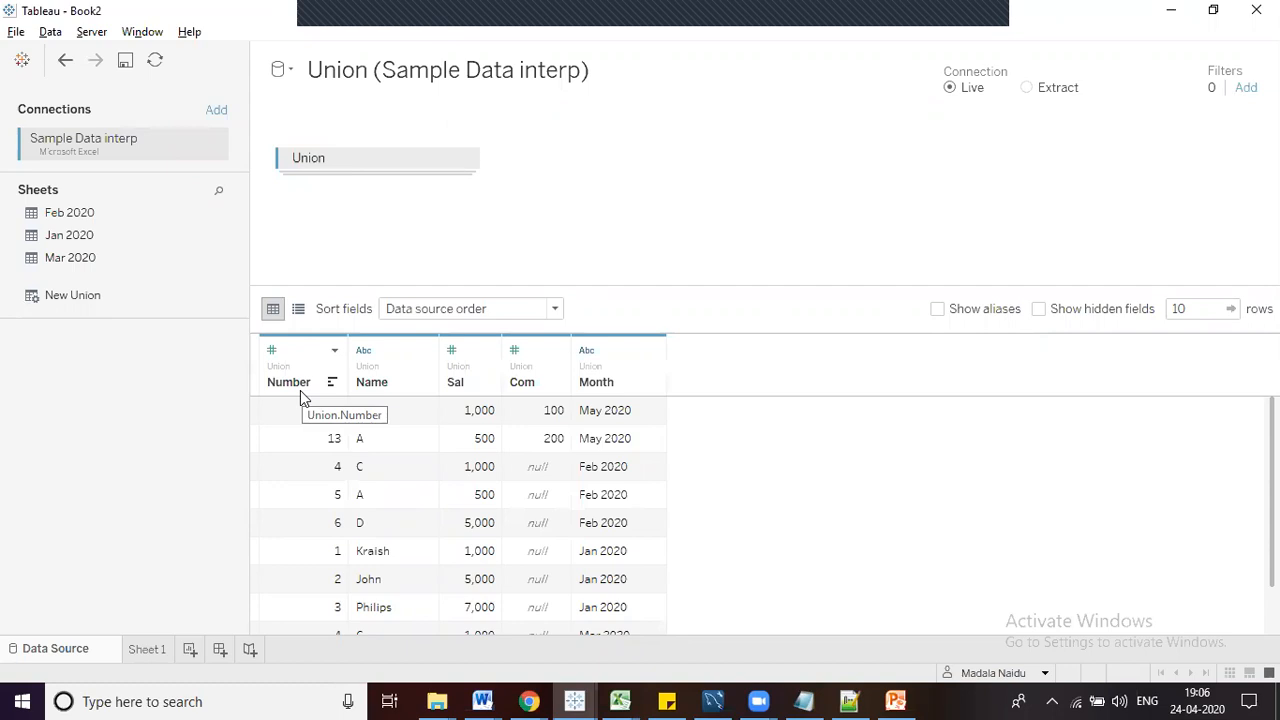
pyautogui.click(299, 311)
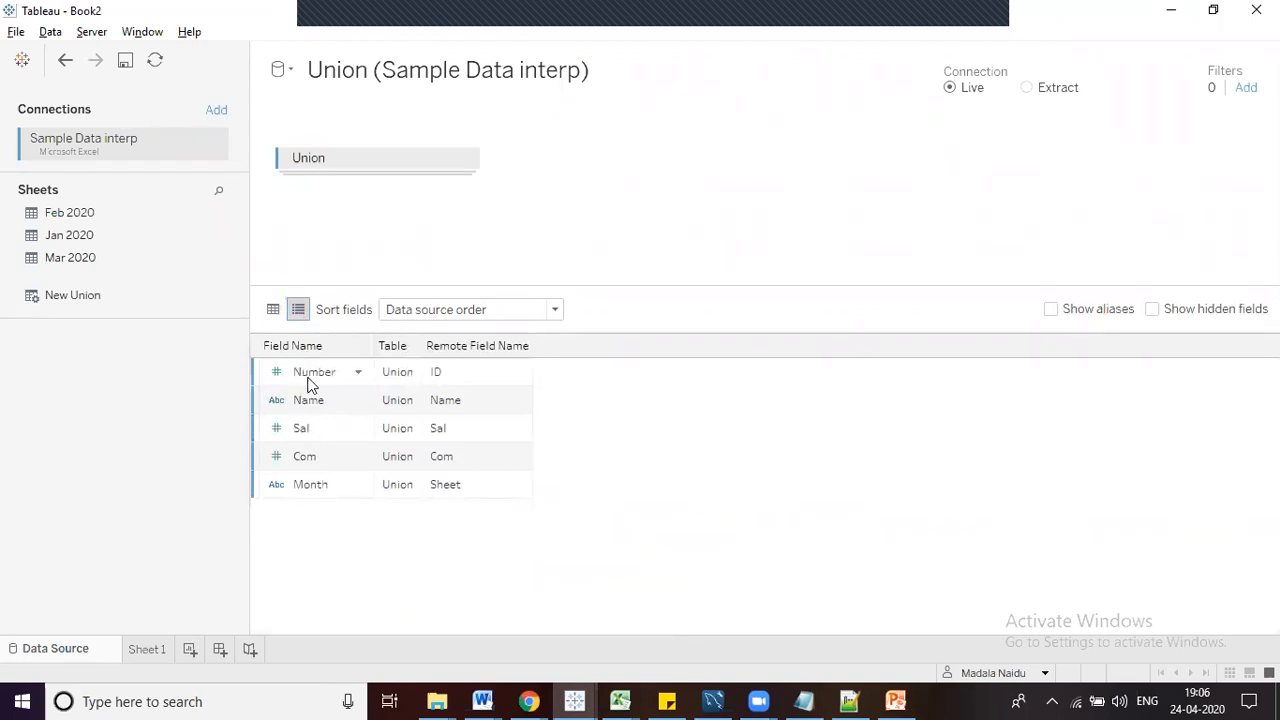
pyautogui.click(493, 375)
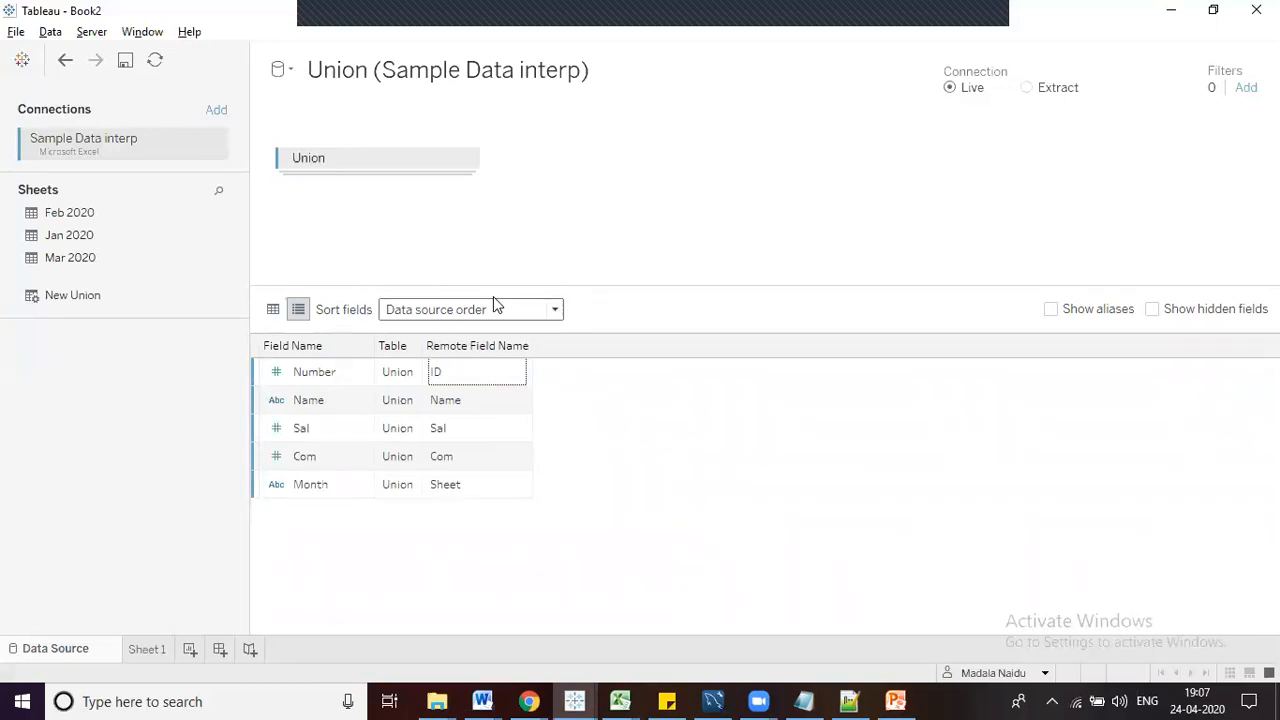
# Sort the union's fields A to Z ascending and show them in the data grid
pyautogui.click(555, 312)
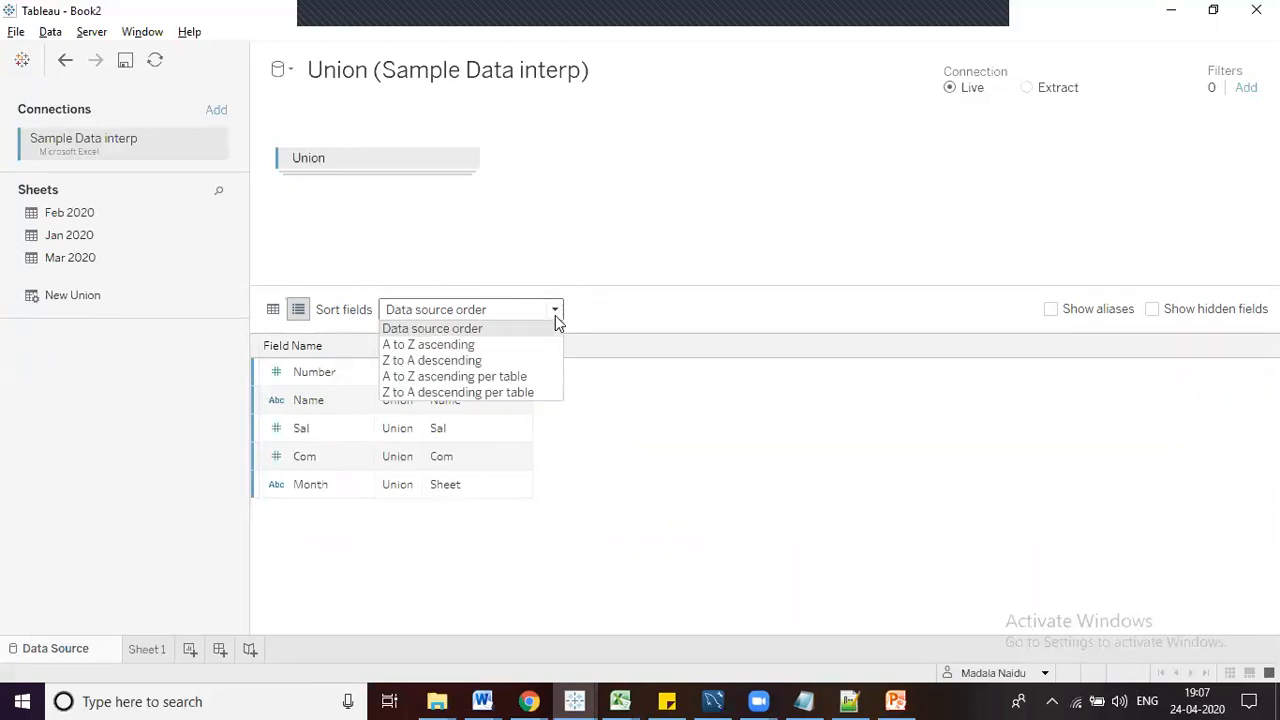
pyautogui.click(504, 345)
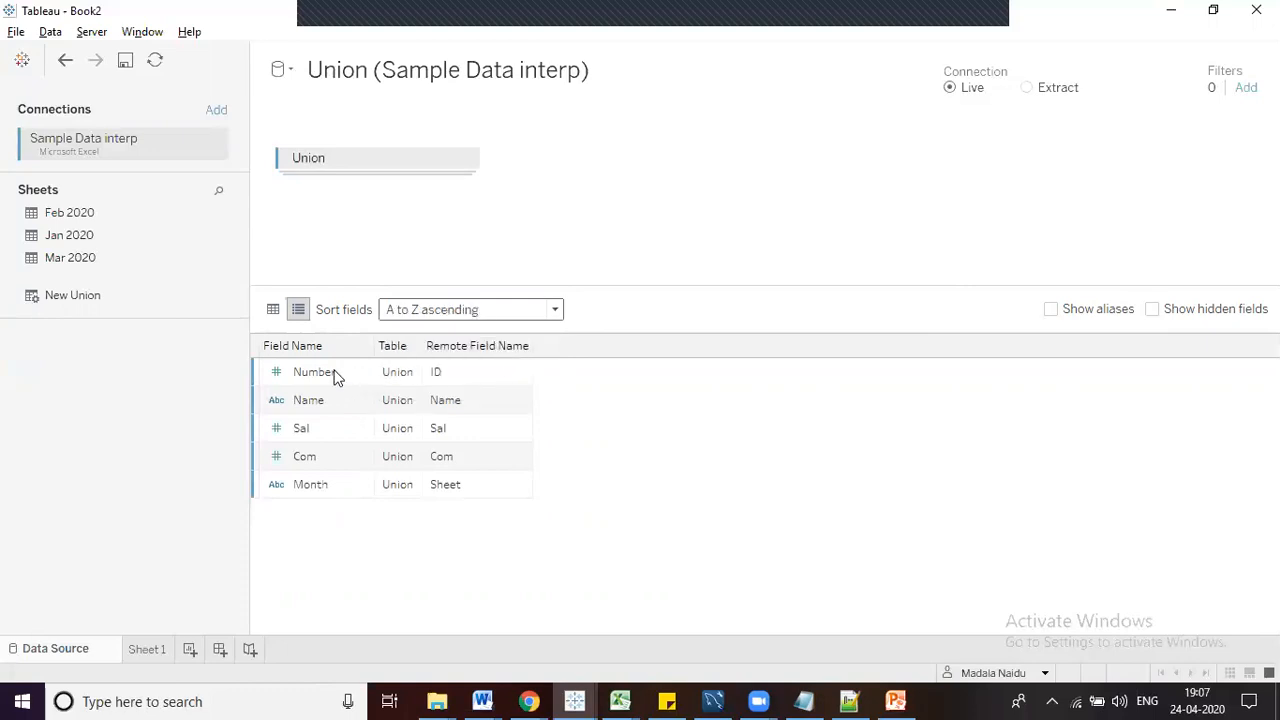
pyautogui.click(273, 310)
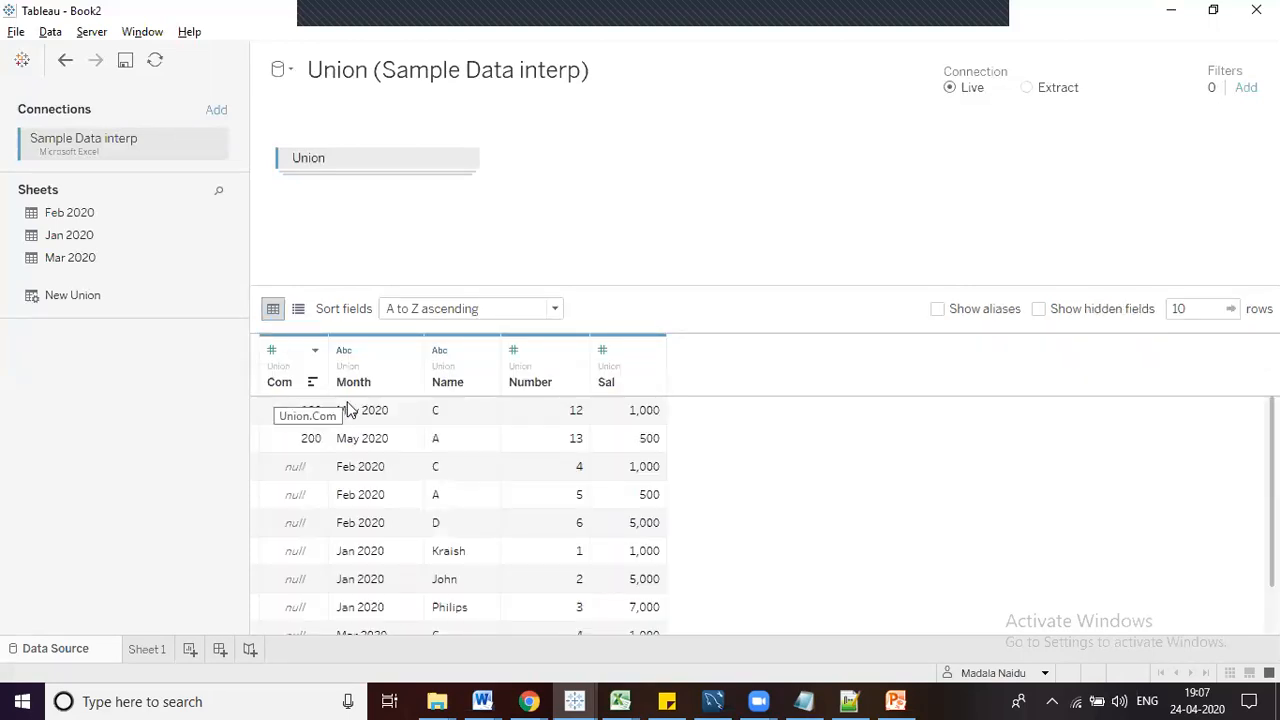
# Set the field sorting back to Data source order and review the other sort options without choosing one
pyautogui.click(555, 310)
pyautogui.click(528, 327)
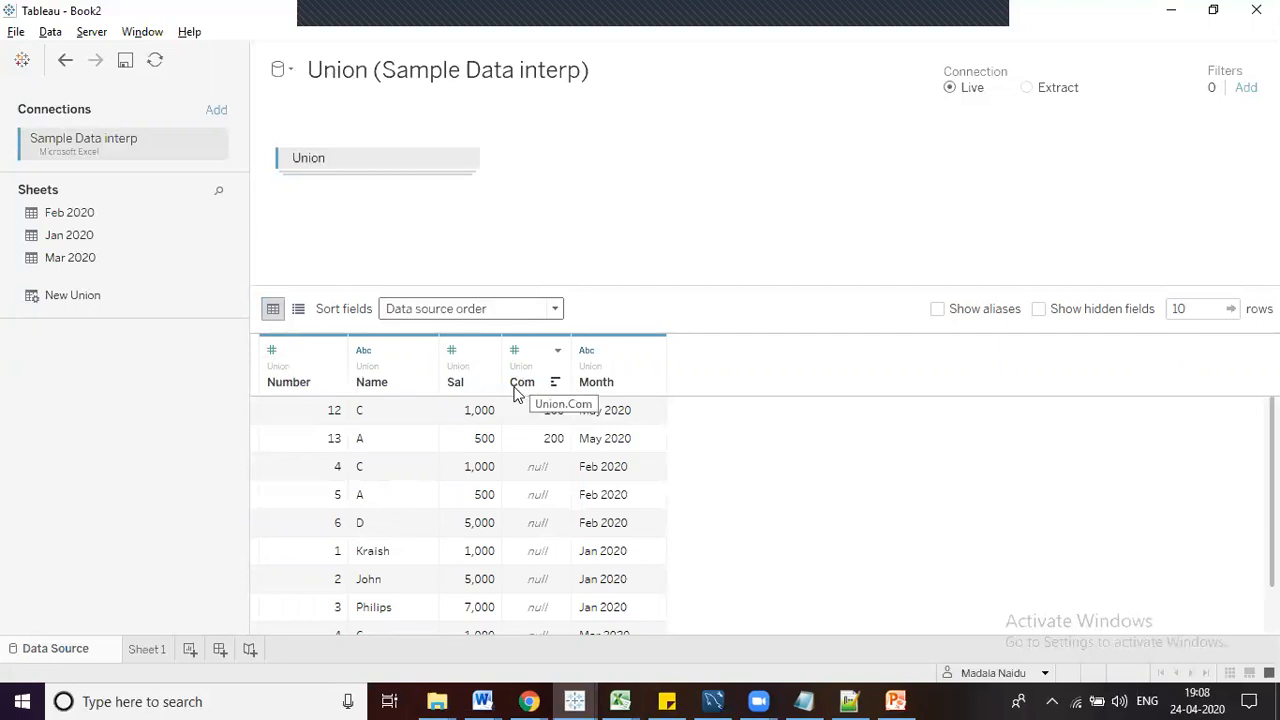
pyautogui.click(554, 310)
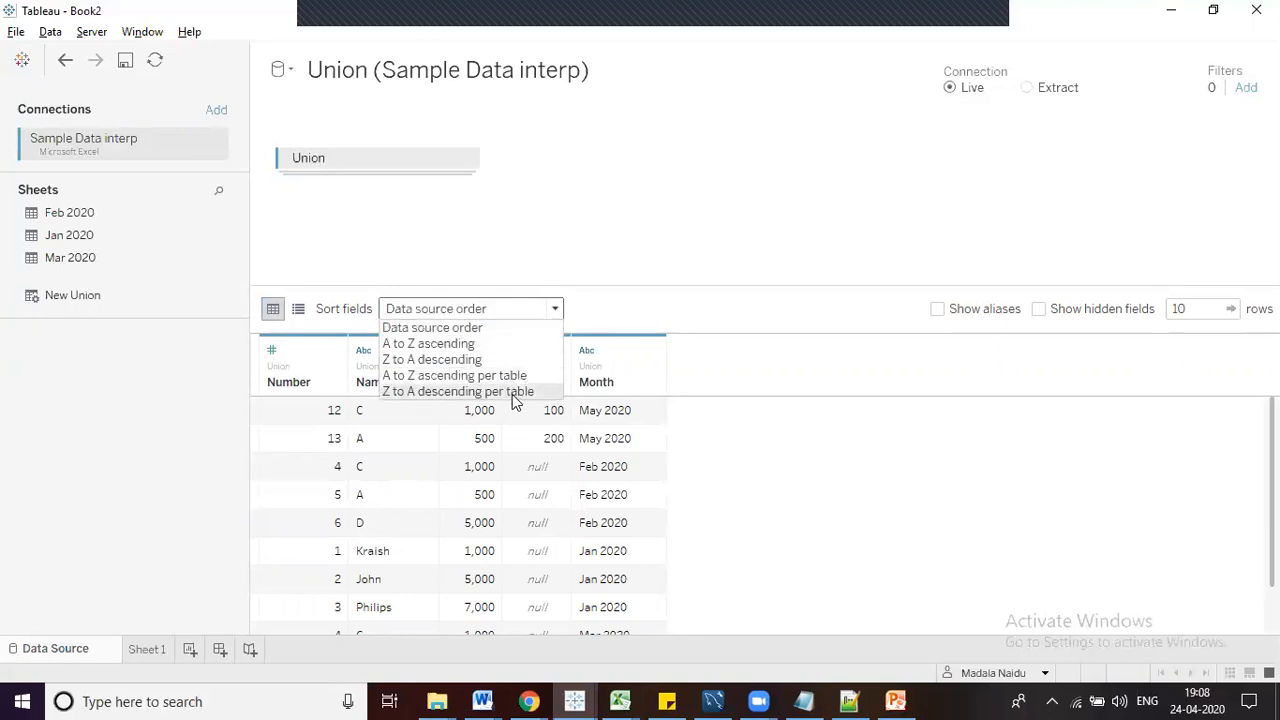
pyautogui.click(684, 316)
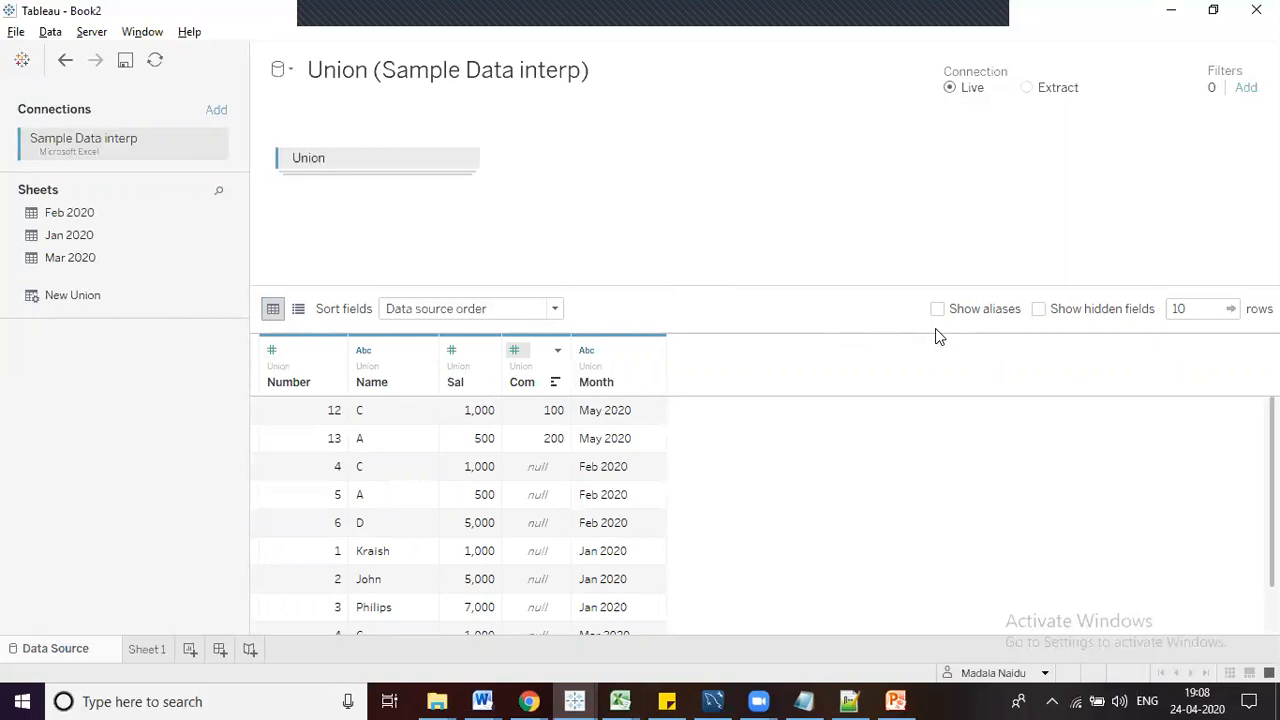
# Switch to Notepad++ and write the query "select * from EMP" in a new file
pyautogui.click(850, 700)
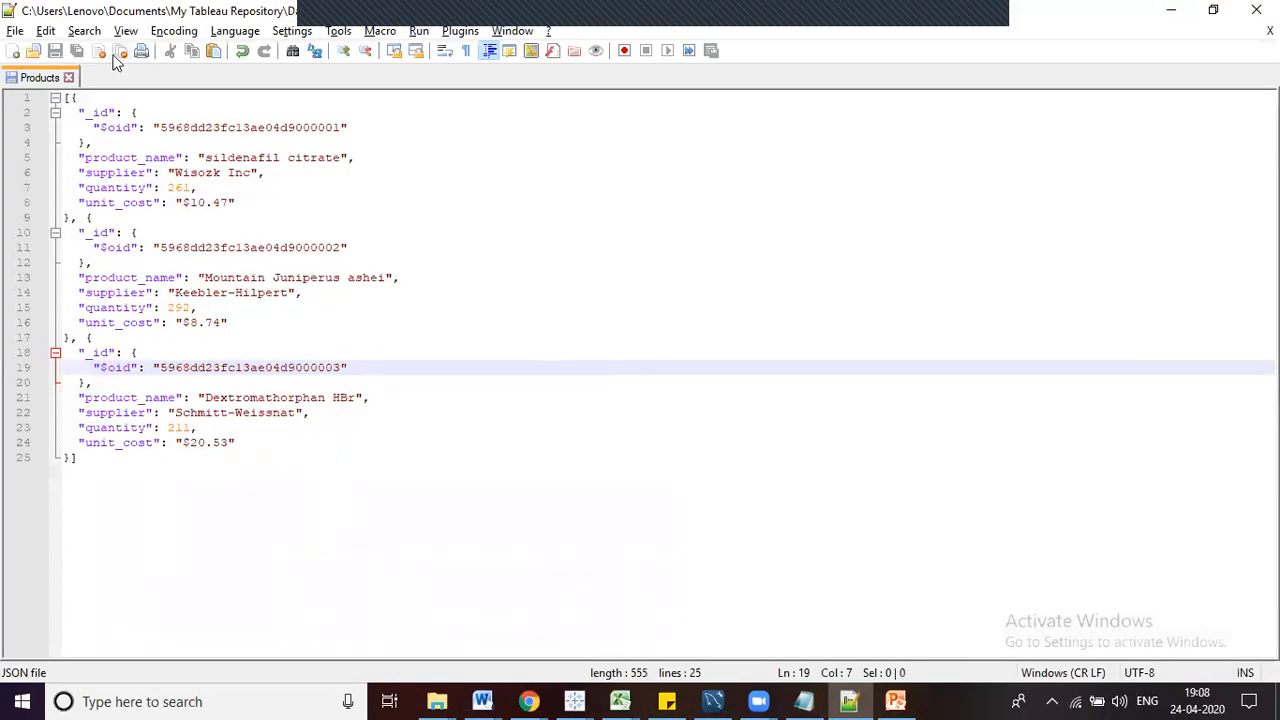
pyautogui.click(13, 51)
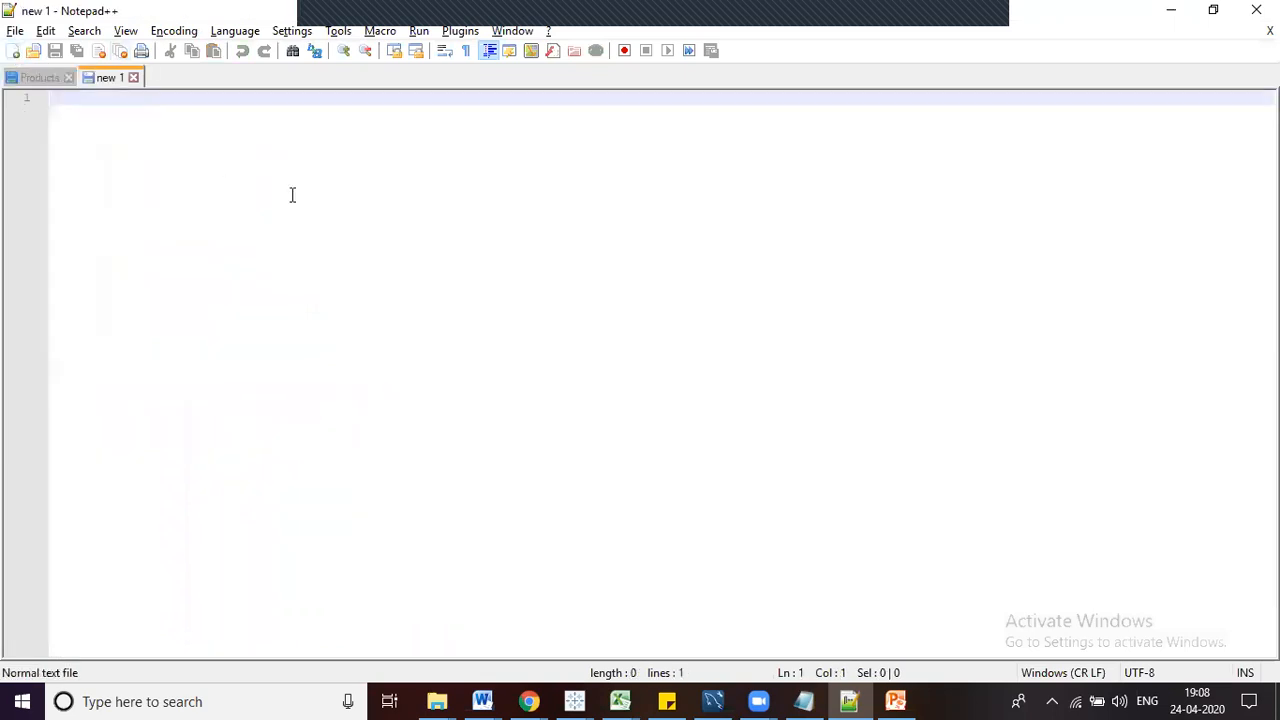
pyautogui.write('select ')
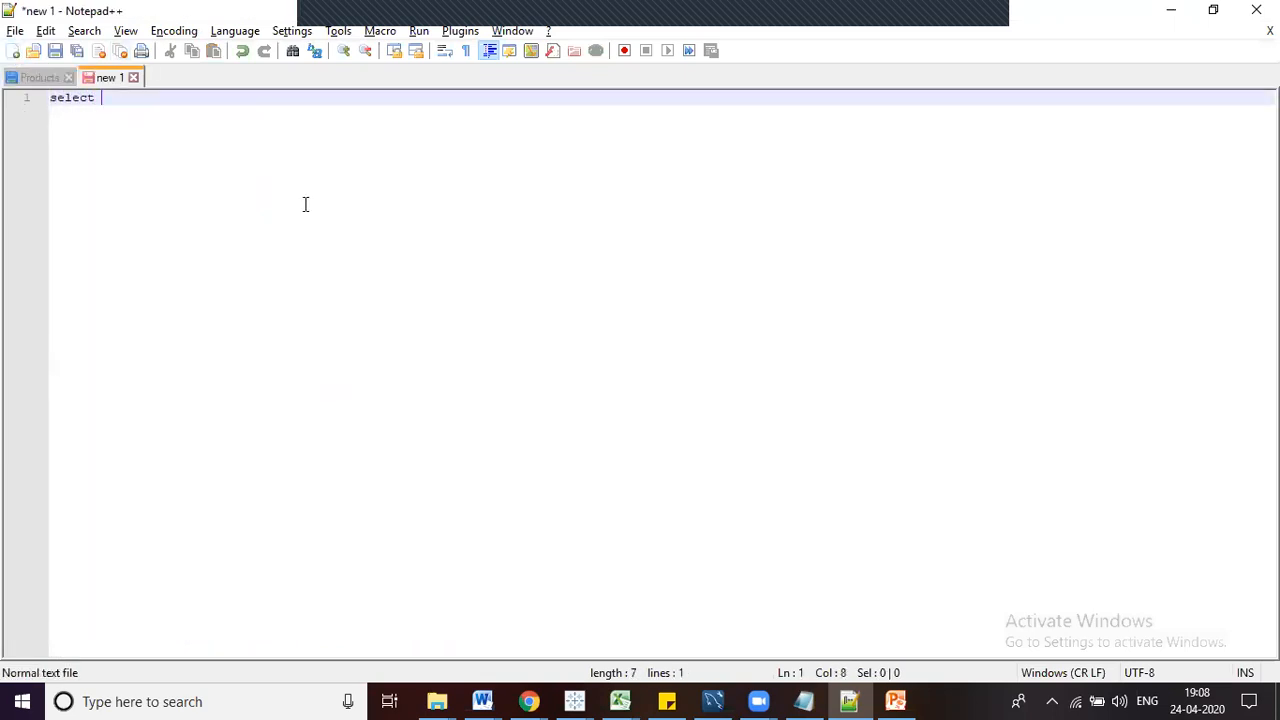
pyautogui.write('* from E')
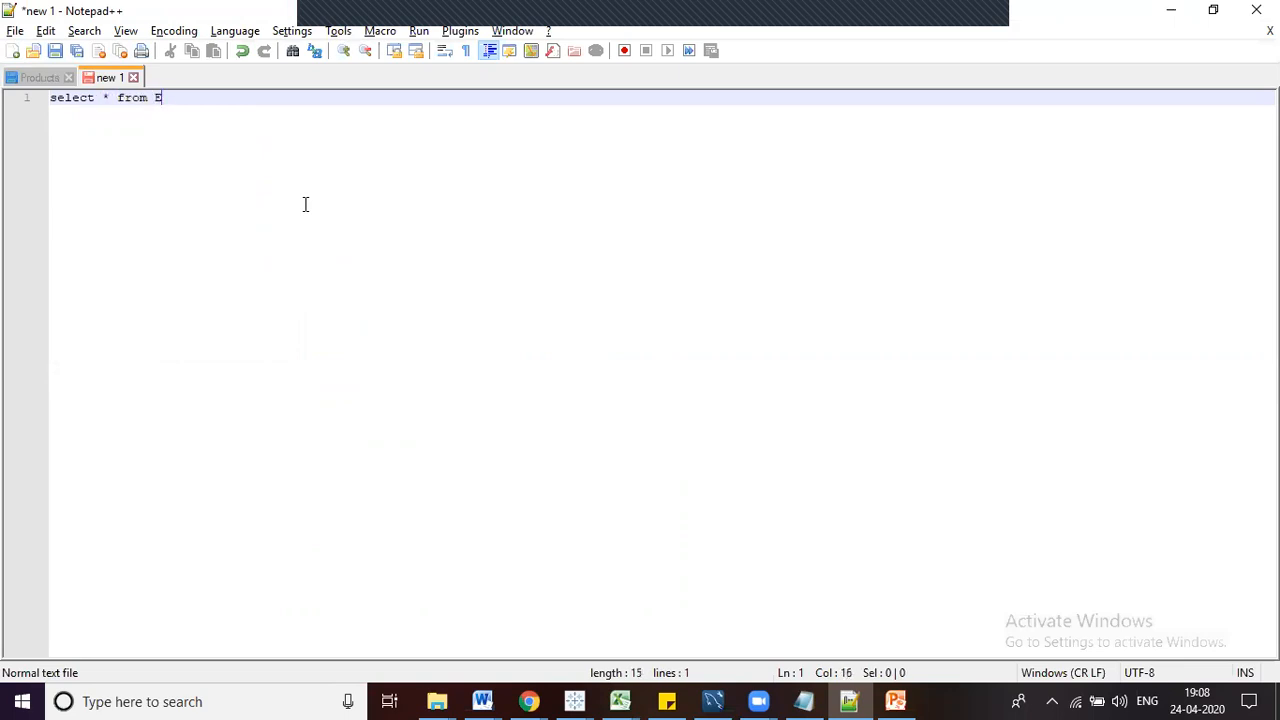
pyautogui.write('MP where')
pyautogui.press('BackSpace')
pyautogui.press('BackSpace')
pyautogui.press('BackSpace')
pyautogui.press('BackSpace')
pyautogui.press('BackSpace')
pyautogui.press('BackSpace')
# Replace the asterisk in the query with the aliased column "Ename as Name,"
pyautogui.press('Left')
pyautogui.press('Left')
pyautogui.press('Left')
pyautogui.press('Left')
pyautogui.press('Left')
pyautogui.press('Left')
pyautogui.press('Left')
pyautogui.press('Left')
pyautogui.press('Left')
pyautogui.press('Left')
pyautogui.press('BackSpace')
pyautogui.write('nam')
pyautogui.press('BackSpace')
pyautogui.press('BackSpace')
pyautogui.press('BackSpace')
pyautogui.write('Ename as ')
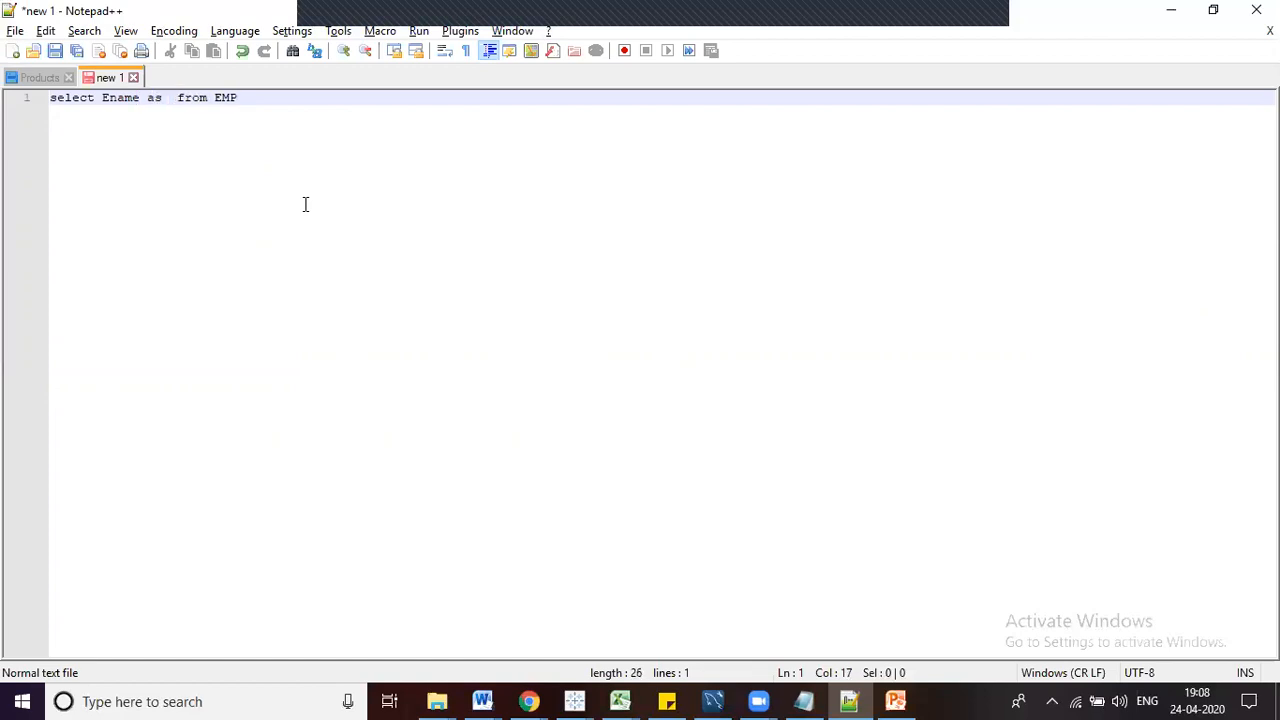
pyautogui.write('Name,  ')
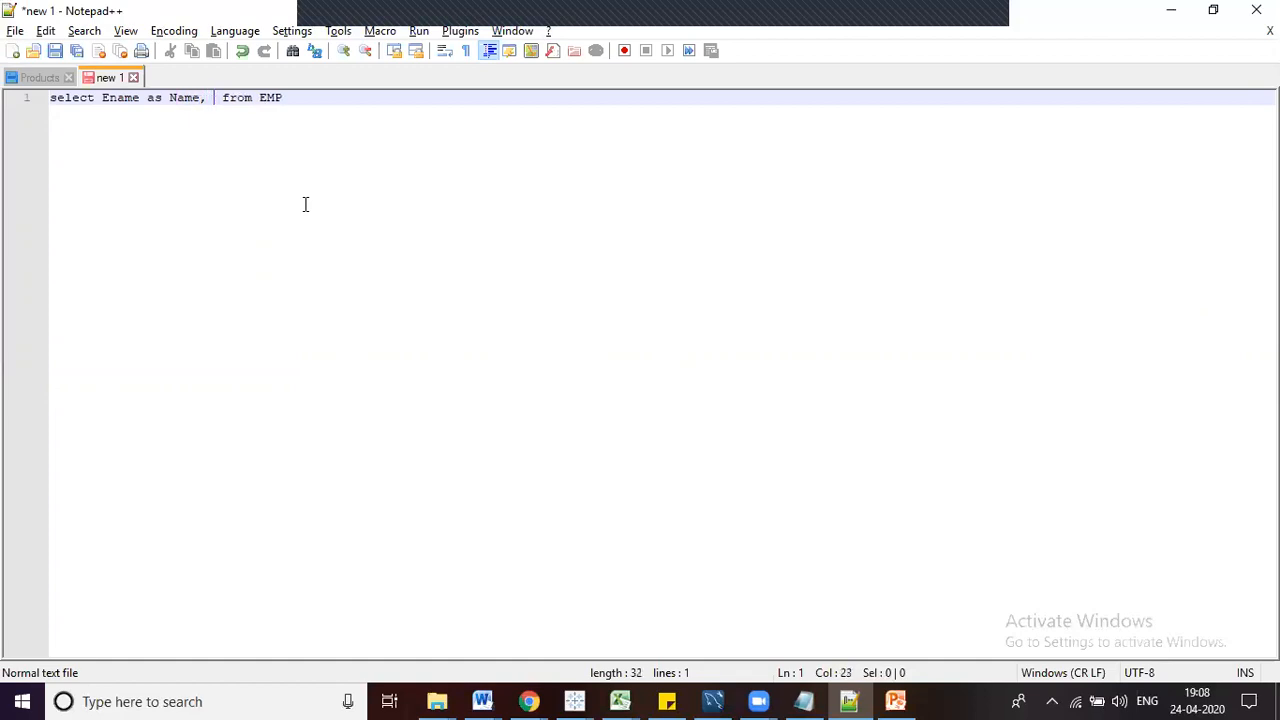
# Add "sal as Salary" to the query's select list before from EMP, and highlight the aliased columns
pyautogui.write('sal')
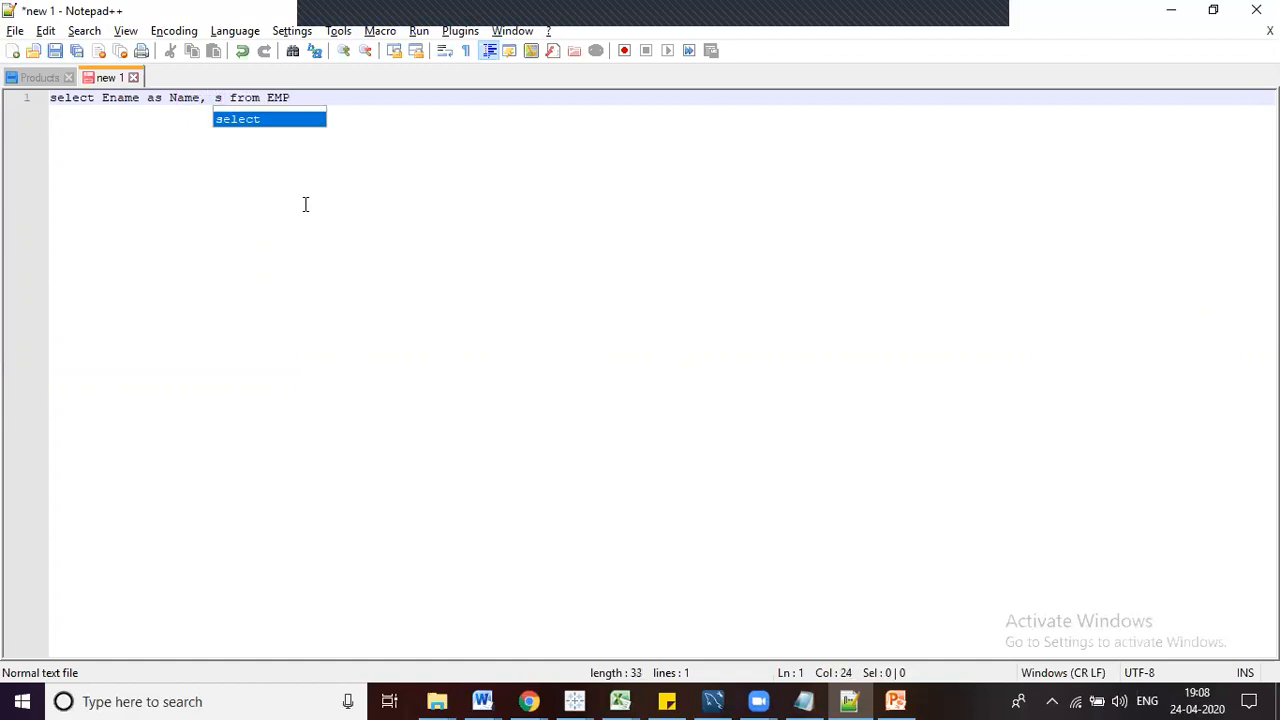
pyautogui.write(' as Sala')
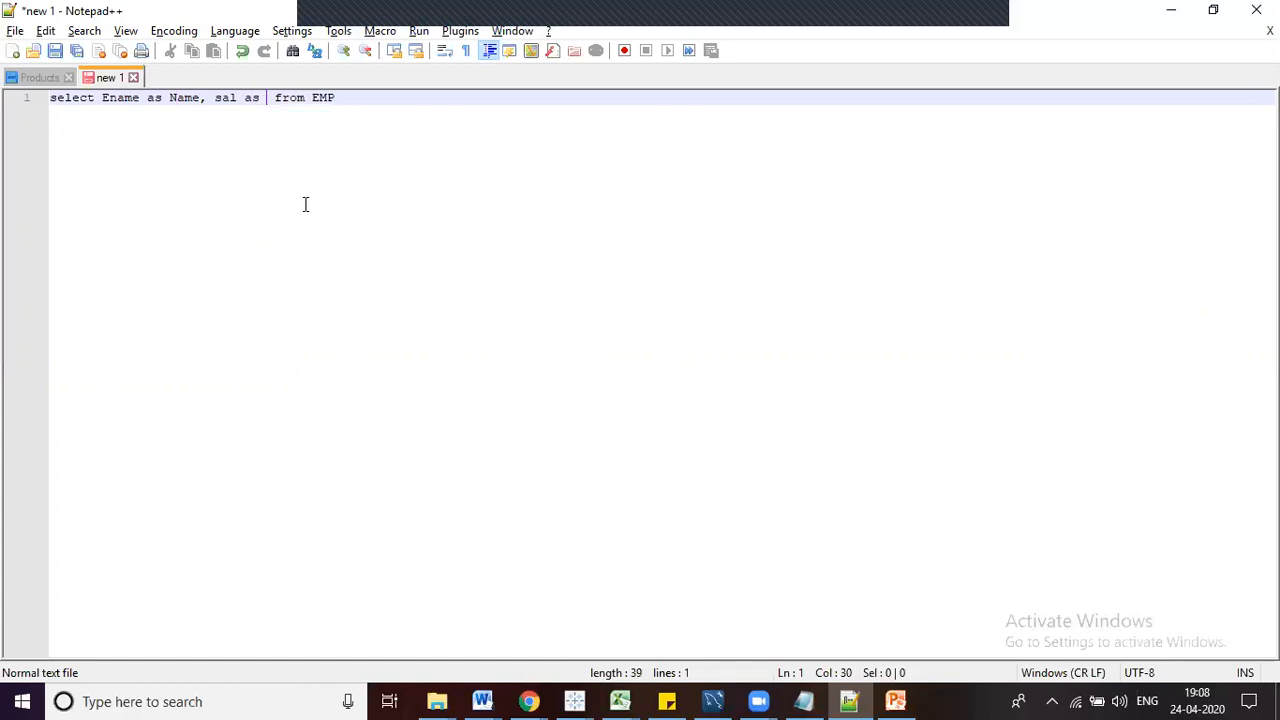
pyautogui.write('ry')
pyautogui.press('End')
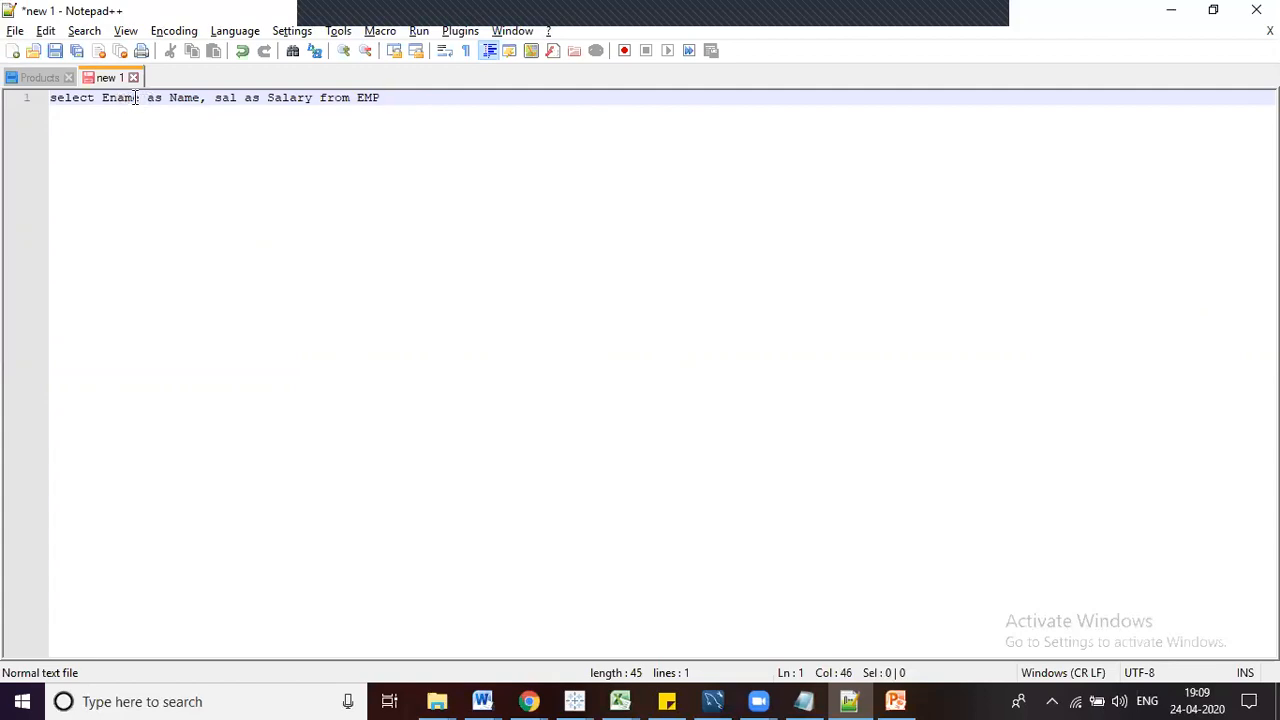
pyautogui.doubleClick(228, 98)
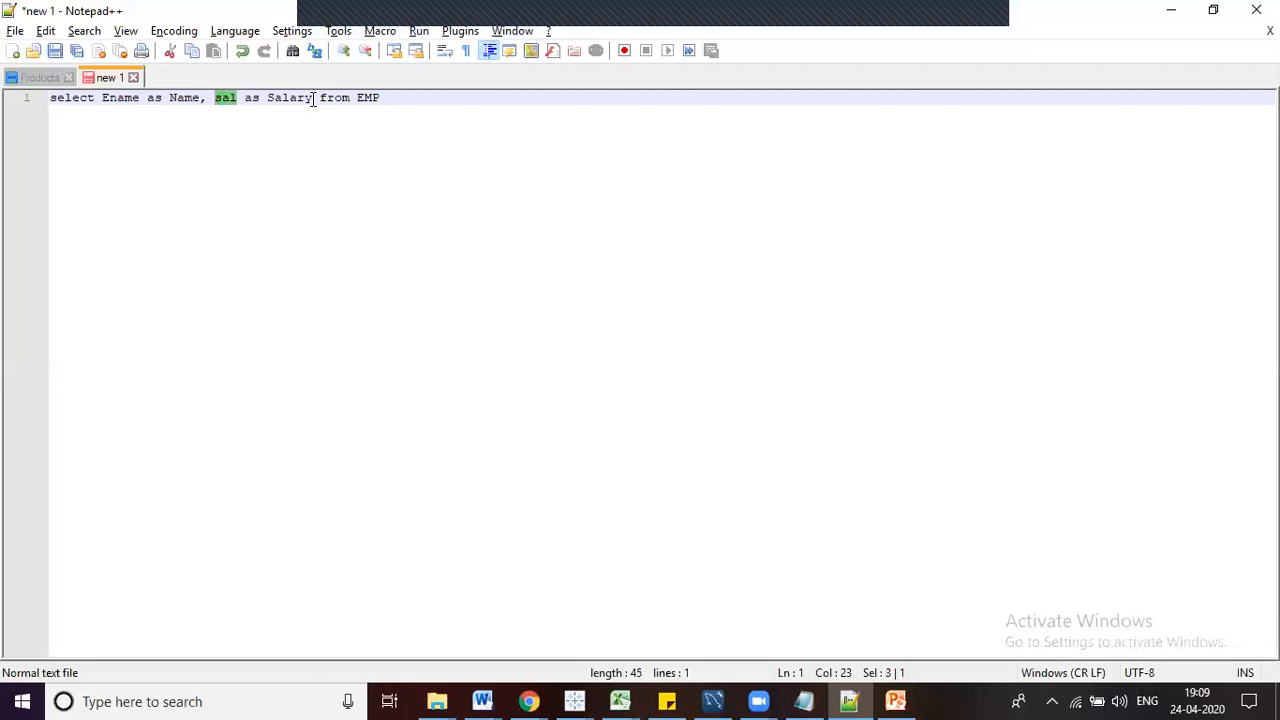
pyautogui.moveTo(135, 98); pyautogui.dragTo(176, 98)
# Return to Tableau Book2, turn Show aliases on and off again, and select the first value in the Name column
pyautogui.moveTo(576, 699)
pyautogui.click(660, 645)
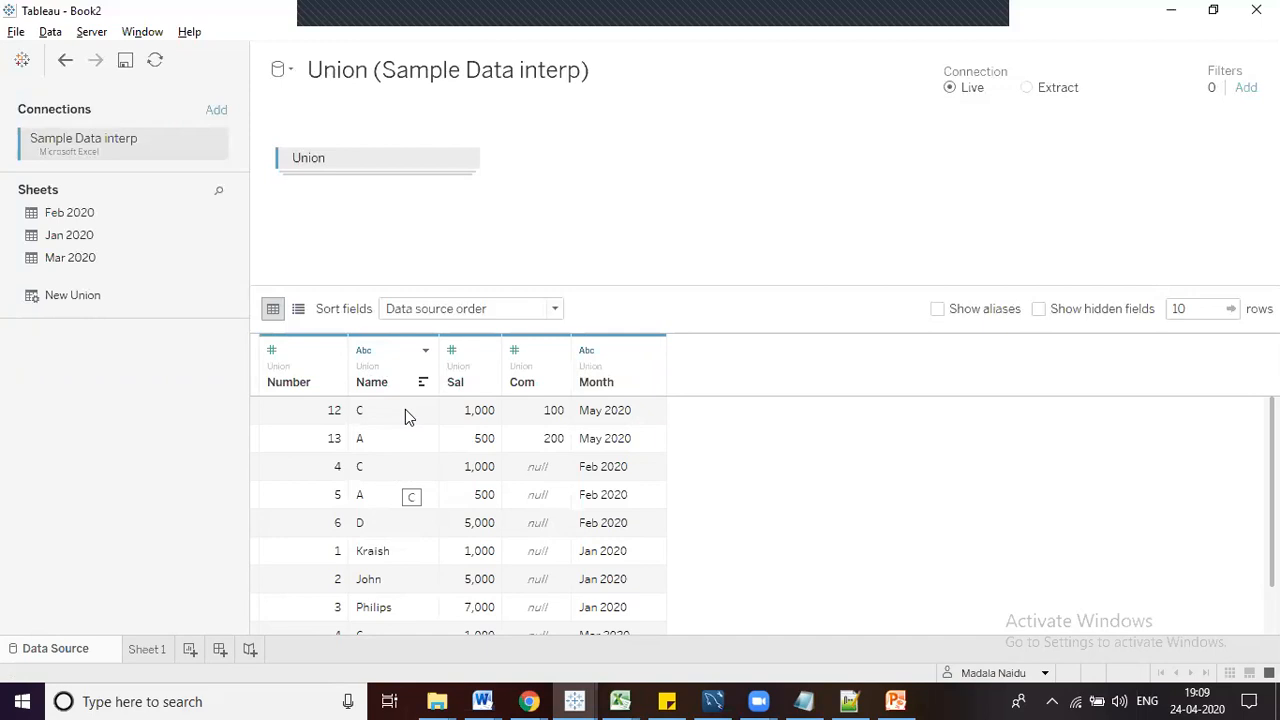
pyautogui.click(937, 311)
pyautogui.click(937, 311)
pyautogui.click(380, 418)
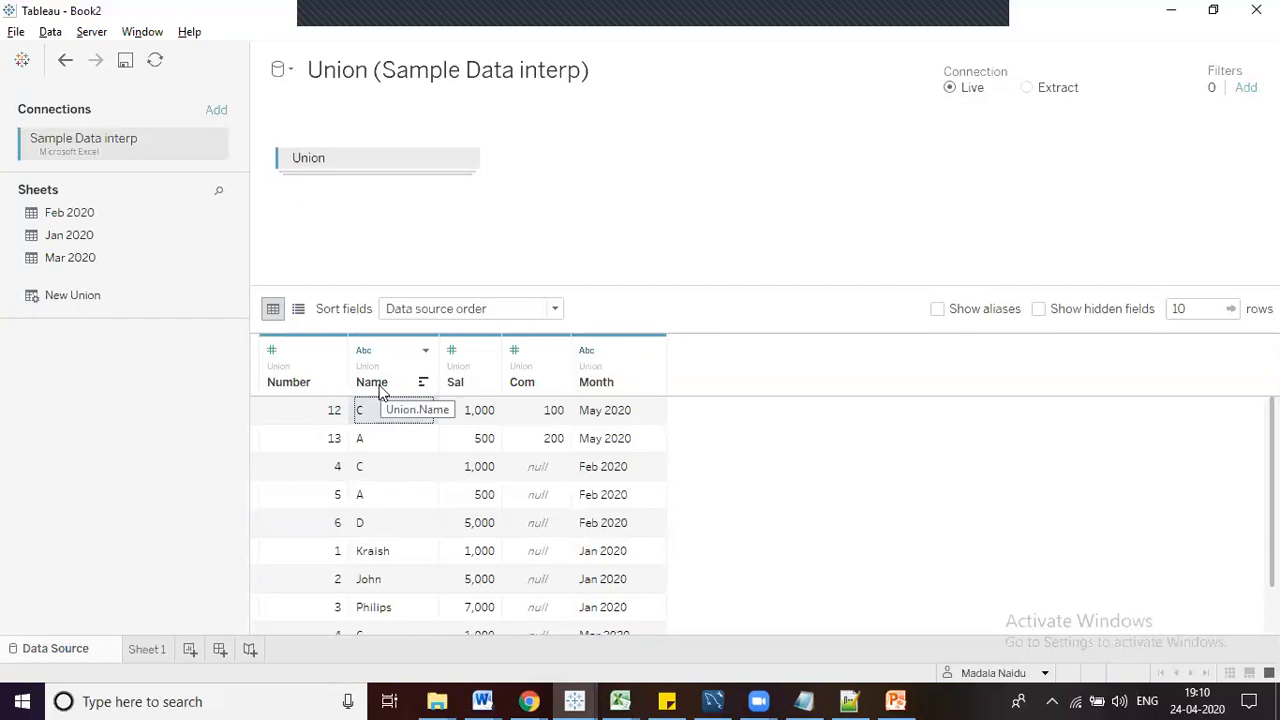
pyautogui.doubleClick(380, 386)
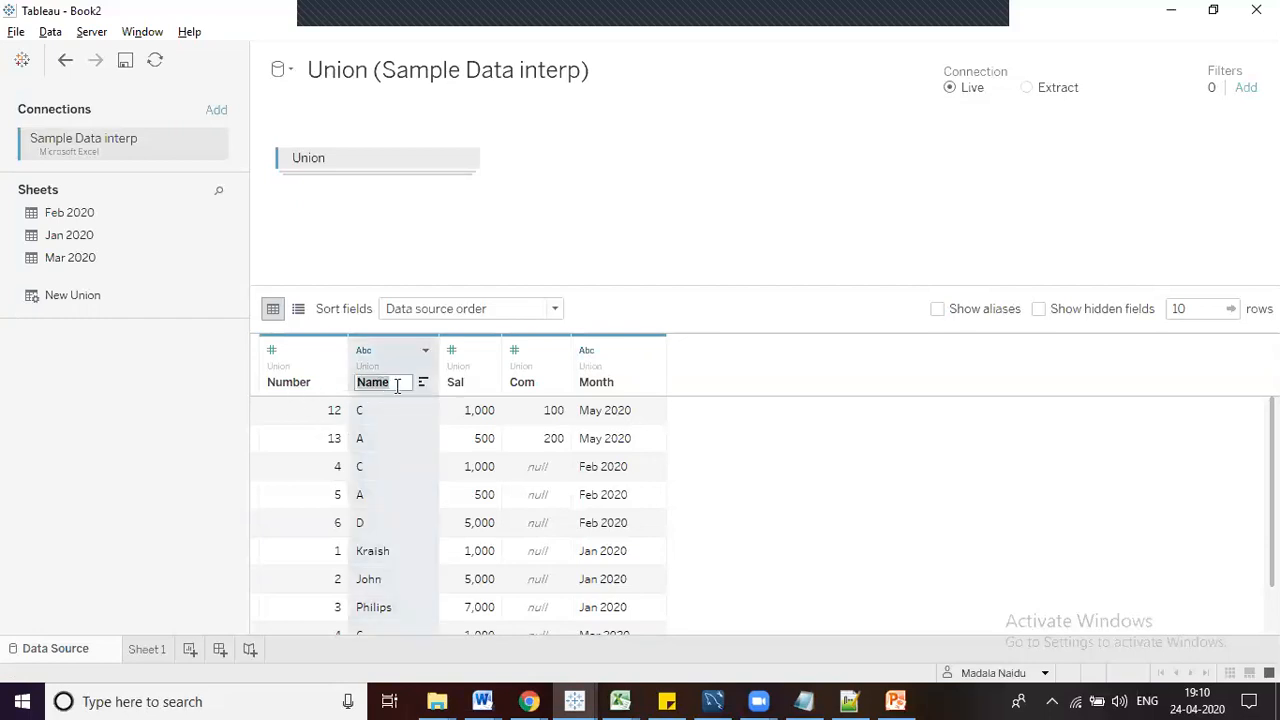
pyautogui.click(367, 437)
pyautogui.click(373, 410)
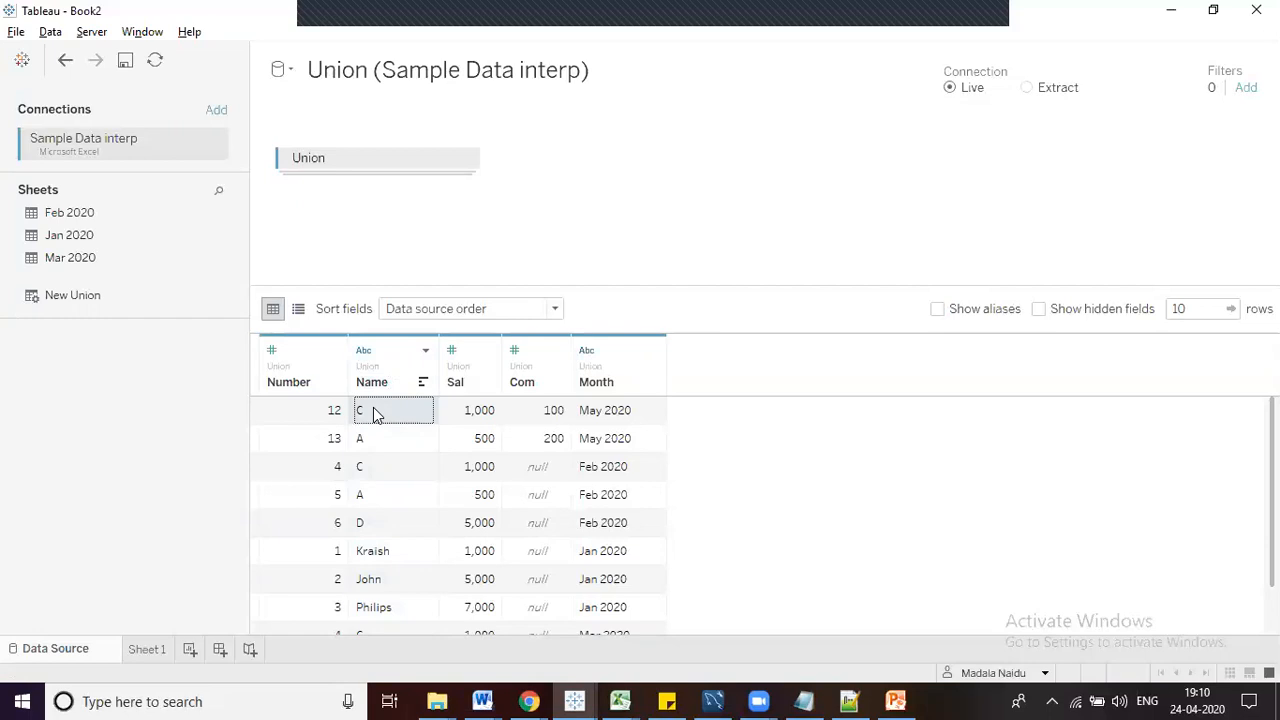
# Open the aliases of the Name field and give member A a person's first name as its alias
pyautogui.click(425, 353)
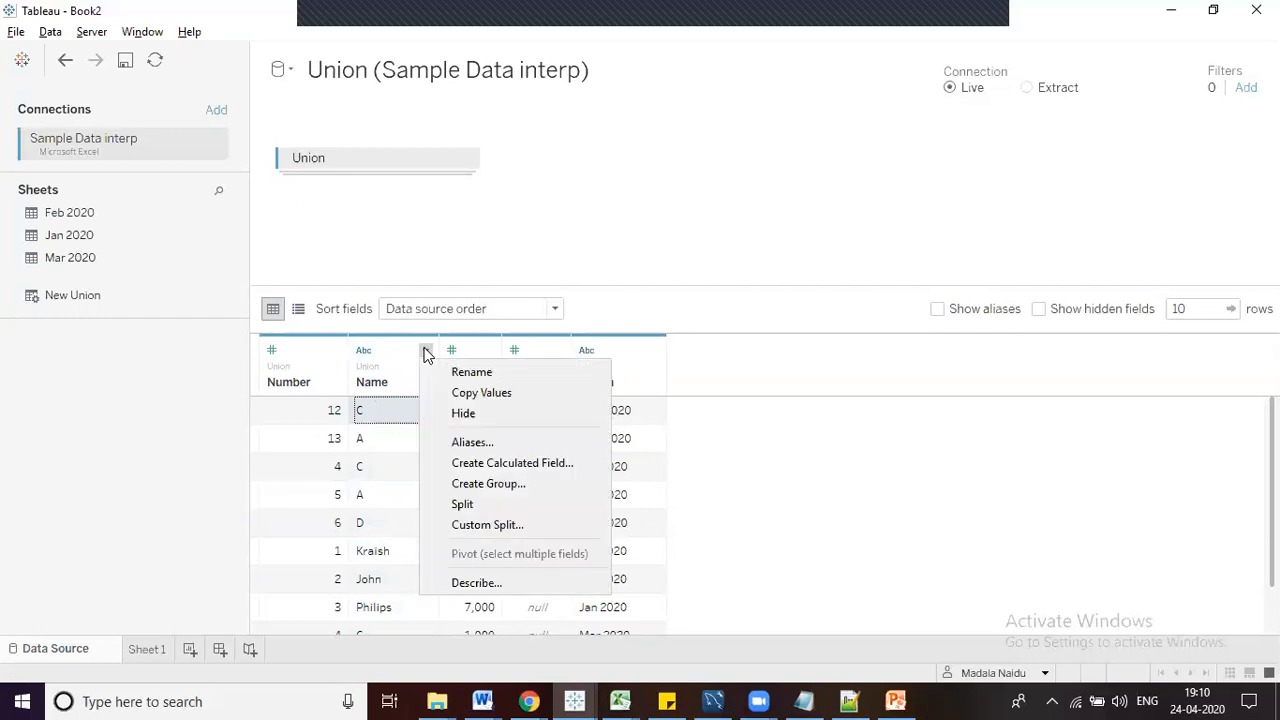
pyautogui.click(480, 441)
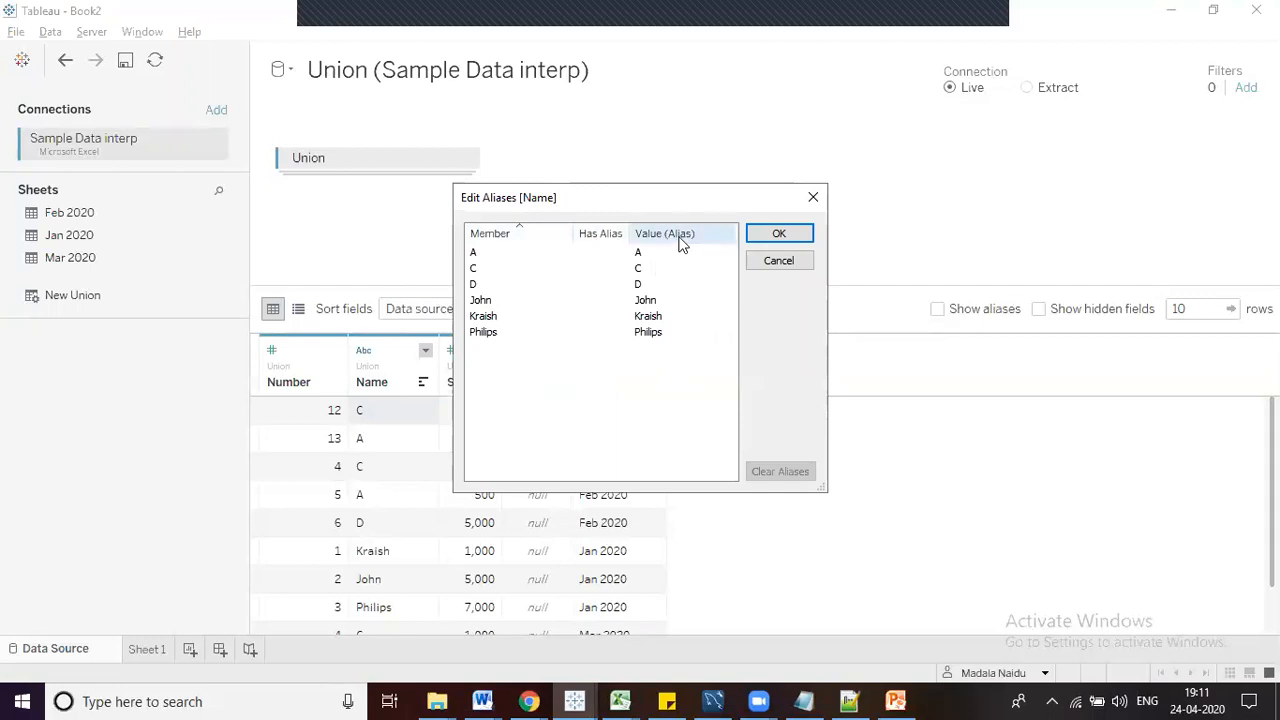
pyautogui.click(489, 258)
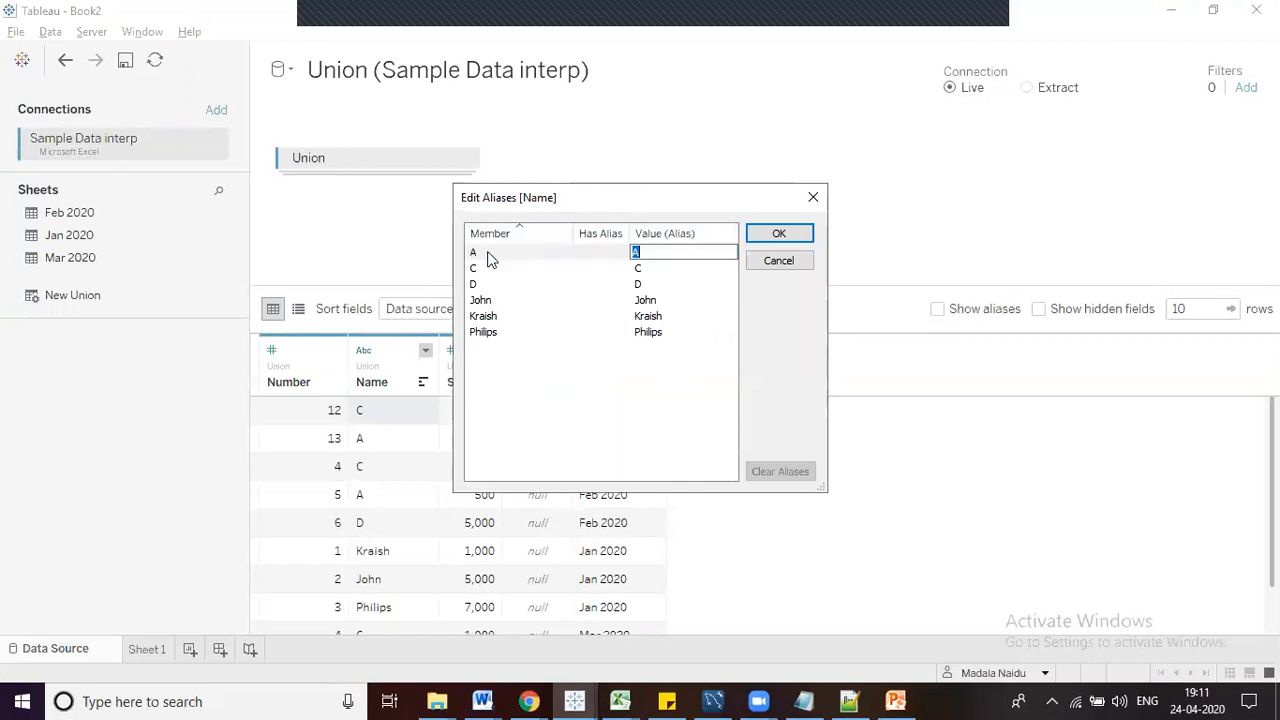
pyautogui.click(489, 258)
pyautogui.click(489, 258)
pyautogui.write('Krishna')
# Give member C a person's first name and member D the alias DS, and apply the Name aliases
pyautogui.click(654, 268)
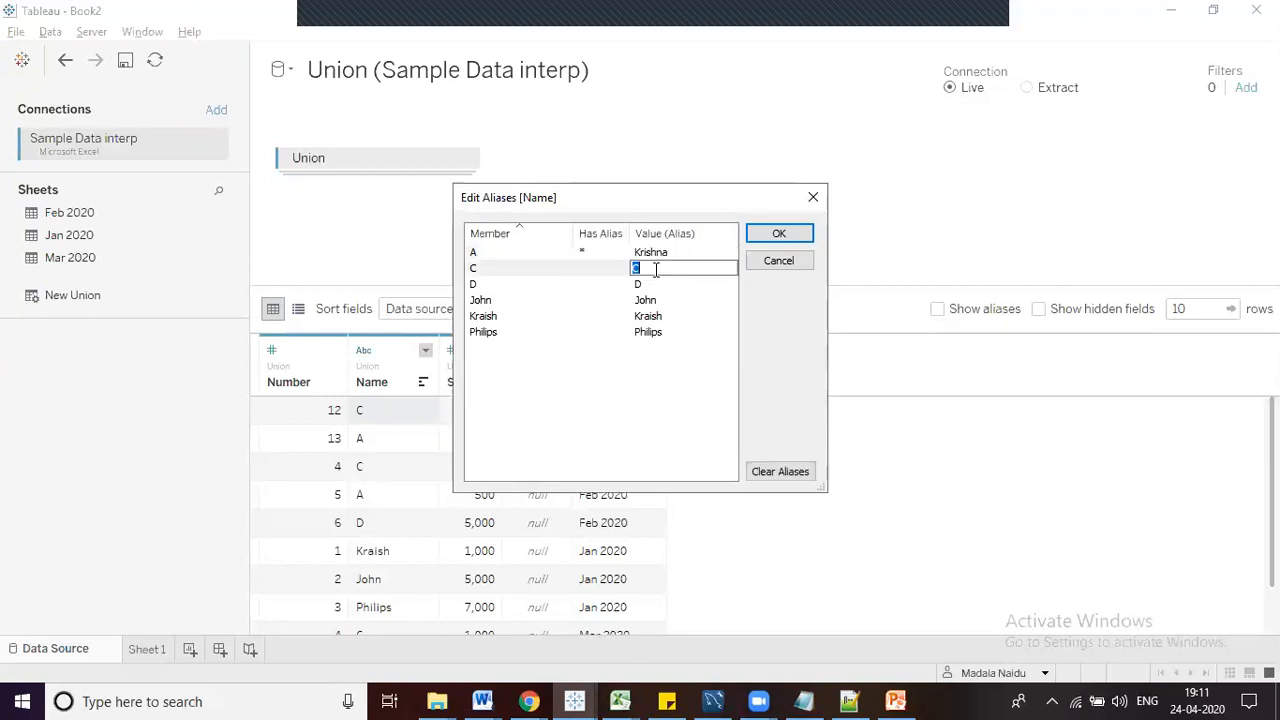
pyautogui.write('Changra')
pyautogui.click(651, 284)
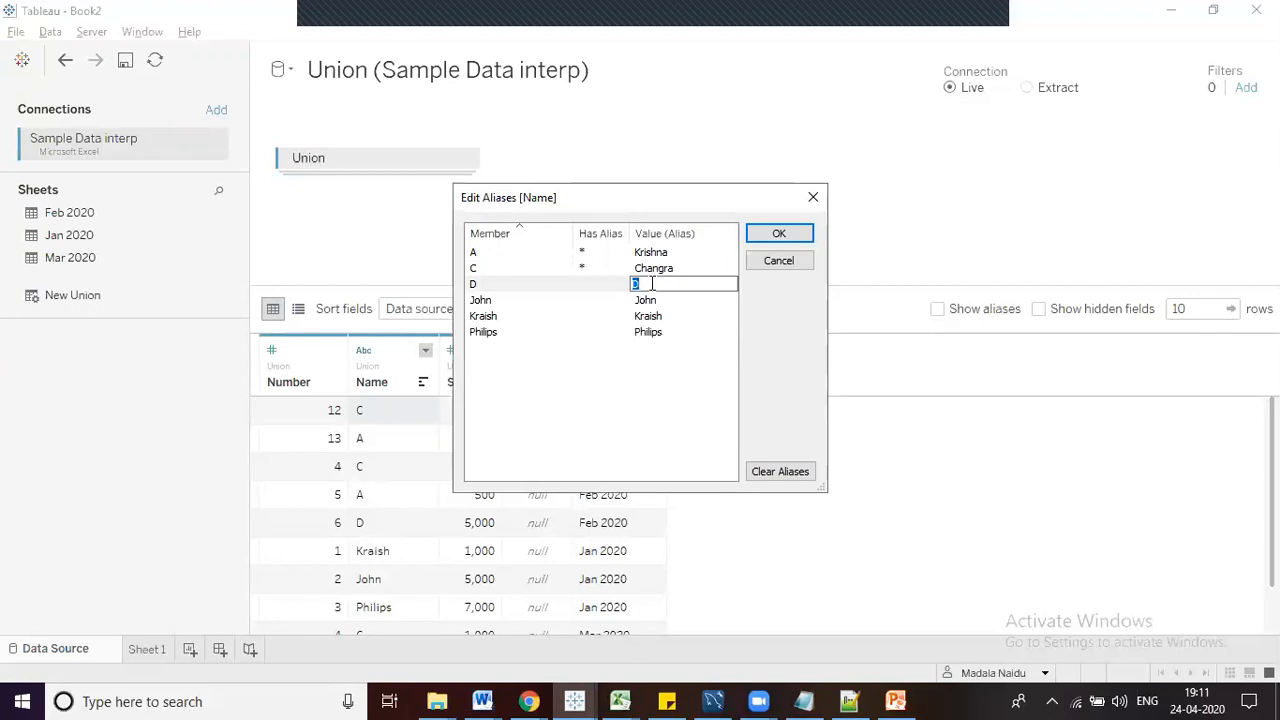
pyautogui.write('DS')
pyautogui.click(622, 433)
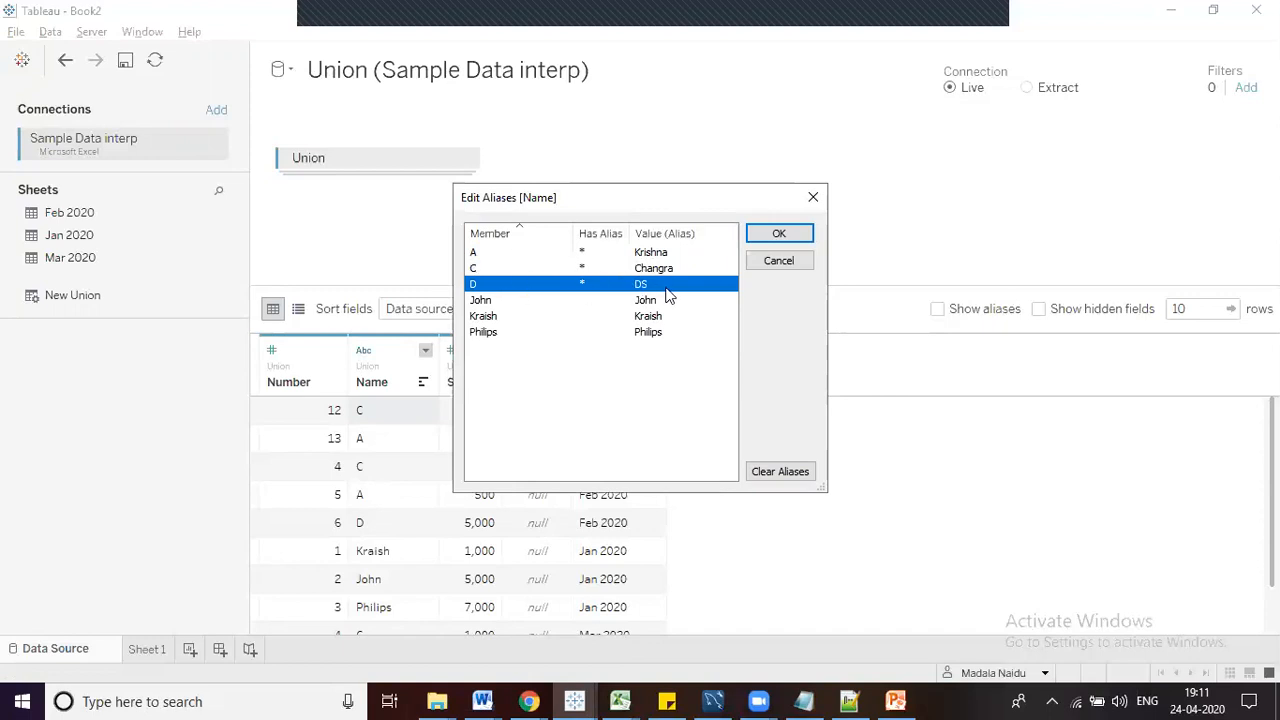
pyautogui.click(587, 252)
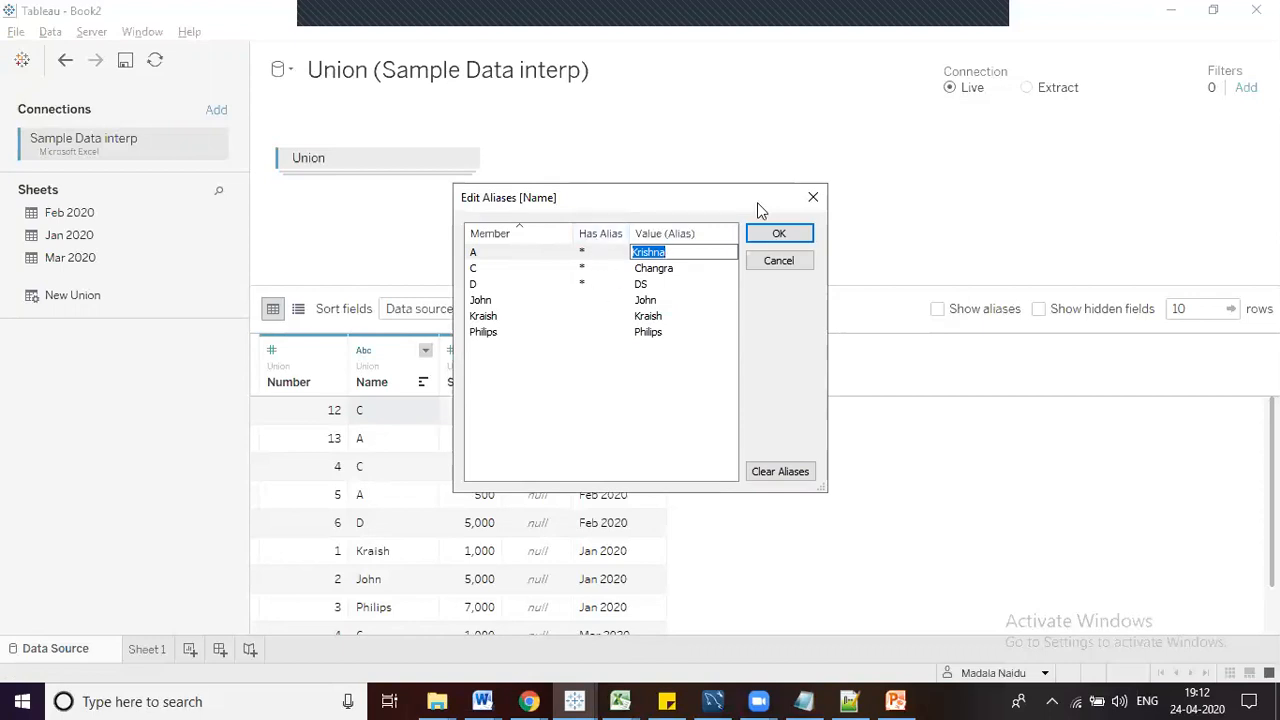
pyautogui.click(772, 236)
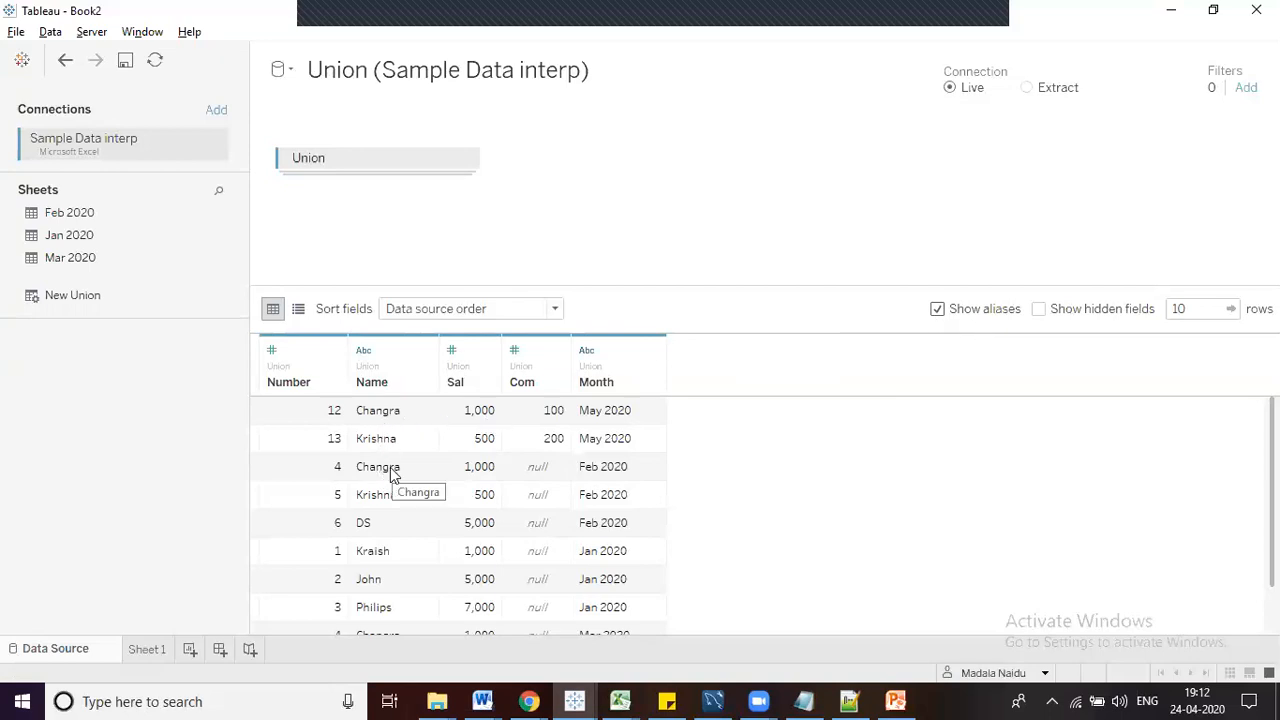
# Review the aliased Name values in the data grid and turn off Show aliases
pyautogui.scroll(-1, 391, 472)
pyautogui.scroll(1, 460, 515)
pyautogui.scroll(-1, 460, 515)
pyautogui.scroll(1, 460, 515)
pyautogui.click(938, 310)
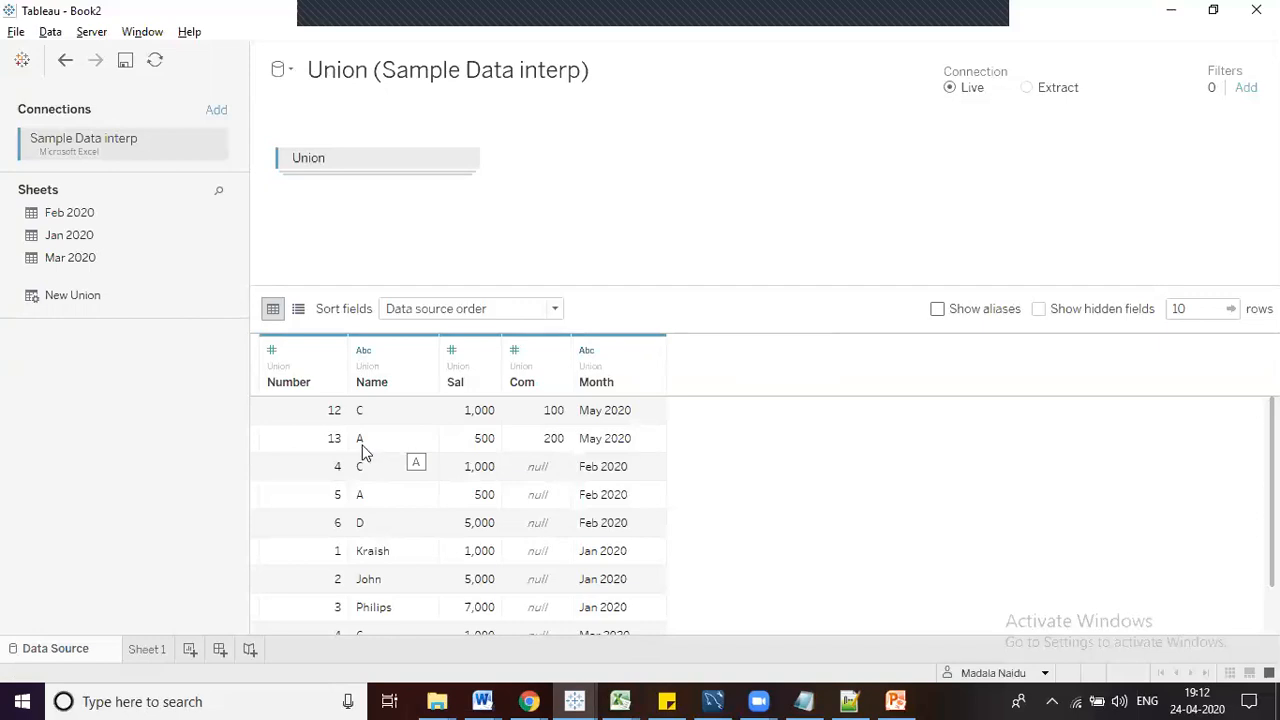
# Show the aliases in the data grid and turn them off again, and turn on Show hidden fields
pyautogui.click(937, 310)
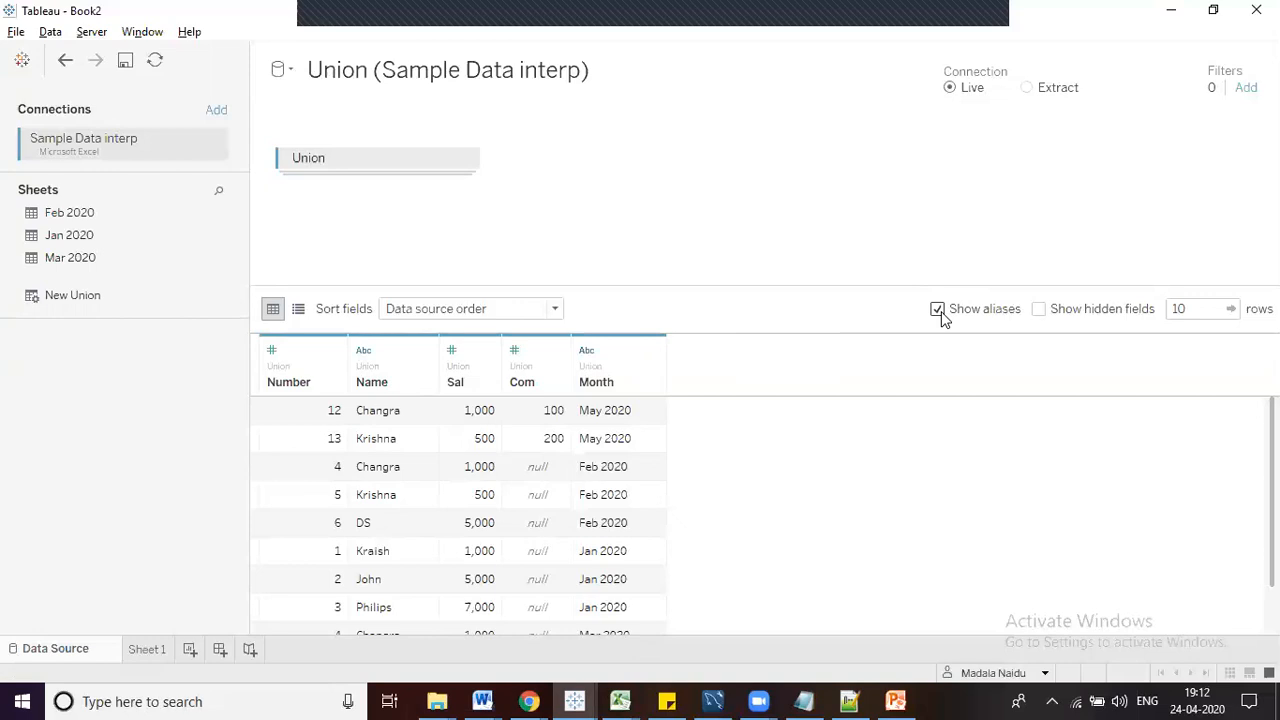
pyautogui.click(937, 310)
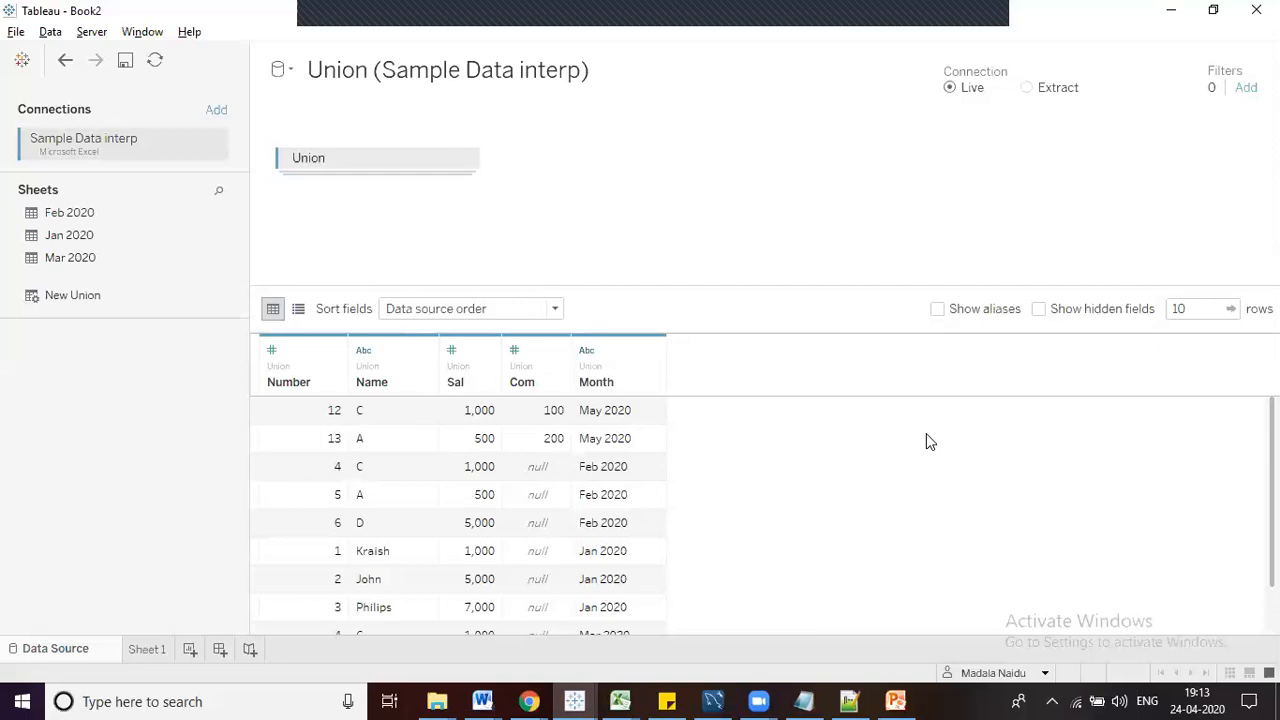
pyautogui.click(1039, 309)
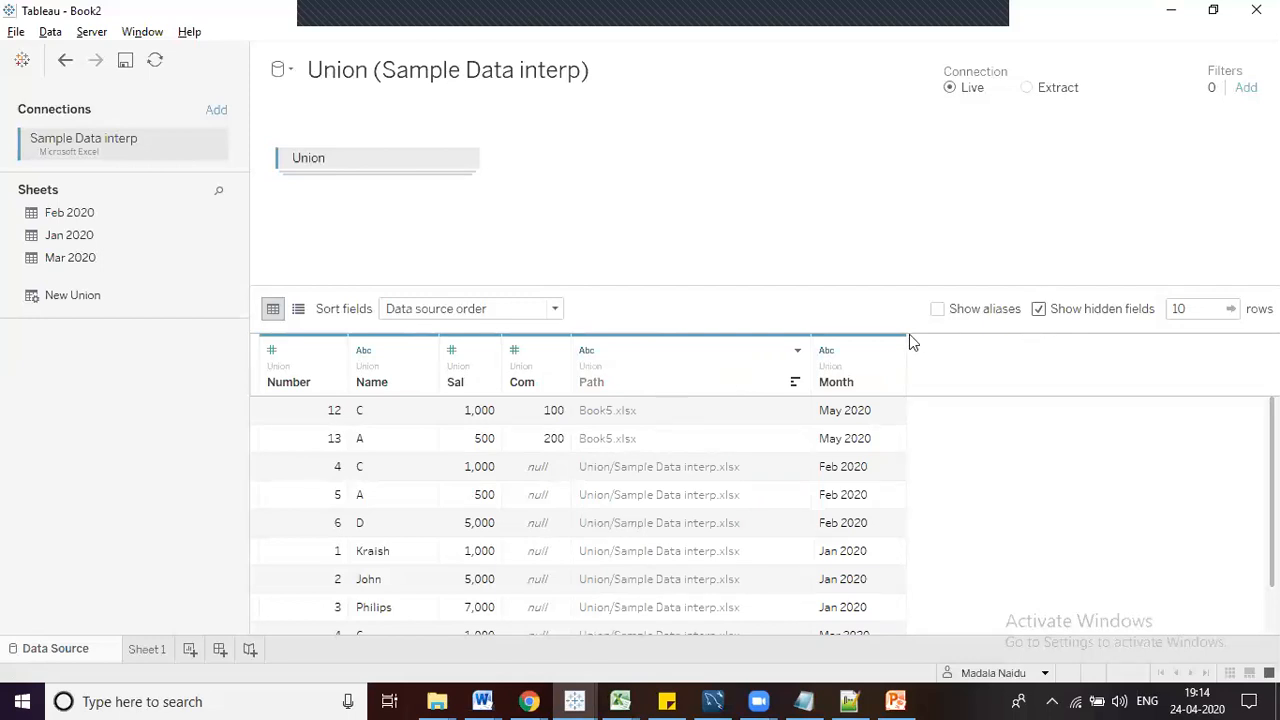
# Unhide the Path field in the data grid and turn off Show hidden fields
pyautogui.click(797, 351)
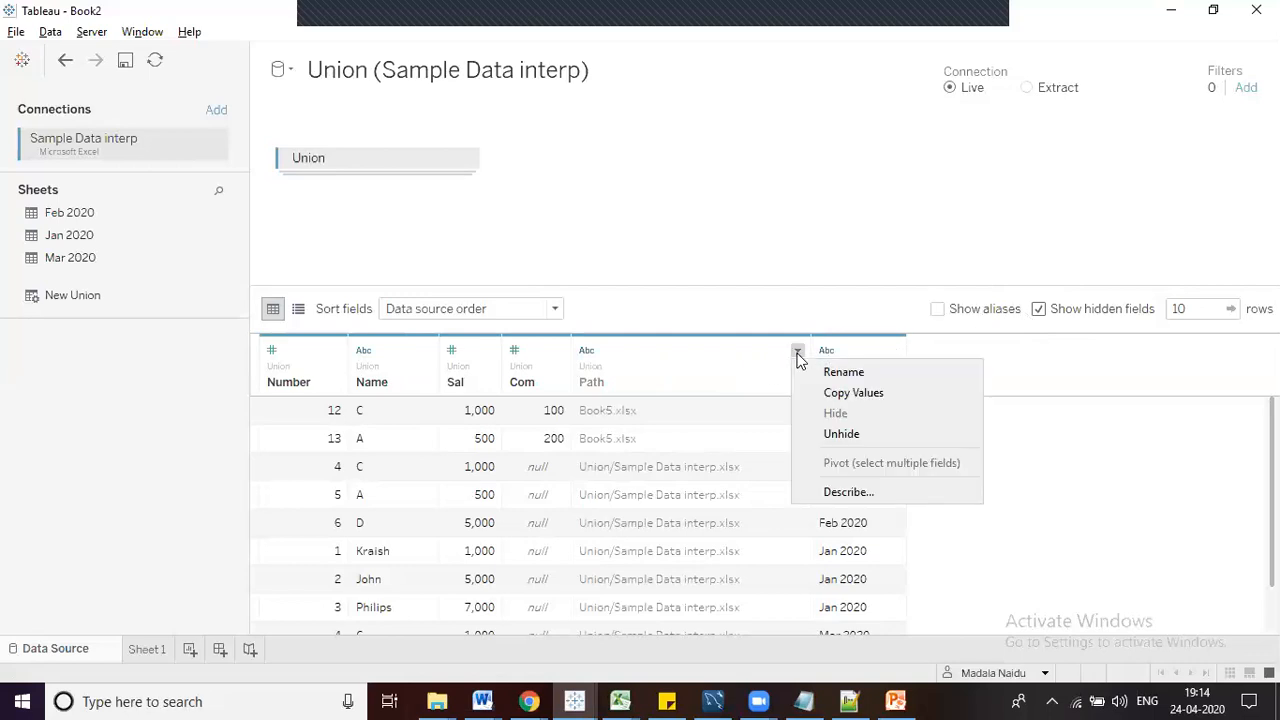
pyautogui.click(838, 434)
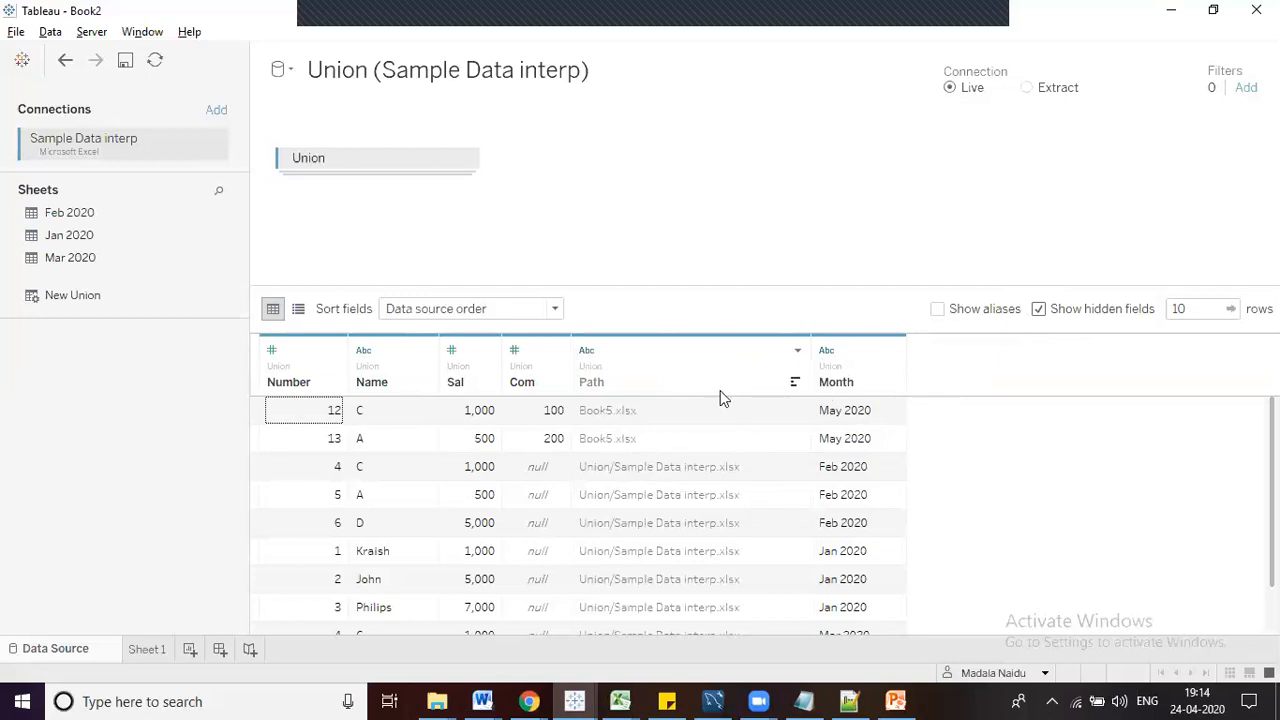
pyautogui.click(671, 372)
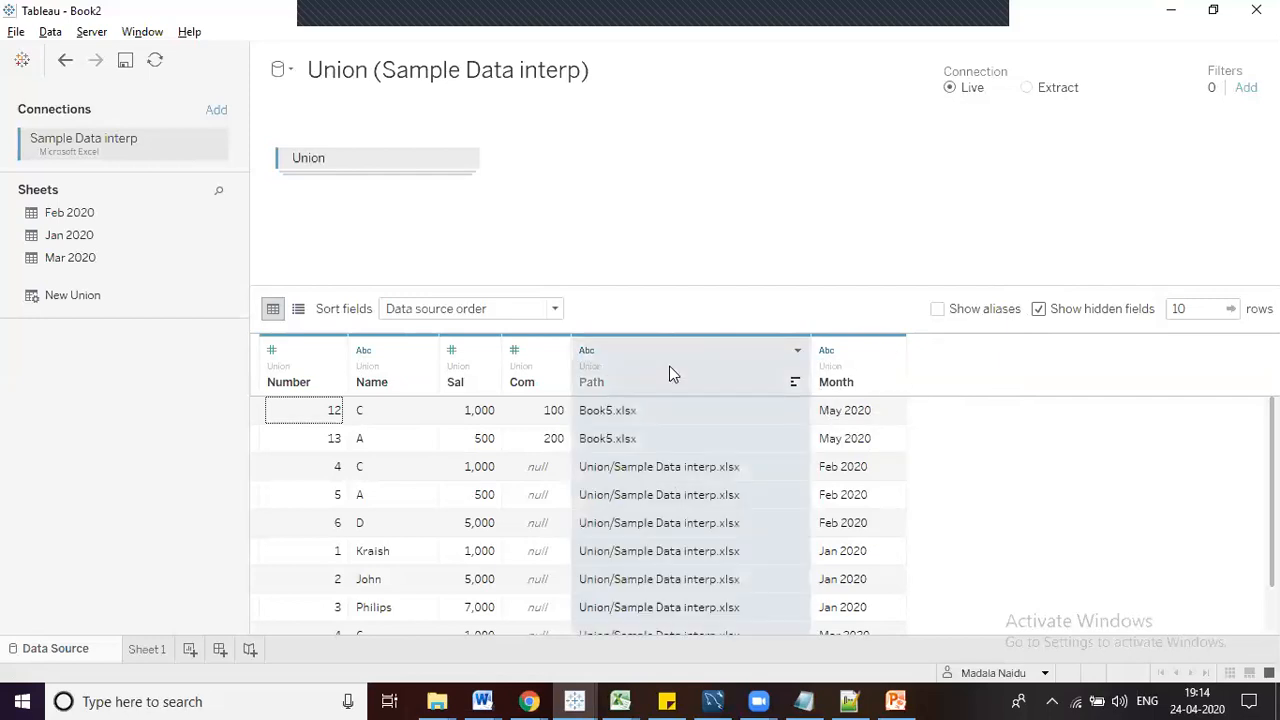
pyautogui.click(1051, 481)
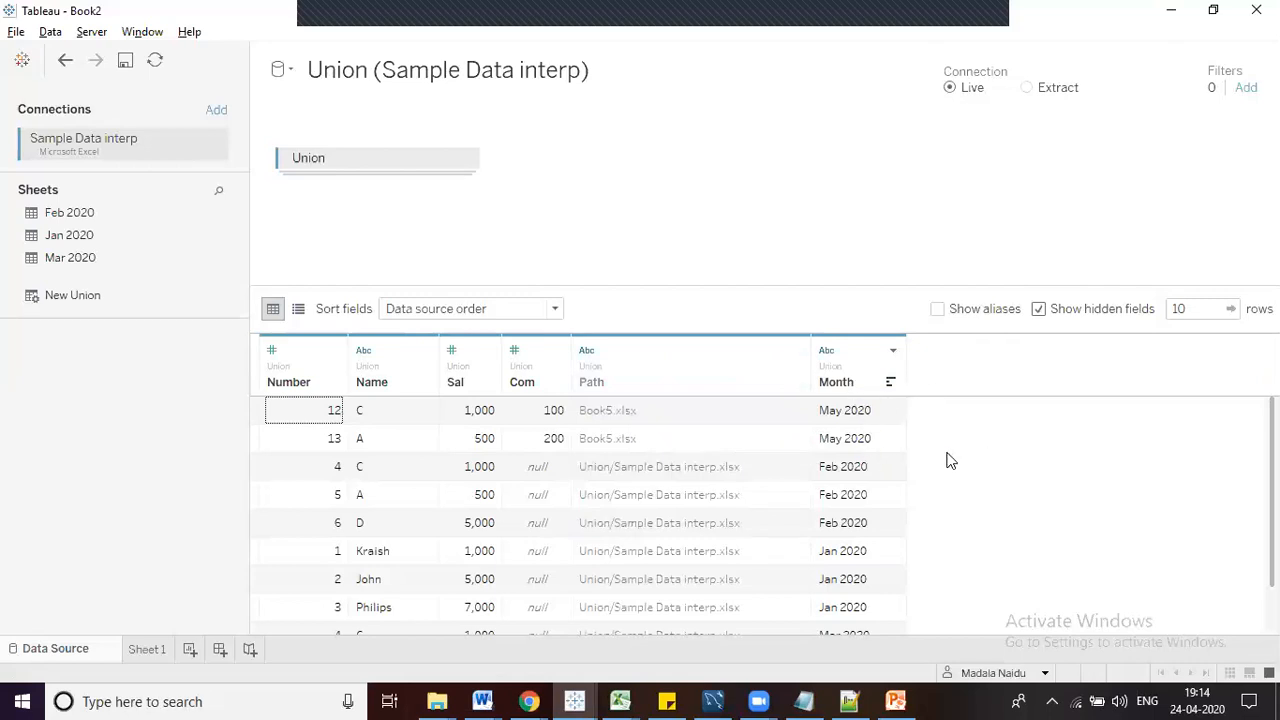
pyautogui.click(694, 381)
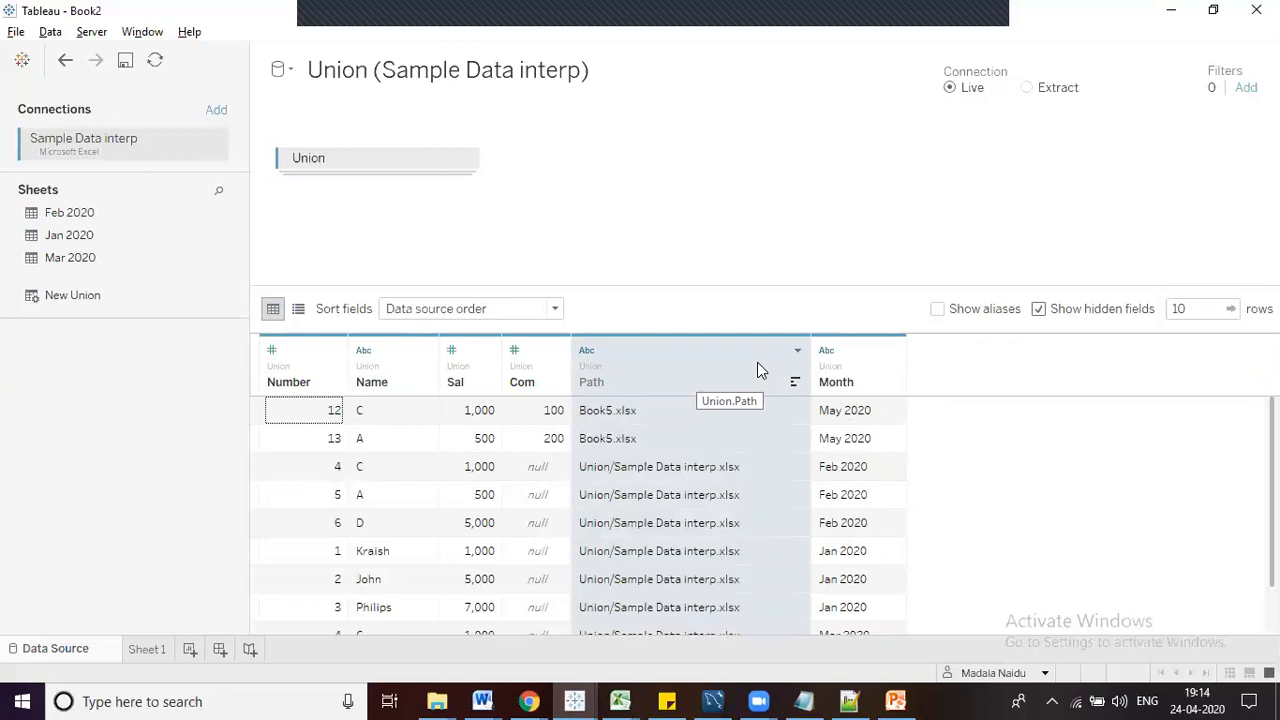
pyautogui.click(797, 351)
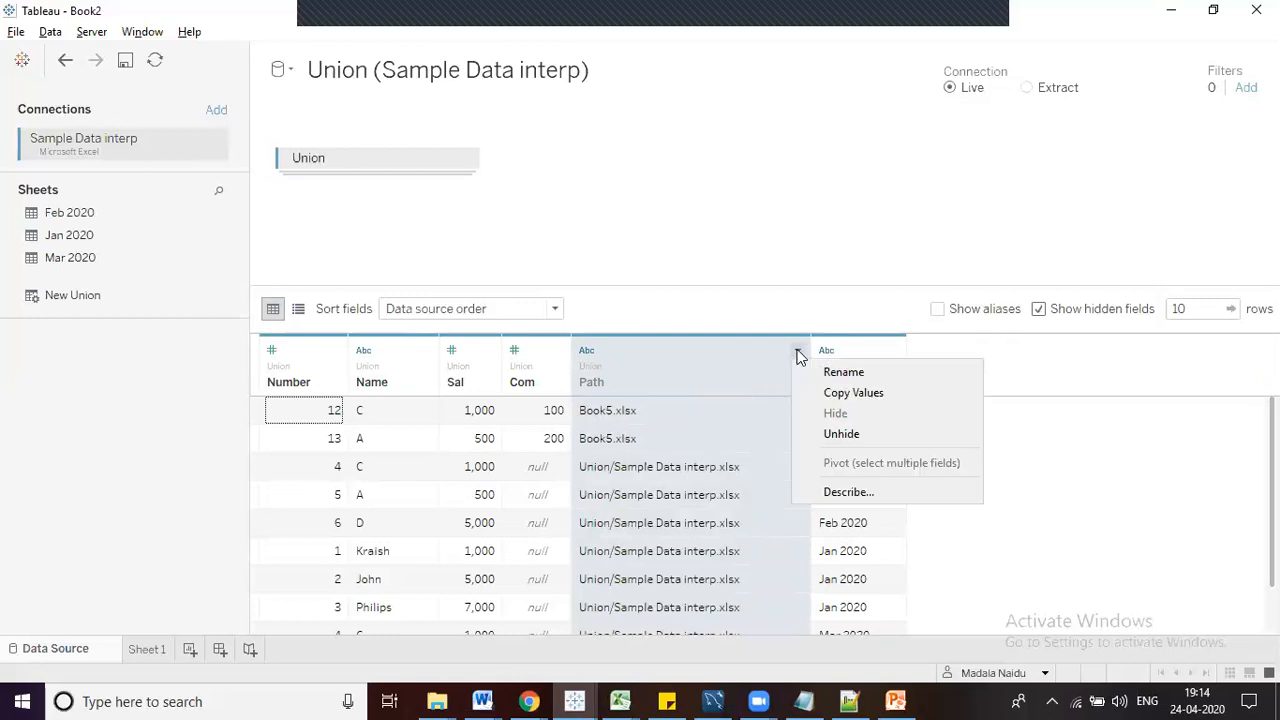
pyautogui.click(858, 436)
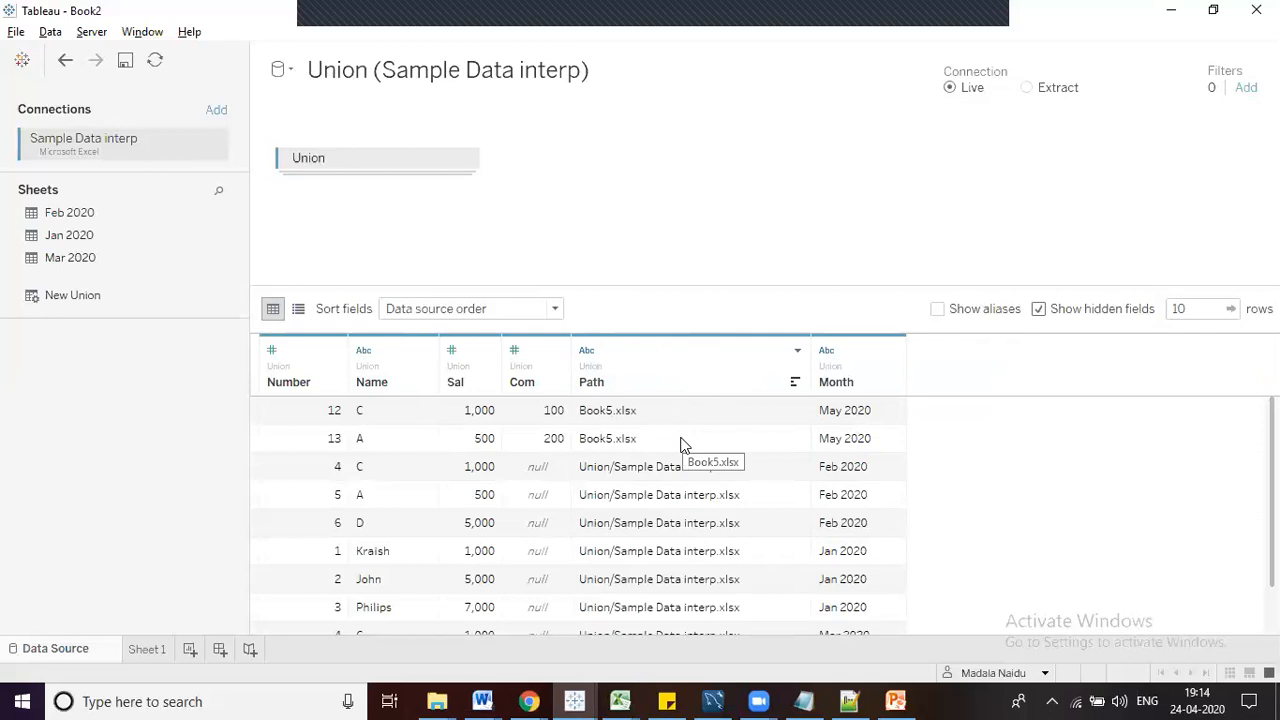
pyautogui.click(1037, 312)
# Limit the data grid preview to 2 rows
pyautogui.click(1193, 302)
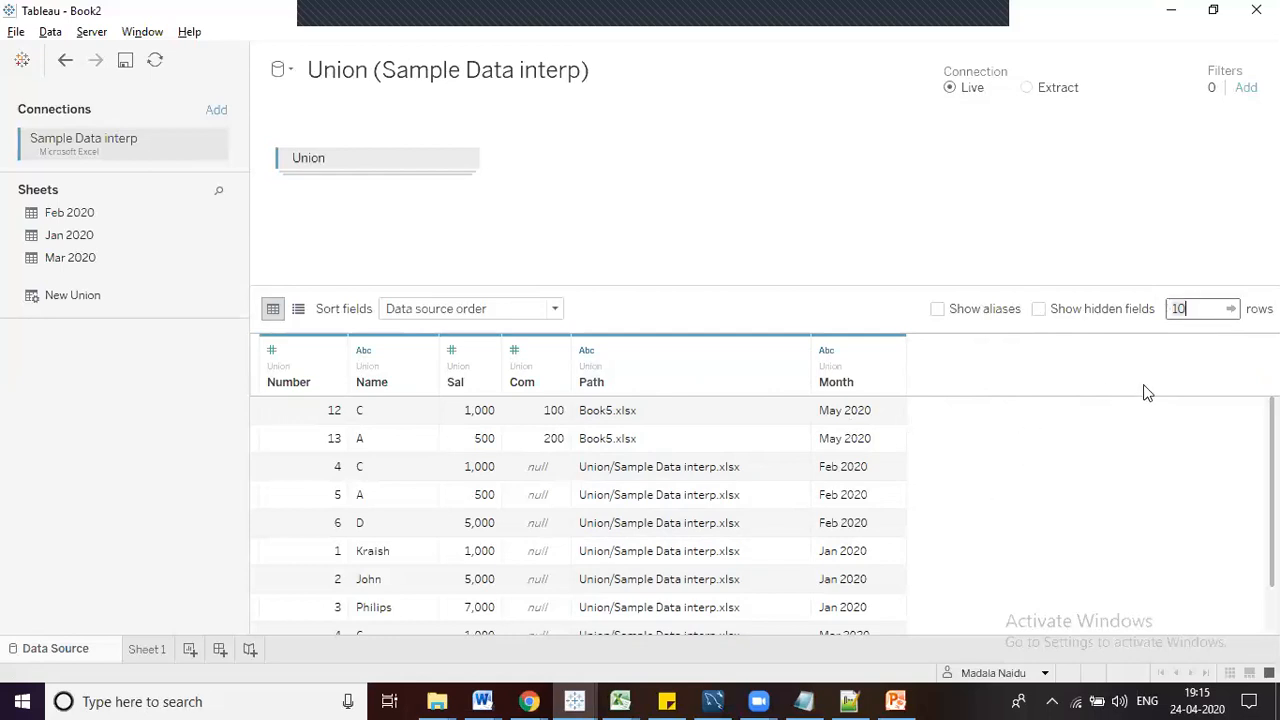
pyautogui.press('BackSpace')
pyautogui.press('BackSpace')
pyautogui.write('2')
pyautogui.press('Return')
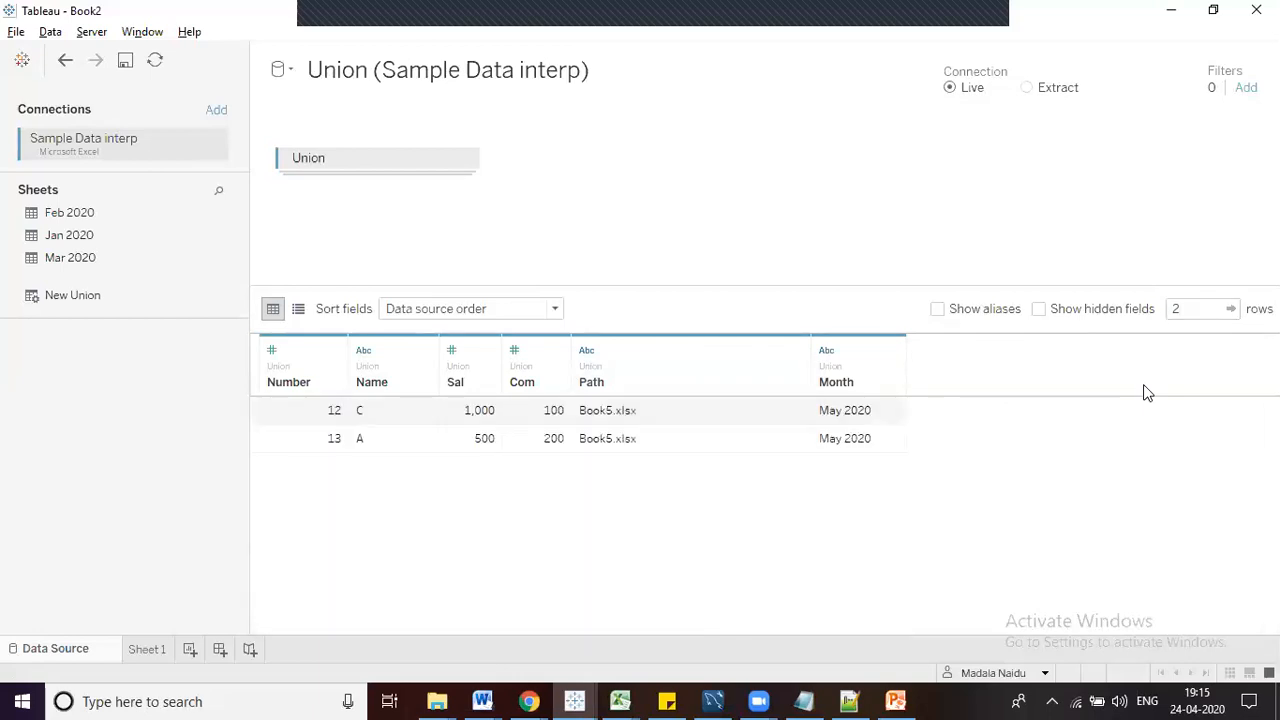
# Set the data grid preview back to 10 rows
pyautogui.click(1182, 309)
pyautogui.press('BackSpace')
pyautogui.write('100')
pyautogui.press('Return')
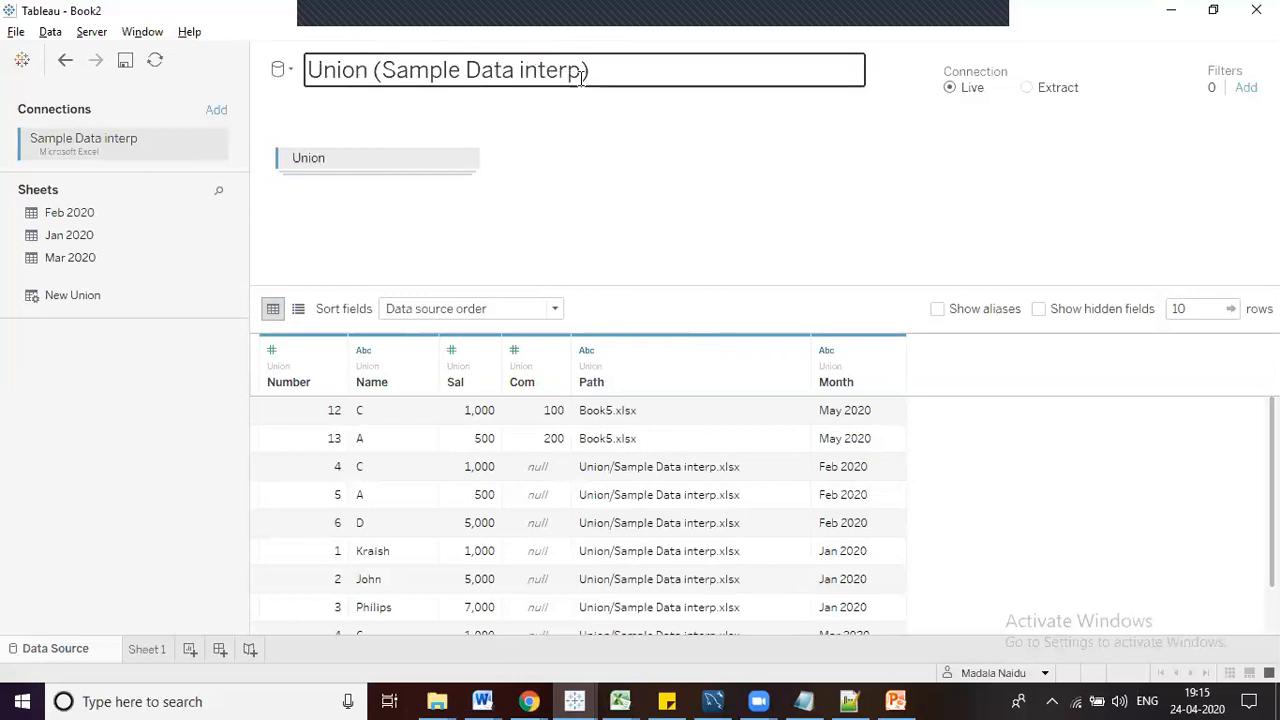
# Rename the data source to Excel and open Sheet 1
pyautogui.click(626, 69)
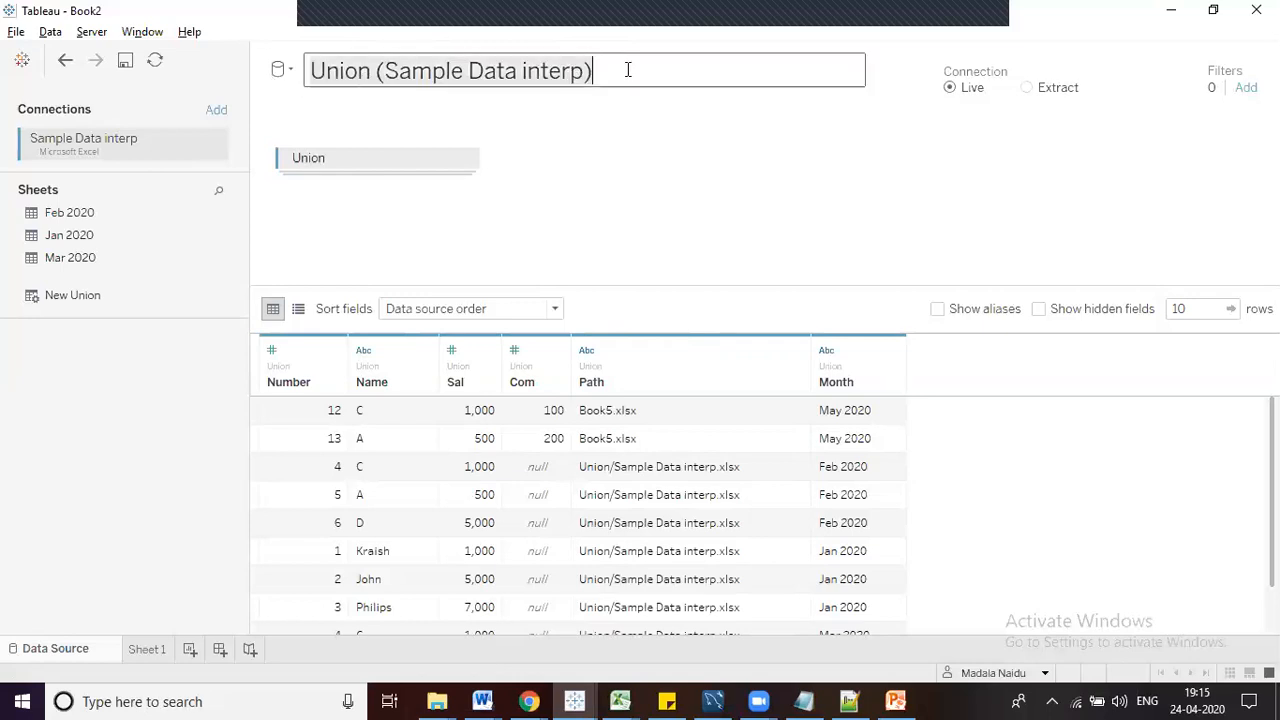
pyautogui.click(652, 158)
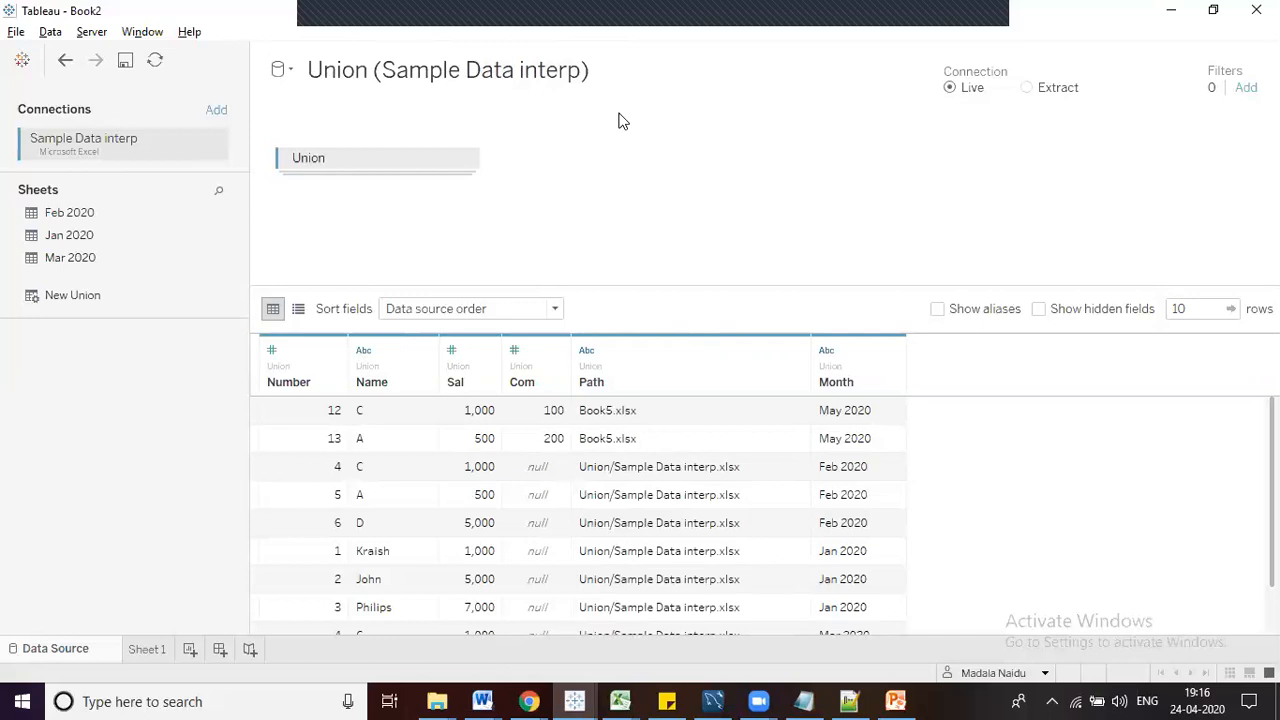
pyautogui.doubleClick(629, 77)
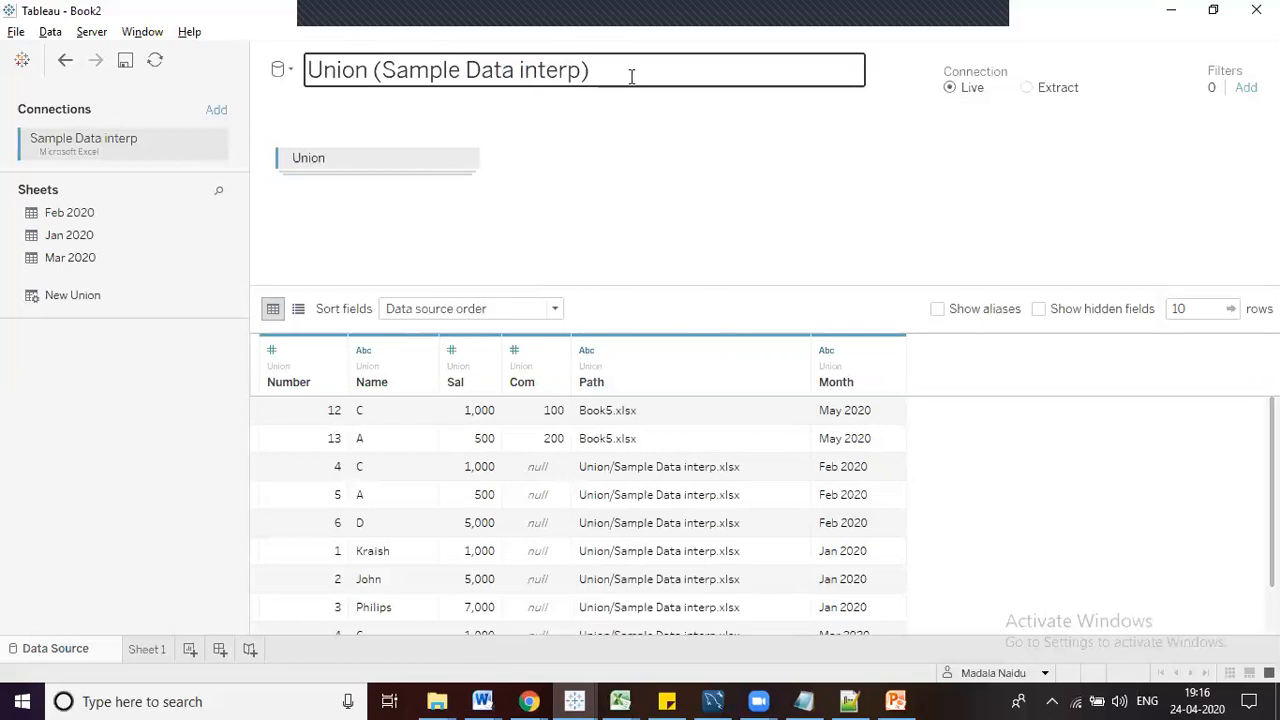
pyautogui.click(631, 78)
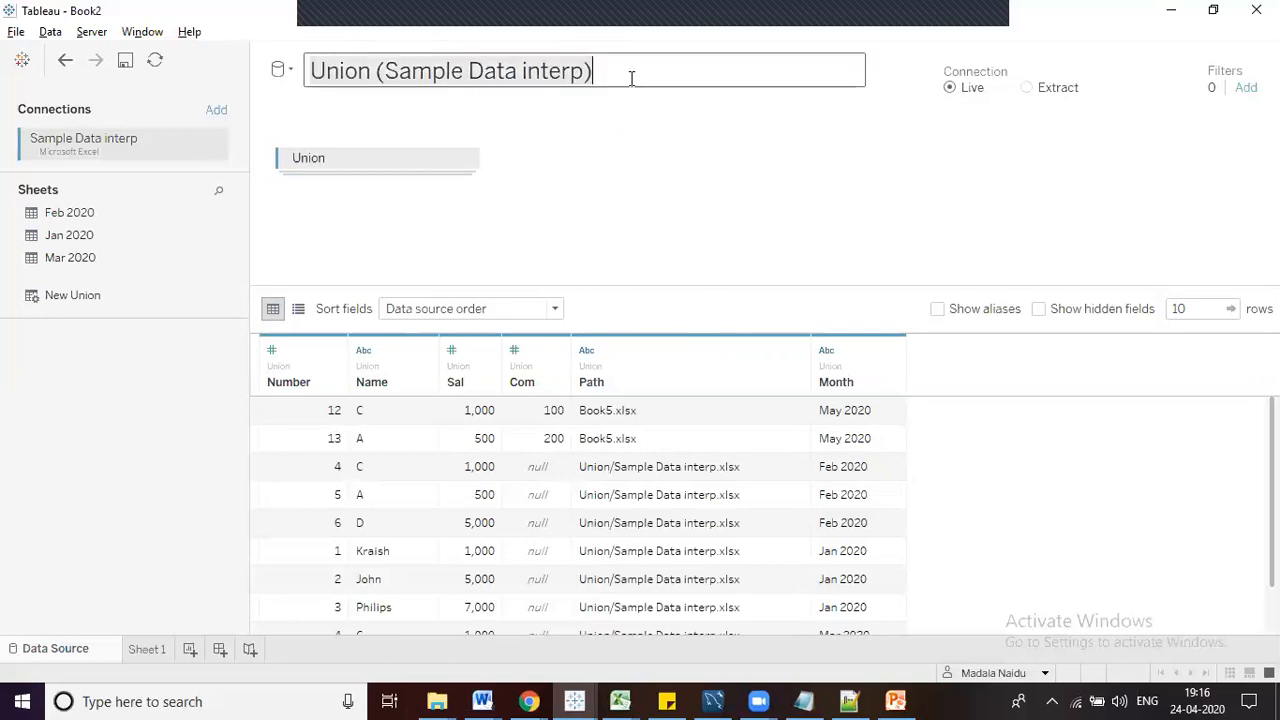
pyautogui.hotkey('ctrl', 'a')
pyautogui.write('E')
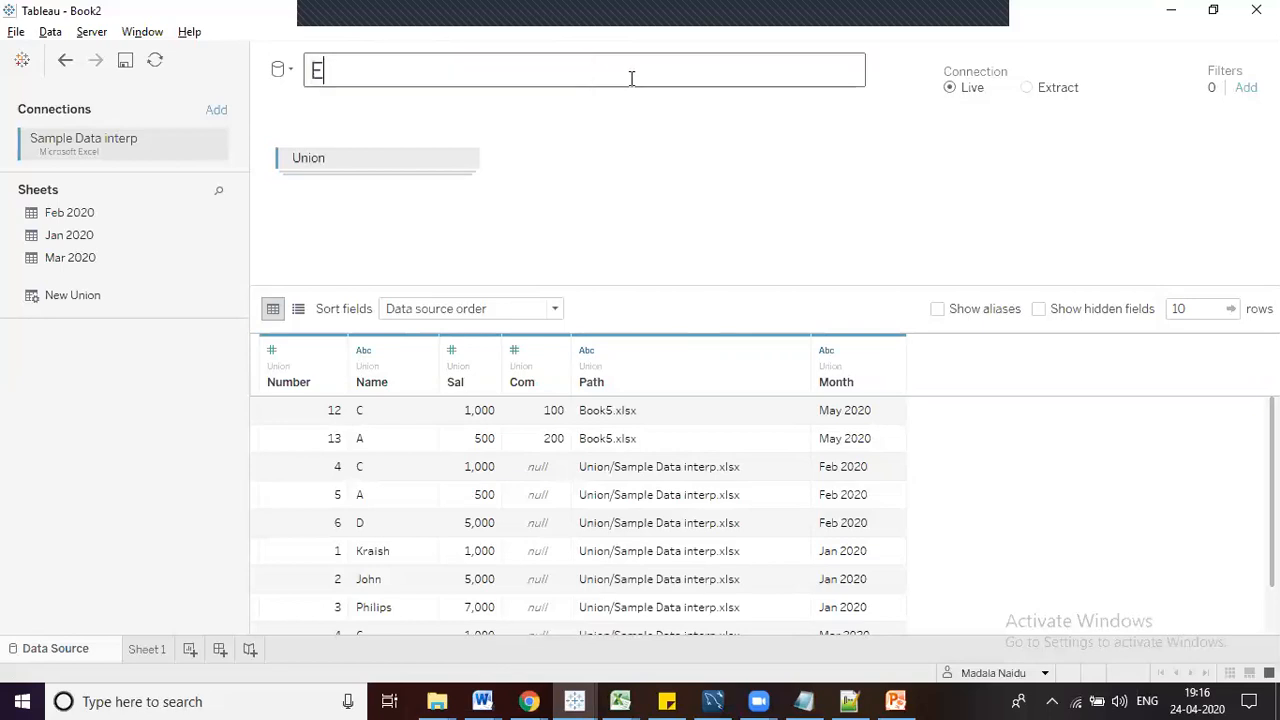
pyautogui.write('xcel')
pyautogui.click(668, 153)
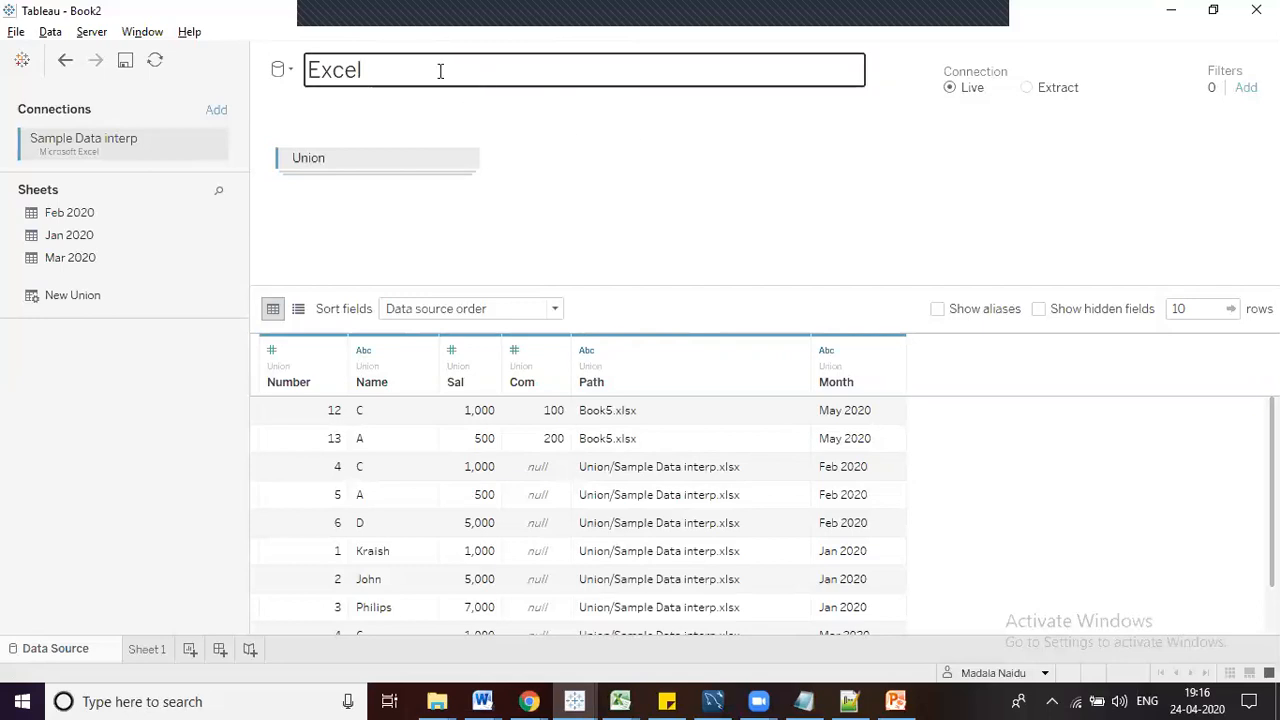
pyautogui.click(556, 134)
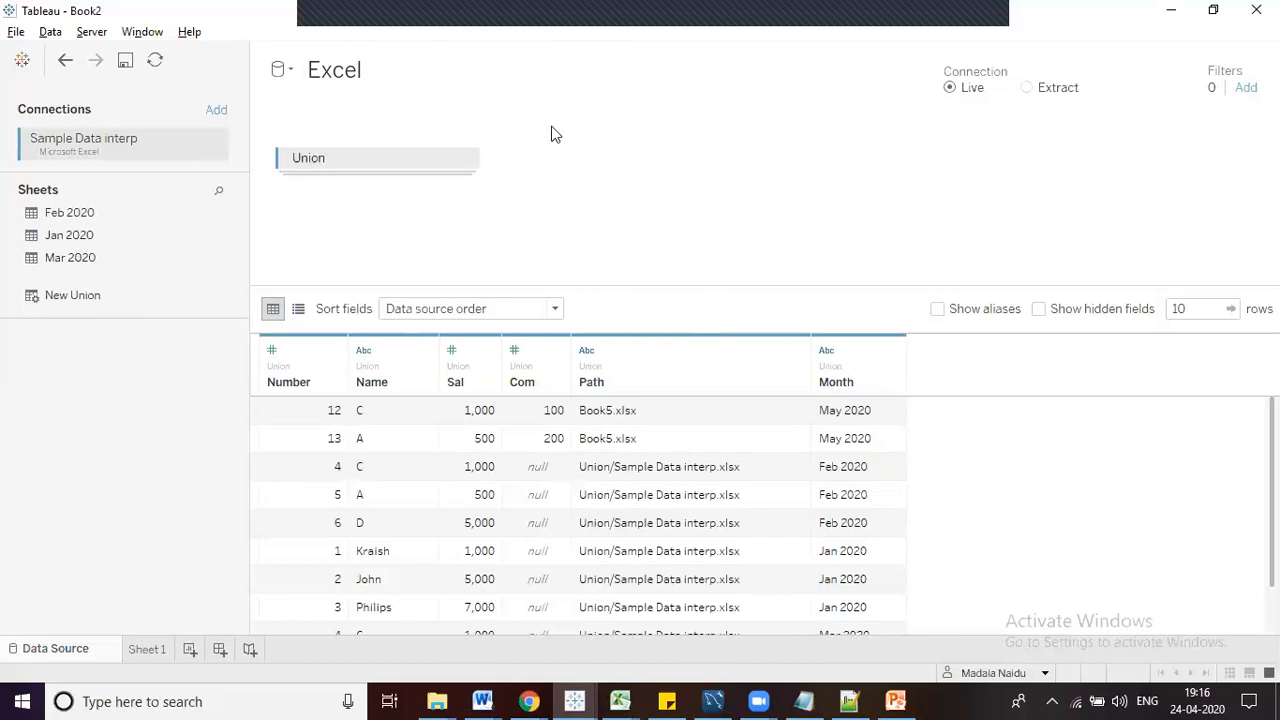
pyautogui.click(408, 74)
pyautogui.click(147, 650)
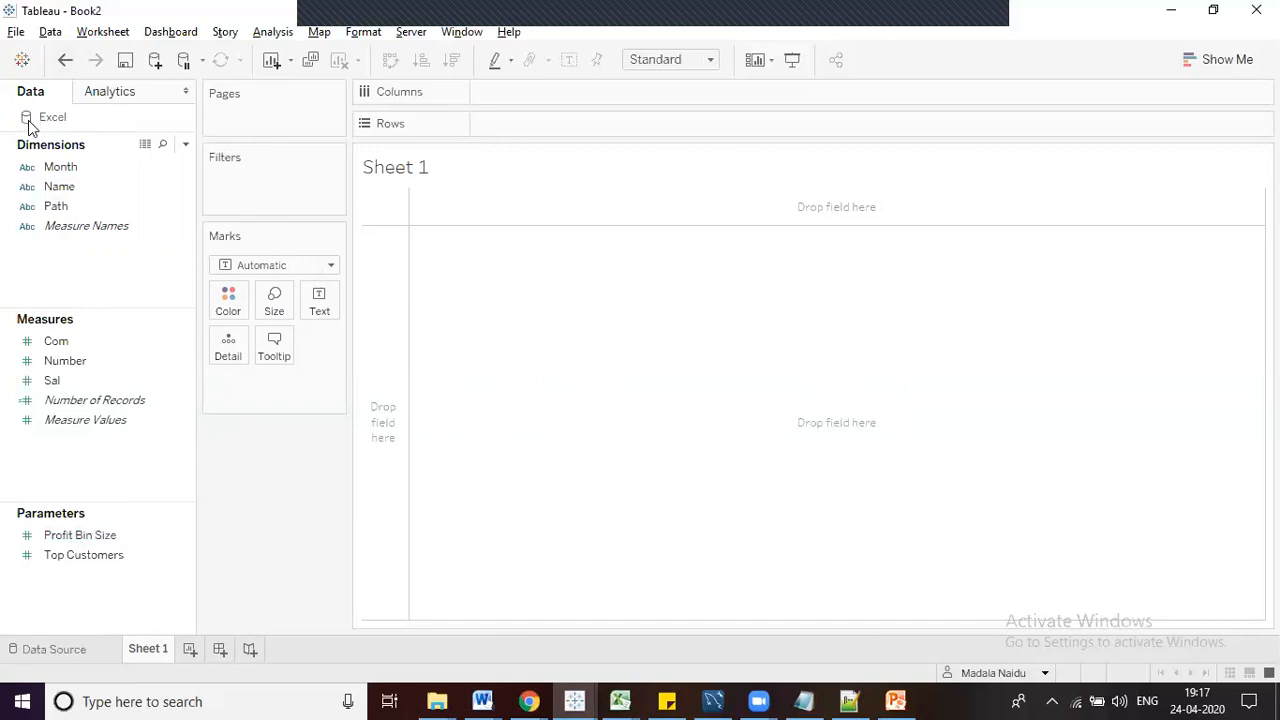
# Switch to the PowerPoint presentation and delete the green and the red rounded rectangles from slide 11
pyautogui.click(893, 701)
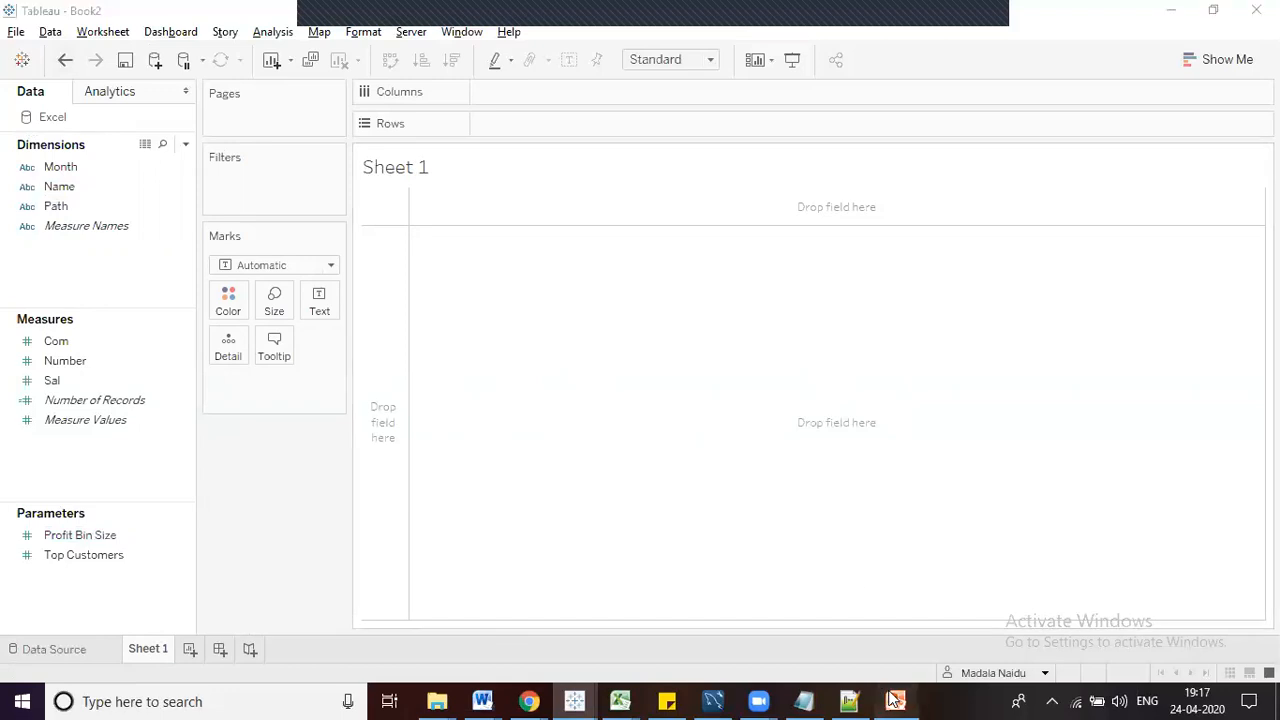
pyautogui.click(730, 336)
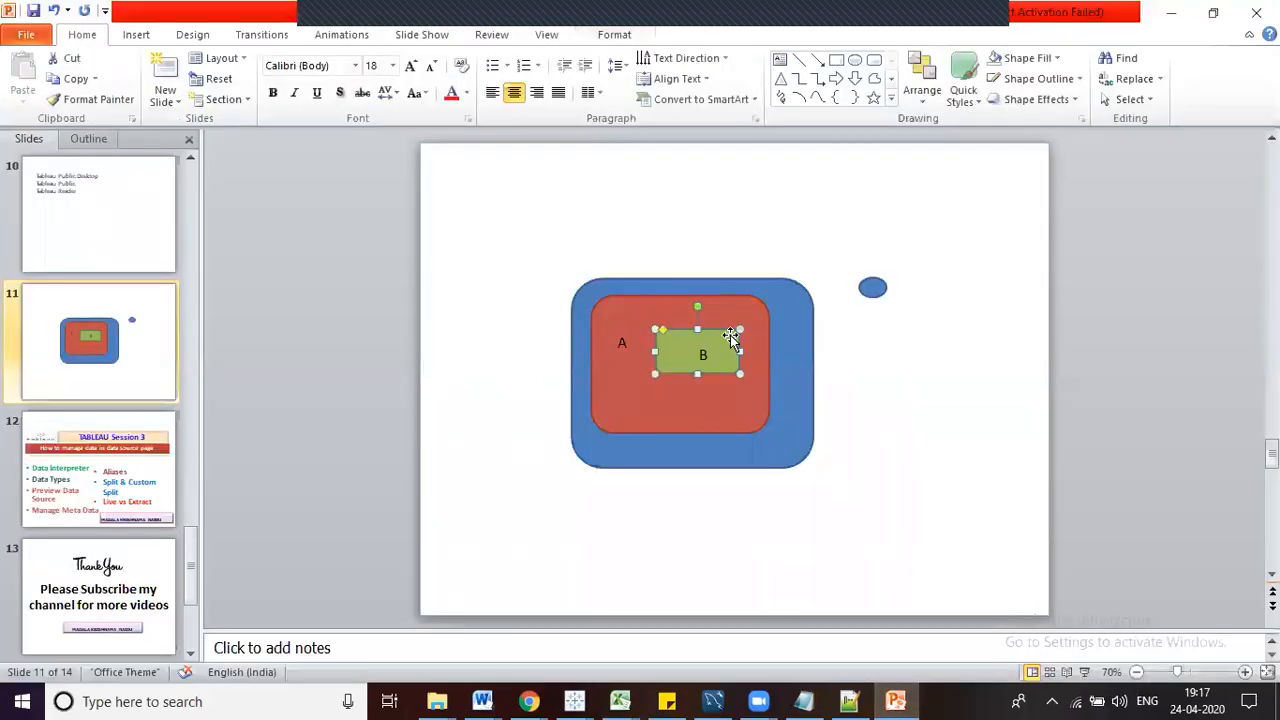
pyautogui.press('Delete')
pyautogui.click(730, 336)
pyautogui.press('Delete')
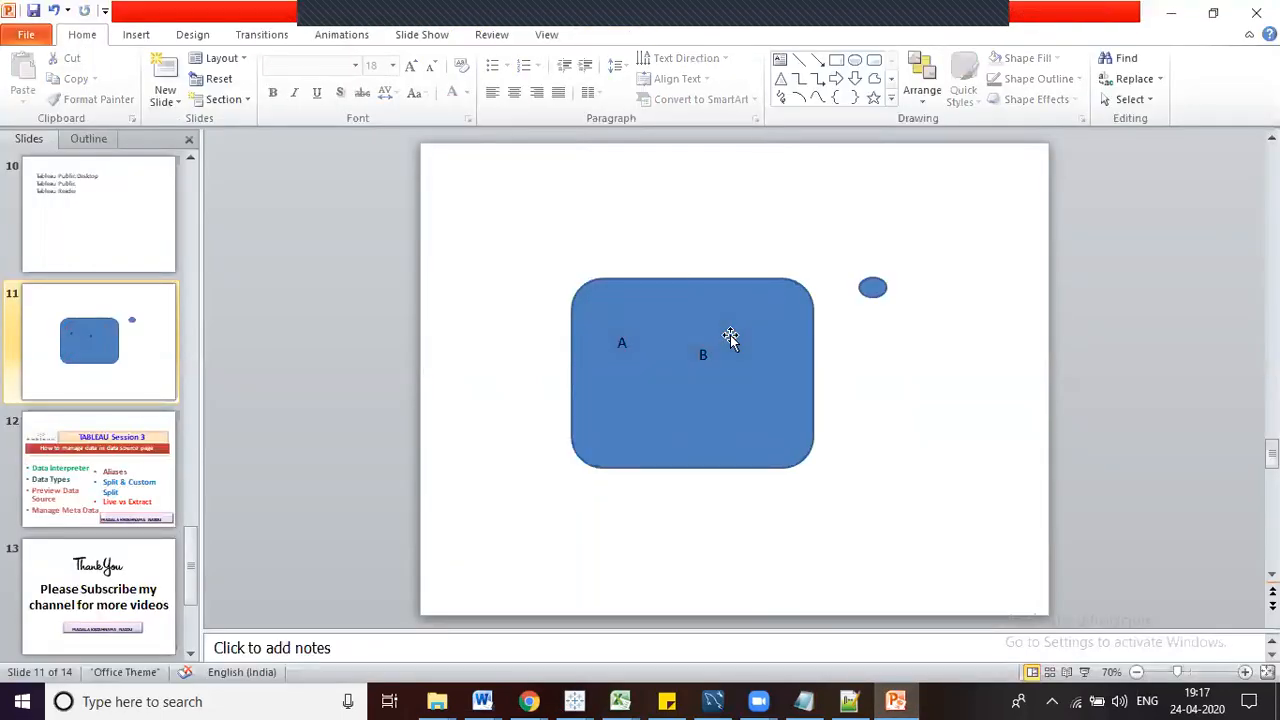
# Delete the text labels B and A from the blue rounded rectangle on slide 11
pyautogui.click(706, 358)
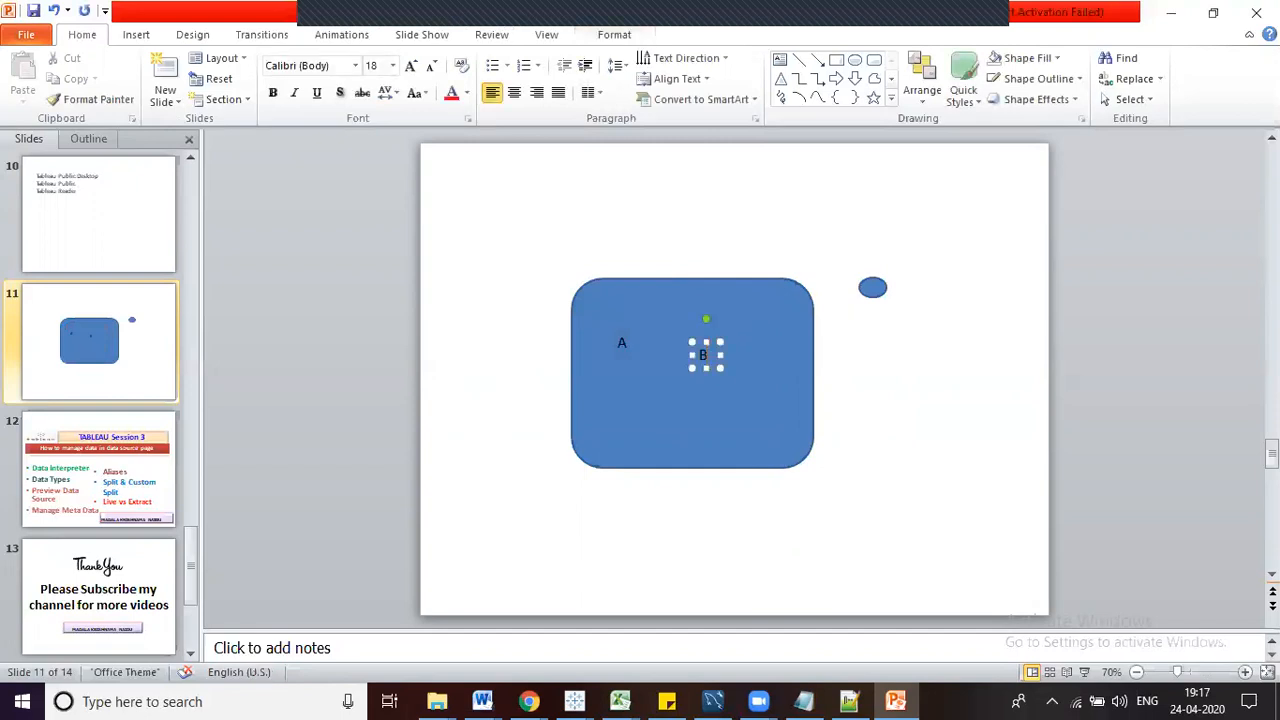
pyautogui.click(692, 352)
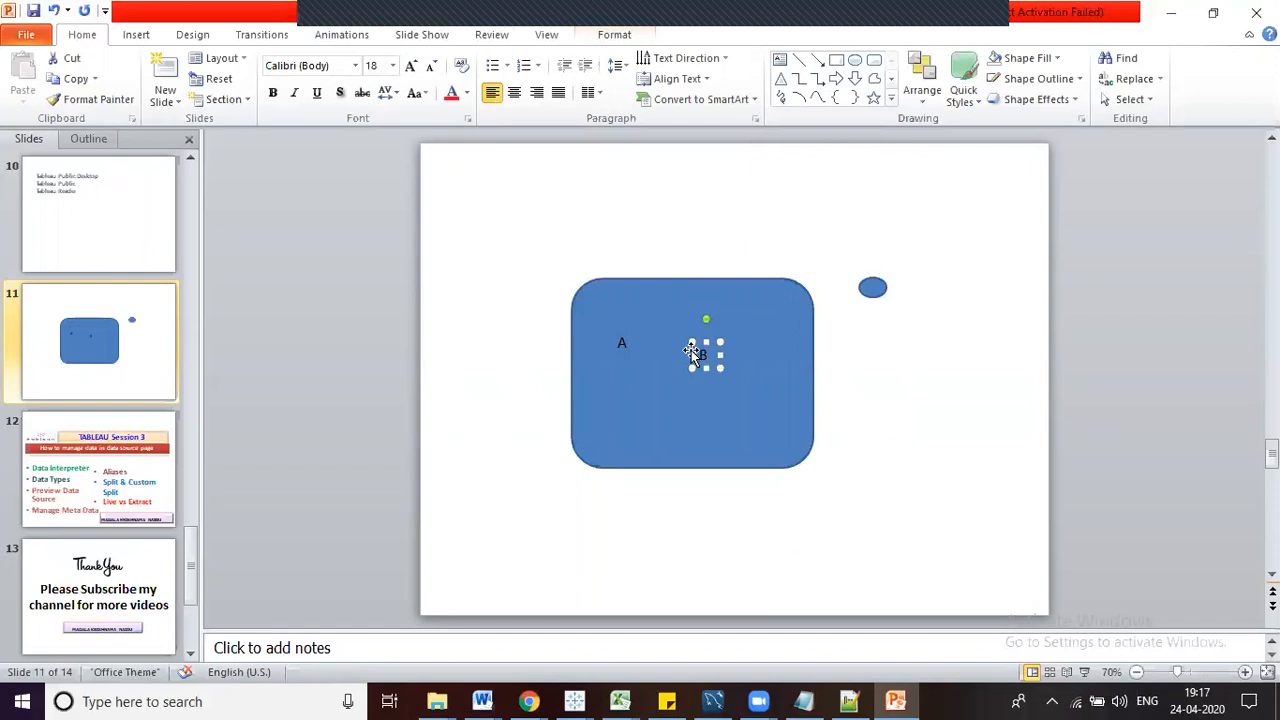
pyautogui.press('Delete')
pyautogui.click(621, 345)
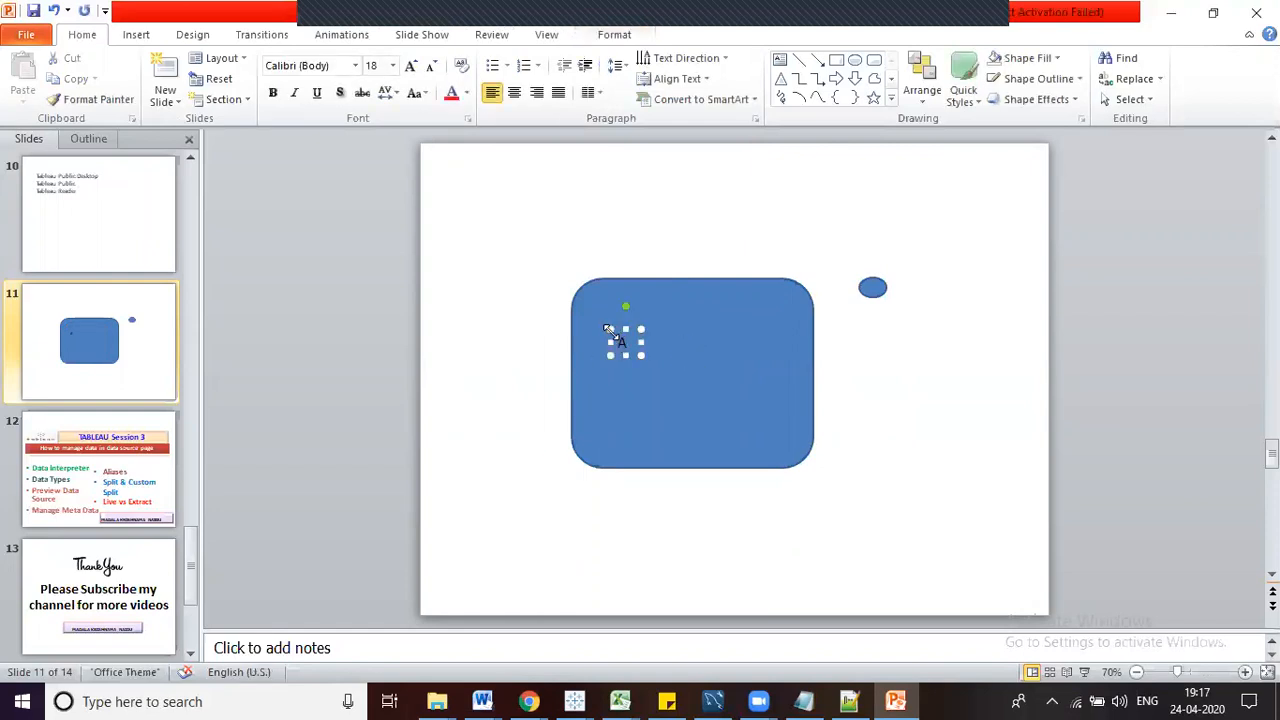
pyautogui.press('Delete')
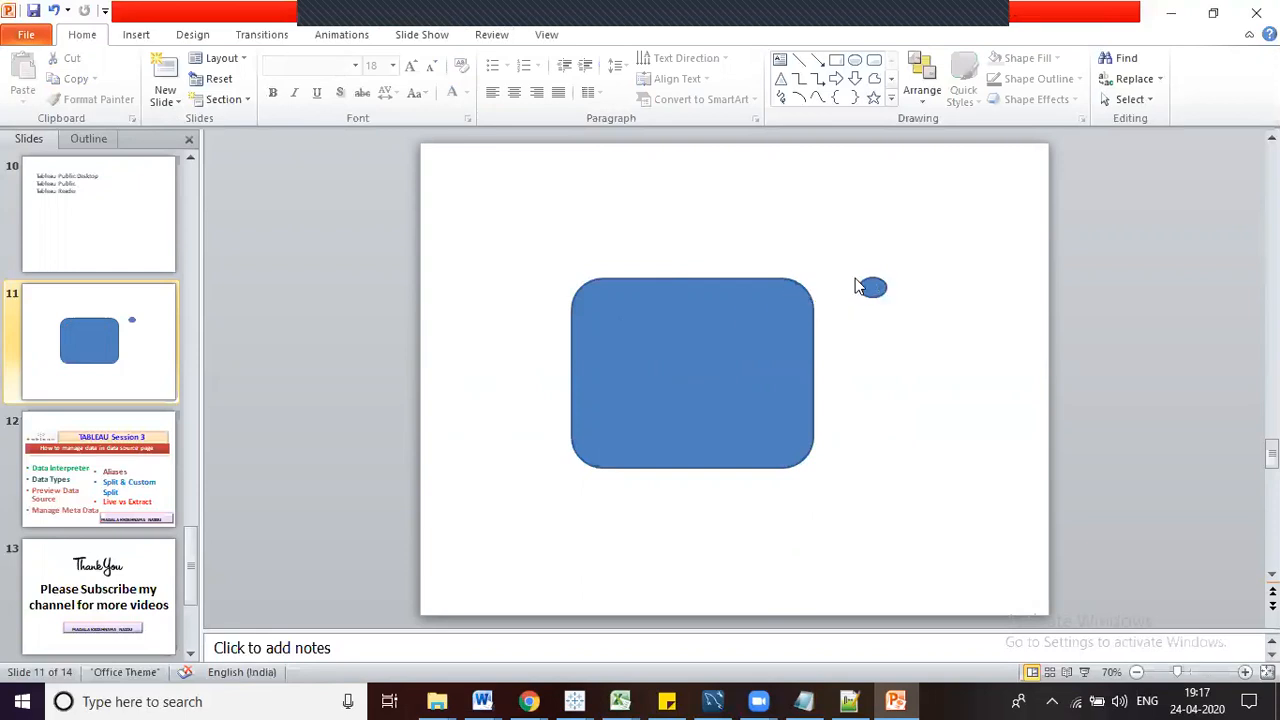
# Move the blue rounded rectangle to the slide's upper right area and the small ellipse to the slide's left side
pyautogui.moveTo(748, 304); pyautogui.dragTo(940, 370)
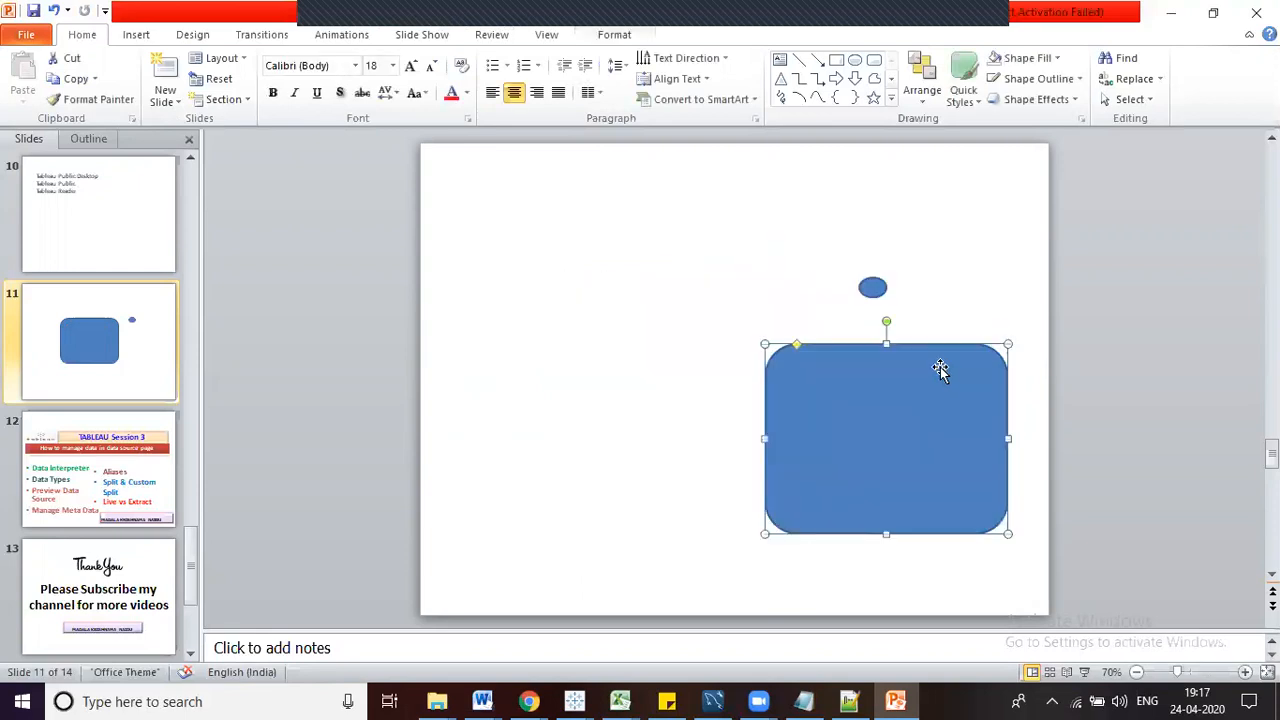
pyautogui.moveTo(871, 287); pyautogui.dragTo(511, 290)
pyautogui.moveTo(942, 427); pyautogui.dragTo(916, 270)
pyautogui.click(512, 293)
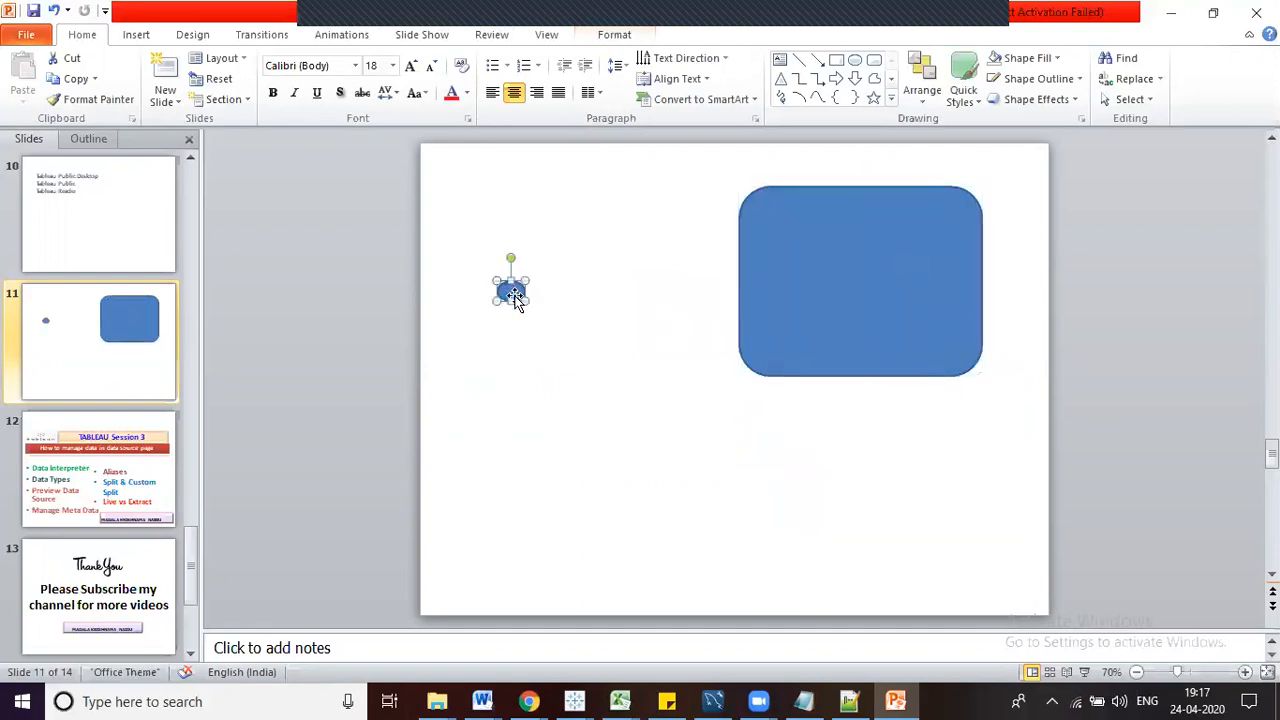
# Enlarge the small ellipse downward and to the right into a tall oval, and select the blue rounded rectangle
pyautogui.moveTo(511, 301); pyautogui.dragTo(523, 376)
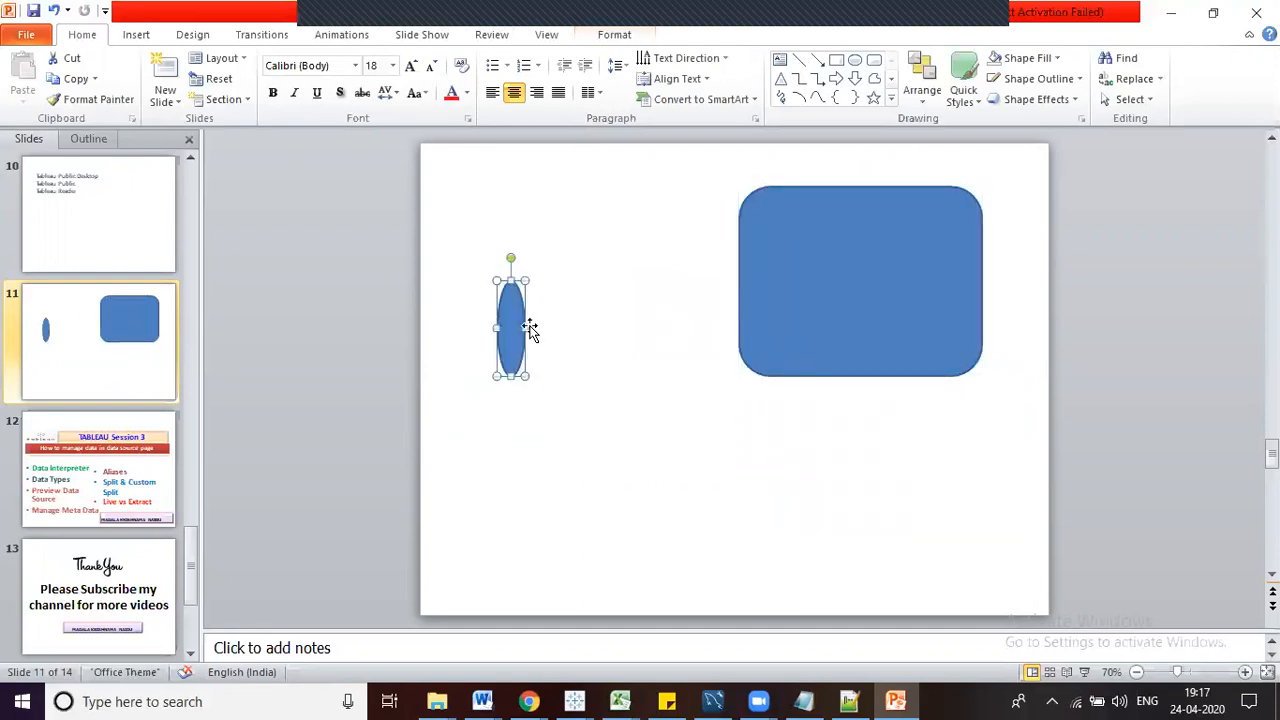
pyautogui.moveTo(530, 330); pyautogui.dragTo(573, 330)
pyautogui.click(920, 249)
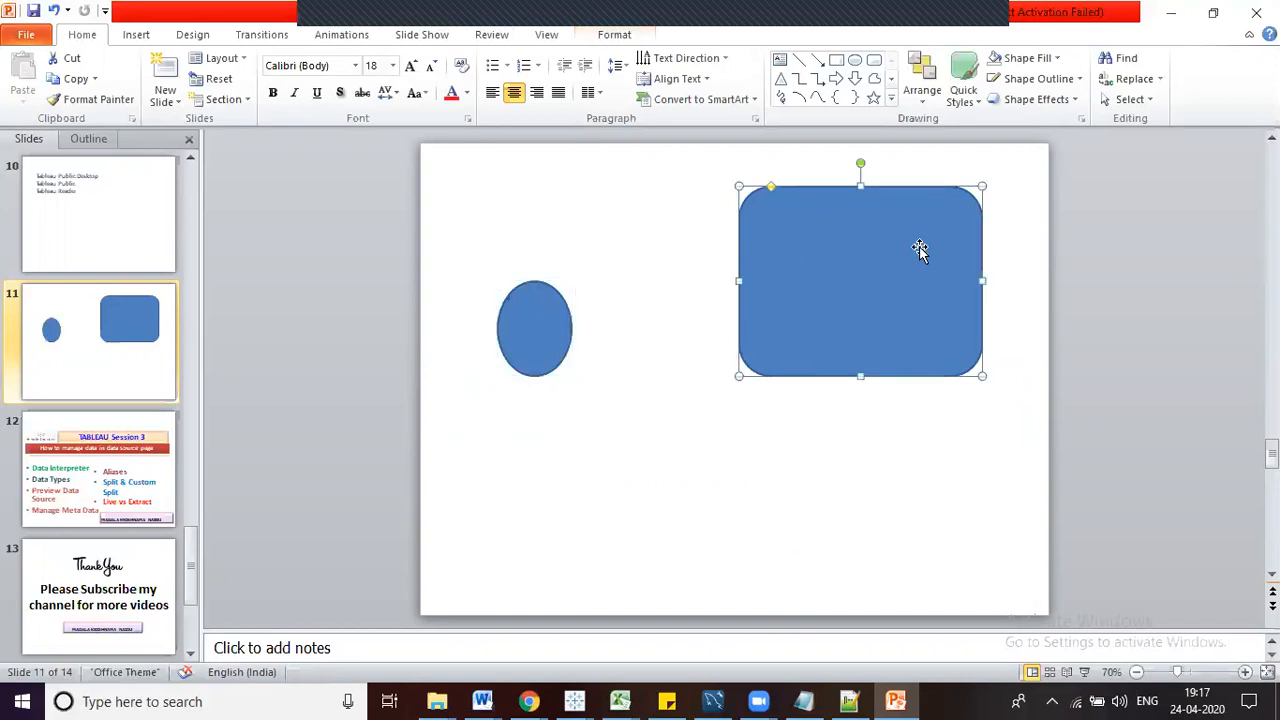
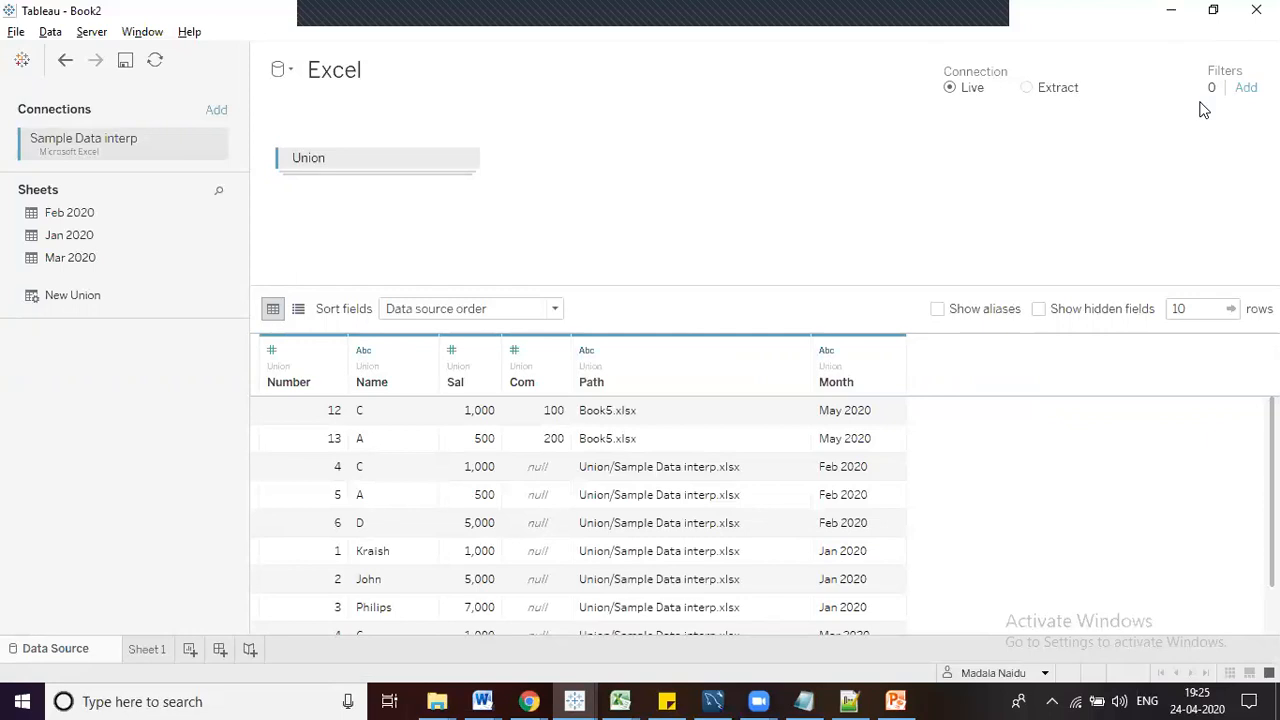
# Add a data source filter on the Month field that keeps only Feb 2020
pyautogui.click(1246, 89)
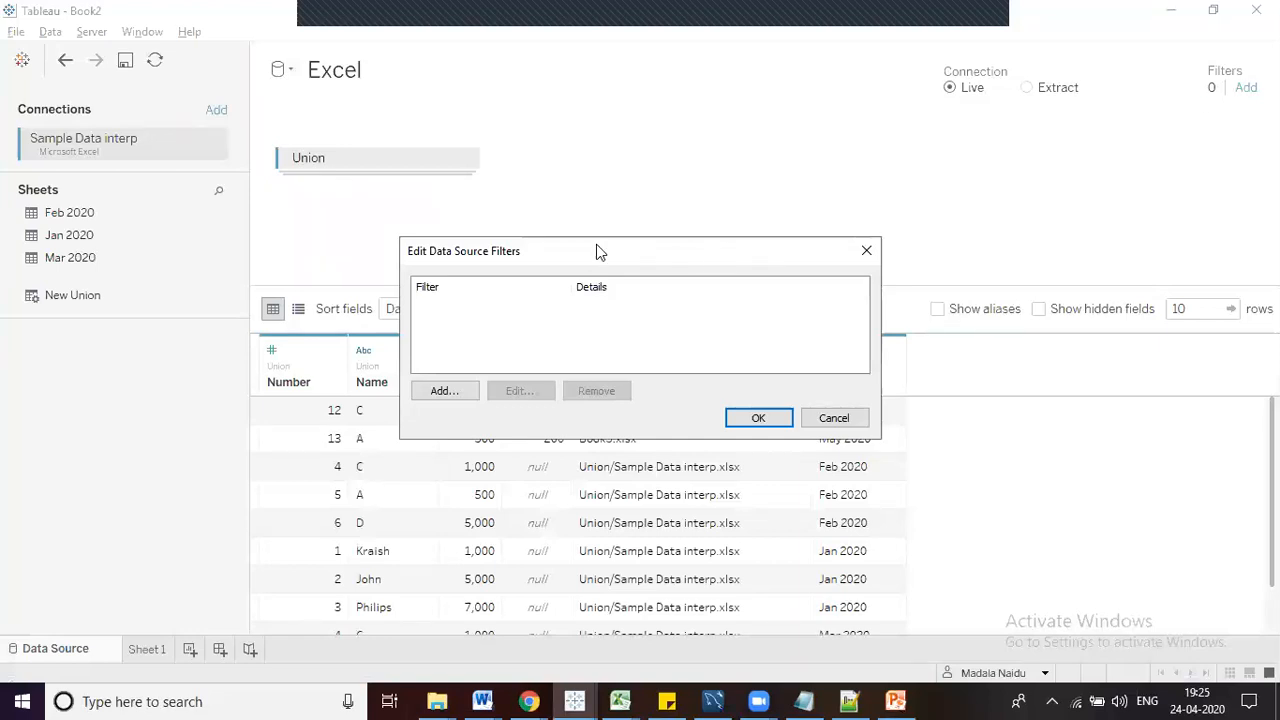
pyautogui.moveTo(643, 240); pyautogui.dragTo(737, 186)
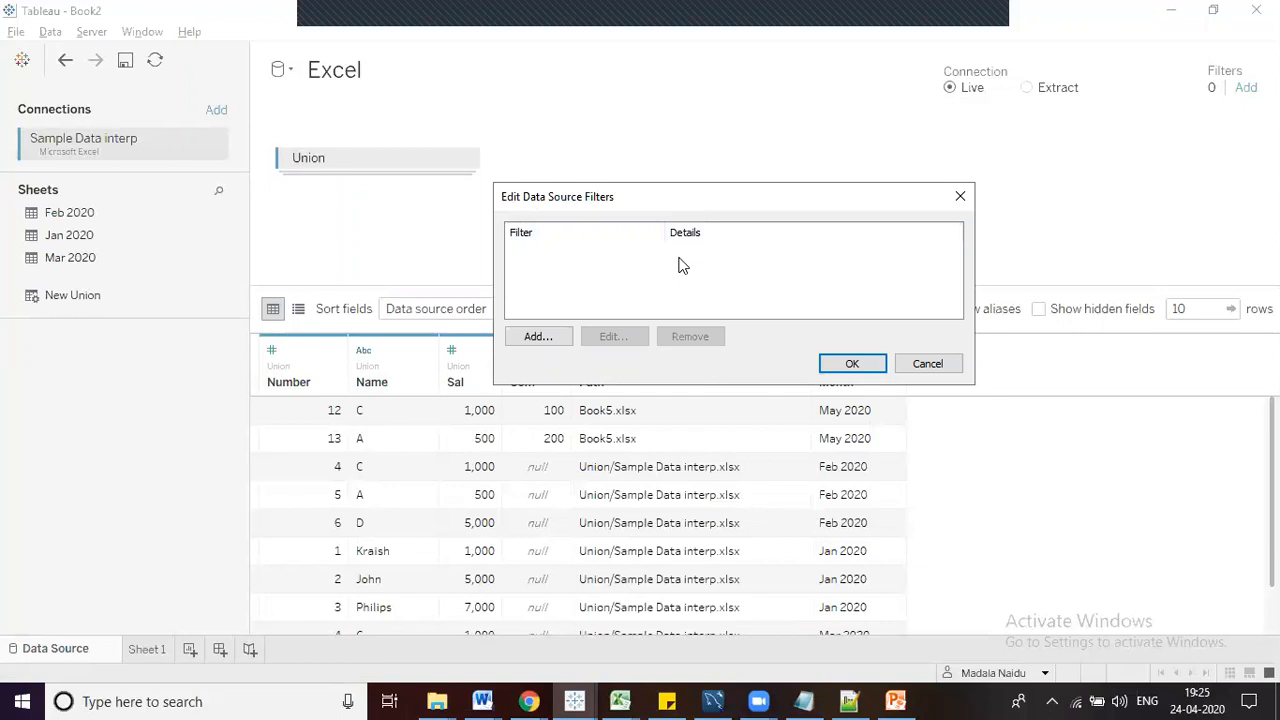
pyautogui.click(546, 338)
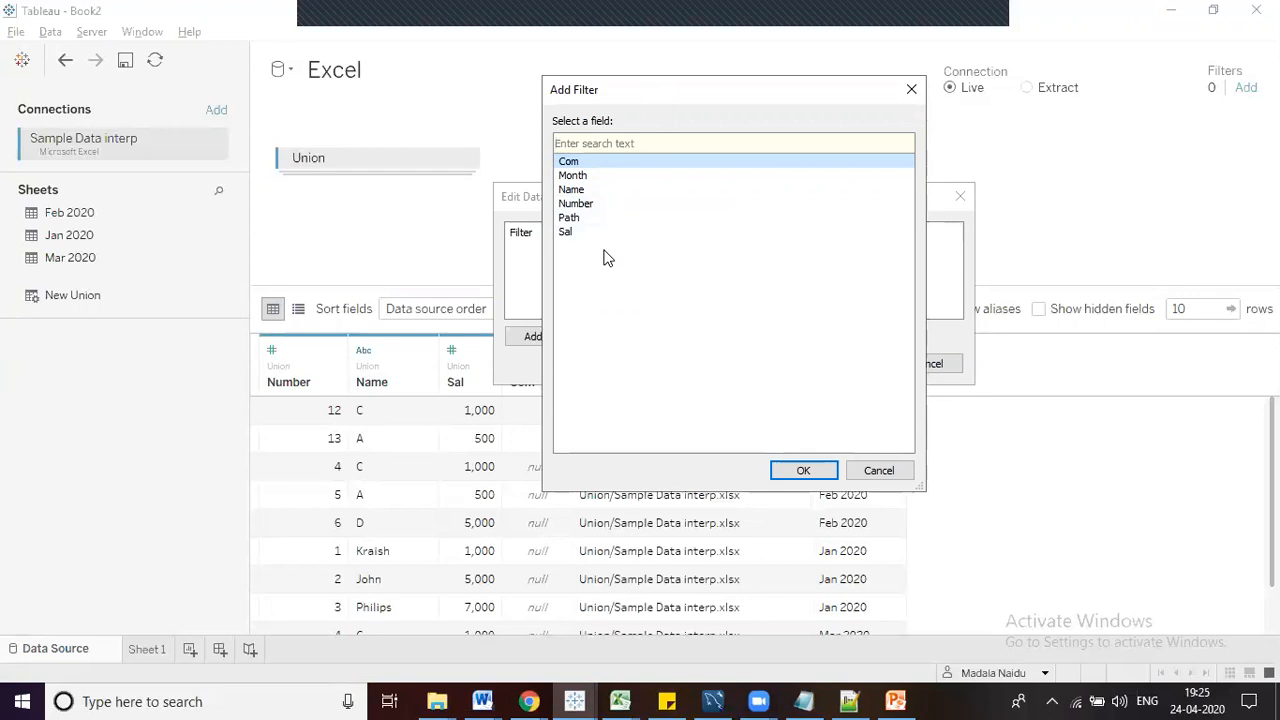
pyautogui.click(596, 176)
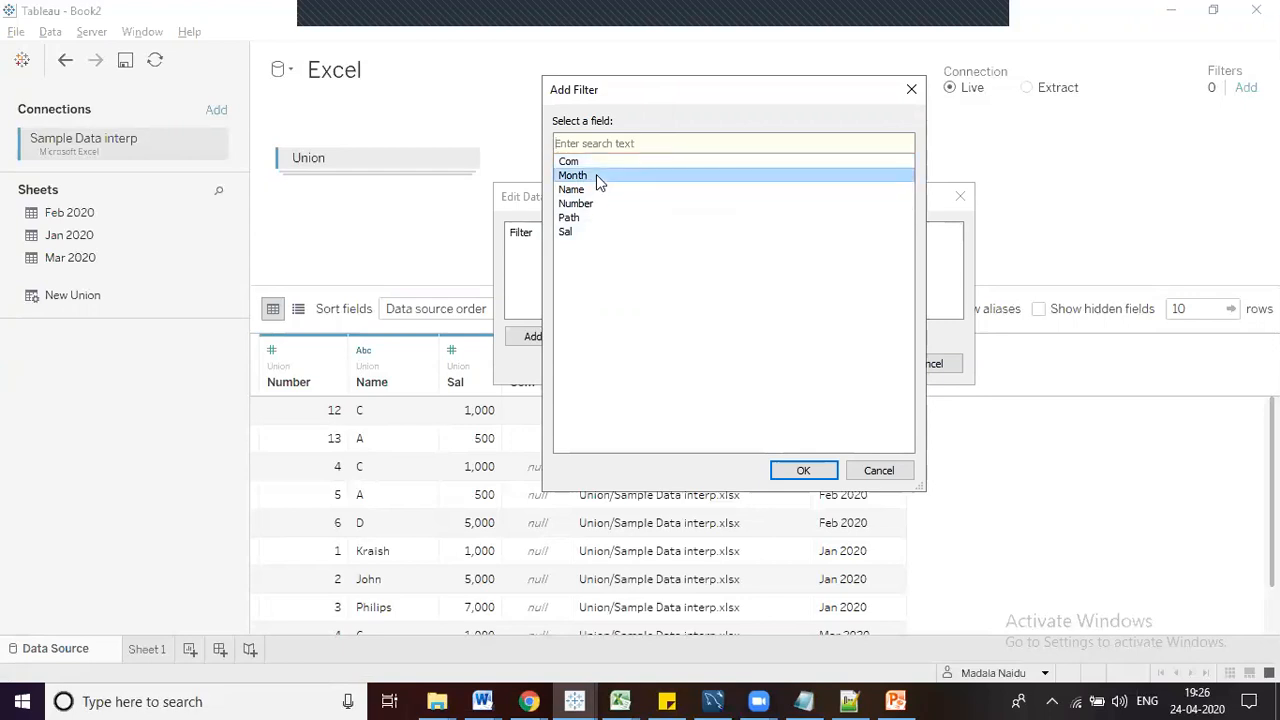
pyautogui.click(802, 469)
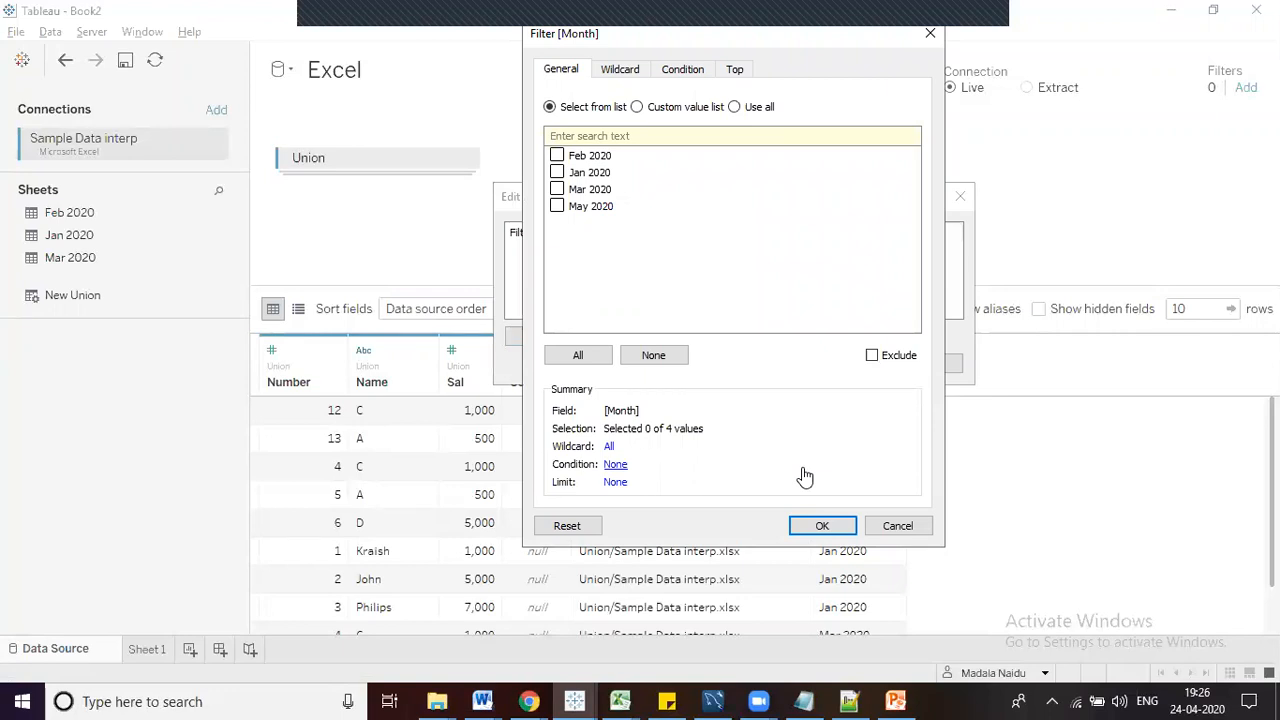
pyautogui.click(557, 157)
pyautogui.moveTo(821, 42); pyautogui.dragTo(384, 101)
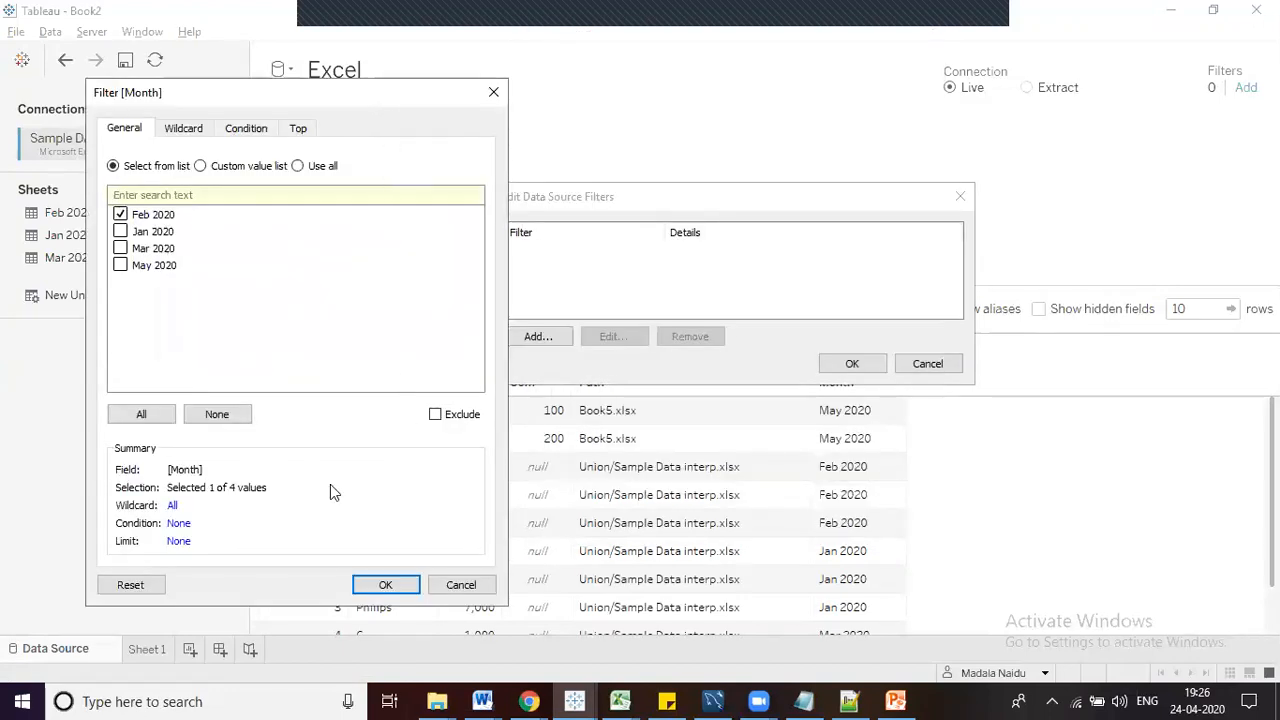
pyautogui.click(380, 586)
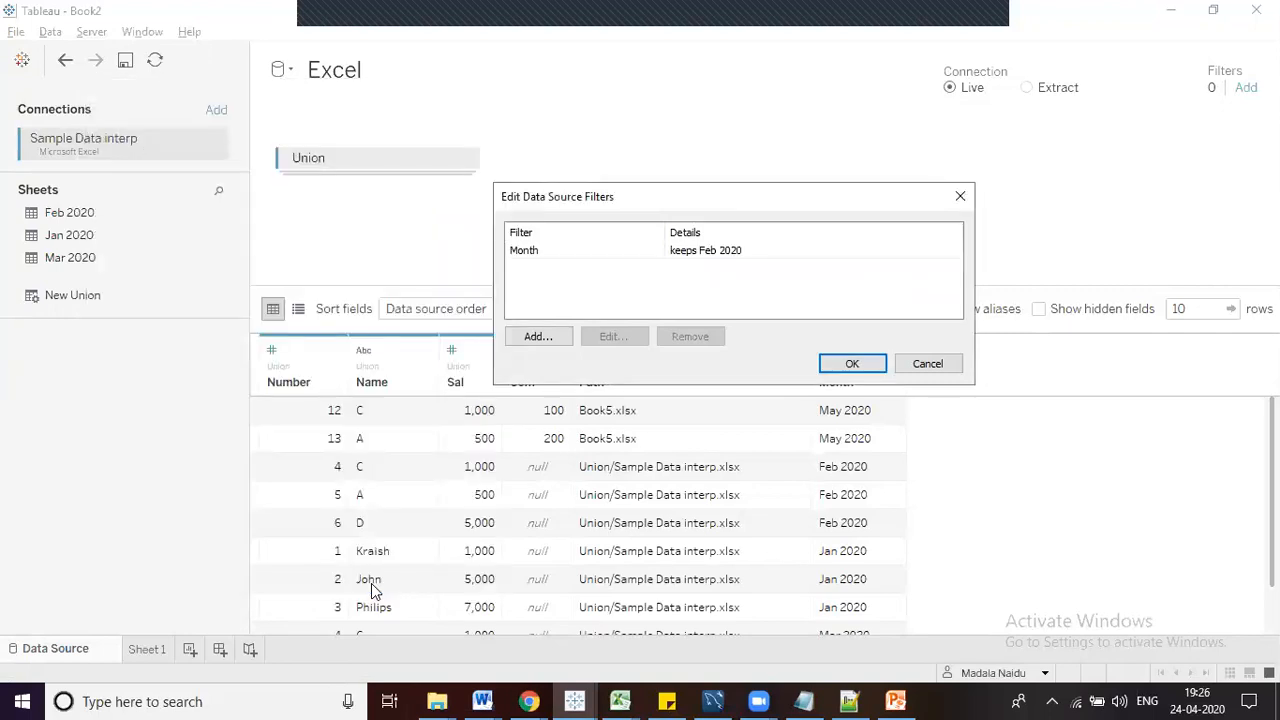
# Open the Month data source filter for editing and select all months except Feb 2020
pyautogui.click(715, 252)
pyautogui.click(745, 298)
pyautogui.click(727, 252)
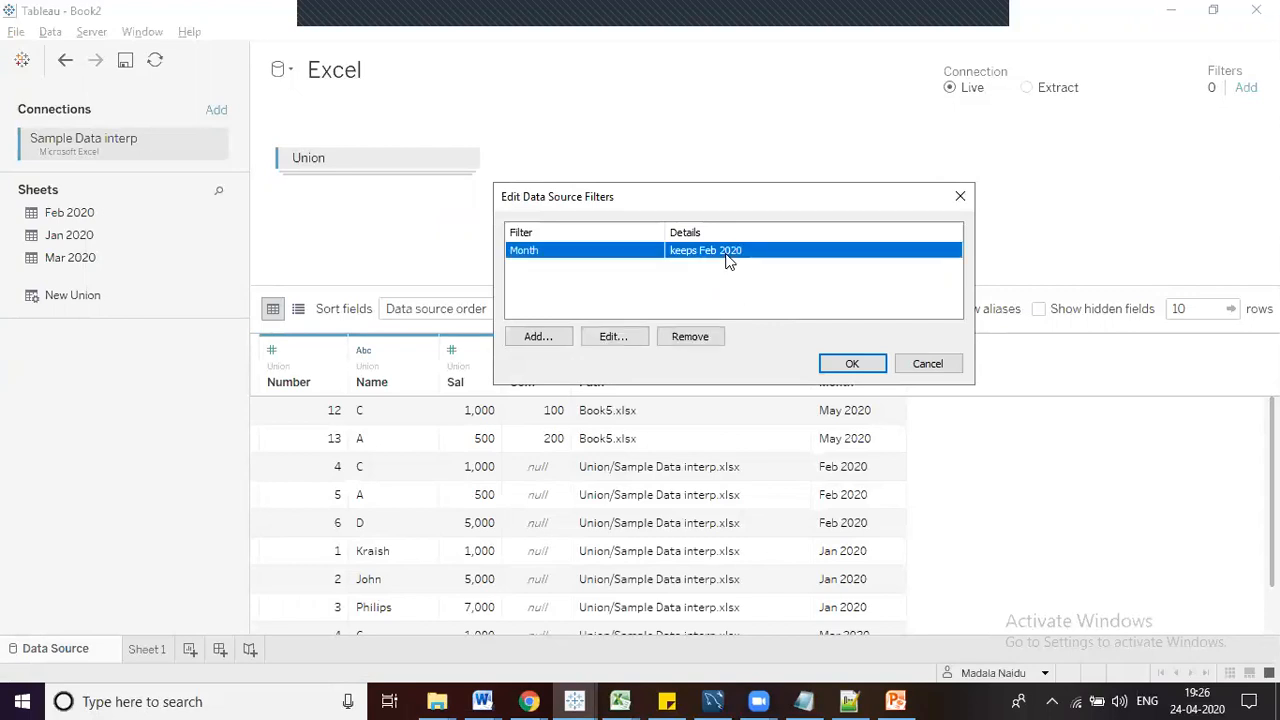
pyautogui.click(617, 337)
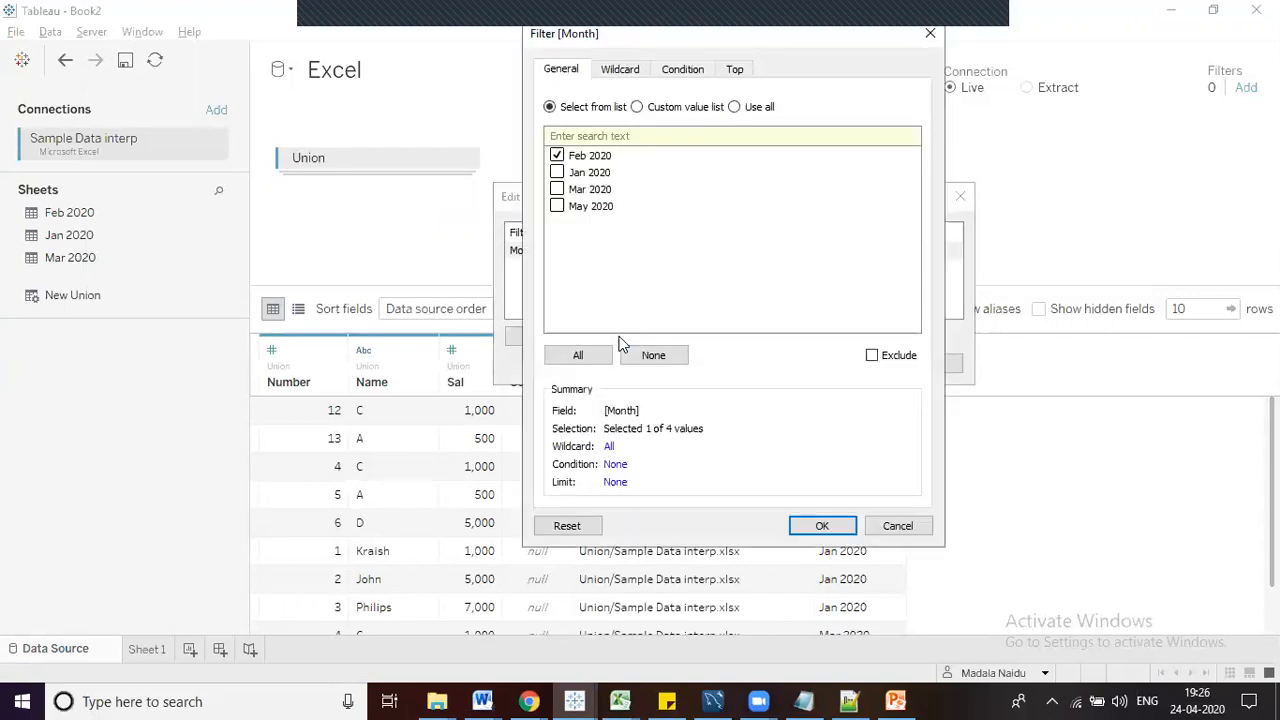
pyautogui.moveTo(815, 40); pyautogui.dragTo(596, 111)
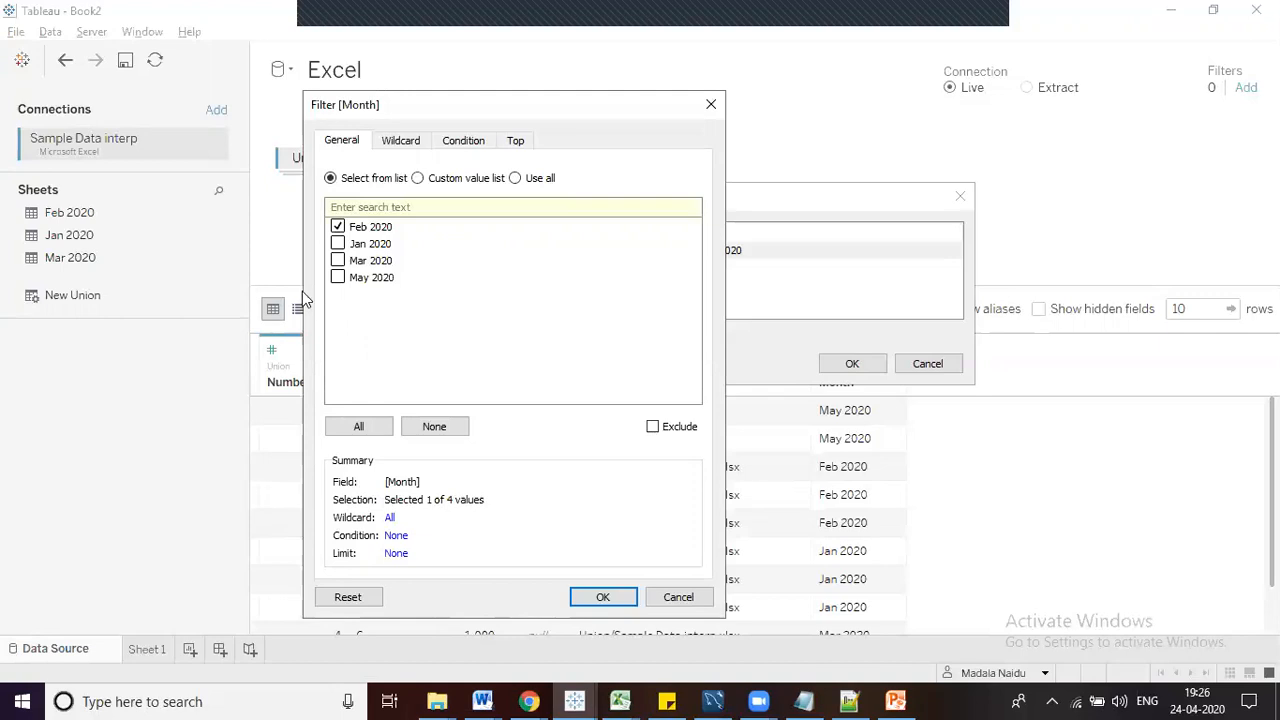
pyautogui.click(366, 426)
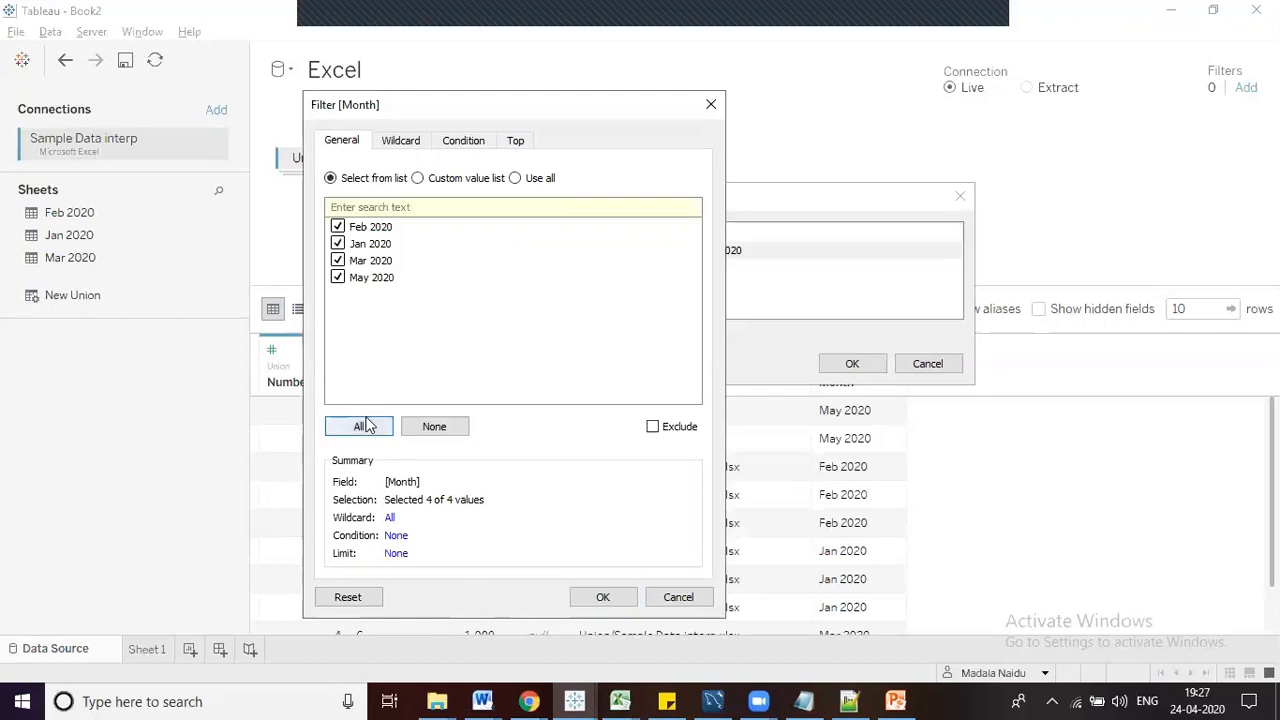
pyautogui.click(338, 227)
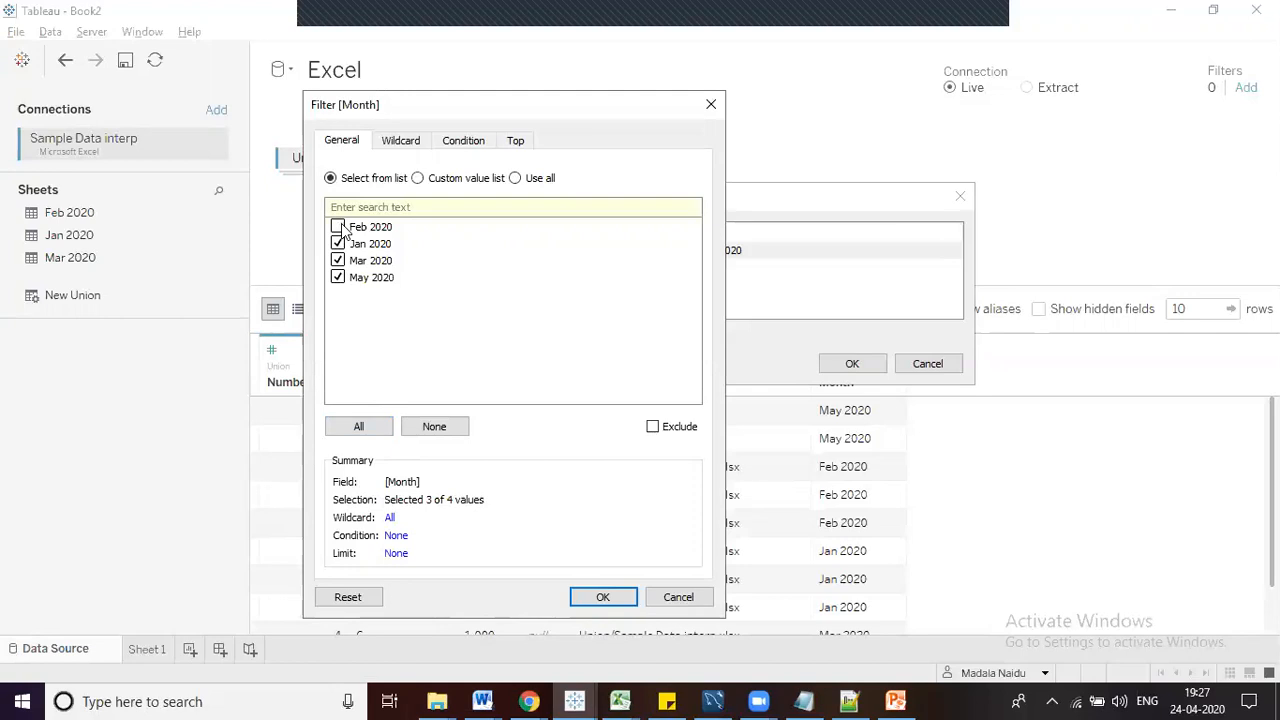
# Clear the month selection and set the filter to exclude Feb 2020, then dismiss the data source filters without applying them
pyautogui.click(429, 434)
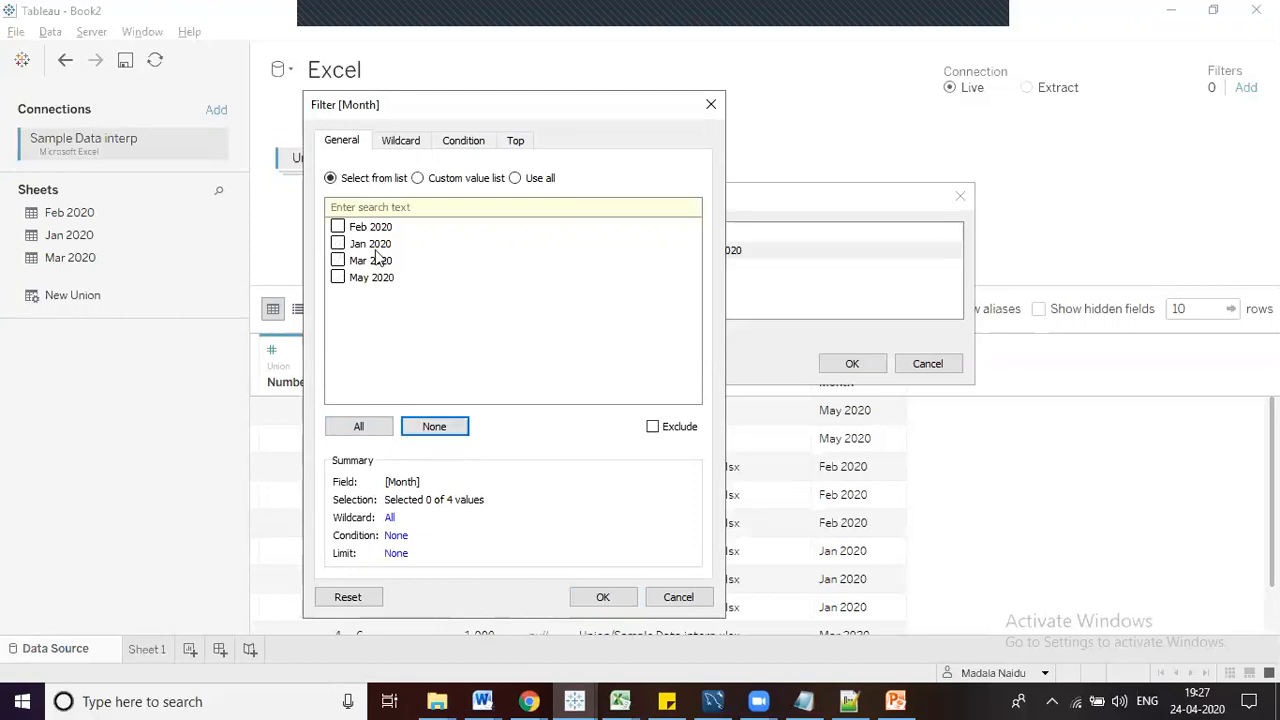
pyautogui.click(338, 227)
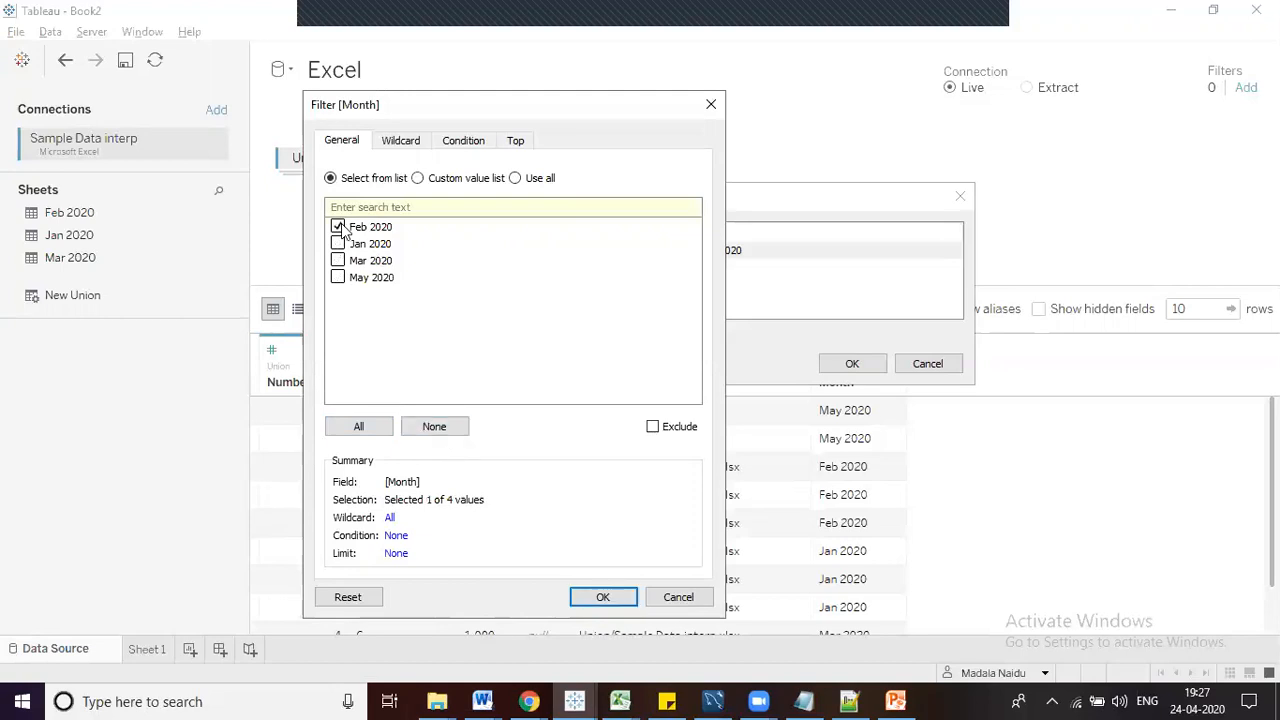
pyautogui.click(653, 427)
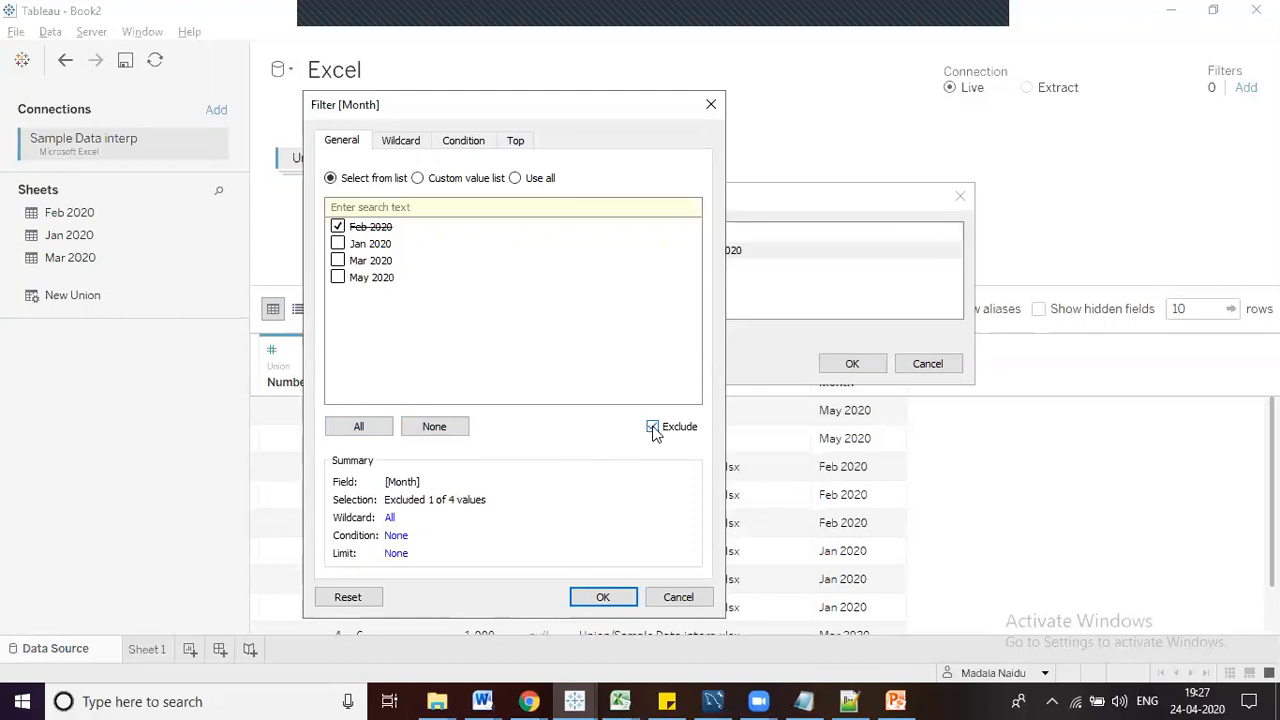
pyautogui.click(604, 597)
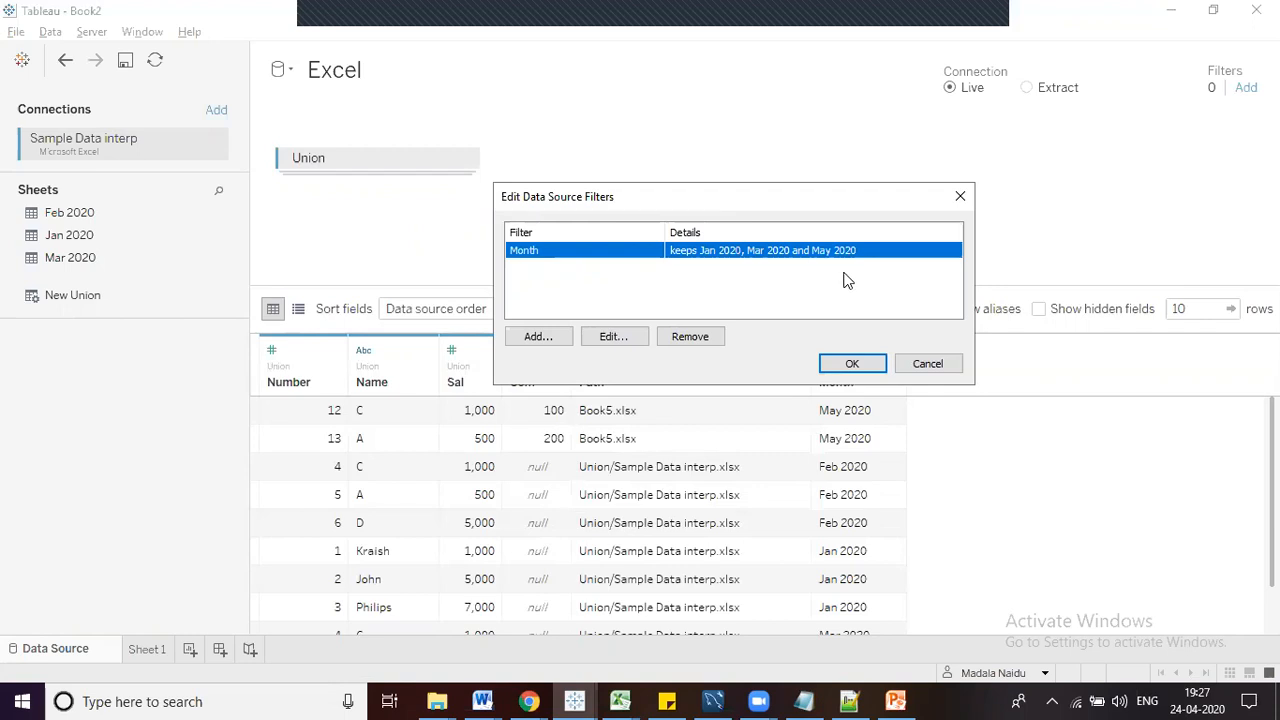
pyautogui.click(960, 196)
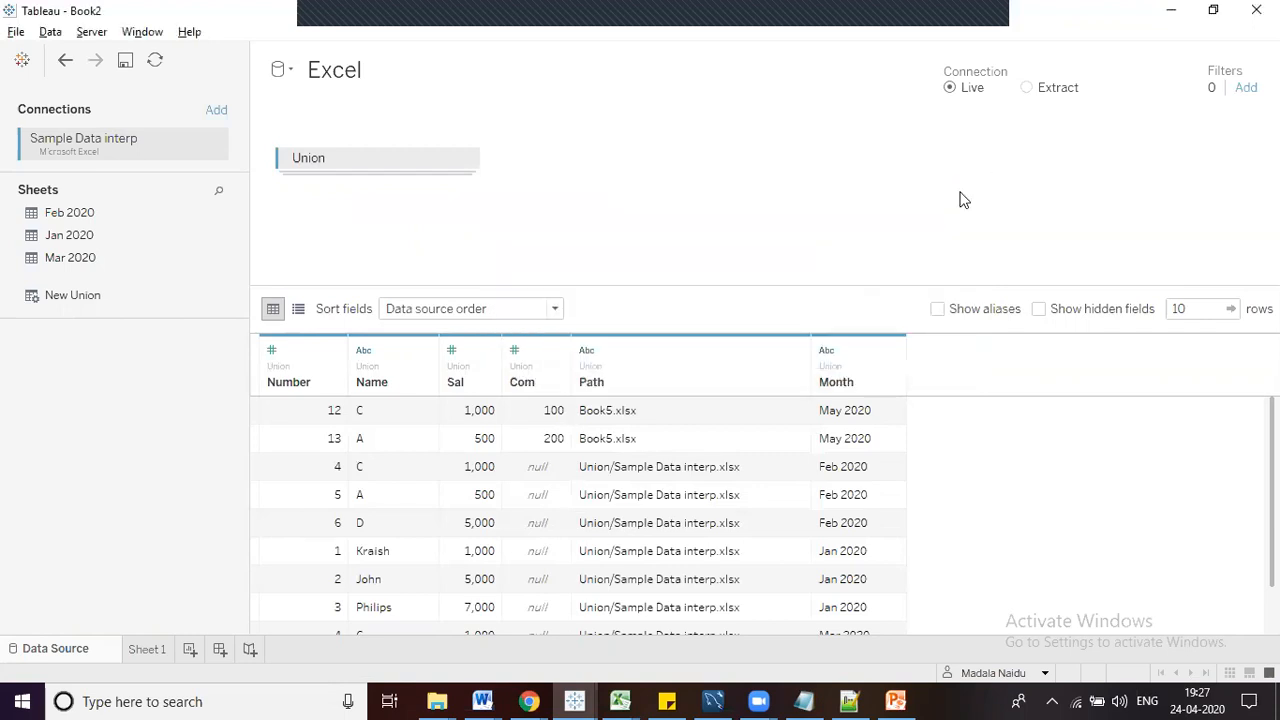
# Switch the data source connection to Extract and review the extract's storage, filter, aggregation and row settings, closing them without applying
pyautogui.click(1030, 89)
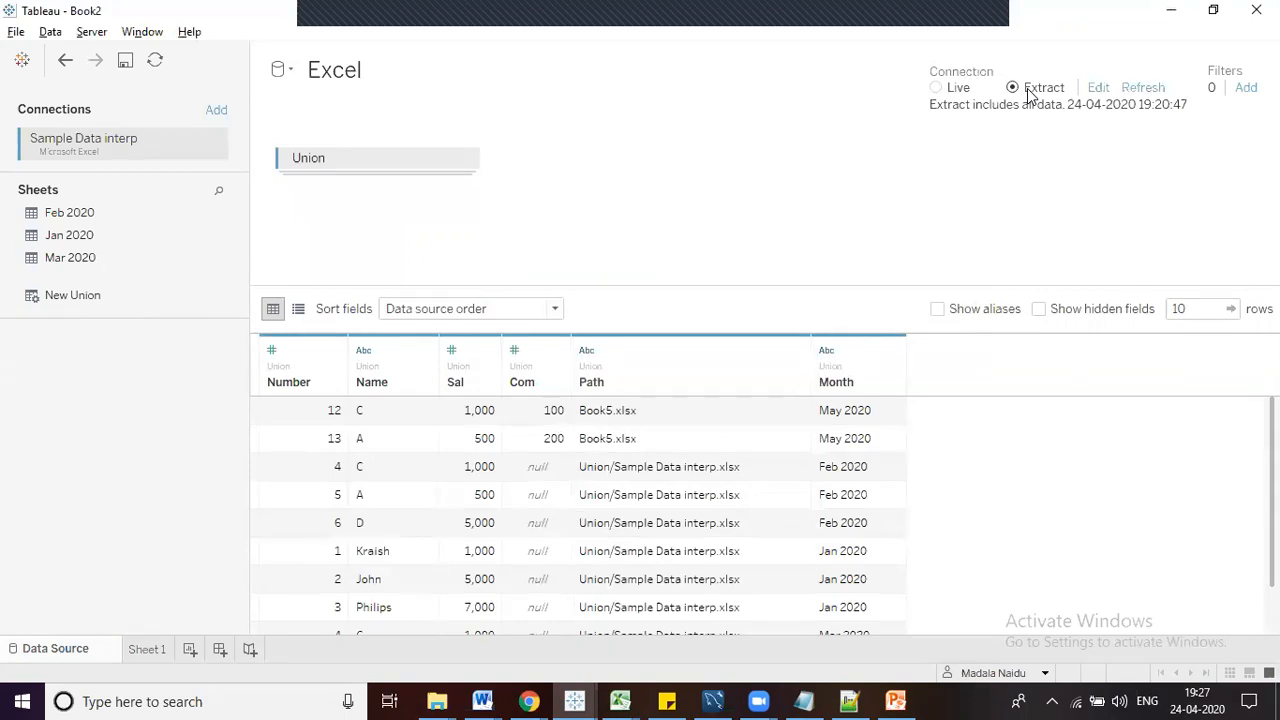
pyautogui.click(1099, 89)
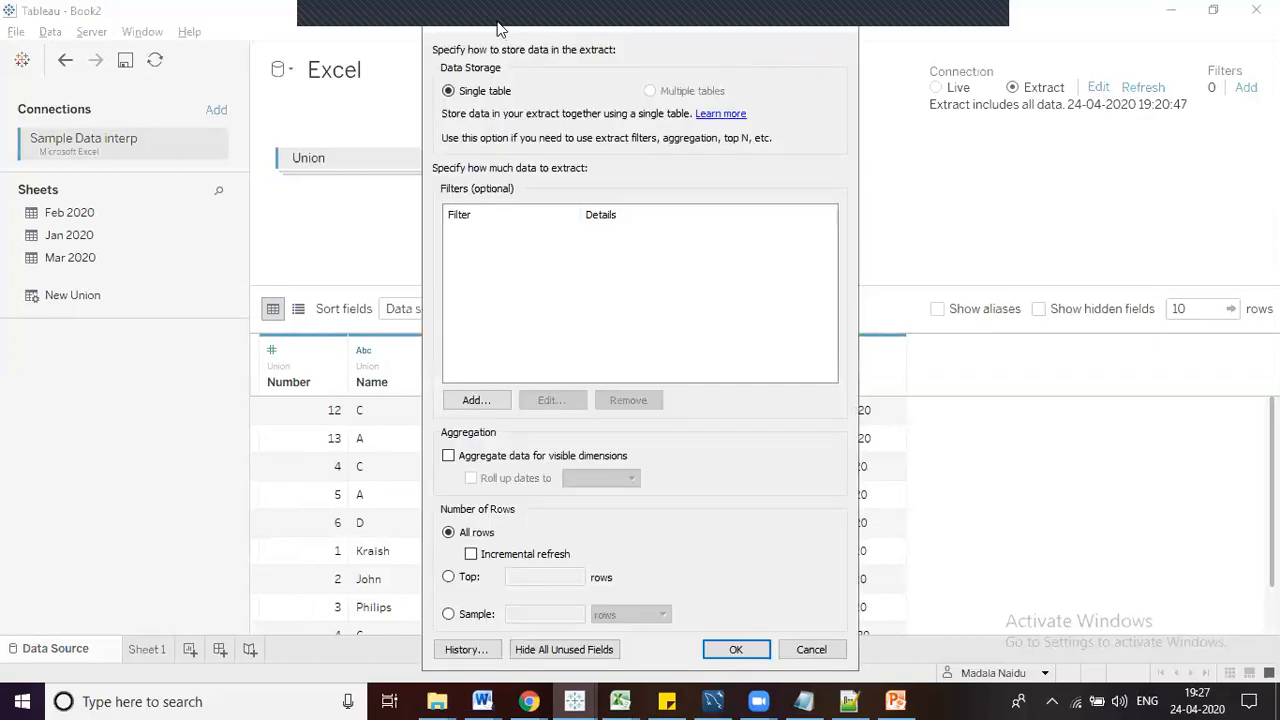
pyautogui.moveTo(497, 28); pyautogui.dragTo(397, 56)
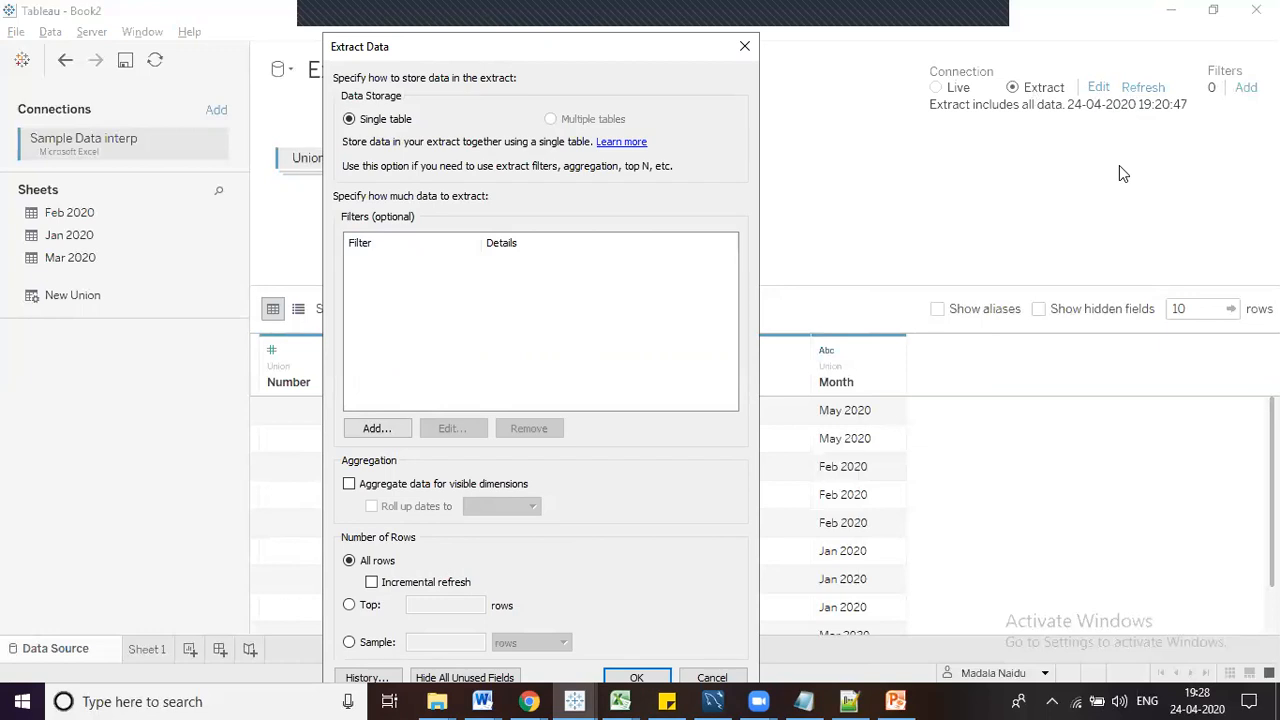
pyautogui.click(747, 48)
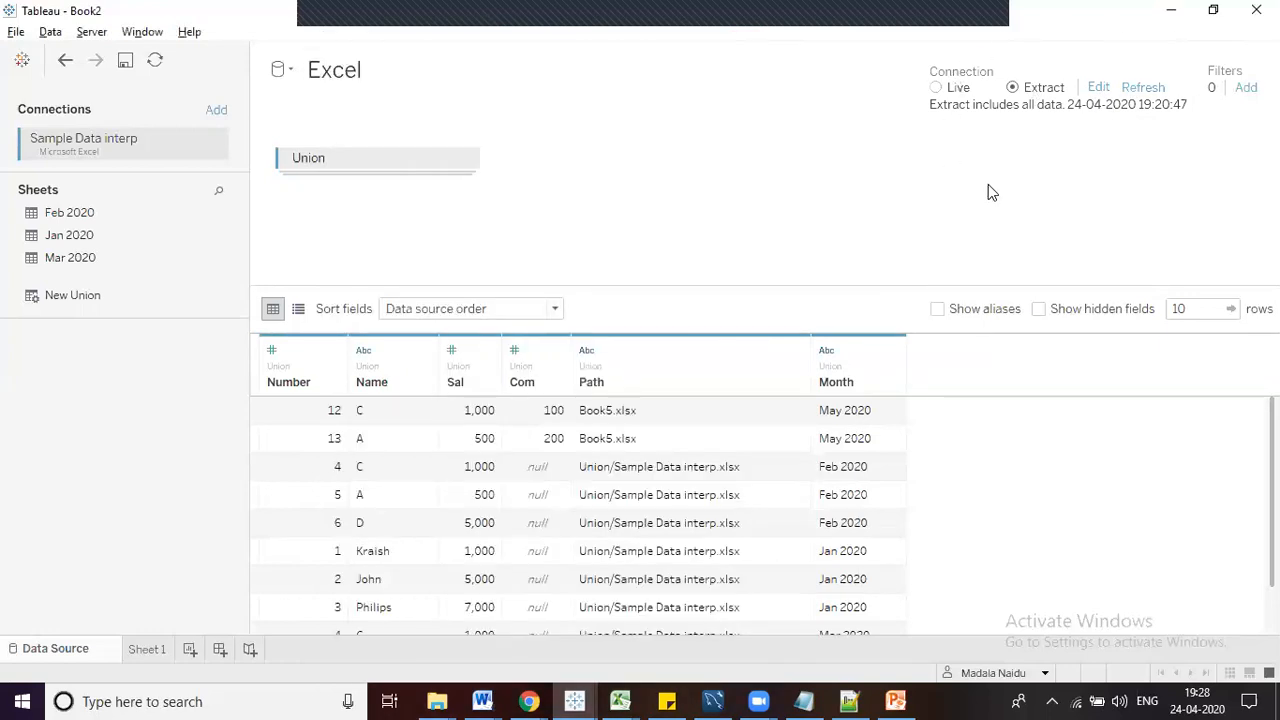